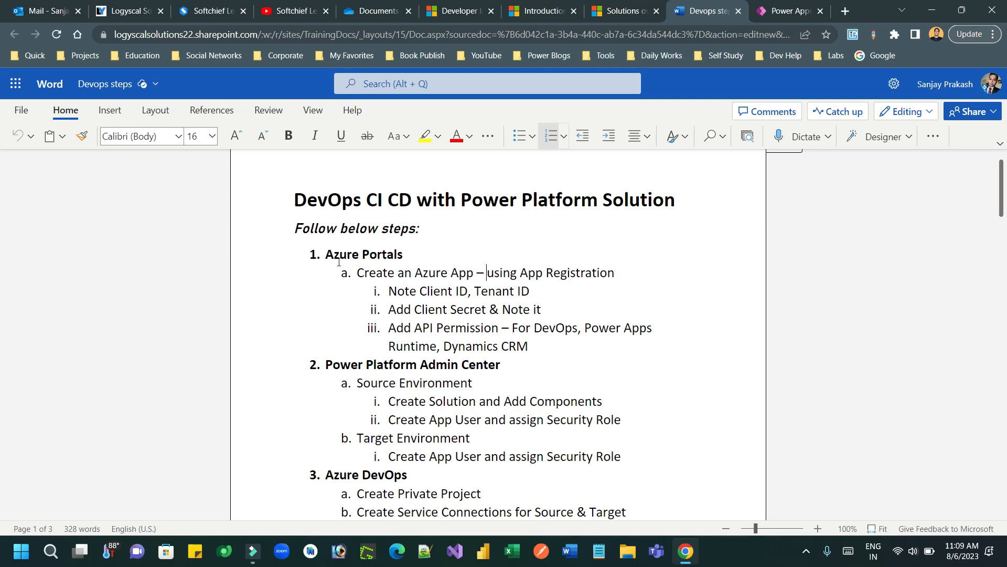
# Step: Highlight the Azure Portals, Power Platform Admin Center and Azure DevOps headings in the outline
pyautogui.moveTo(327, 255); pyautogui.dragTo(410, 256)
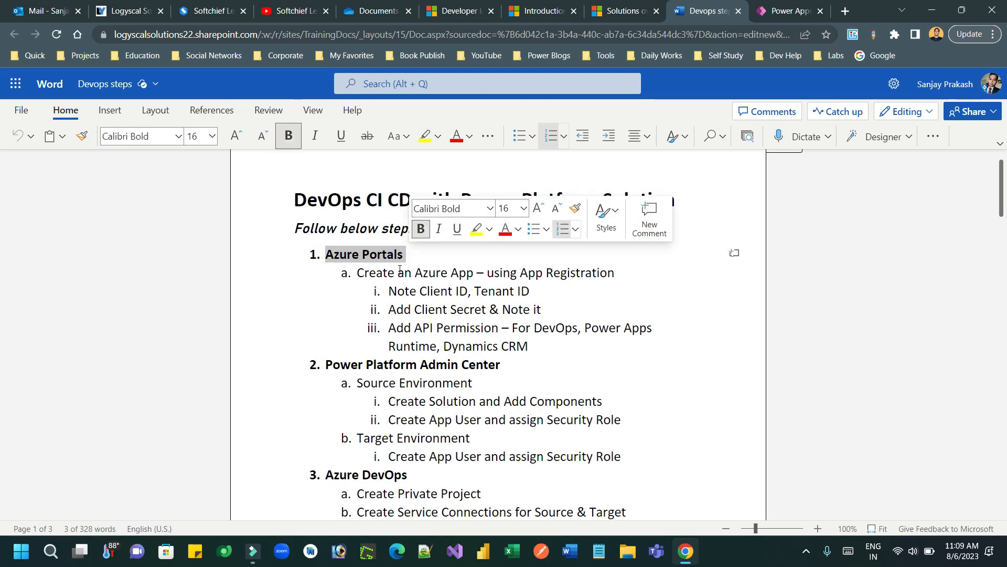
pyautogui.moveTo(326, 365); pyautogui.dragTo(505, 362)
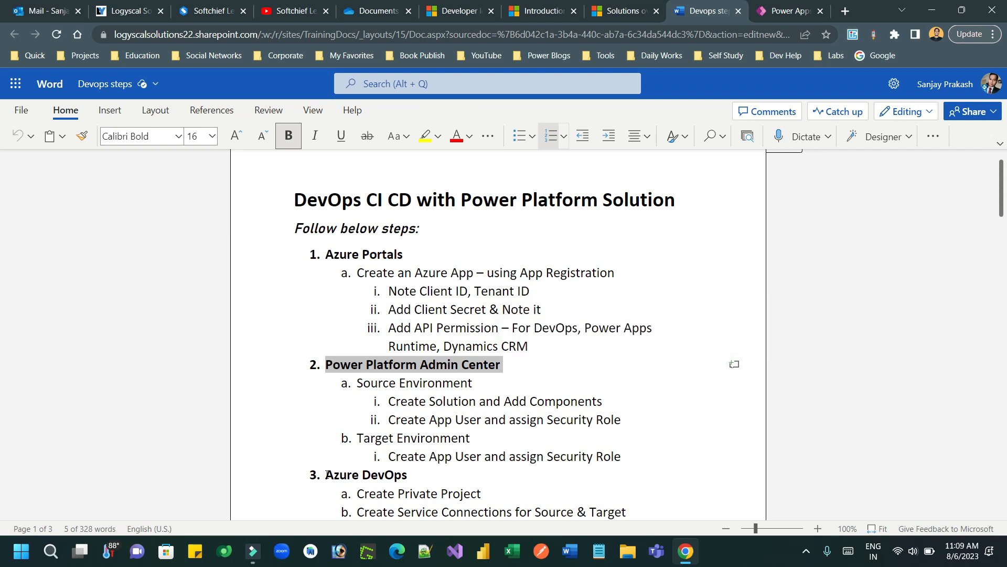
pyautogui.moveTo(323, 475); pyautogui.dragTo(414, 475)
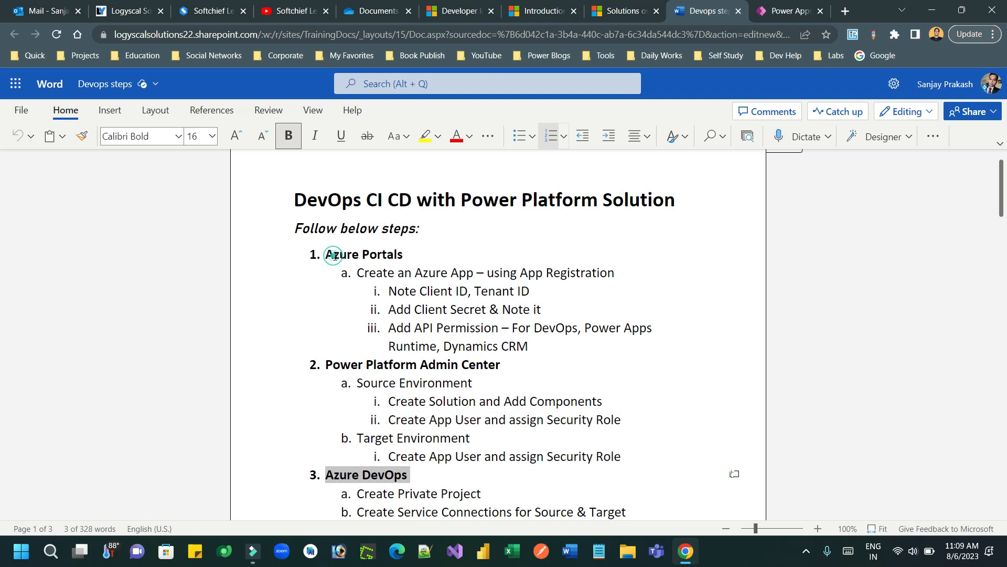
pyautogui.moveTo(332, 256); pyautogui.dragTo(406, 257)
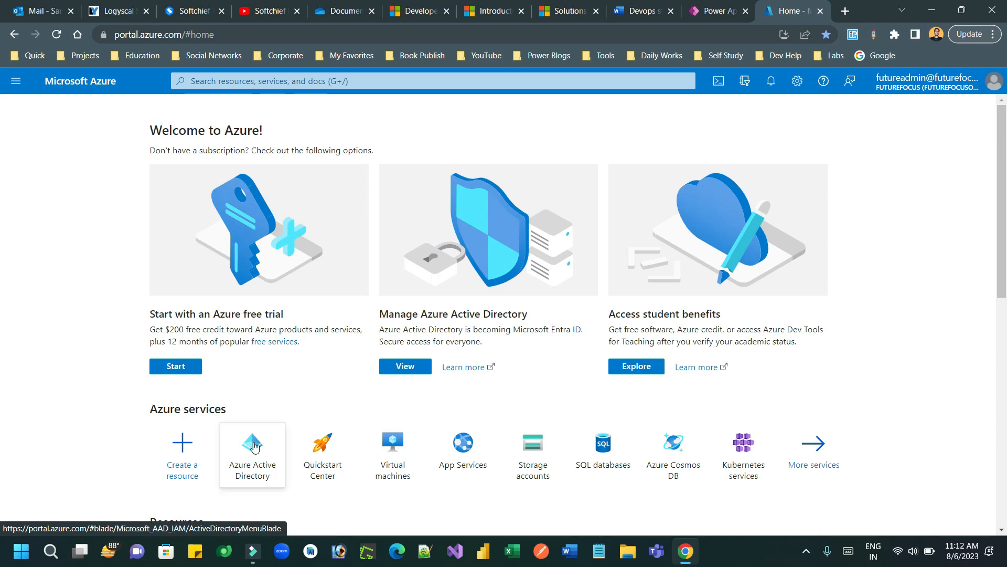
# Step: Register a new app named 'CICD Automate Deployment App' under Azure Active Directory app registrations
pyautogui.click(254, 448)
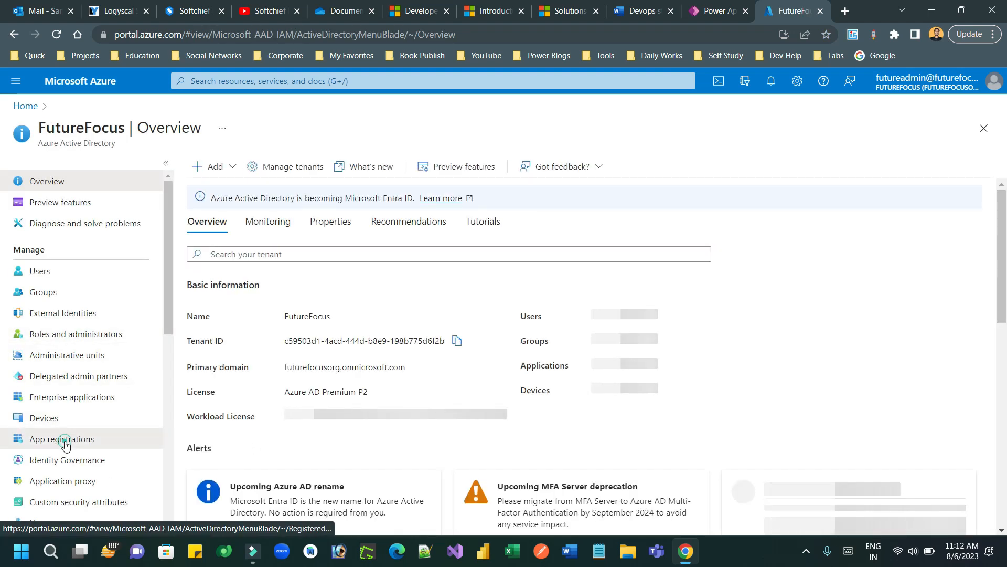
pyautogui.click(65, 443)
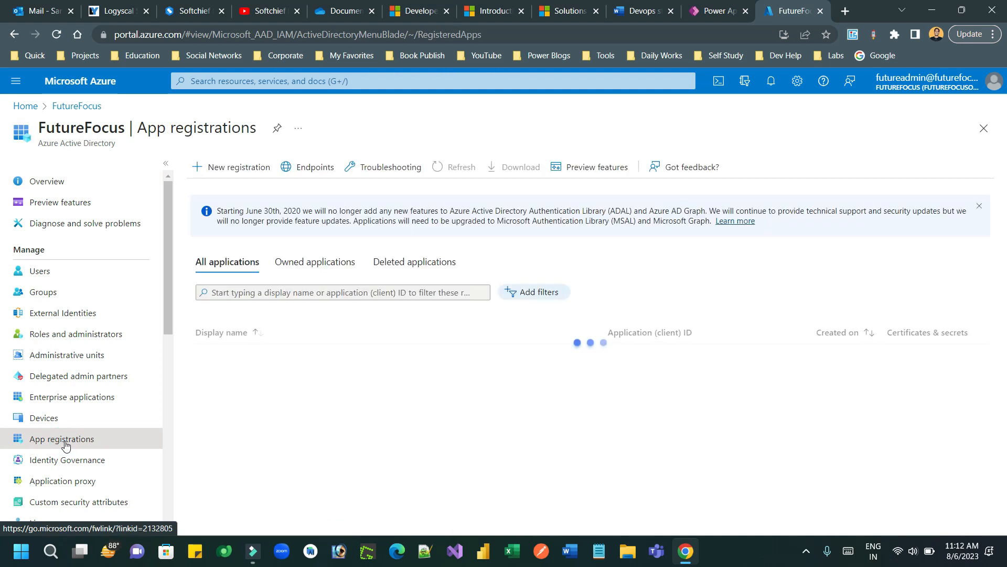
pyautogui.click(242, 166)
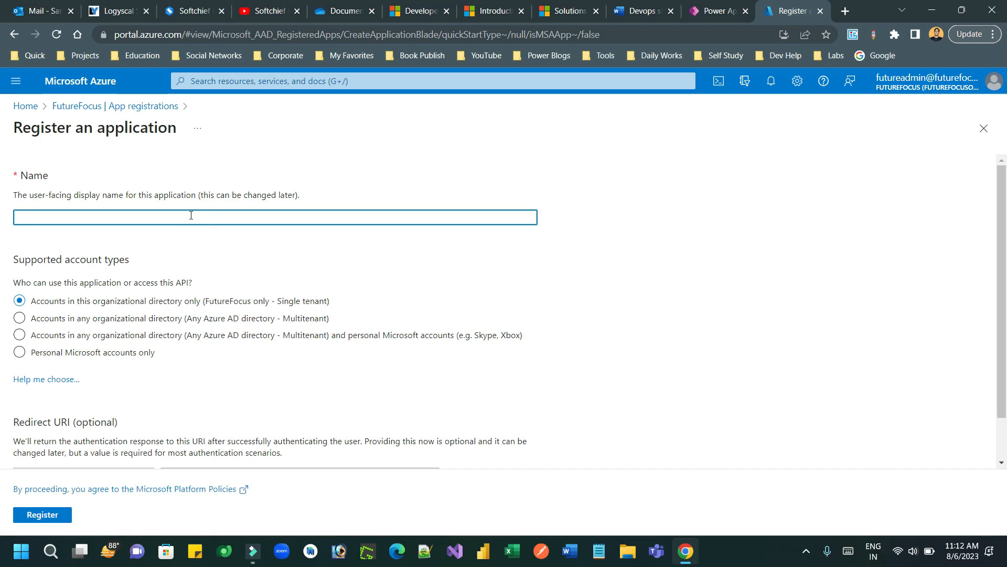
pyautogui.click(182, 215)
pyautogui.write('CICD Automate Deploployme')
pyautogui.press('BackSpace')
pyautogui.press('BackSpace')
pyautogui.press('BackSpace')
pyautogui.write('yment App')
pyautogui.click(47, 517)
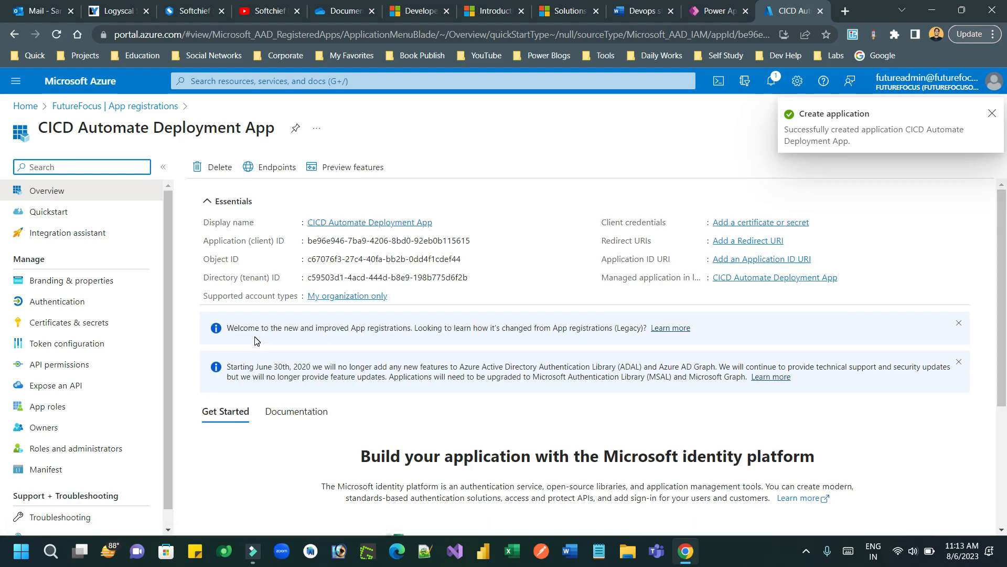
# Step: Record the application (client) ID in Notepad on an 'App ID -' line
pyautogui.click(478, 241)
pyautogui.click(599, 551)
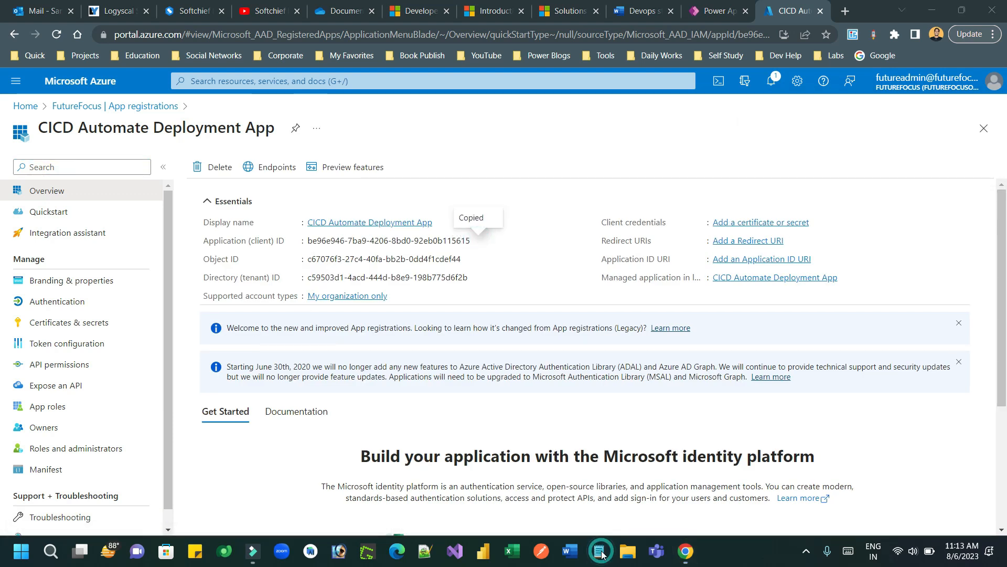
pyautogui.write('App ID')
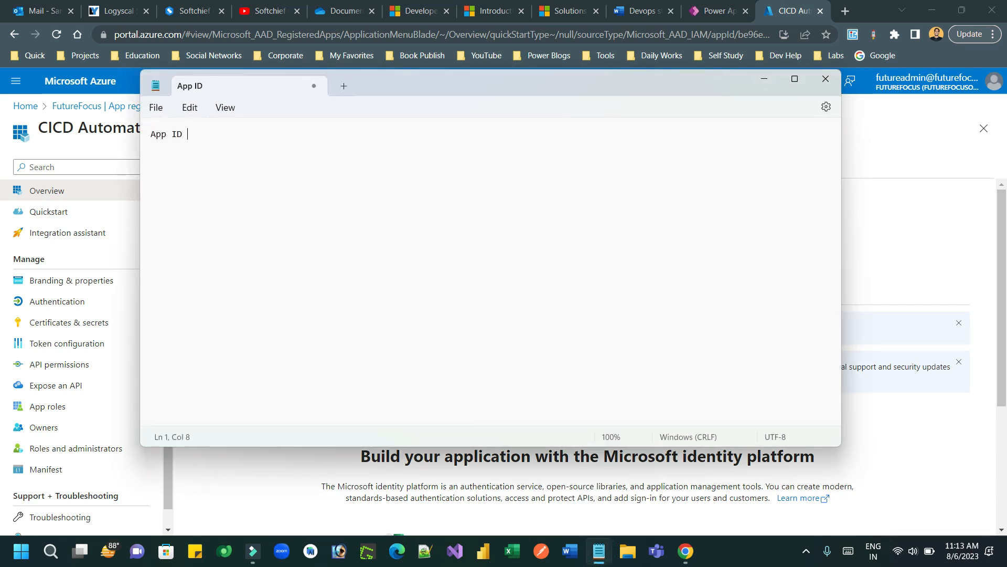
pyautogui.write(' -')
pyautogui.hotkey('ctrl', 'v')
pyautogui.hotkey('alt', 'Tab')
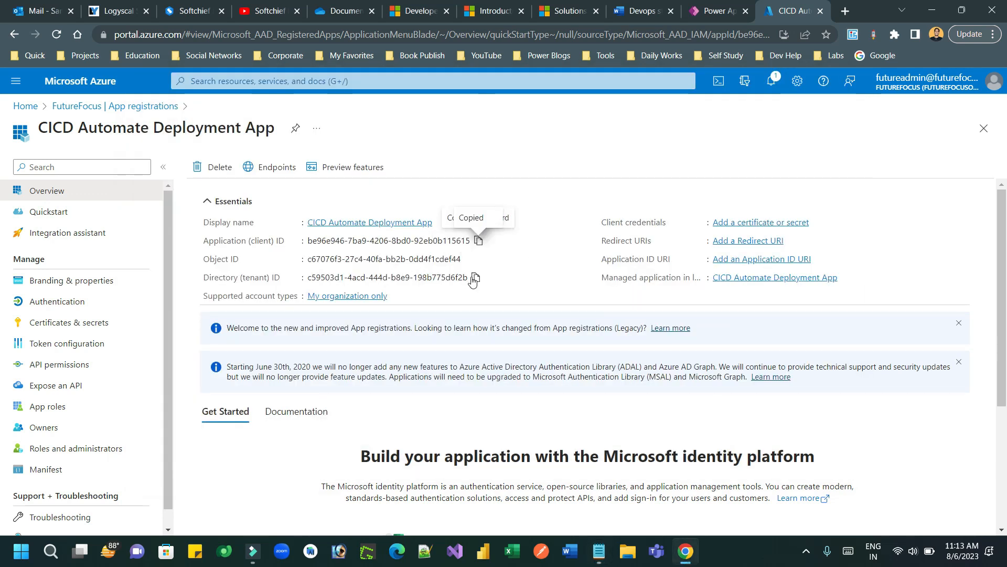
# Step: Add the directory (tenant) ID on a new 'Tenant ID -' line in the notes
pyautogui.click(476, 278)
pyautogui.hotkey('alt', 'Tab')
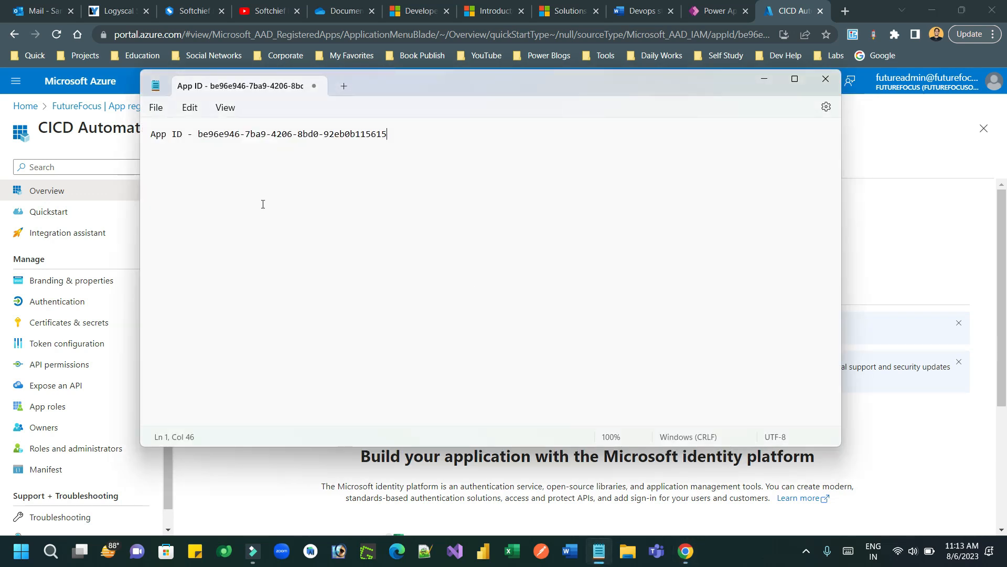
pyautogui.click(227, 173)
pyautogui.click(393, 132)
pyautogui.press('Return')
pyautogui.write('REnant')
pyautogui.press('BackSpace')
pyautogui.press('BackSpace')
pyautogui.press('BackSpace')
pyautogui.press('BackSpace')
pyautogui.press('BackSpace')
pyautogui.press('BackSpace')
pyautogui.press('BackSpace')
pyautogui.write('Tenatn ID -')
pyautogui.hotkey('ctrl', 'v')
pyautogui.hotkey('alt', 'Tab')
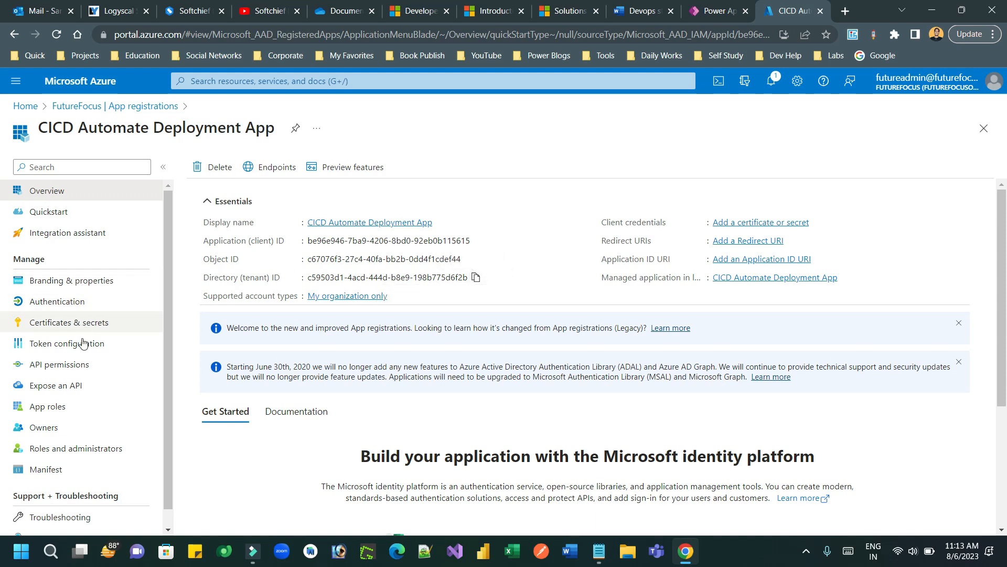
# Step: Add the delegated Azure DevOps user_impersonation API permission to the app
pyautogui.click(78, 370)
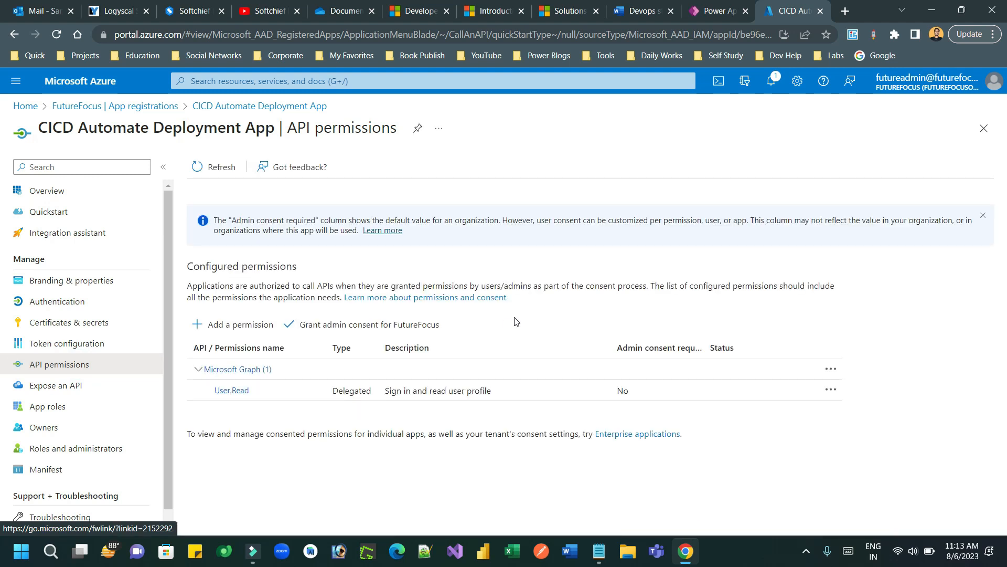
pyautogui.click(240, 325)
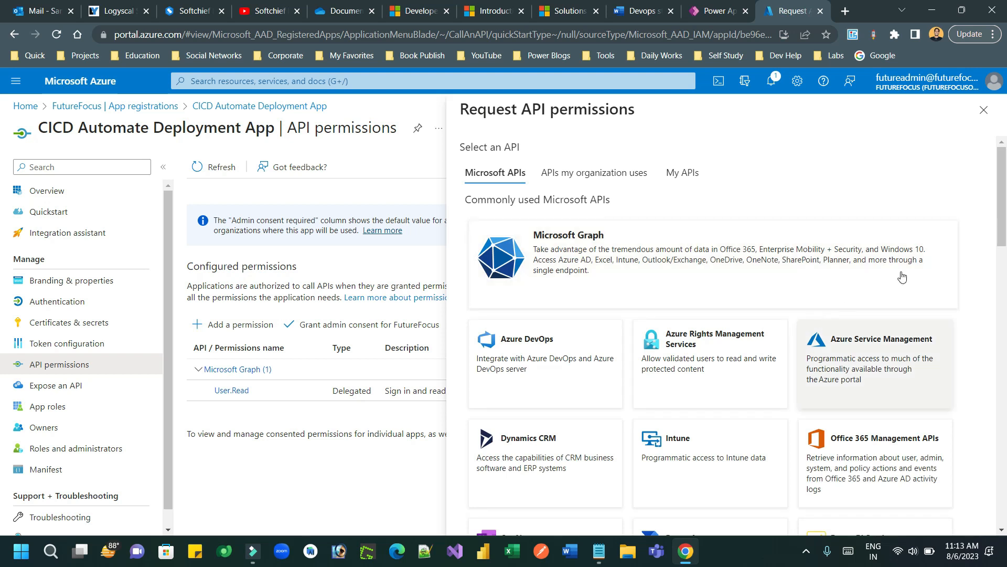
pyautogui.click(592, 346)
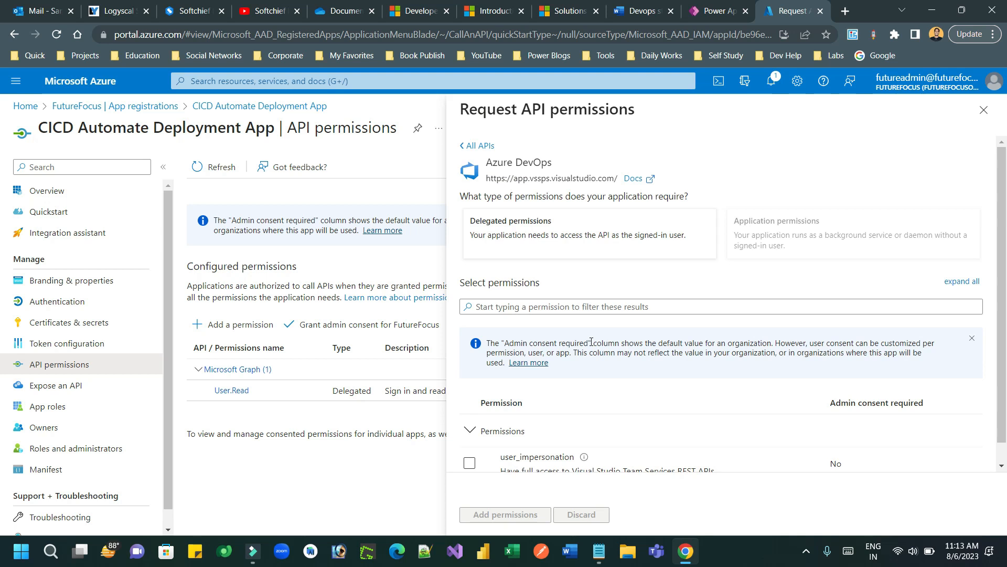
pyautogui.click(469, 463)
pyautogui.click(579, 237)
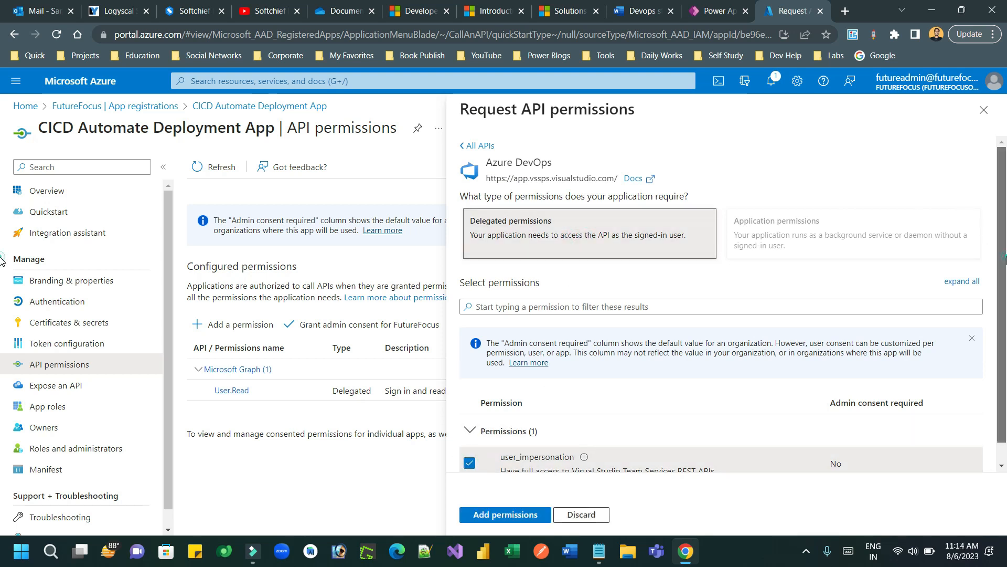
pyautogui.scroll(-1, 997, 243)
pyautogui.click(535, 515)
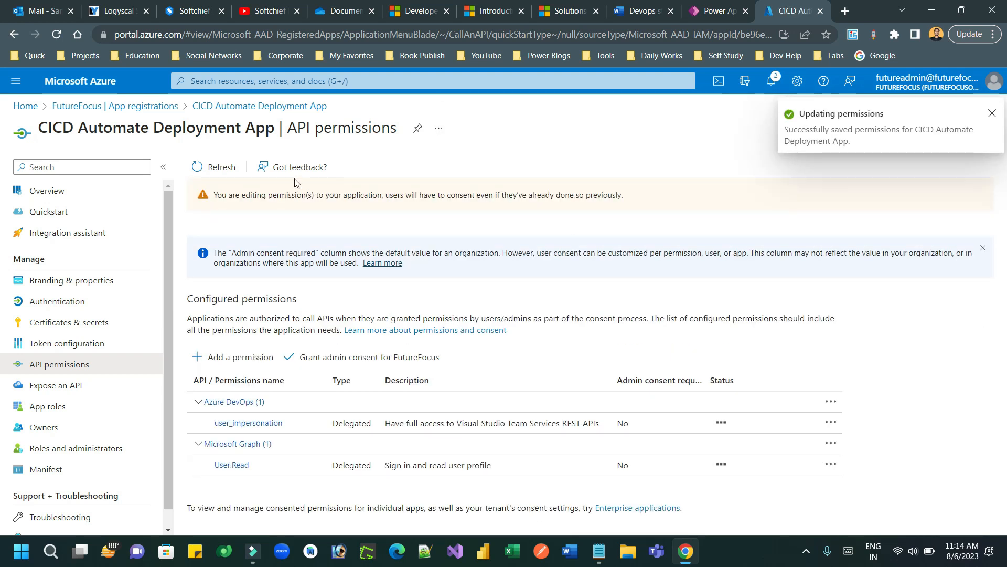
# Step: Add the delegated Dynamics CRM user_impersonation API permission
pyautogui.click(230, 361)
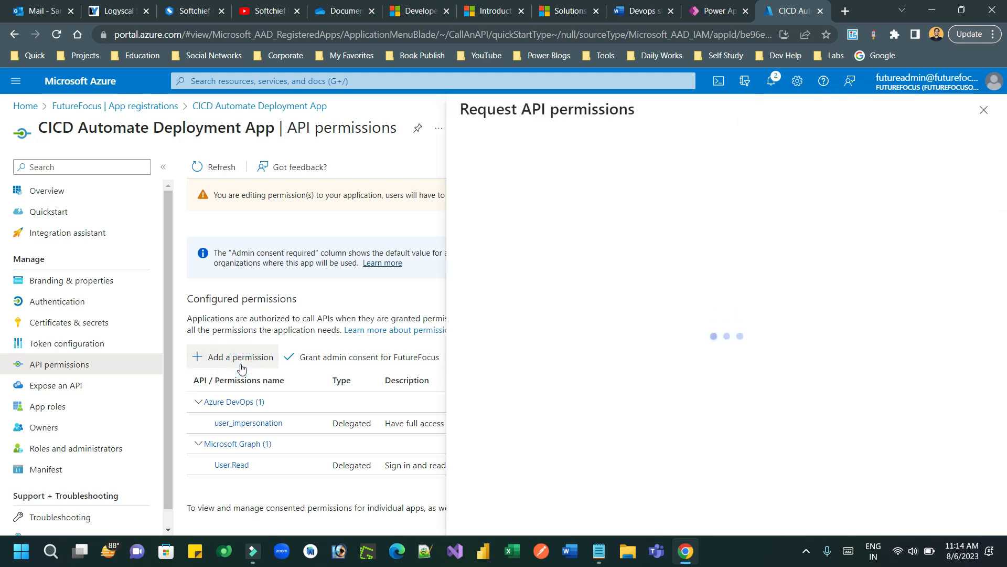
pyautogui.click(576, 454)
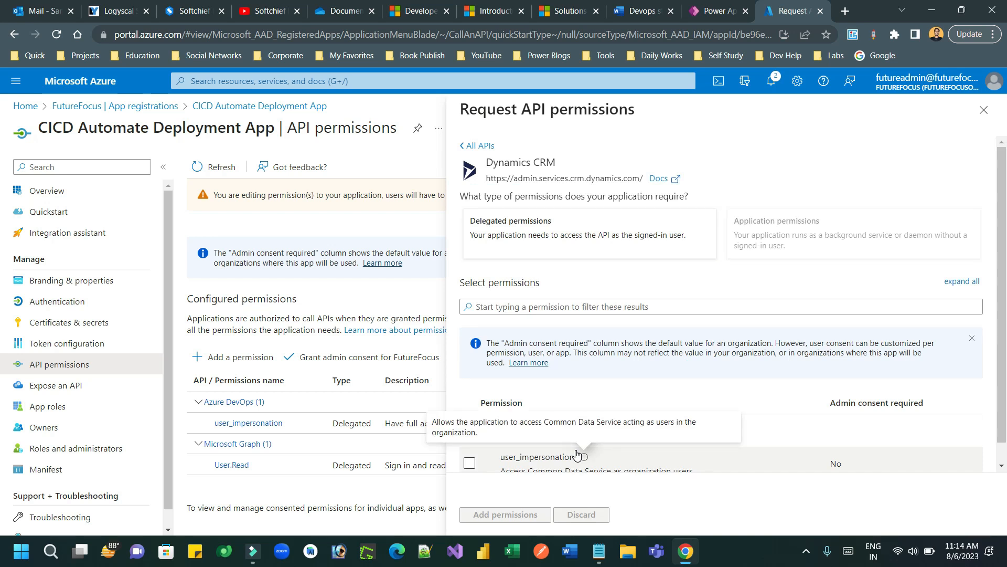
pyautogui.click(541, 230)
pyautogui.click(469, 463)
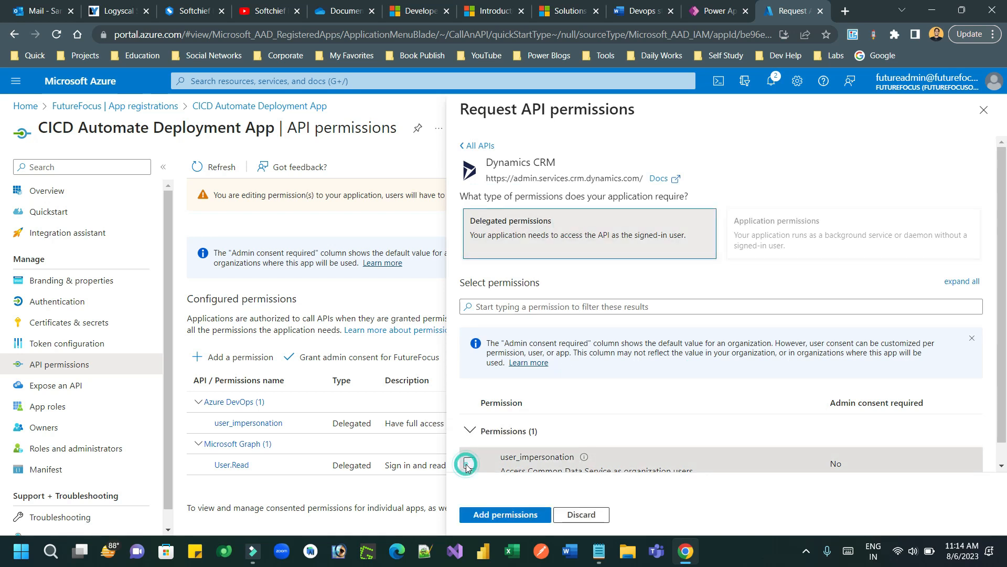
pyautogui.click(508, 516)
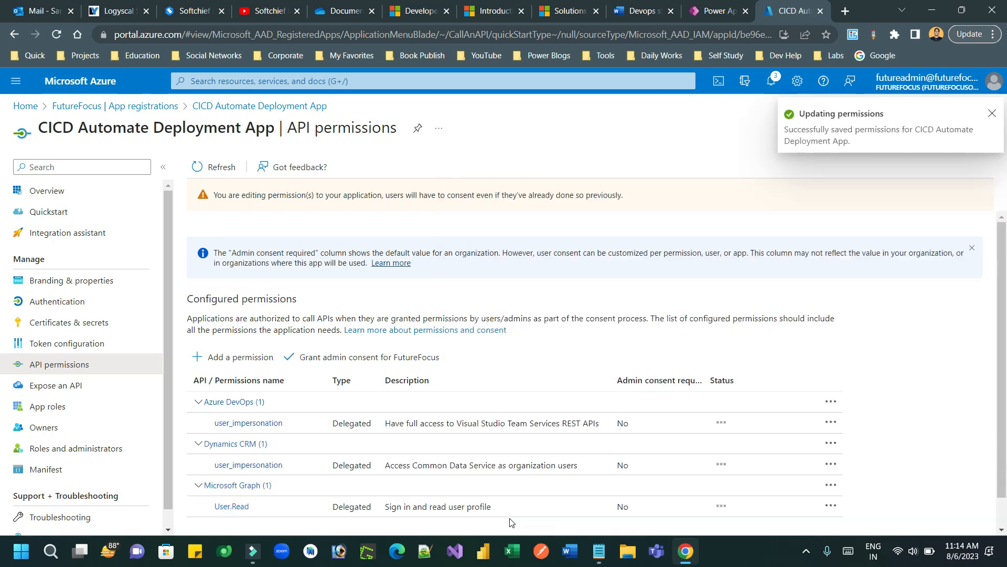
# Step: Add the delegated PowerApps Runtime Service user_impersonation API permission
pyautogui.click(237, 357)
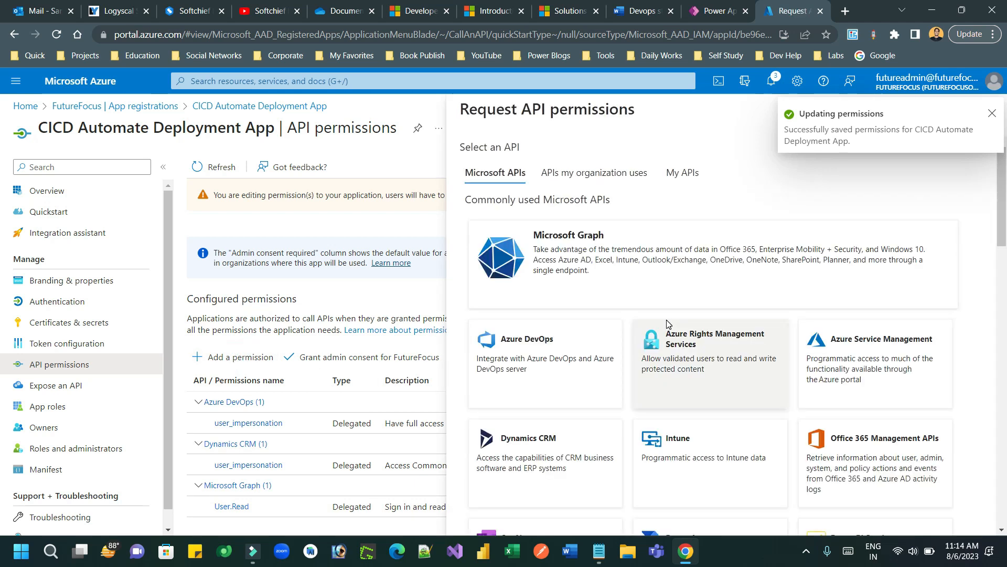
pyautogui.moveTo(1004, 202); pyautogui.dragTo(1004, 438)
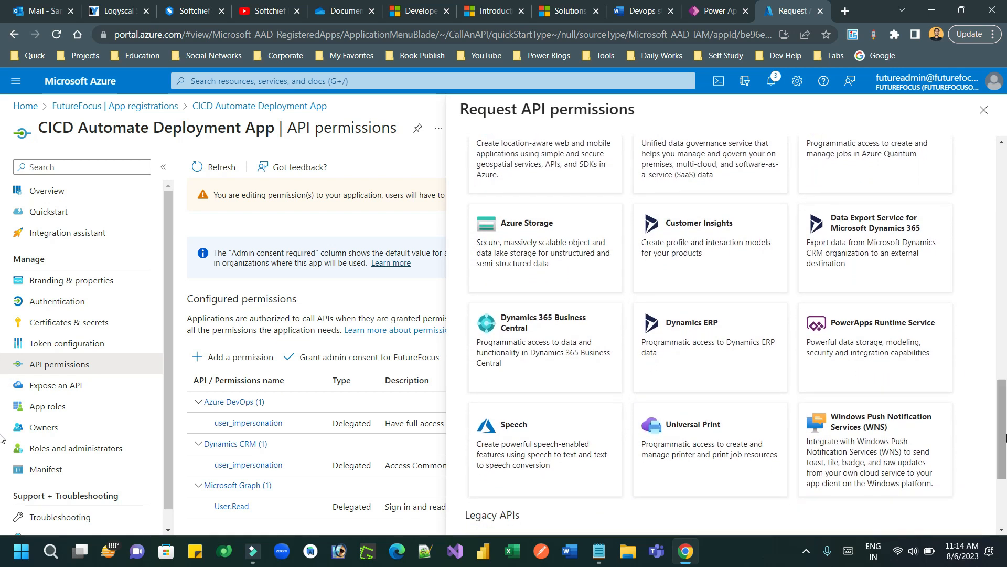
pyautogui.click(848, 332)
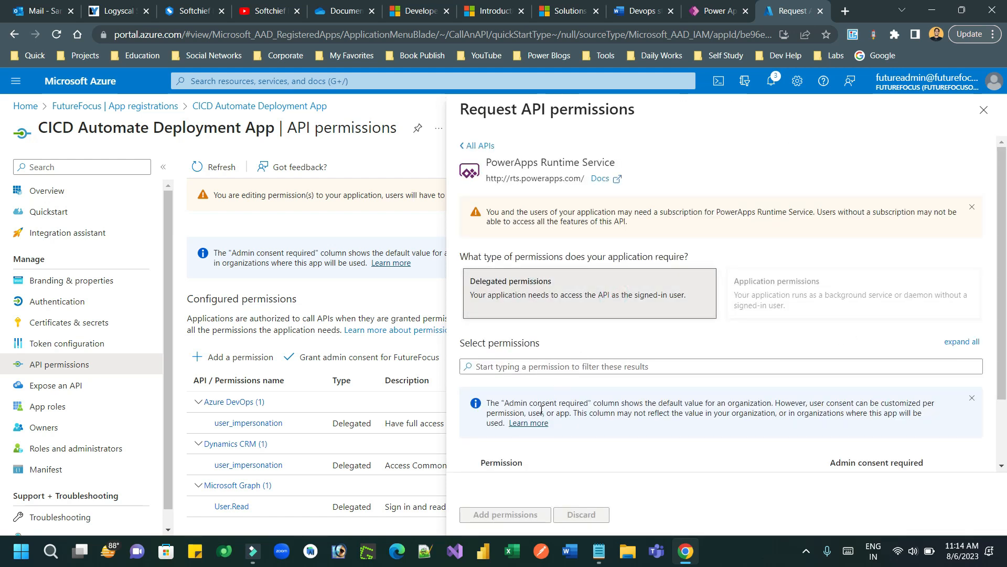
pyautogui.moveTo(1005, 333); pyautogui.dragTo(1006, 406)
pyautogui.click(469, 442)
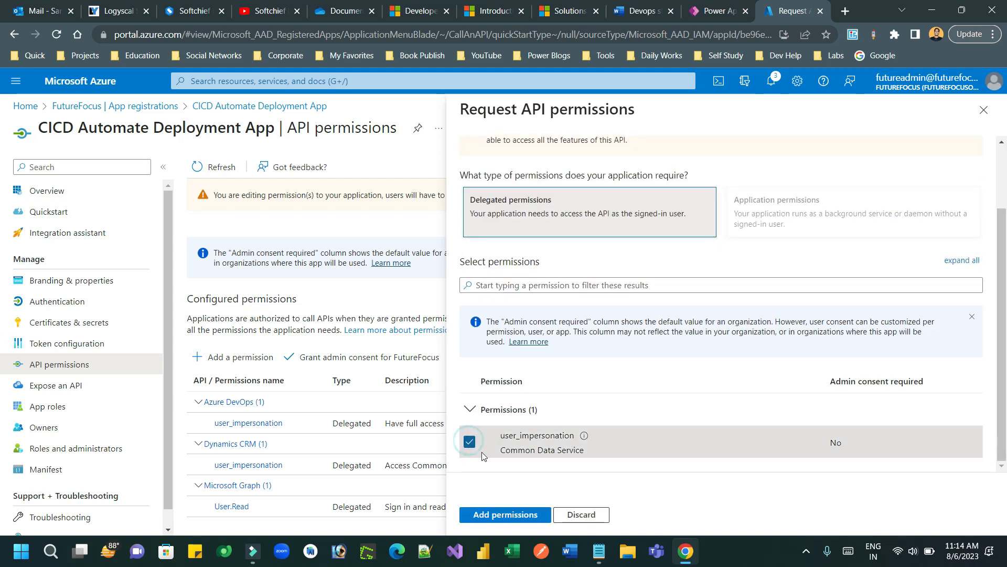
pyautogui.click(515, 516)
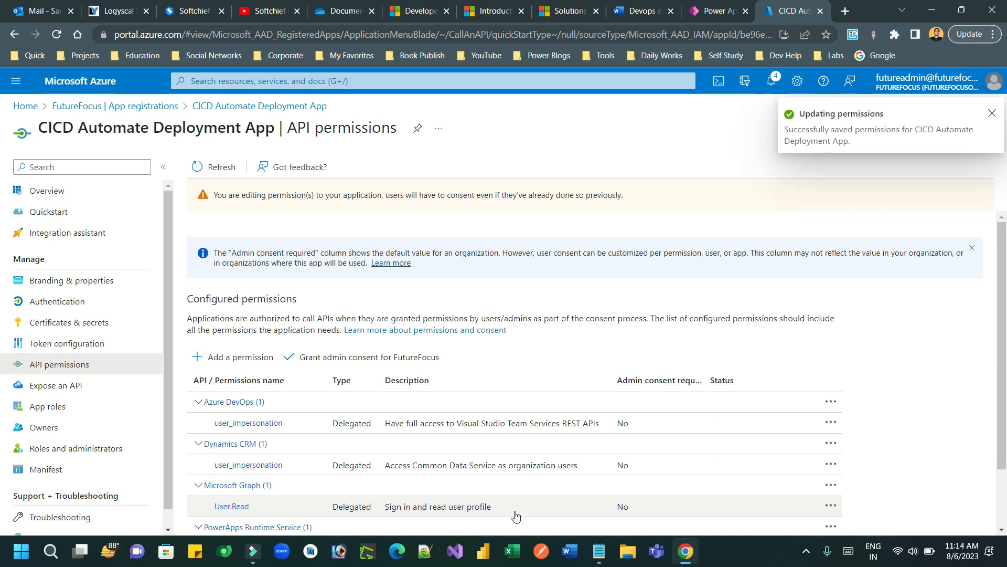
pyautogui.click(73, 322)
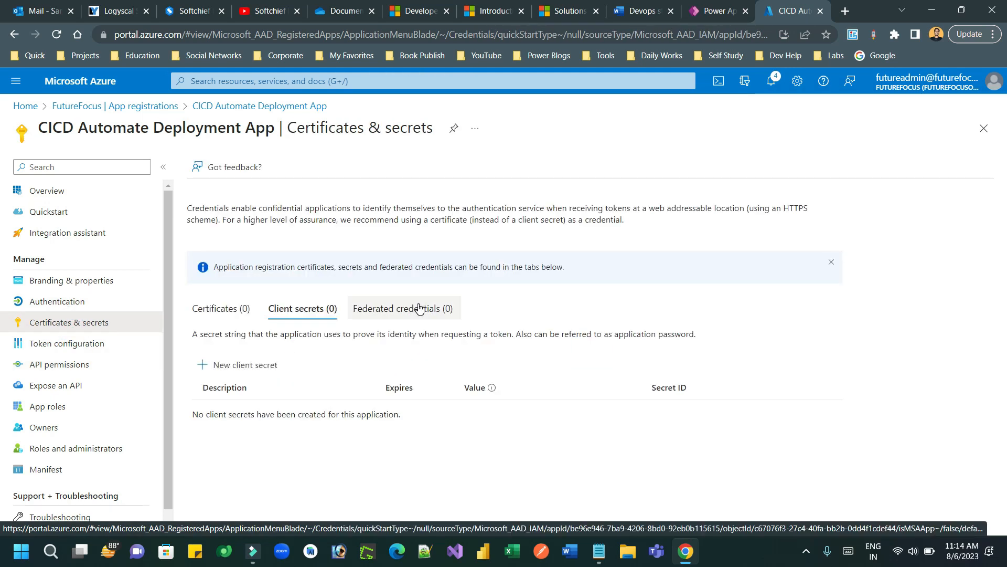
# Step: Create a new client secret named CICDSecret for the app
pyautogui.click(234, 370)
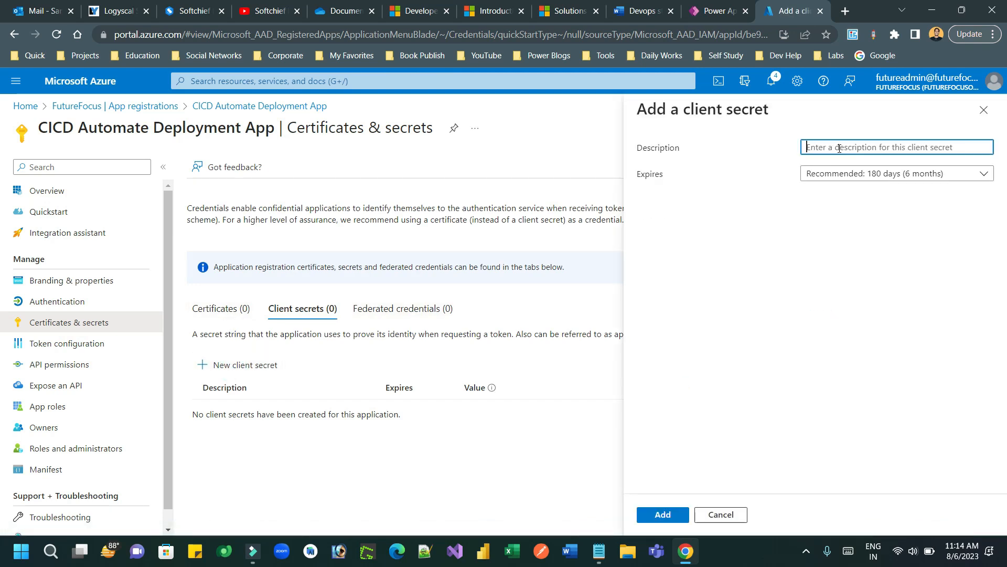
pyautogui.write('CIC')
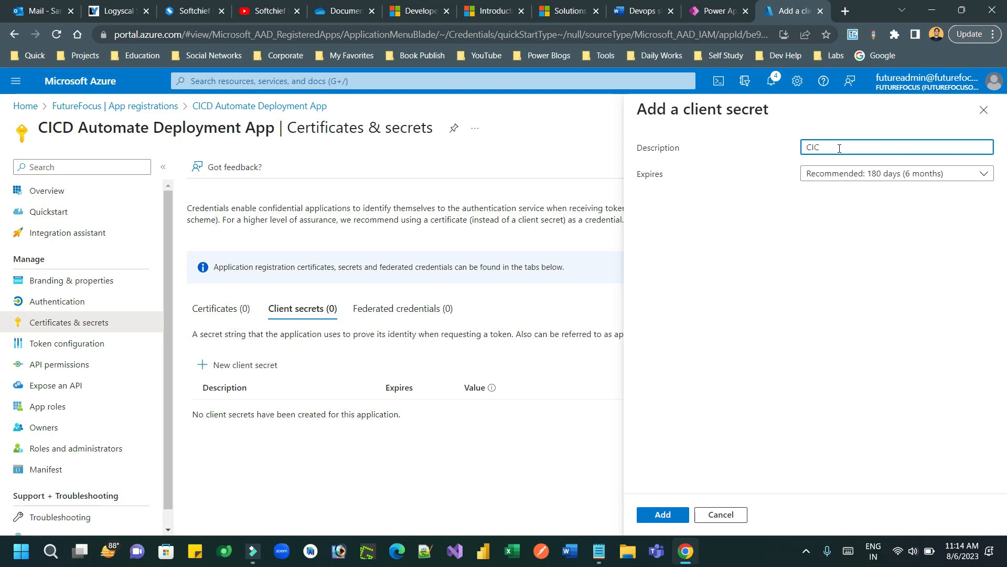
pyautogui.write('Se')
pyautogui.click(677, 513)
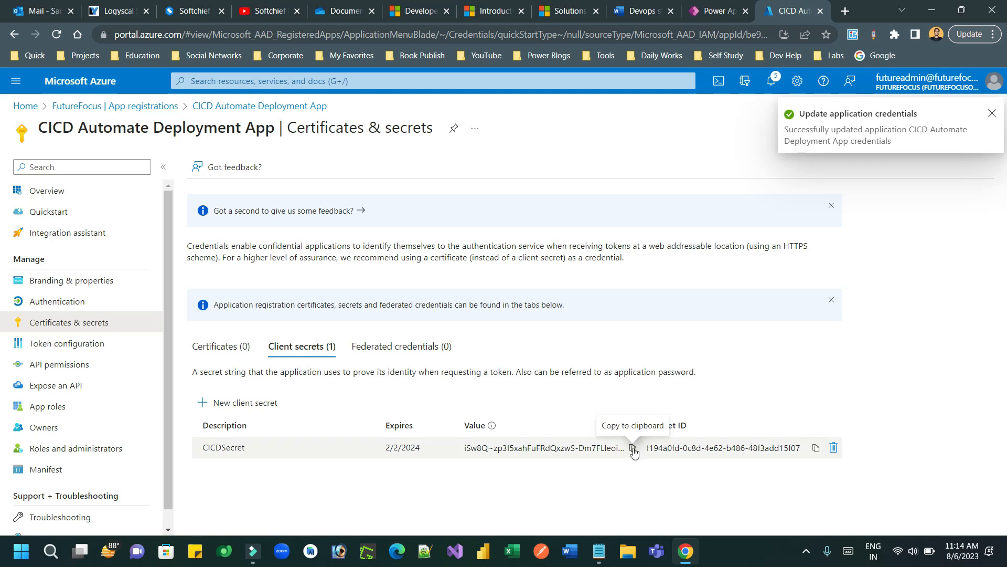
# Step: Record the CICDSecret value in Notepad on a 'Secret -' line below the Tenant ID
pyautogui.click(633, 449)
pyautogui.click(599, 551)
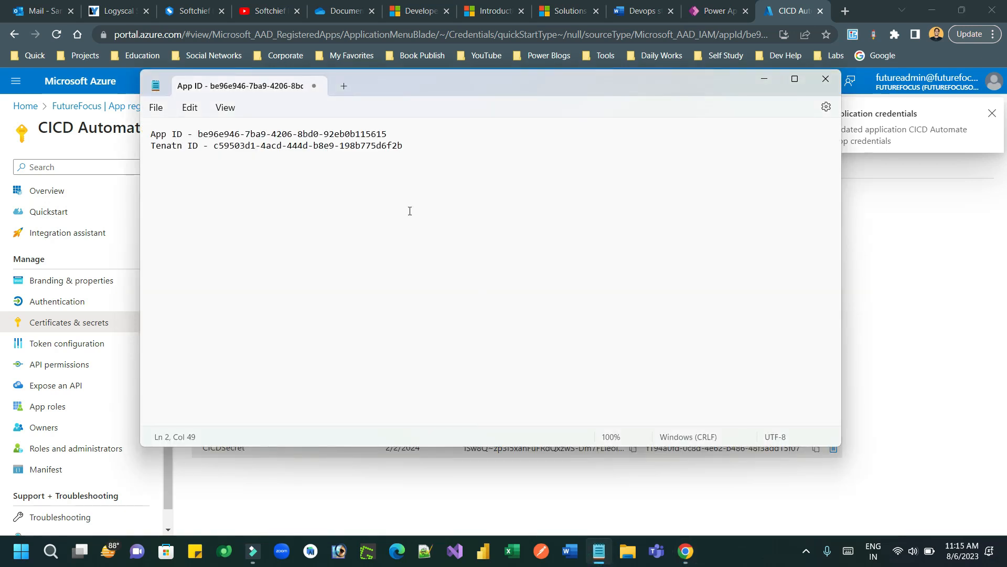
pyautogui.click(416, 149)
pyautogui.press('Return')
pyautogui.write('Secre')
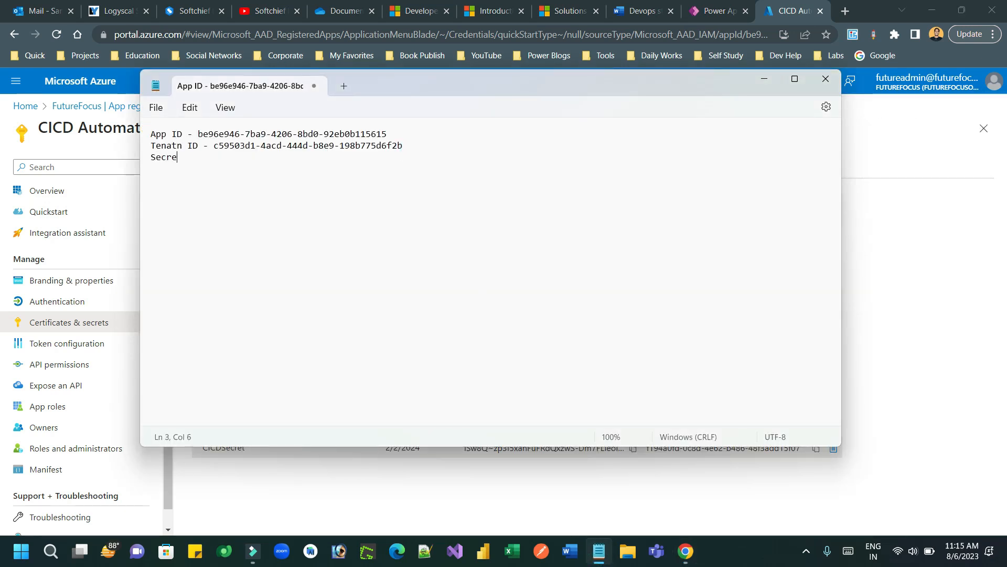
pyautogui.write('t -')
pyautogui.hotkey('ctrl', 'v')
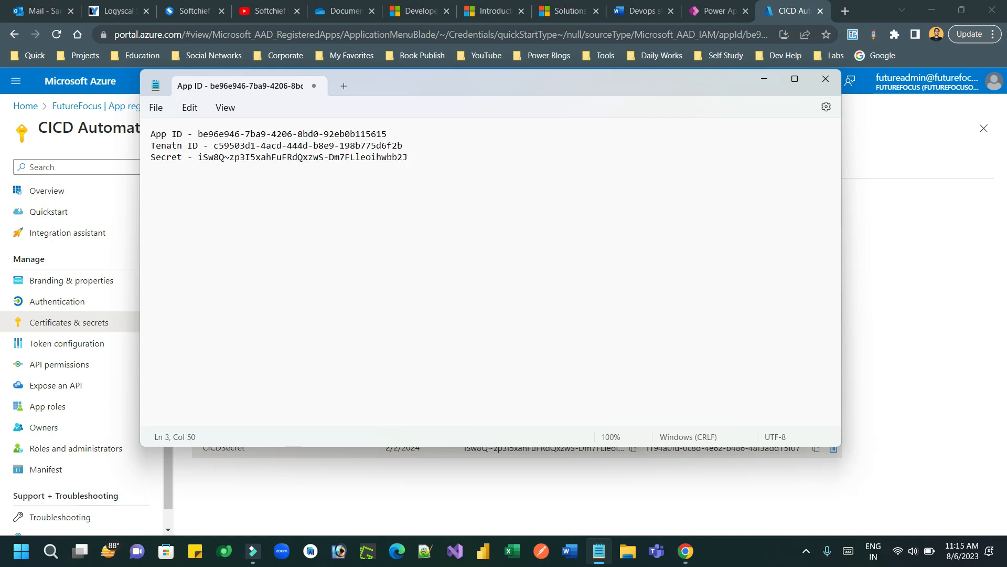
pyautogui.click(633, 449)
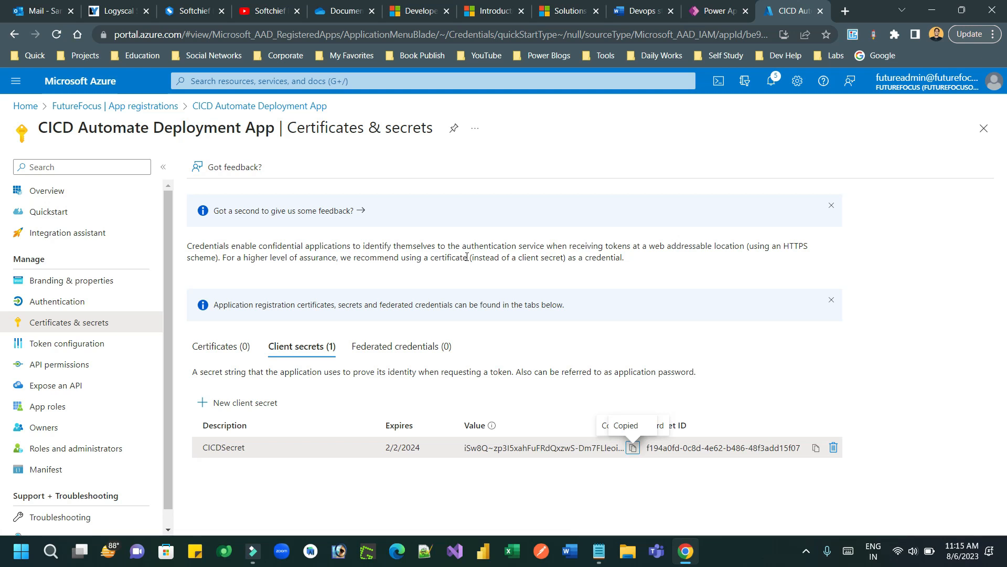
pyautogui.click(639, 16)
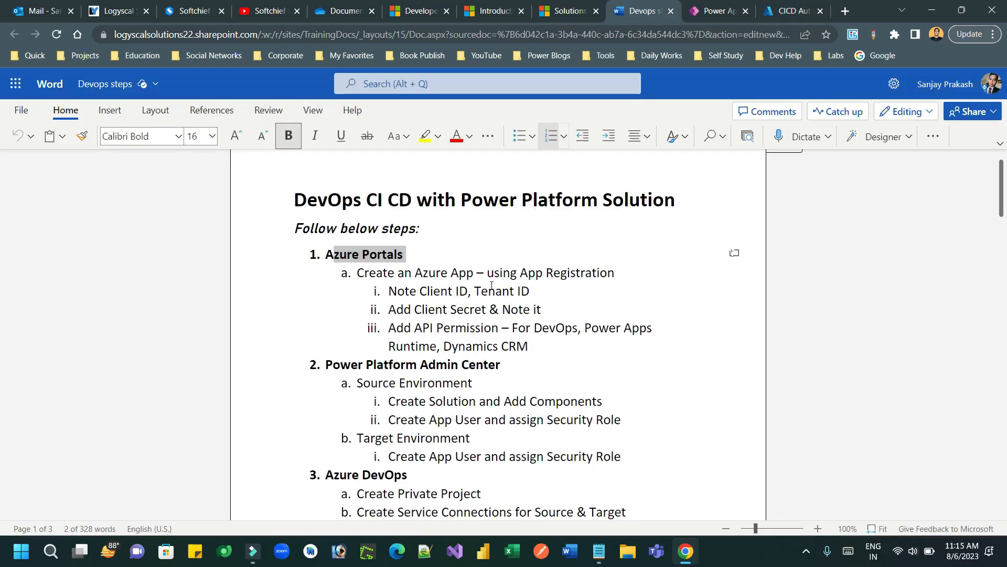
# Step: Mark the Azure steps as done, close the app registration tab, and go to Power Apps
pyautogui.moveTo(540, 345); pyautogui.dragTo(361, 274)
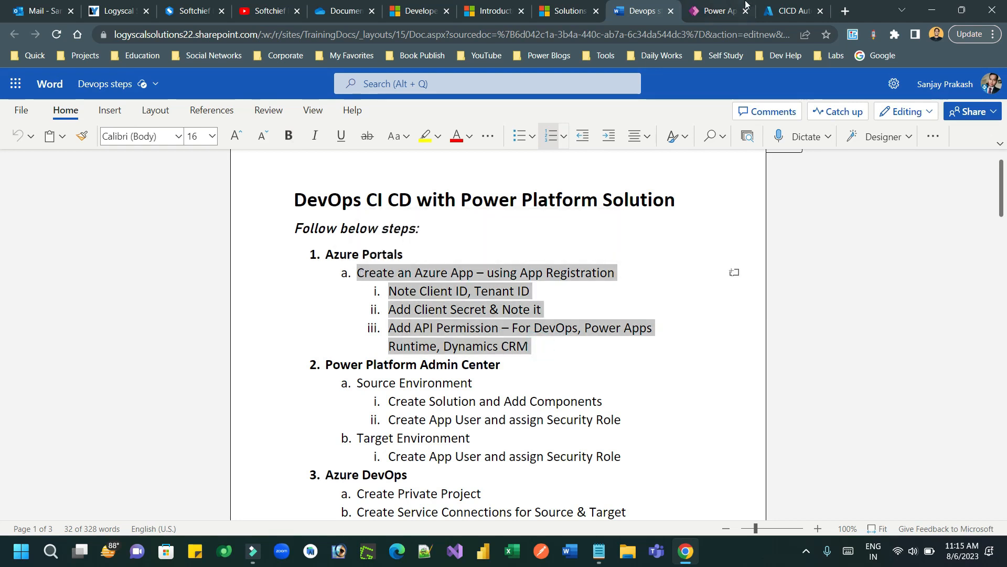
pyautogui.click(790, 11)
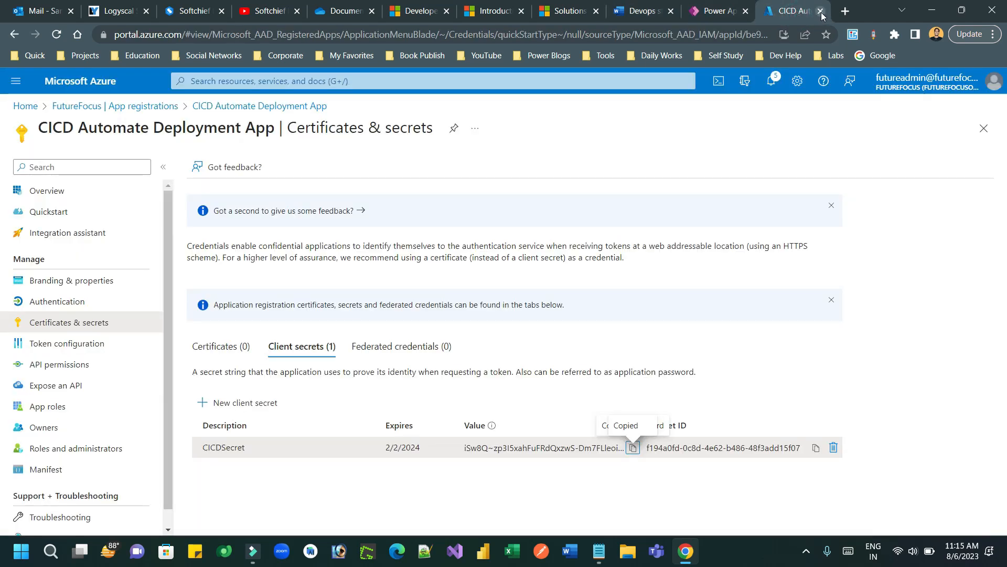
pyautogui.click(820, 11)
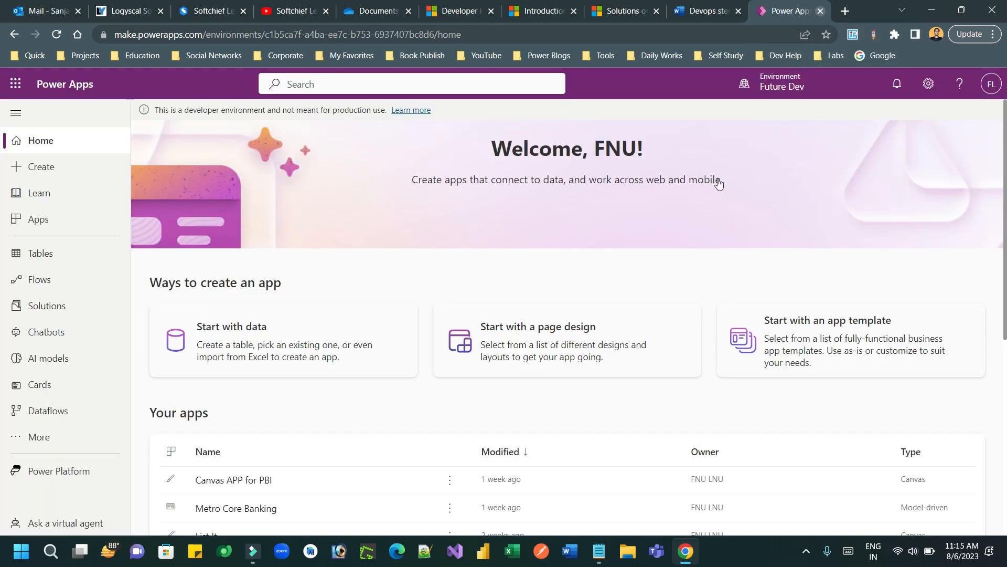
pyautogui.click(599, 551)
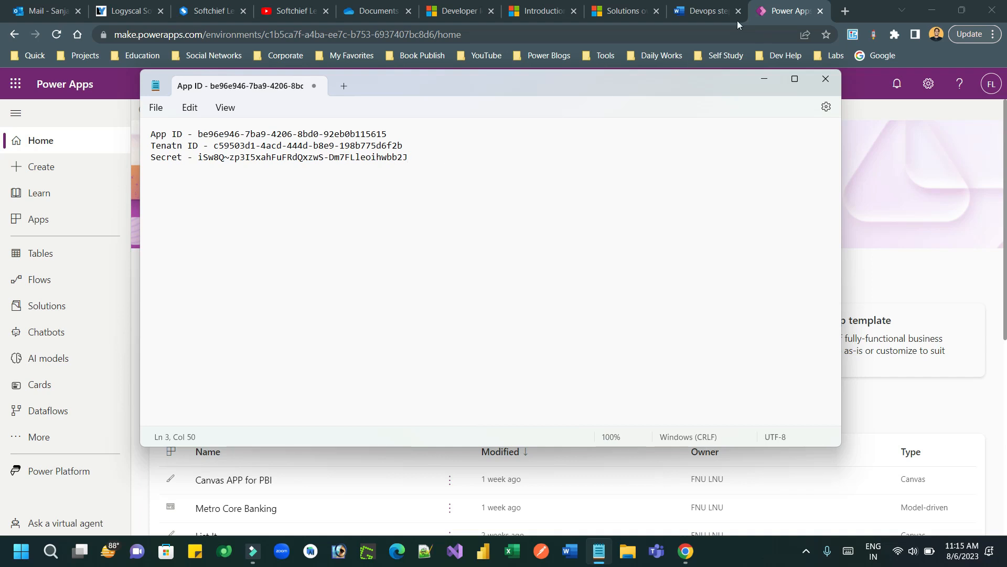
pyautogui.click(703, 11)
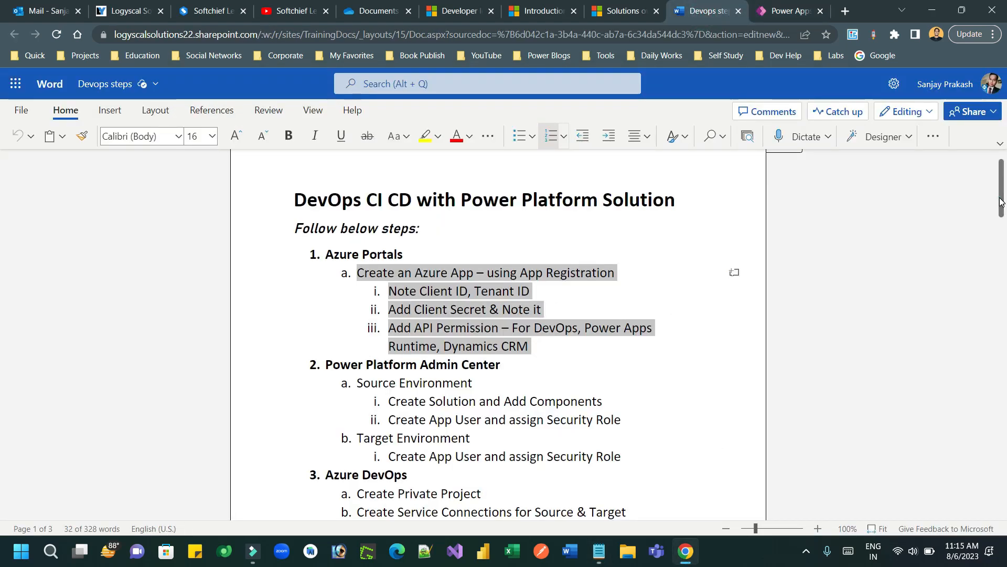
pyautogui.scroll(-2, 1001, 210)
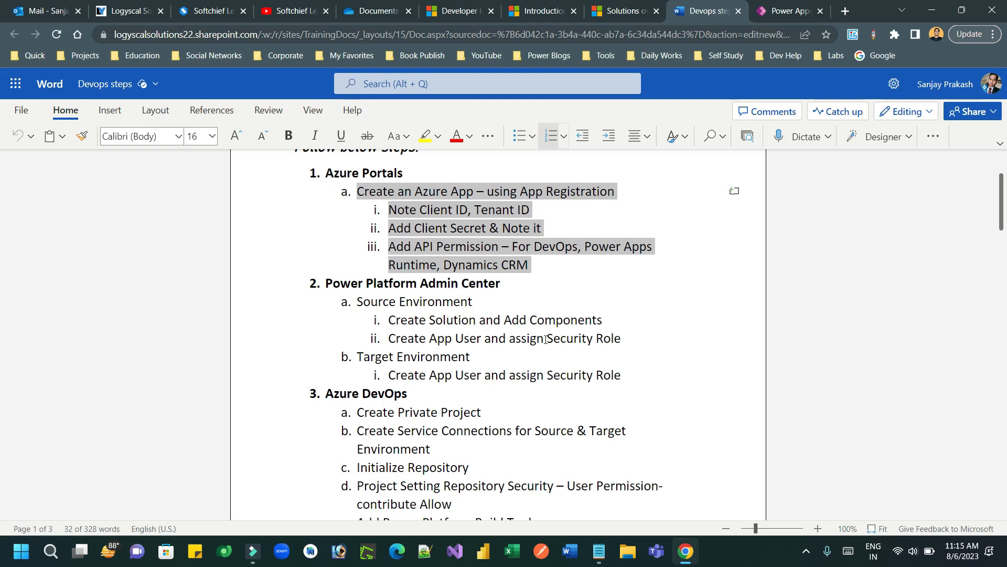
pyautogui.click(785, 11)
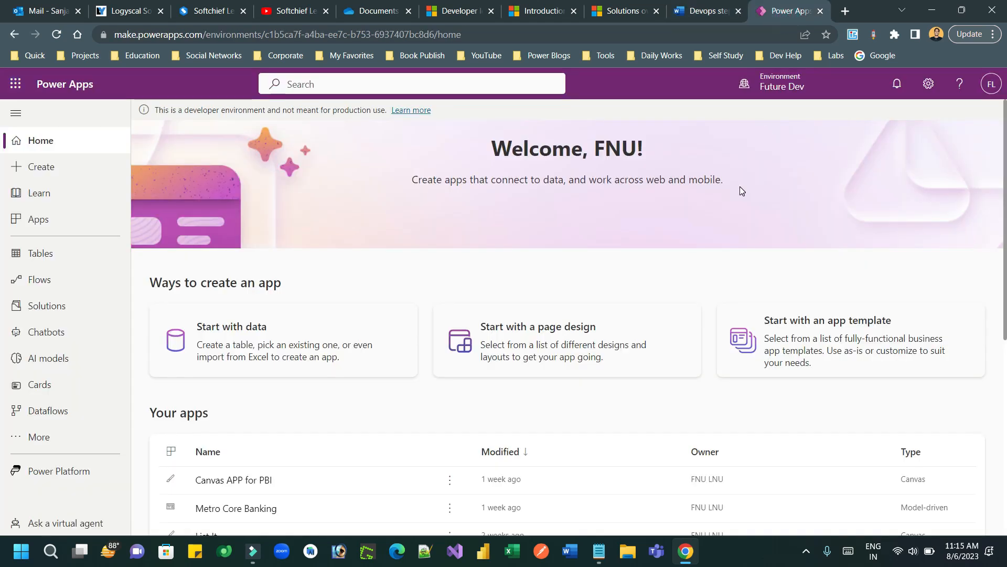
# Step: Select the FutureFocus (default) environment and go to its Solutions list
pyautogui.click(771, 82)
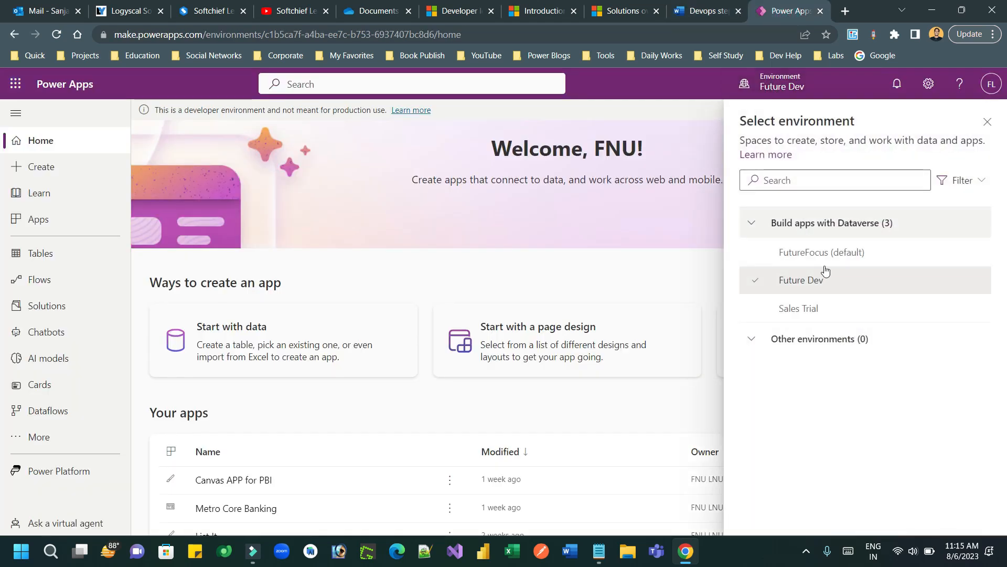
pyautogui.moveTo(831, 262)
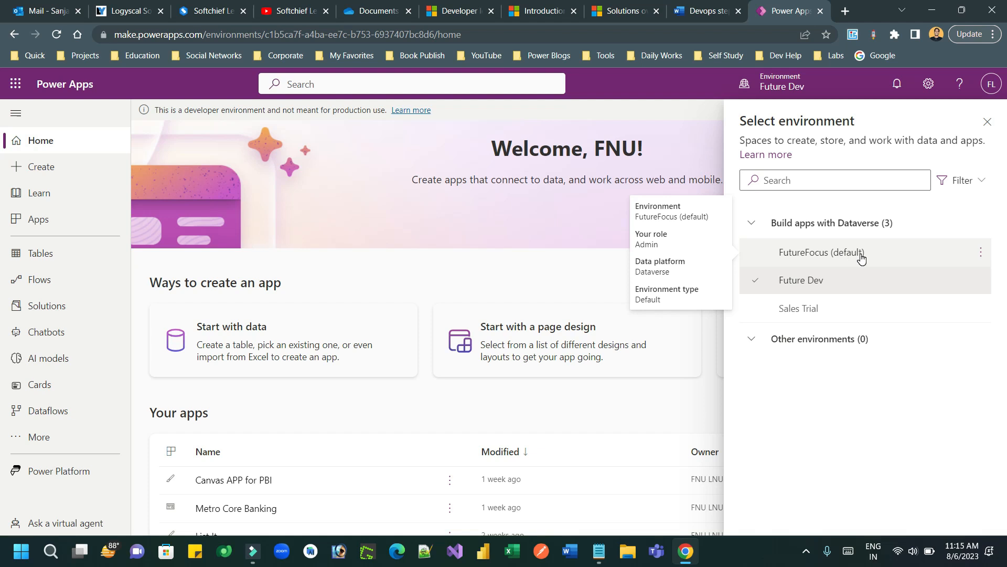
pyautogui.moveTo(808, 280)
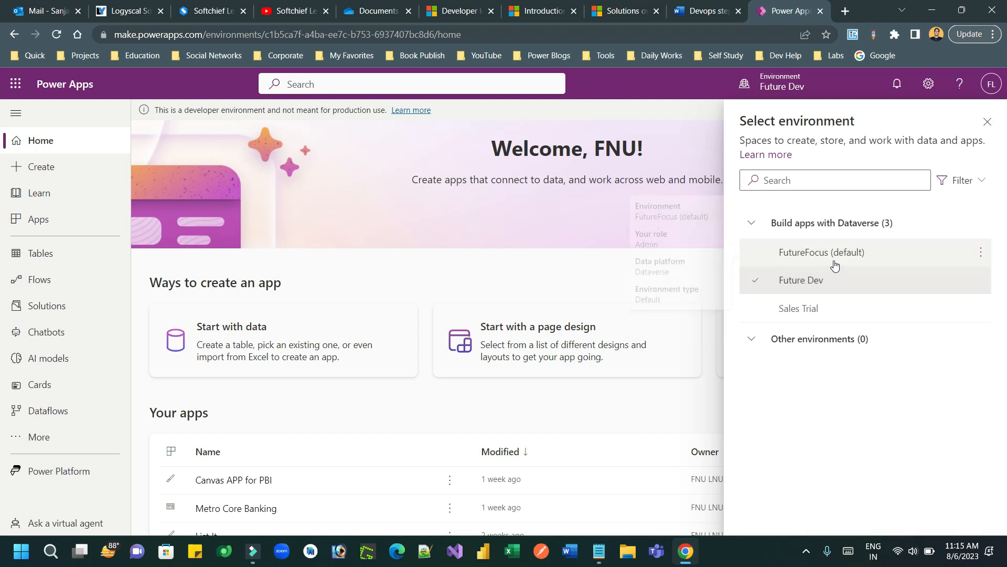
pyautogui.click(834, 256)
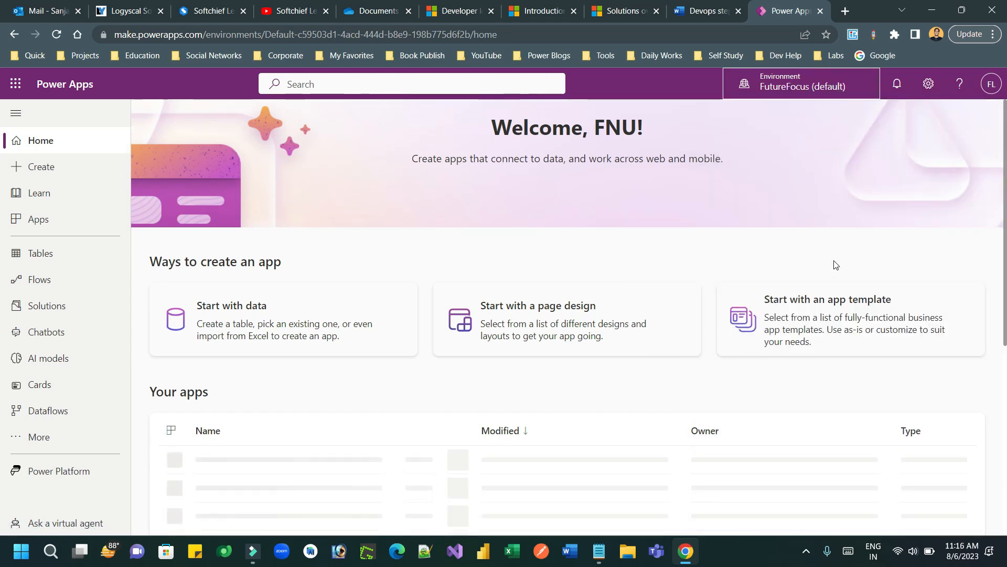
pyautogui.click(62, 307)
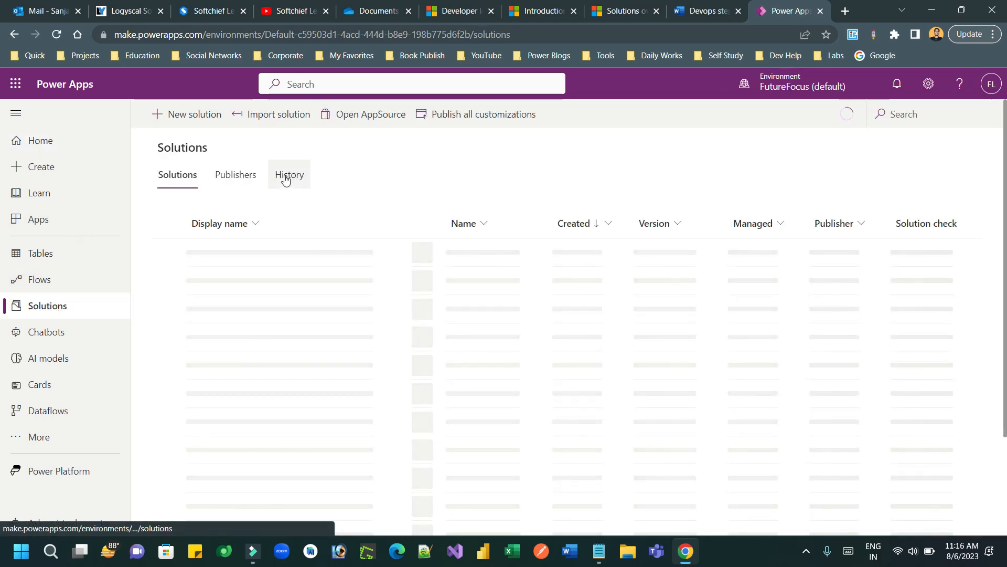
# Step: Create the solution 'First Demo DevOps CICD' with CDS Default Publisher as publisher
pyautogui.click(197, 115)
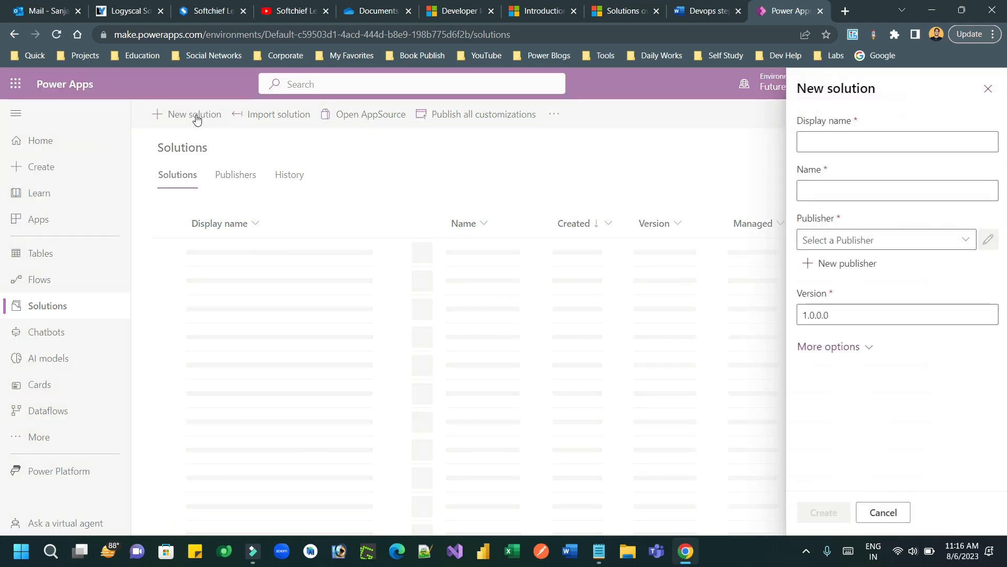
pyautogui.click(831, 141)
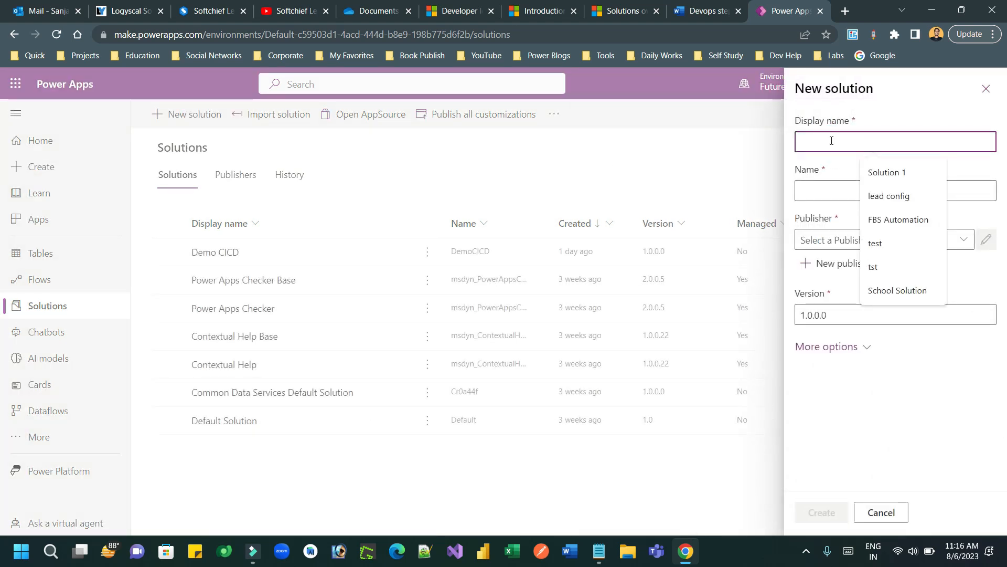
pyautogui.write('First Demo')
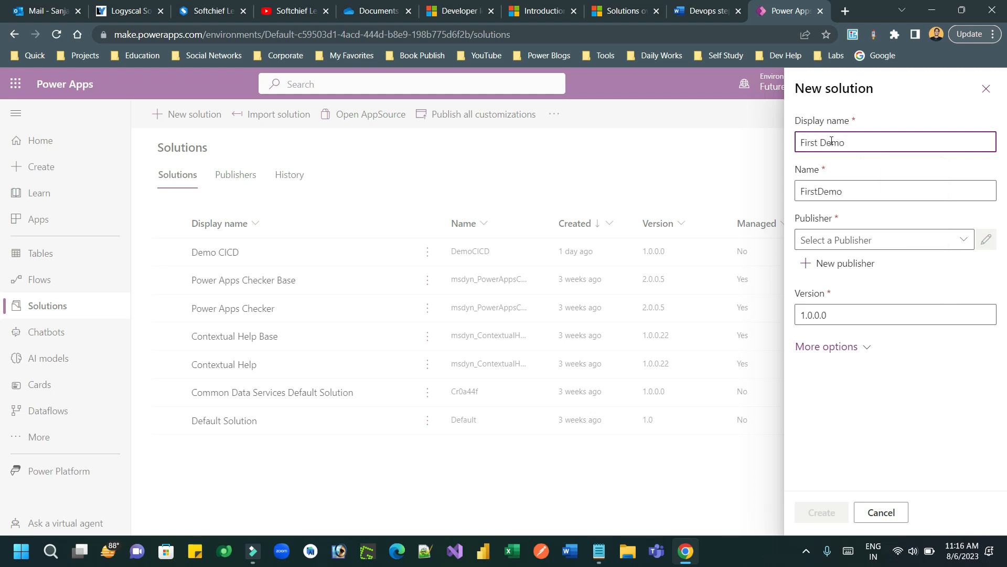
pyautogui.write(' DevOps CICD')
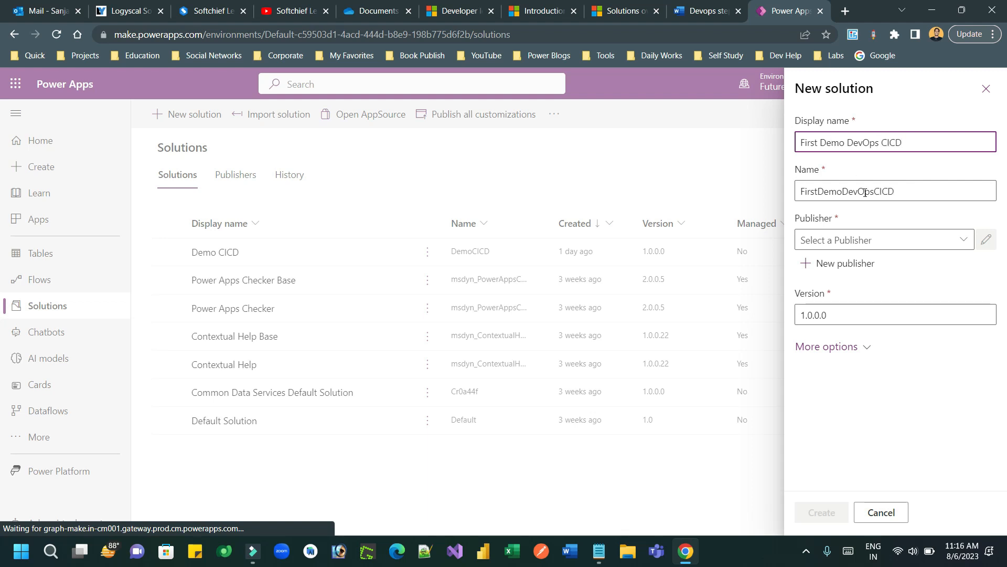
pyautogui.click(963, 240)
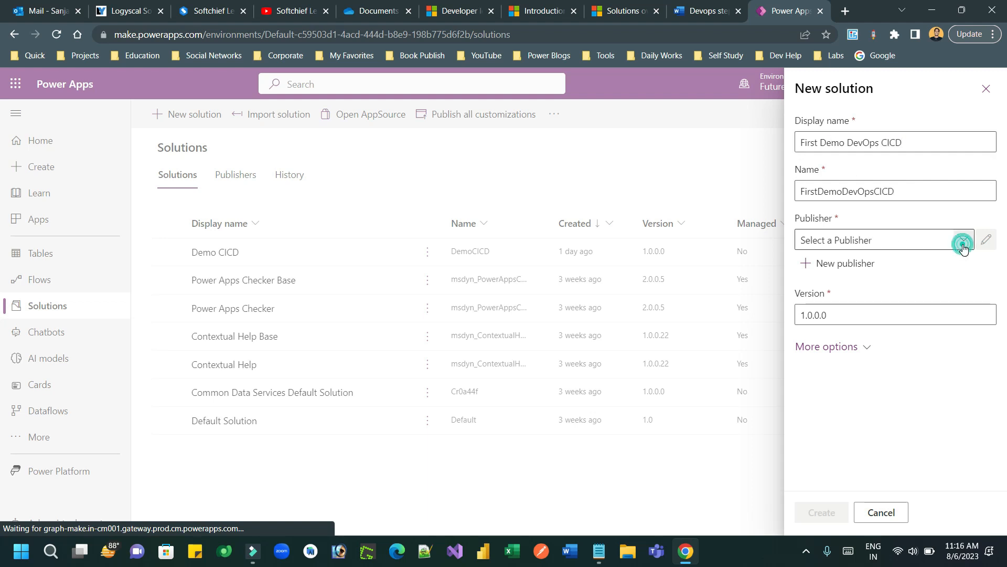
pyautogui.click(877, 268)
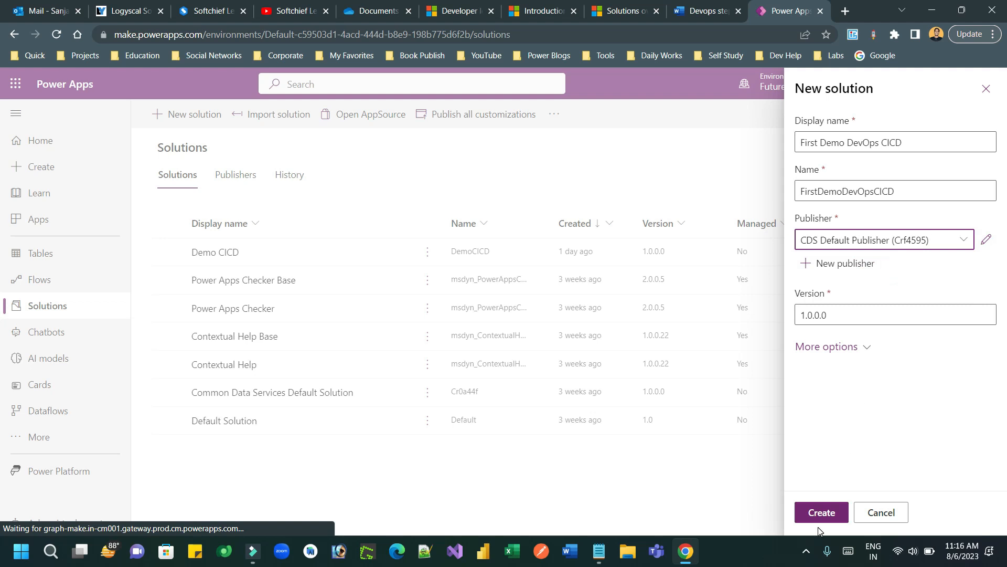
pyautogui.click(824, 512)
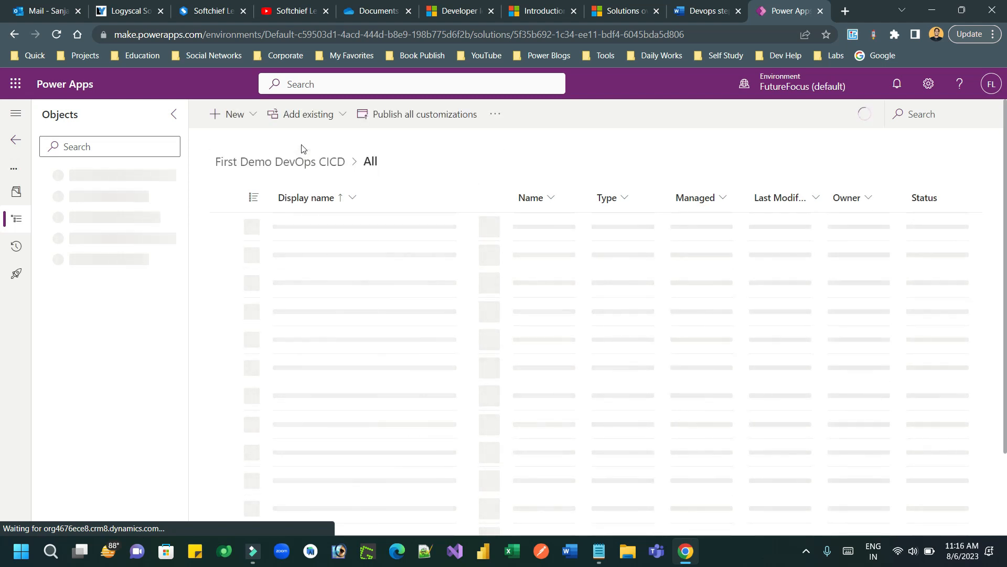
# Step: Create a new table with display name 'Client Feedback' and save it
pyautogui.click(251, 122)
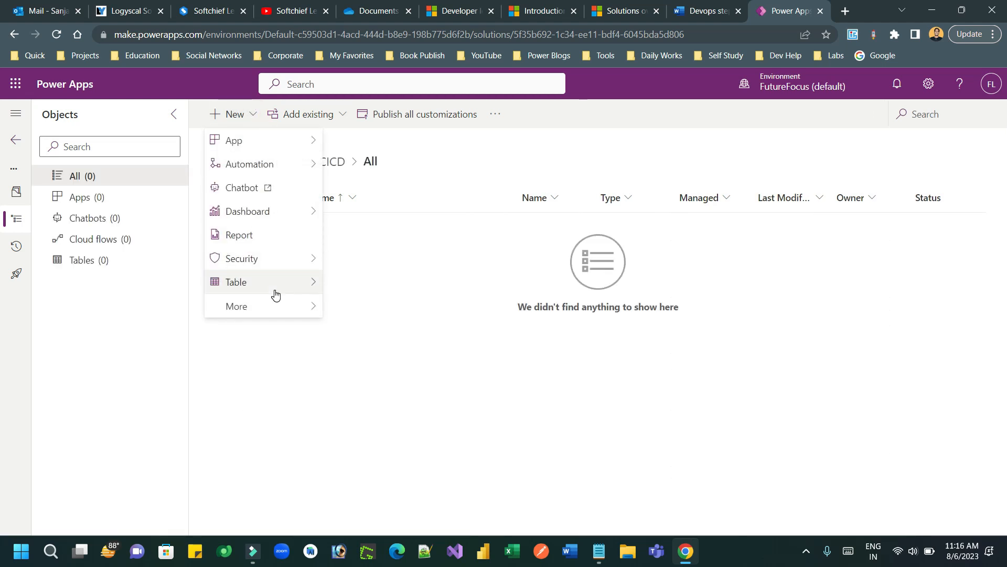
pyautogui.moveTo(278, 288)
pyautogui.click(357, 284)
pyautogui.click(637, 198)
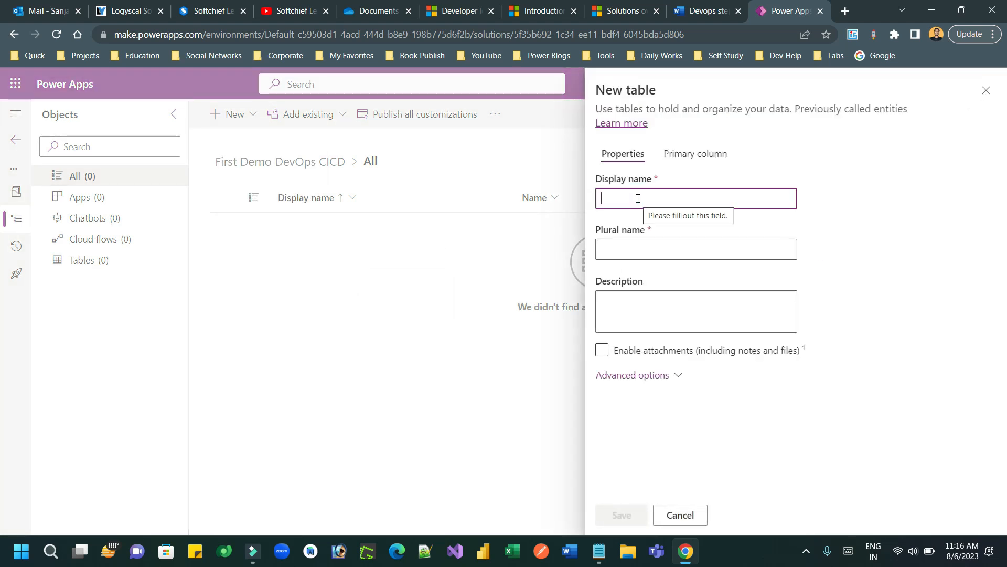
pyautogui.write('Client Feedback')
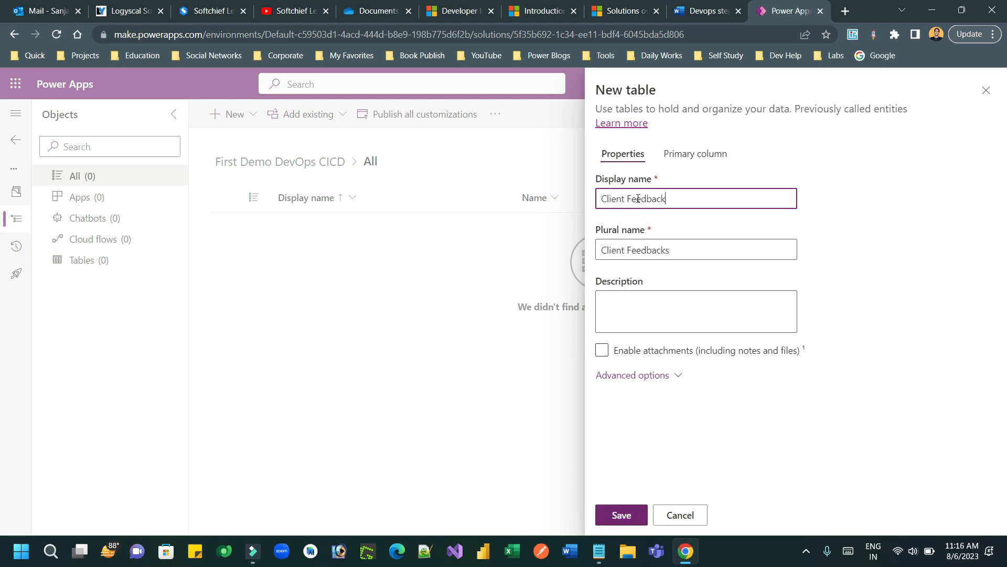
pyautogui.click(634, 521)
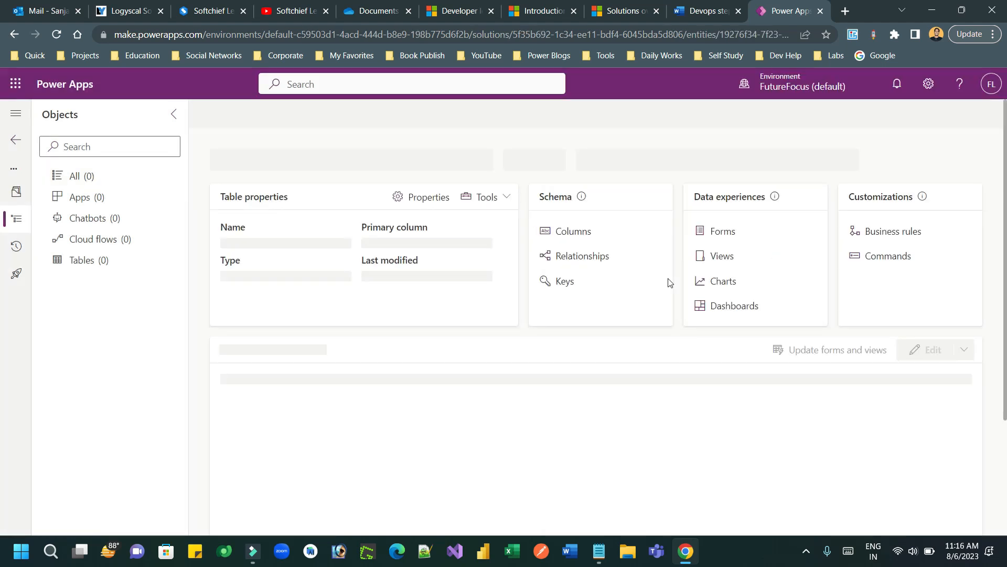
pyautogui.click(101, 177)
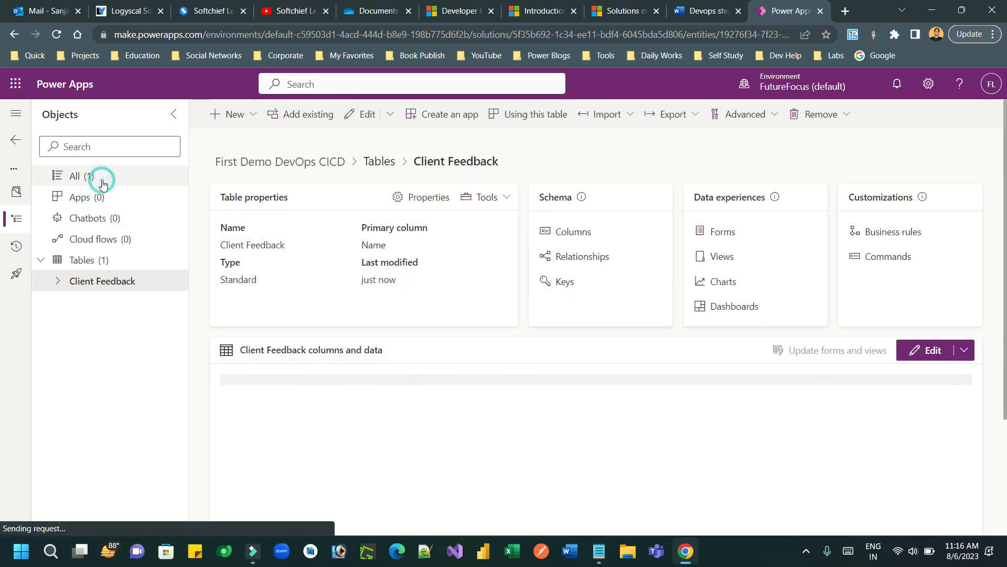
# Step: Add an Email column with the Text > Email data type to Client Feedback
pyautogui.click(56, 280)
pyautogui.click(130, 300)
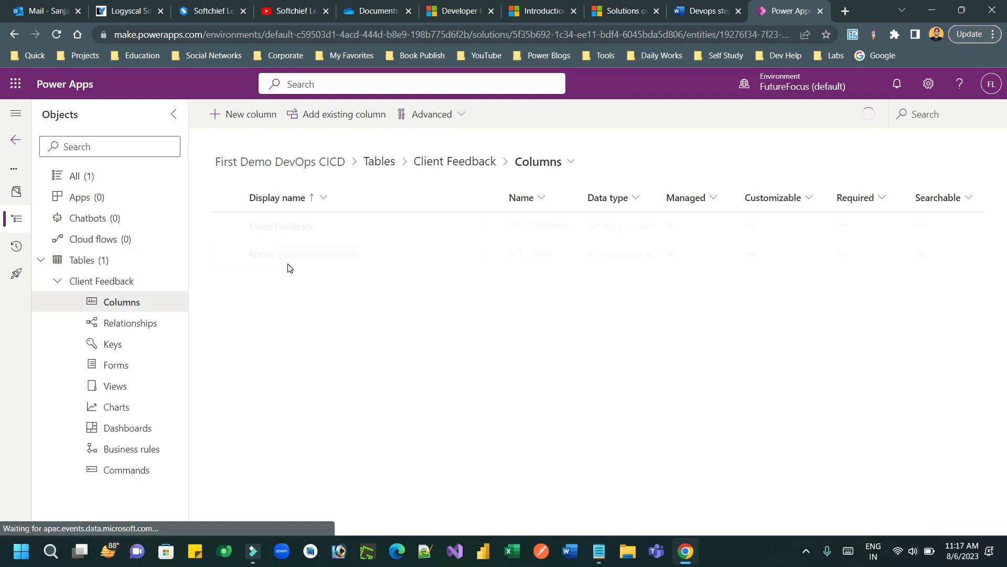
pyautogui.click(265, 116)
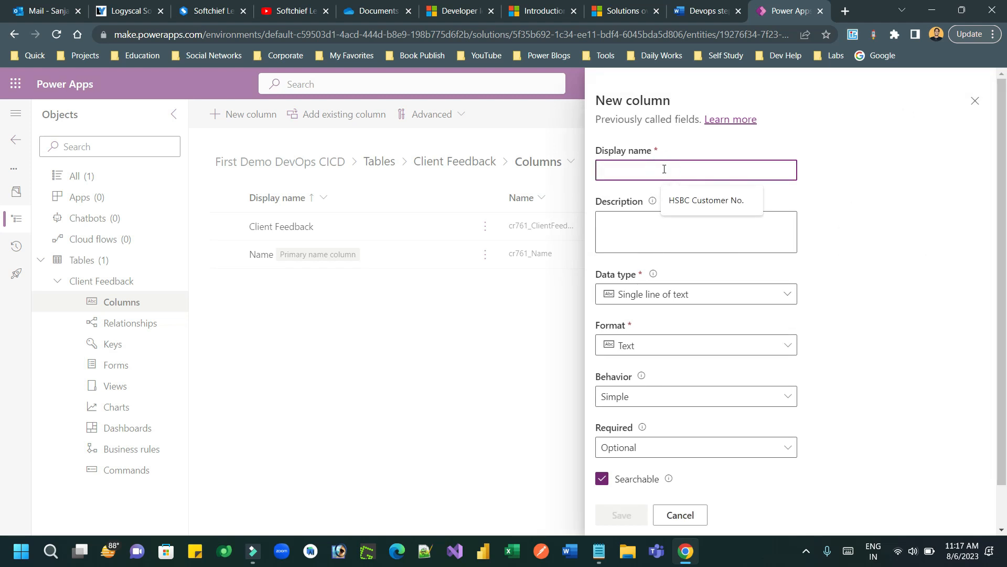
pyautogui.write('Email')
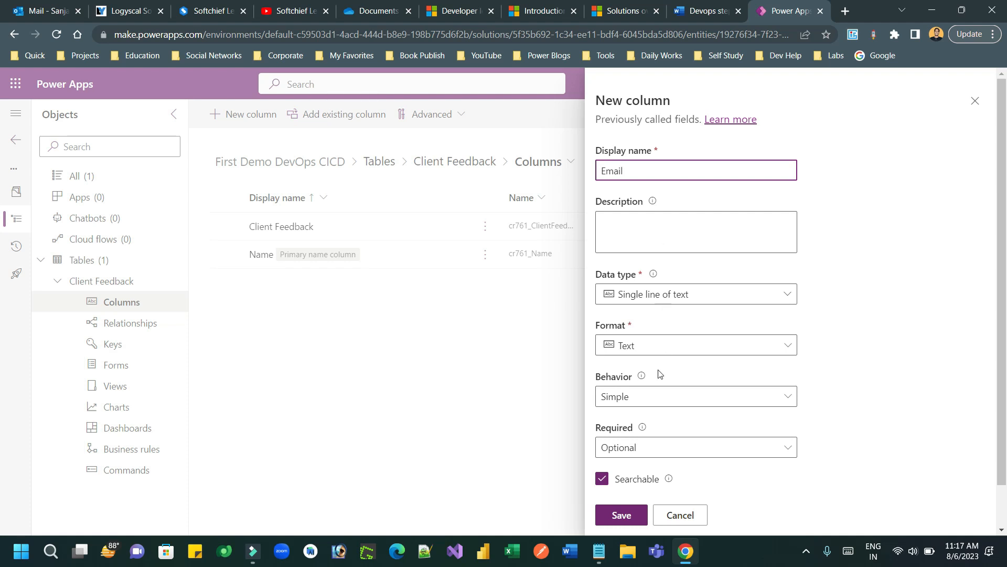
pyautogui.click(658, 293)
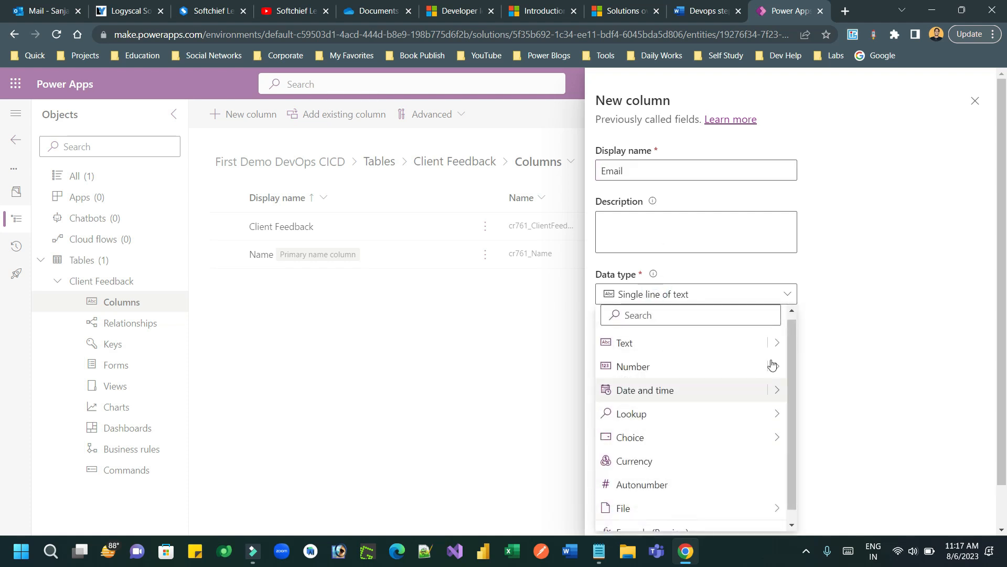
pyautogui.moveTo(786, 342)
pyautogui.click(808, 377)
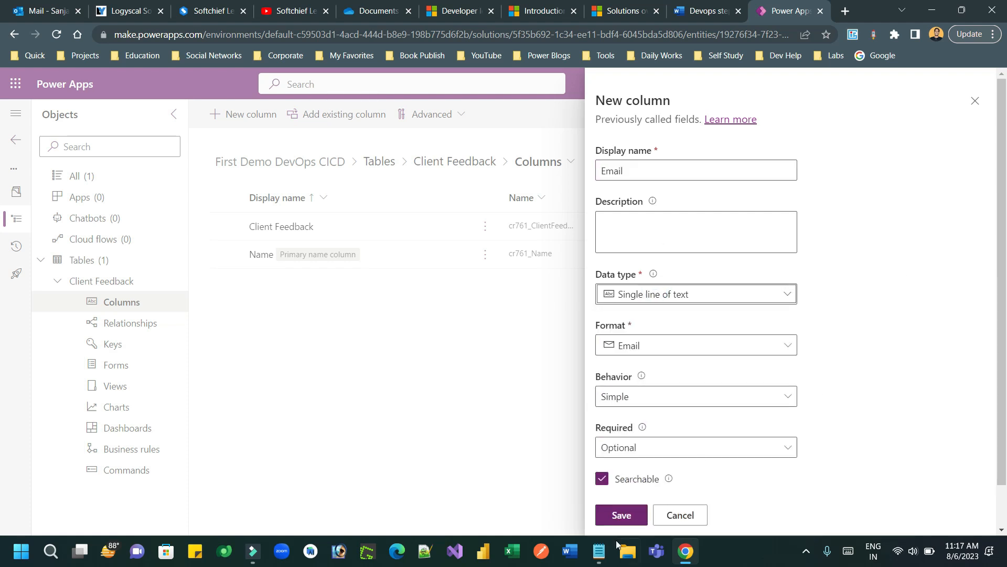
pyautogui.click(621, 514)
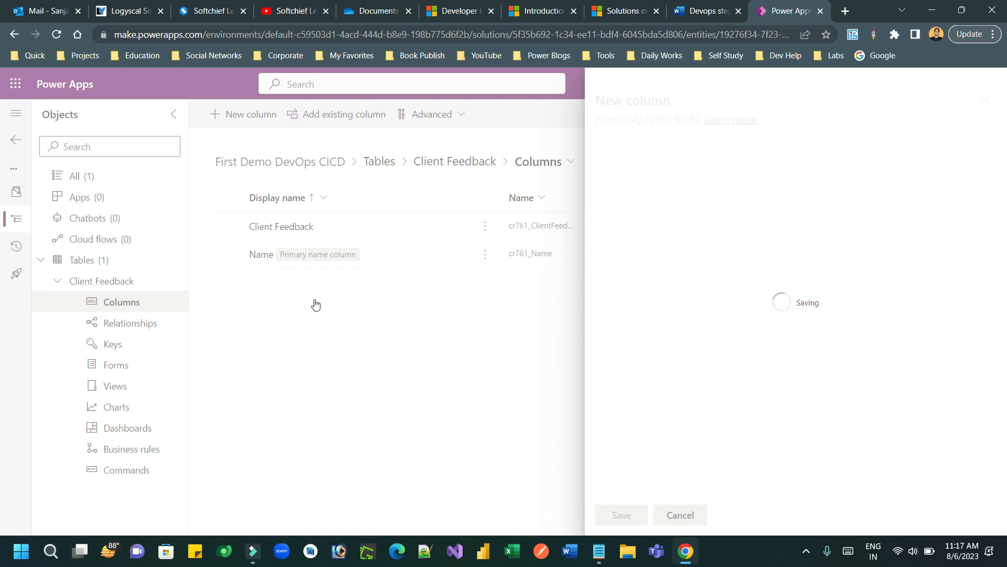
# Step: Add a Comment column using the multi-line Text area data type
pyautogui.click(247, 116)
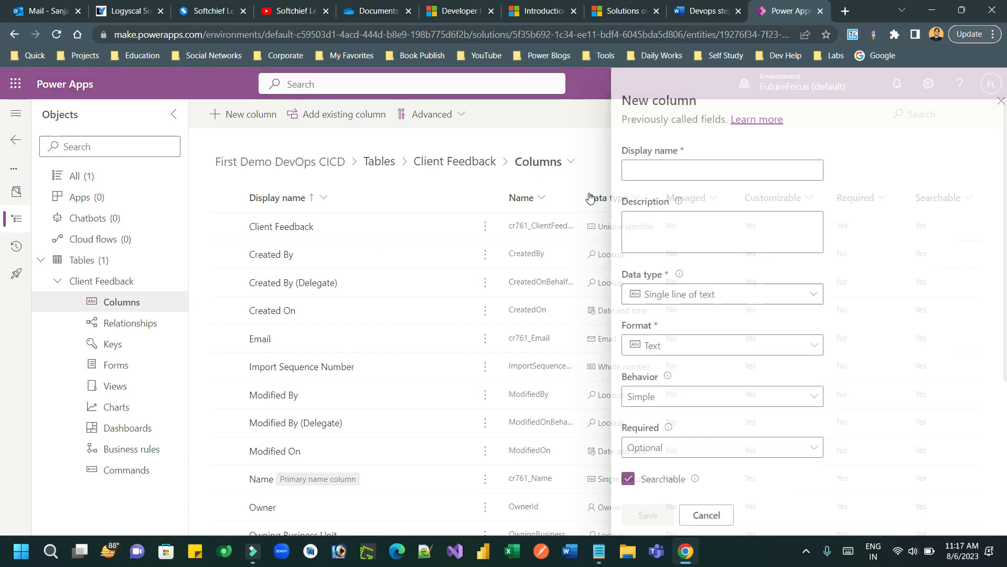
pyautogui.click(652, 172)
pyautogui.write('Des')
pyautogui.press('BackSpace')
pyautogui.press('BackSpace')
pyautogui.write('Comment')
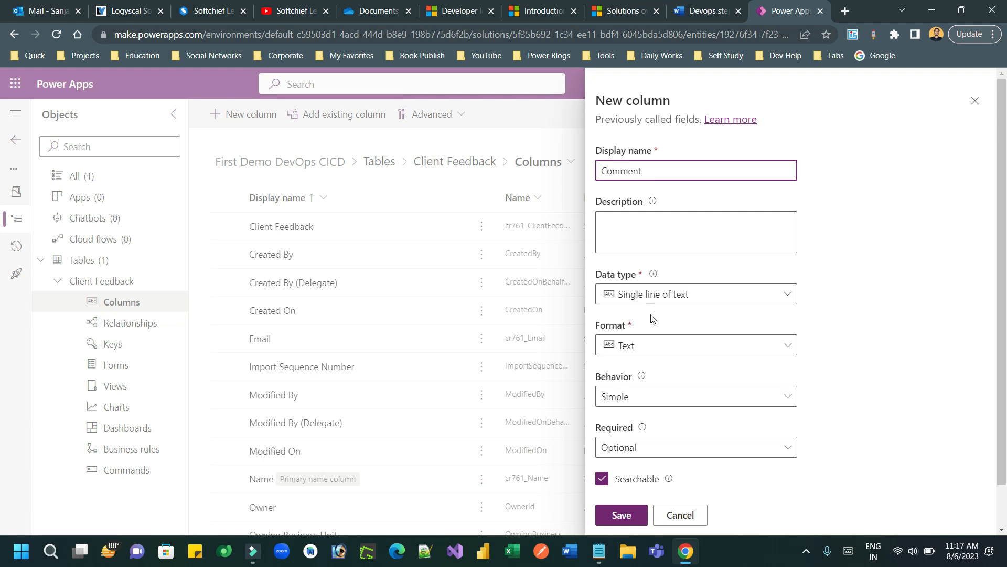
pyautogui.click(689, 300)
pyautogui.moveTo(779, 344)
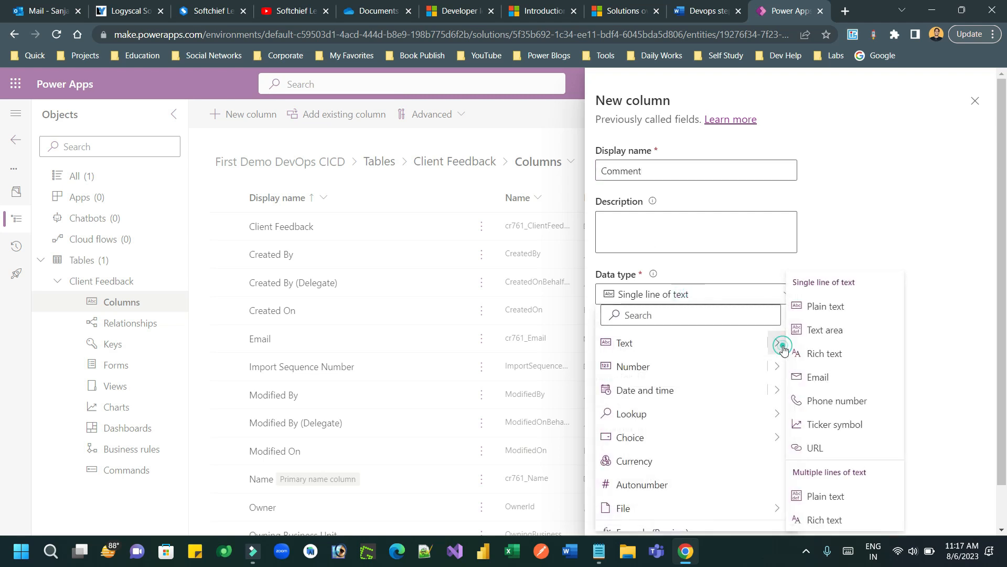
pyautogui.click(826, 332)
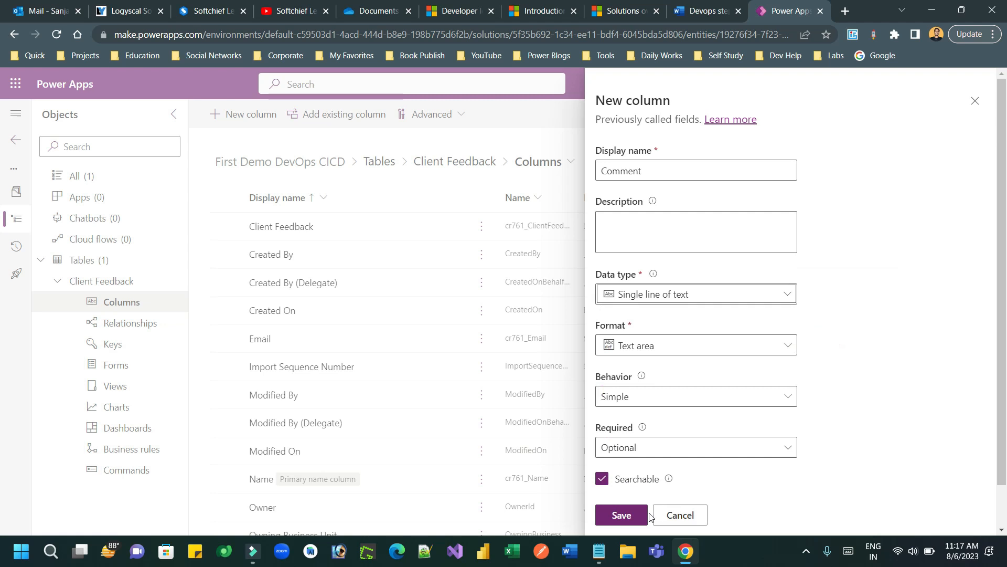
pyautogui.click(631, 521)
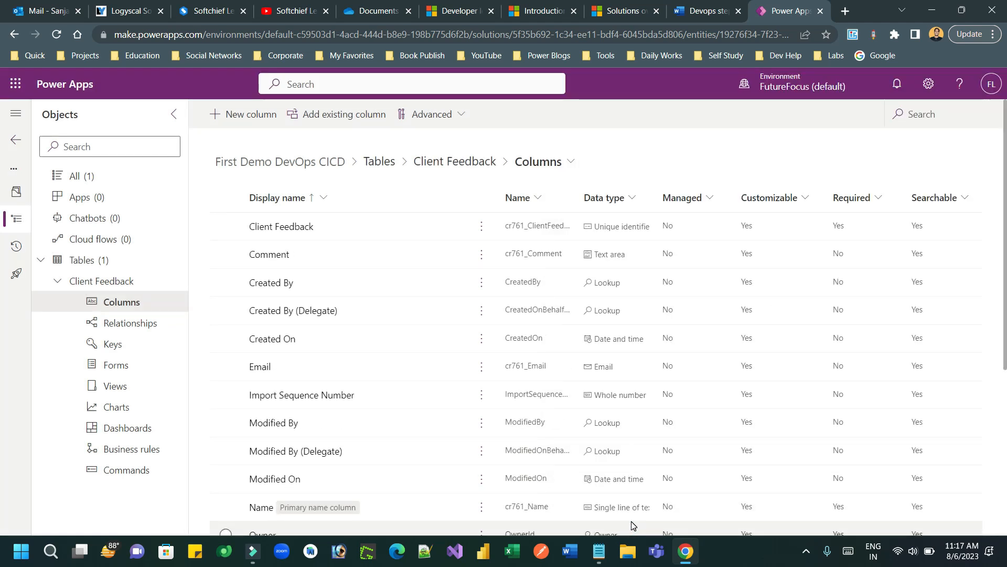
pyautogui.click(57, 280)
# Step: From the solution's All view, start a new blank canvas app
pyautogui.click(96, 178)
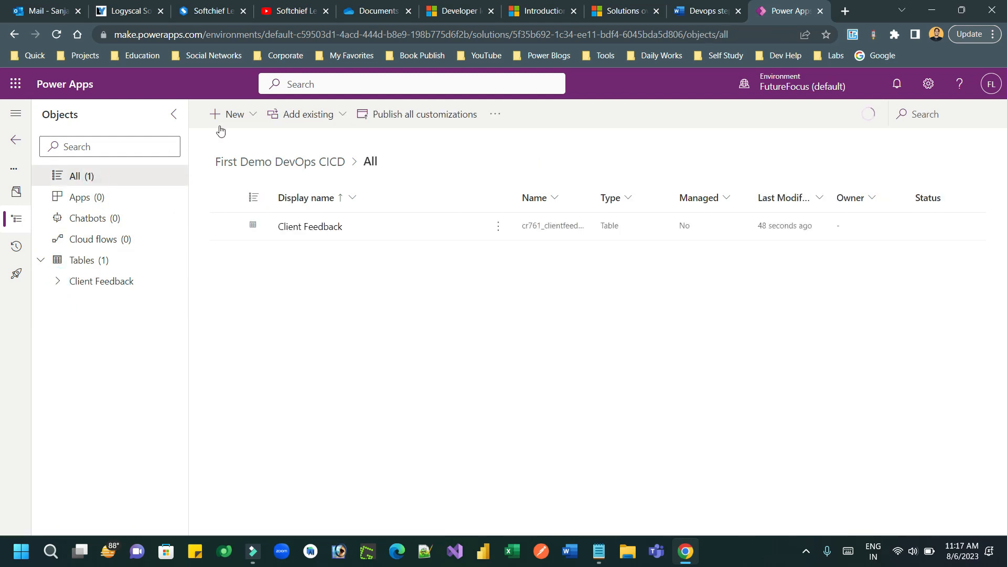
pyautogui.click(239, 123)
pyautogui.moveTo(308, 160)
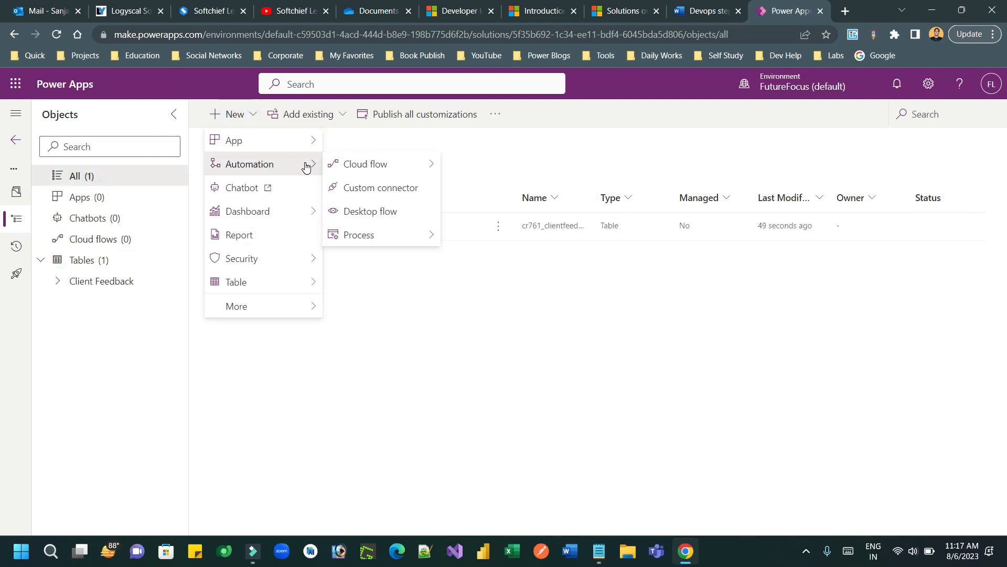
pyautogui.moveTo(314, 140)
pyautogui.click(392, 140)
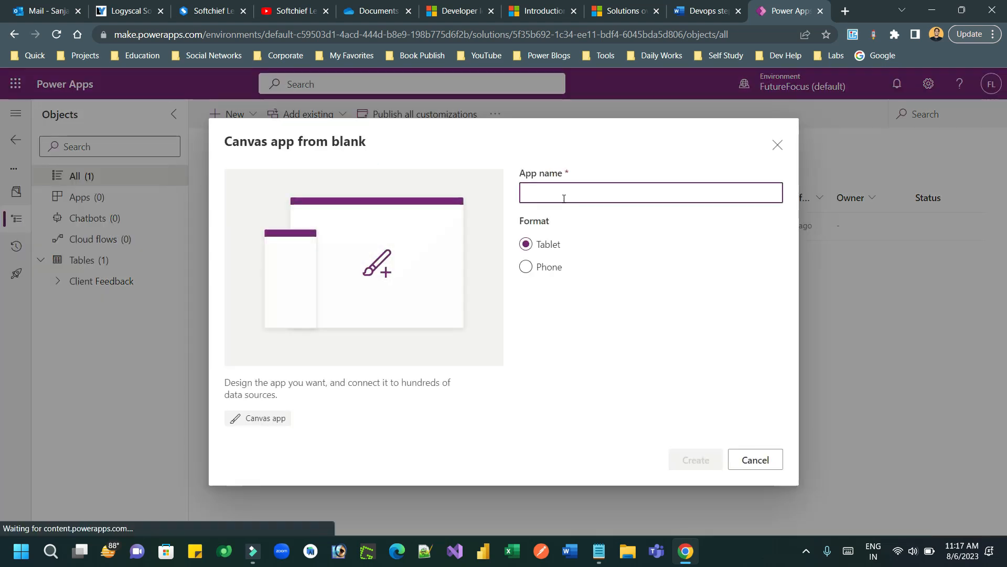
# Step: Name the app 'Client Feedback App', keep Tablet format, and create it
pyautogui.click(562, 197)
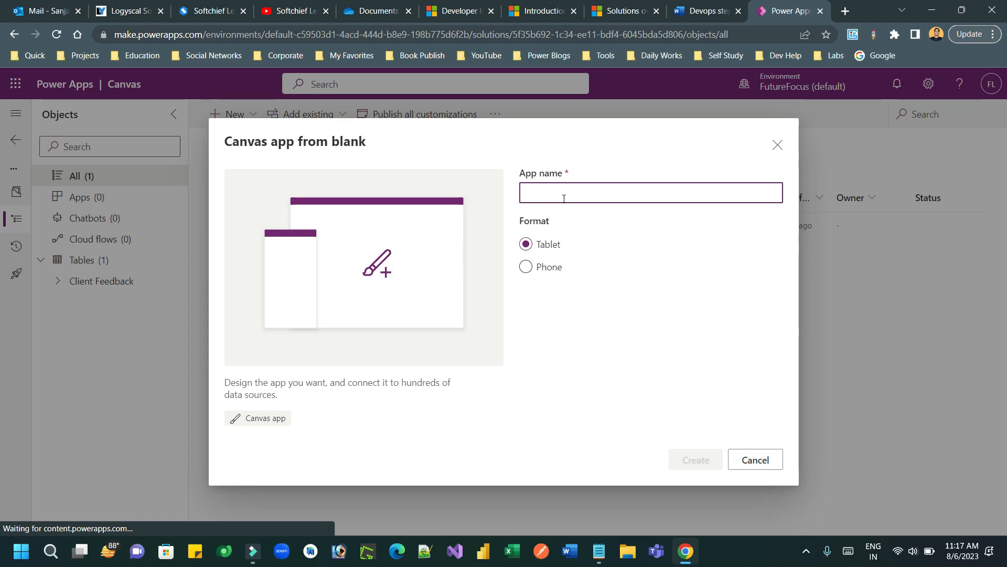
pyautogui.write('Client Fee')
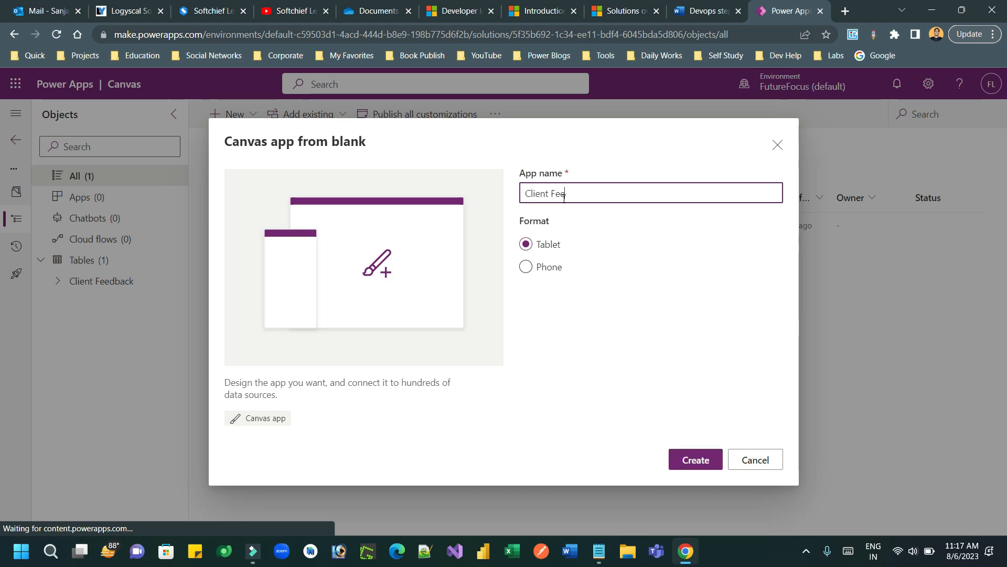
pyautogui.write('dbacl App')
pyautogui.click(588, 193)
pyautogui.press('BackSpace')
pyautogui.write('k')
pyautogui.click(518, 273)
pyautogui.click(526, 260)
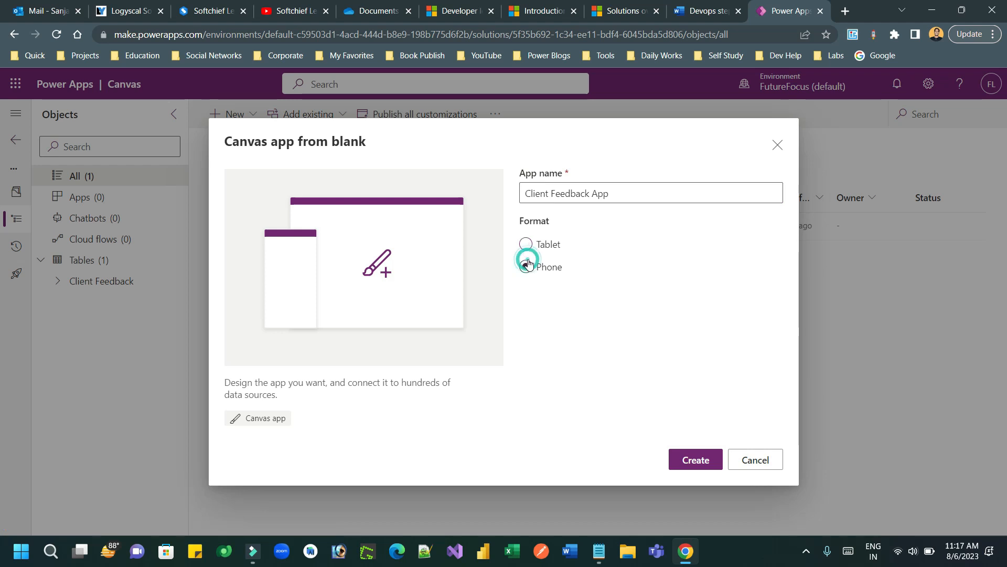
pyautogui.click(539, 245)
pyautogui.click(692, 464)
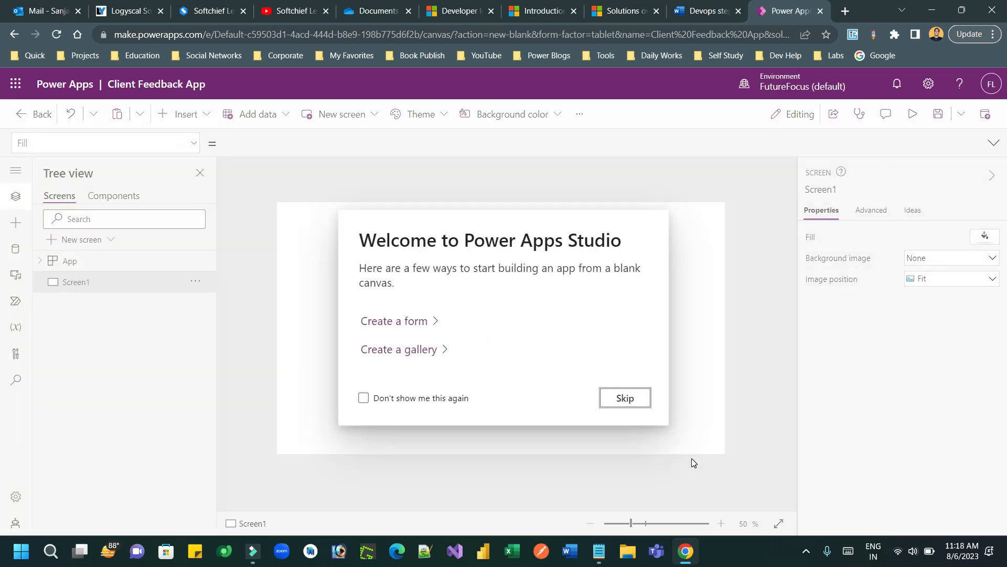
# Step: Insert a vertical gallery and bind it to the Client Feedbacks table
pyautogui.click(612, 401)
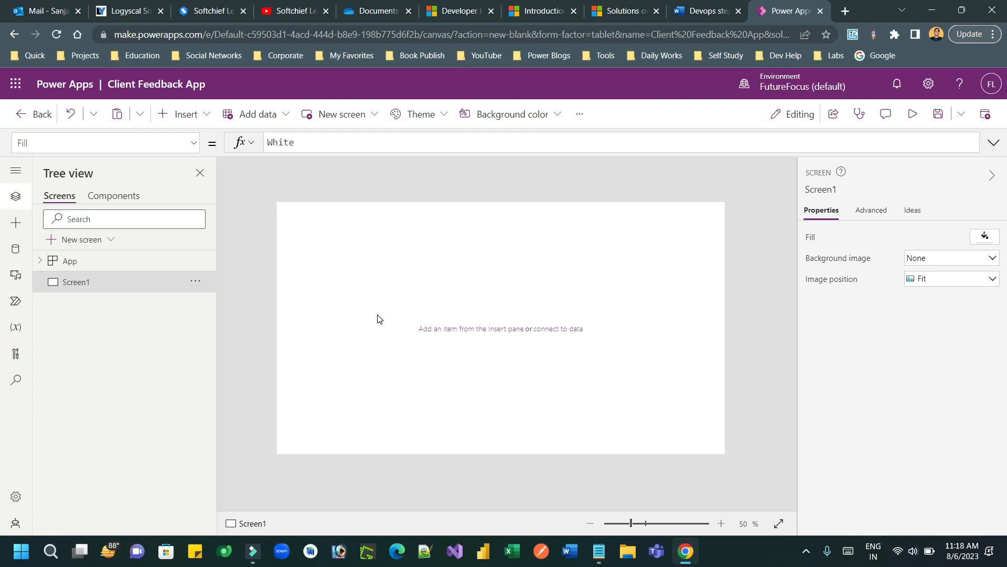
pyautogui.click(16, 222)
pyautogui.click(93, 197)
pyautogui.write('ga')
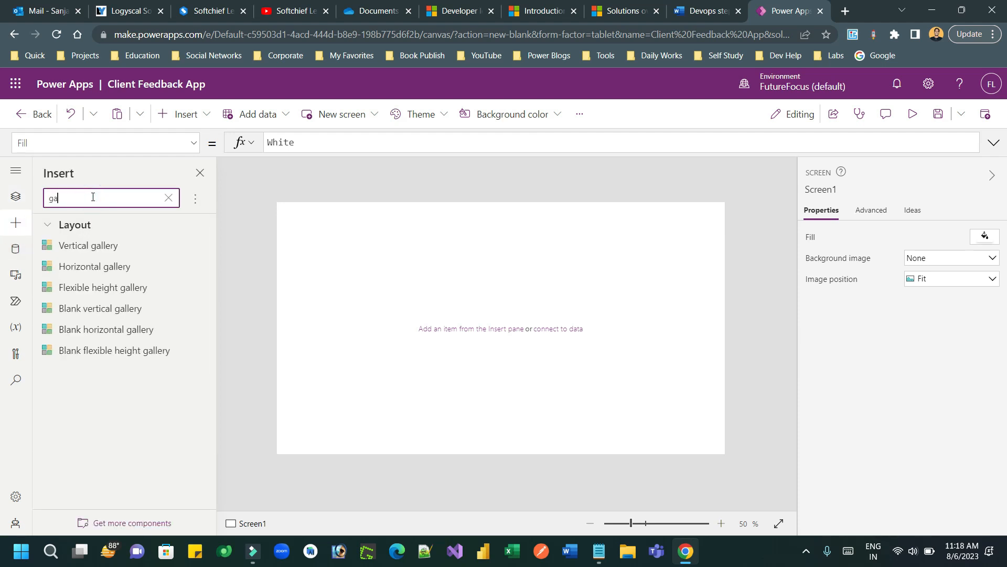
pyautogui.click(105, 246)
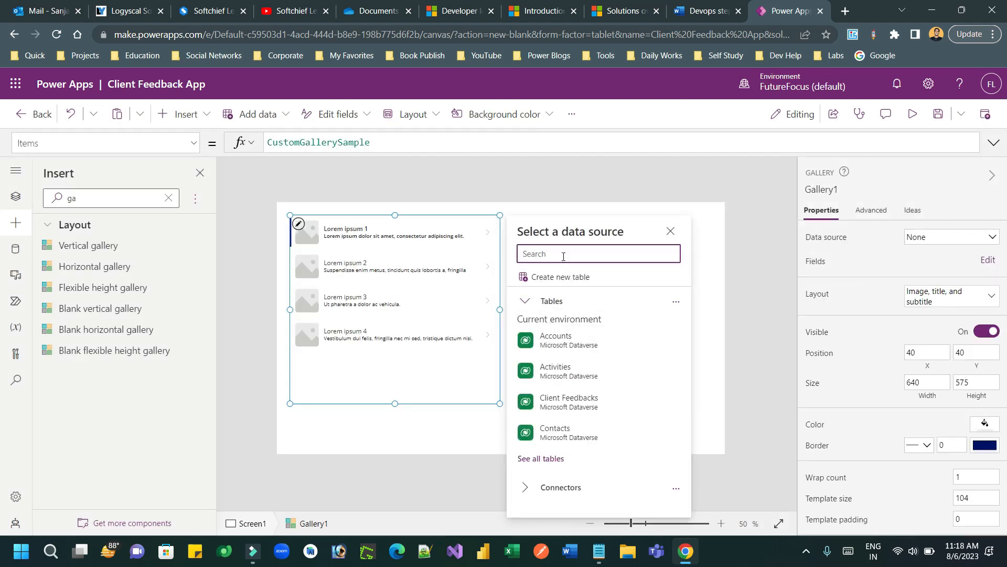
pyautogui.write('client')
pyautogui.click(571, 270)
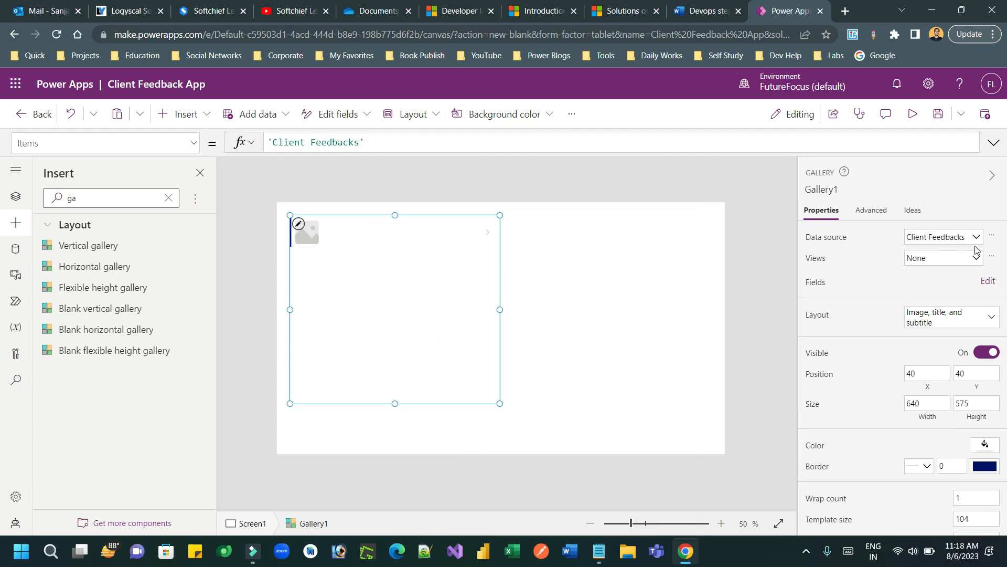
# Step: Check the gallery shows Comment and Email, then resize it to 592 by 683
pyautogui.click(987, 282)
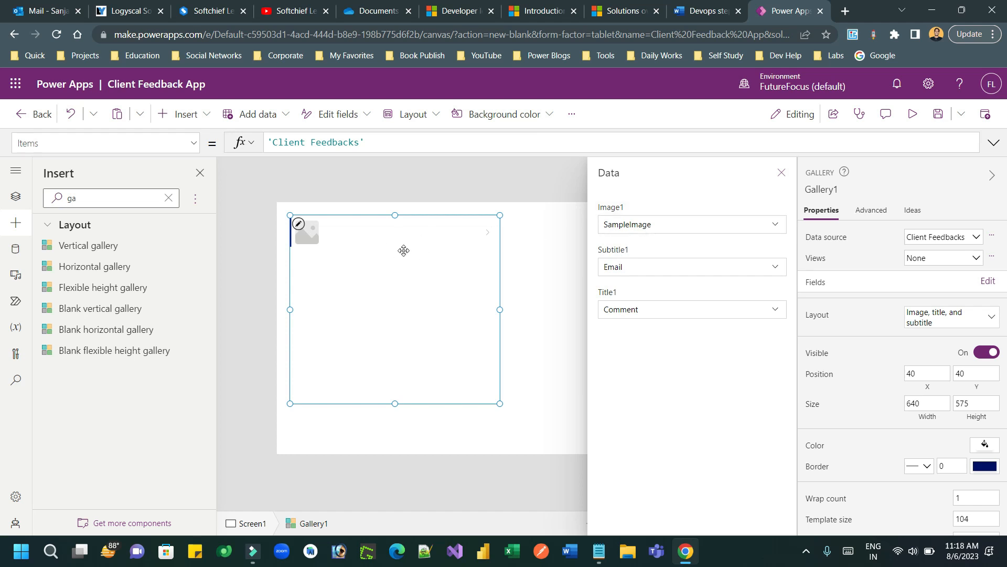
pyautogui.click(522, 271)
pyautogui.click(490, 312)
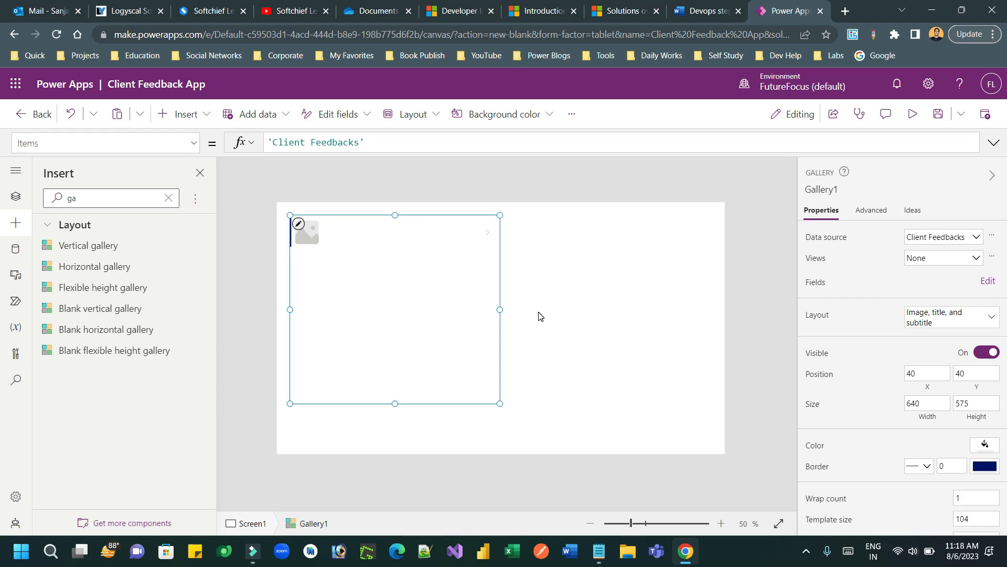
pyautogui.click(538, 313)
pyautogui.click(432, 361)
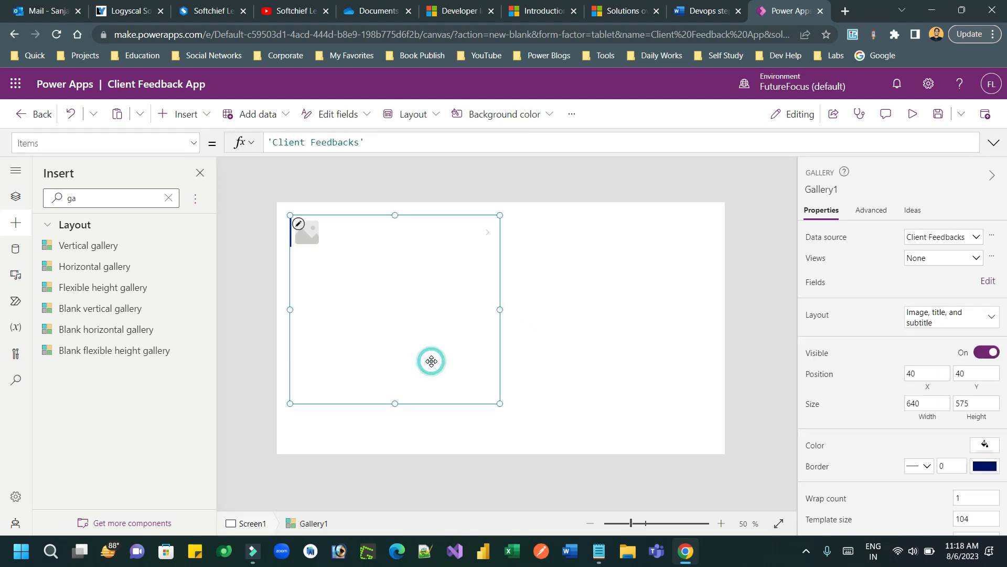
pyautogui.moveTo(498, 403); pyautogui.dragTo(483, 438)
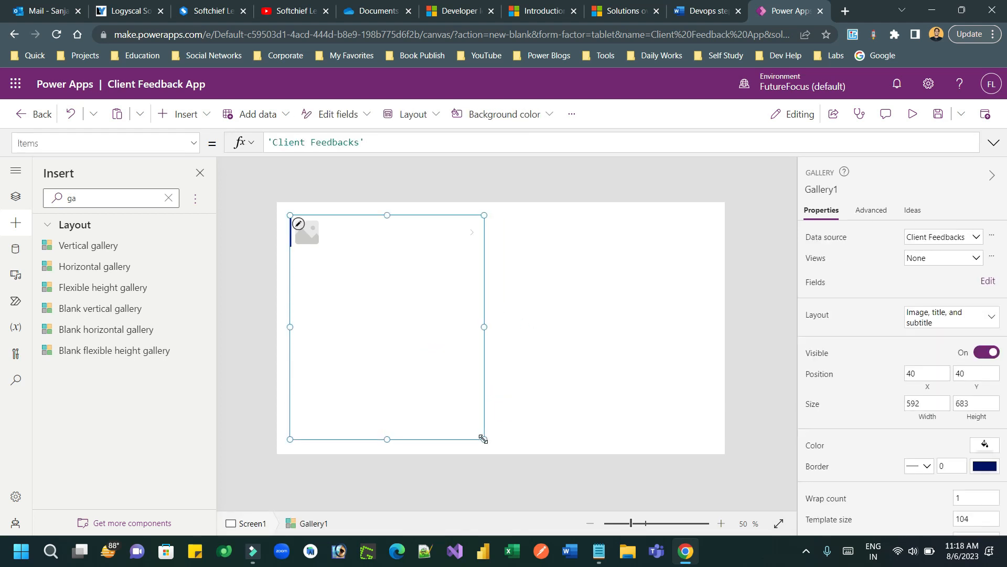
pyautogui.moveTo(96, 195); pyautogui.dragTo(5, 200)
# Step: Place an edit form beside the gallery, size it 678 by 602, and bind it to Client Feedbacks
pyautogui.write('FORM')
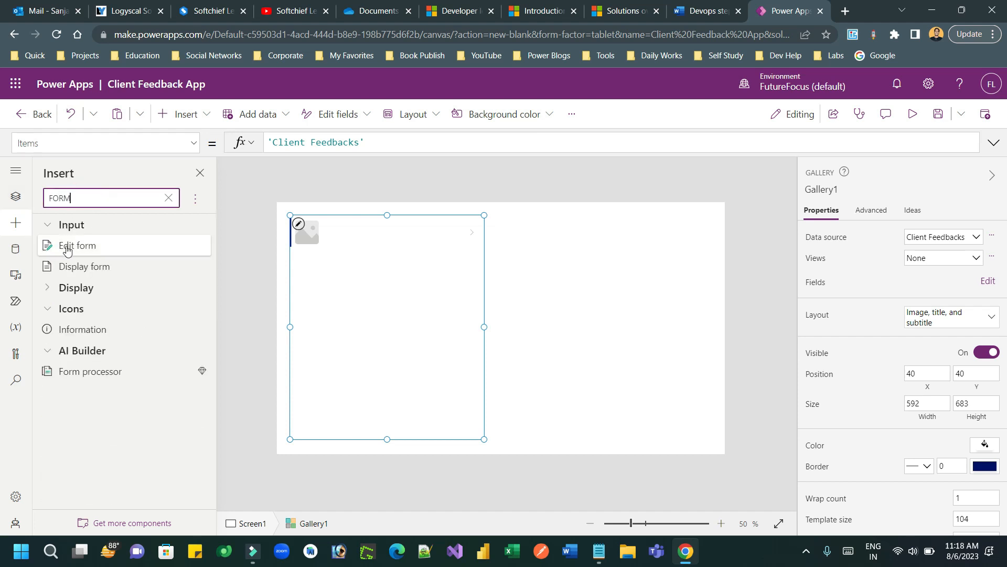
pyautogui.moveTo(73, 247); pyautogui.dragTo(593, 223)
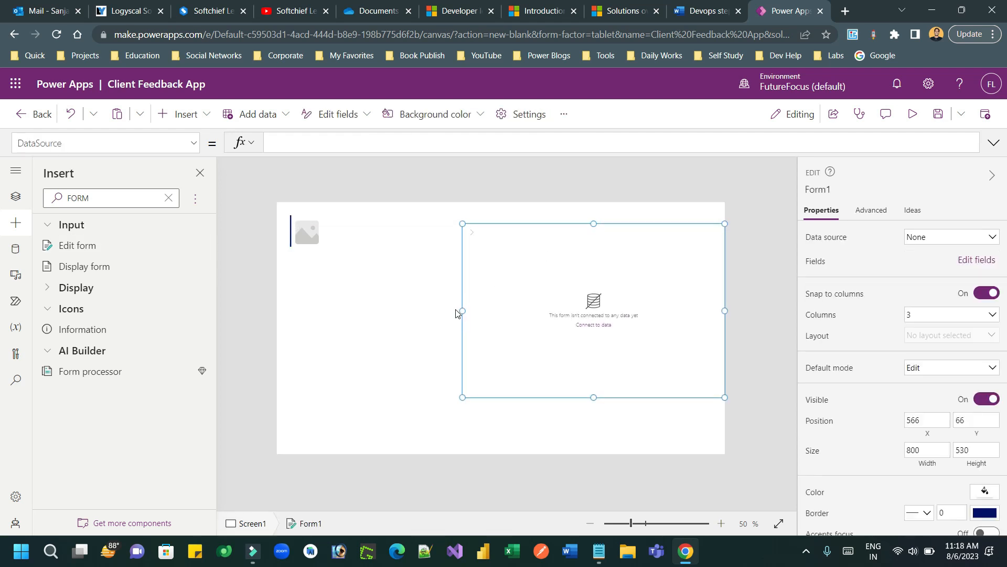
pyautogui.moveTo(461, 310); pyautogui.dragTo(484, 310)
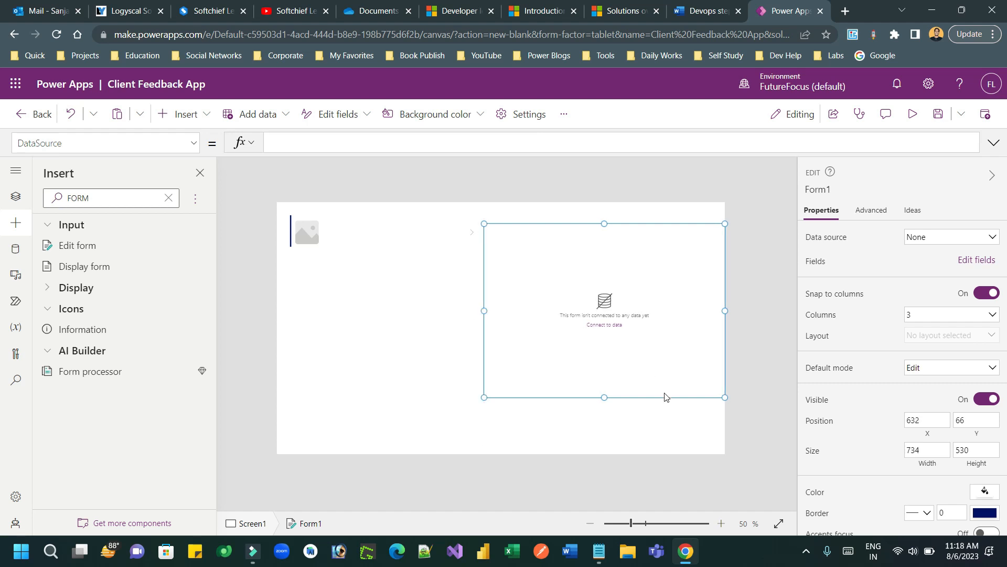
pyautogui.moveTo(604, 397); pyautogui.dragTo(604, 421)
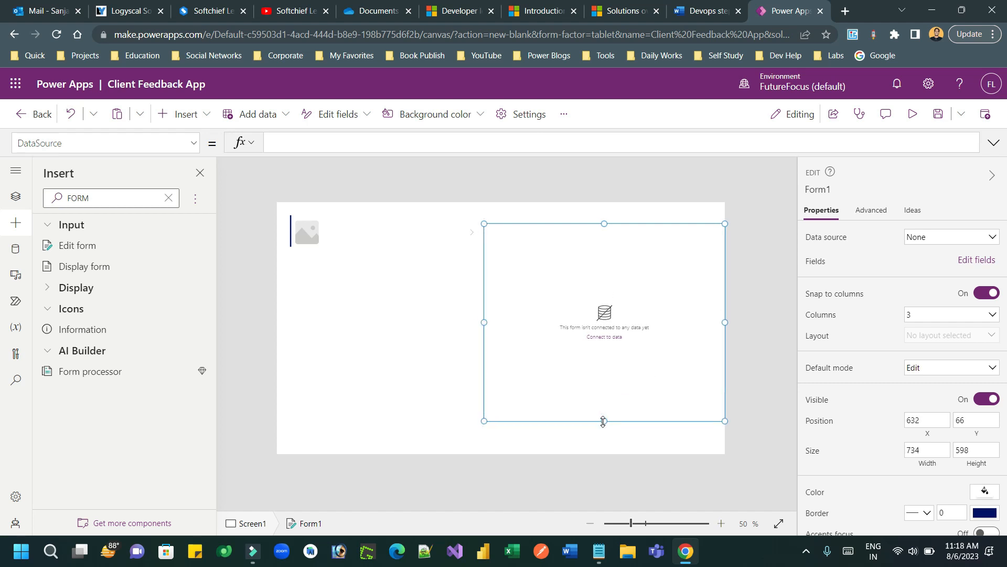
pyautogui.moveTo(724, 320); pyautogui.dragTo(706, 323)
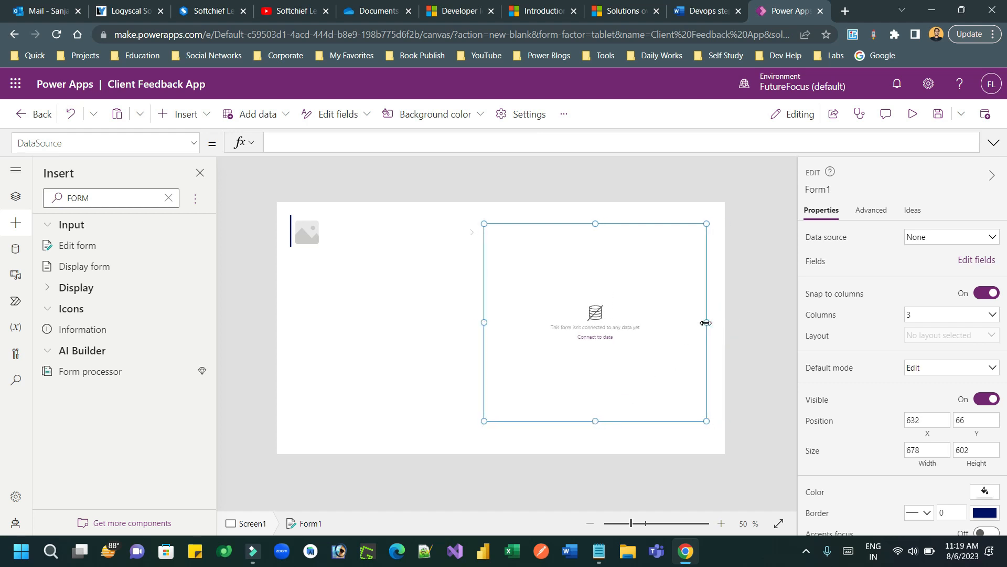
pyautogui.click(944, 237)
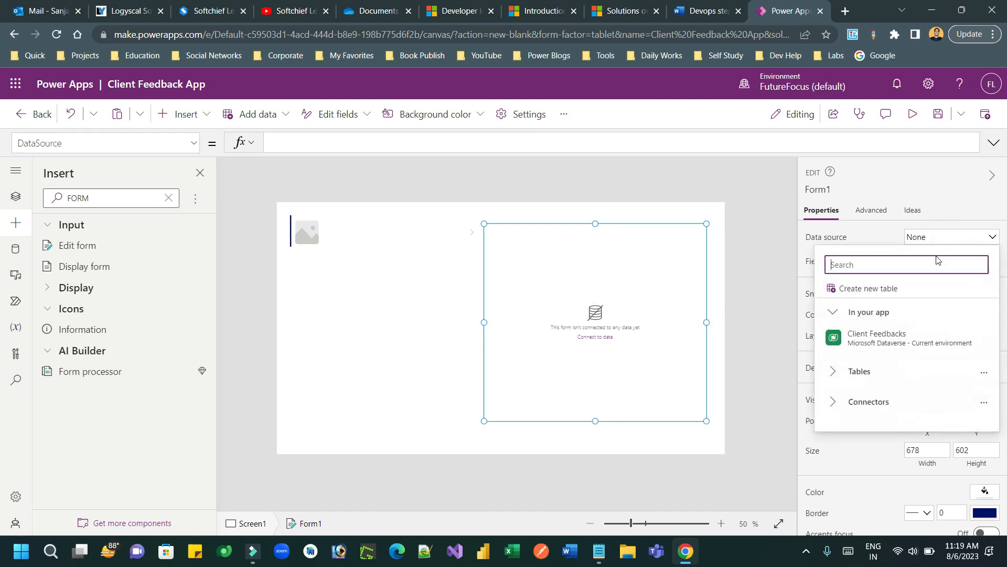
pyautogui.click(883, 343)
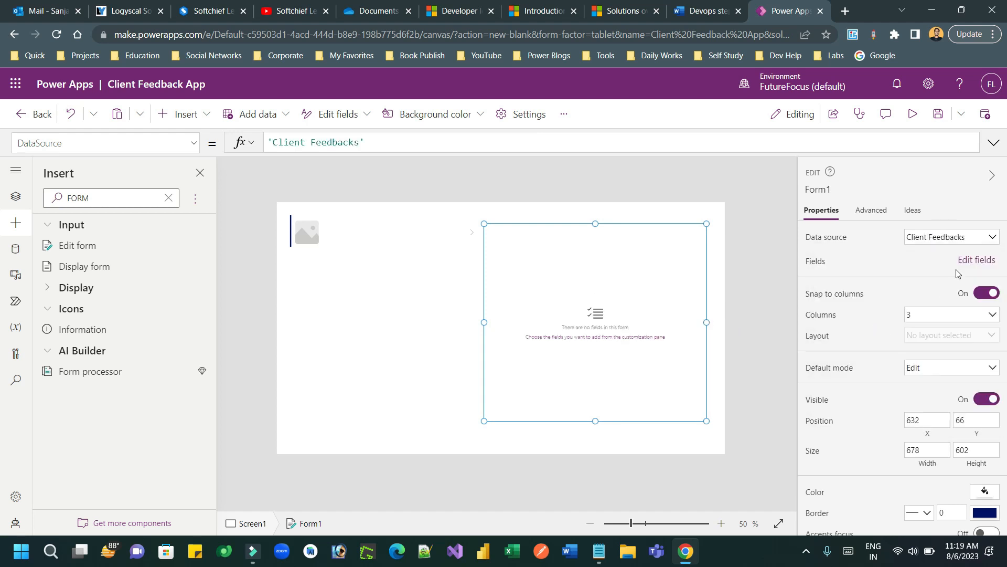
pyautogui.click(977, 261)
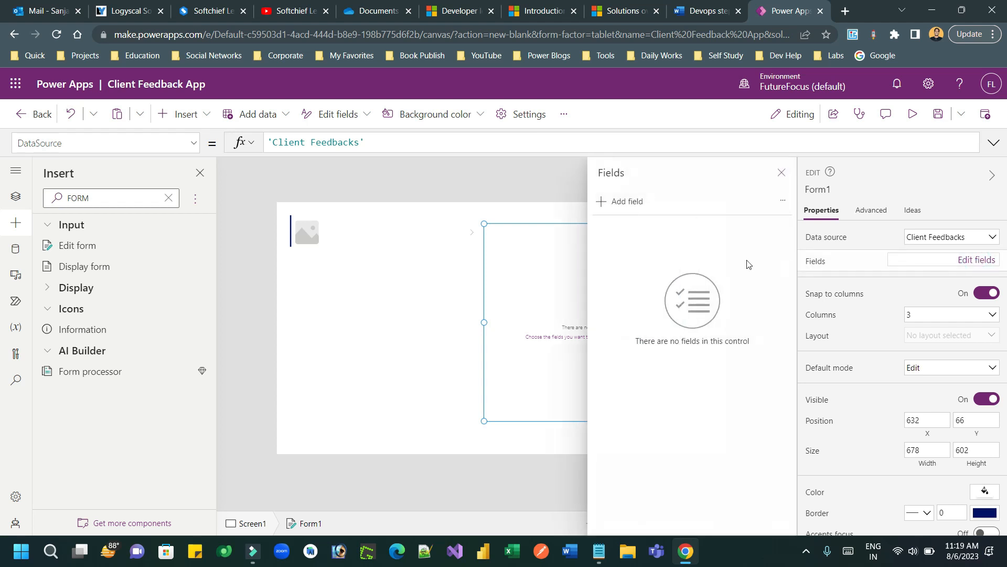
# Step: Add the Name, Email and Comment fields to the form
pyautogui.click(626, 204)
pyautogui.click(698, 229)
pyautogui.write('NAME')
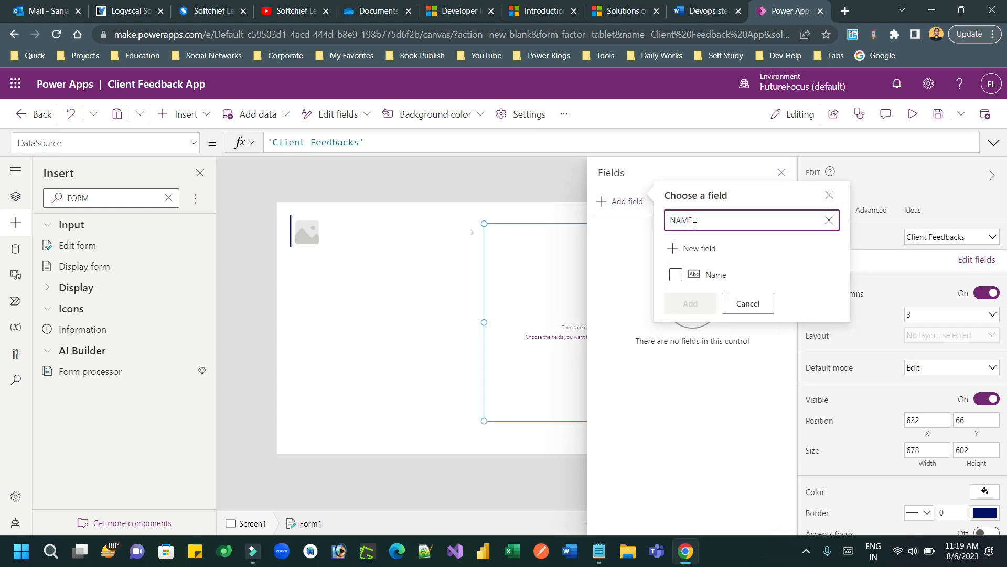
pyautogui.click(676, 274)
pyautogui.doubleClick(691, 220)
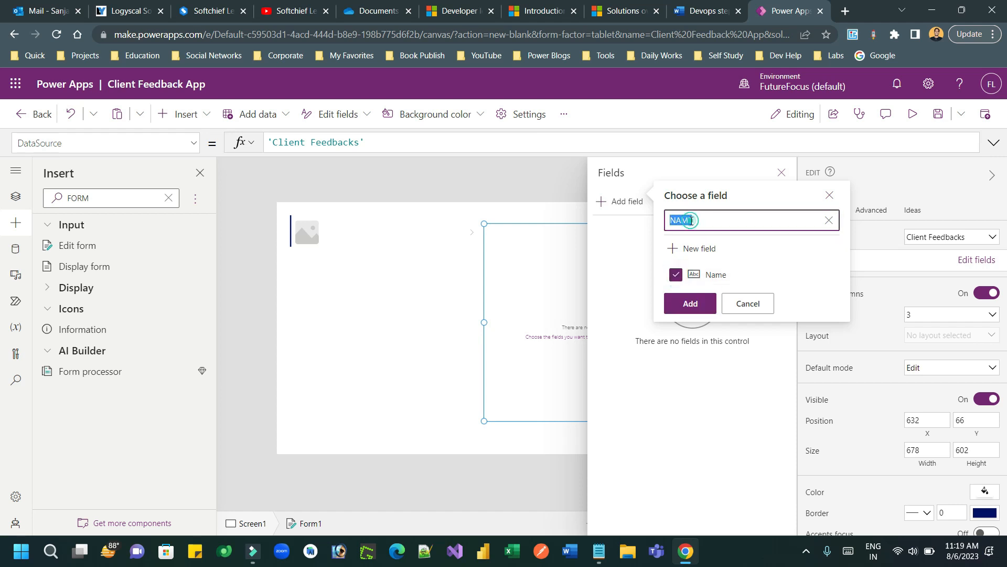
pyautogui.write('ema')
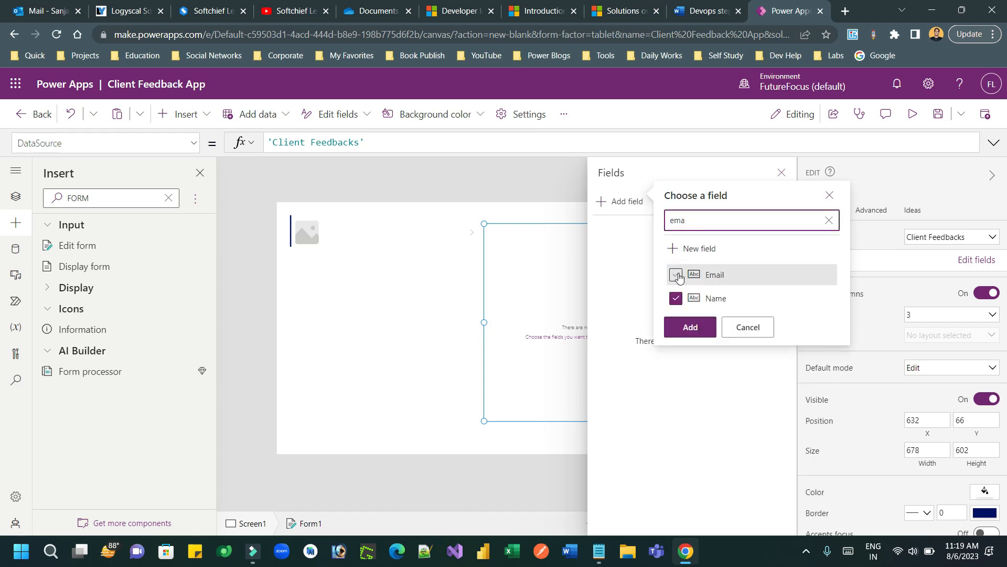
pyautogui.click(676, 275)
pyautogui.doubleClick(696, 219)
pyautogui.write('comm')
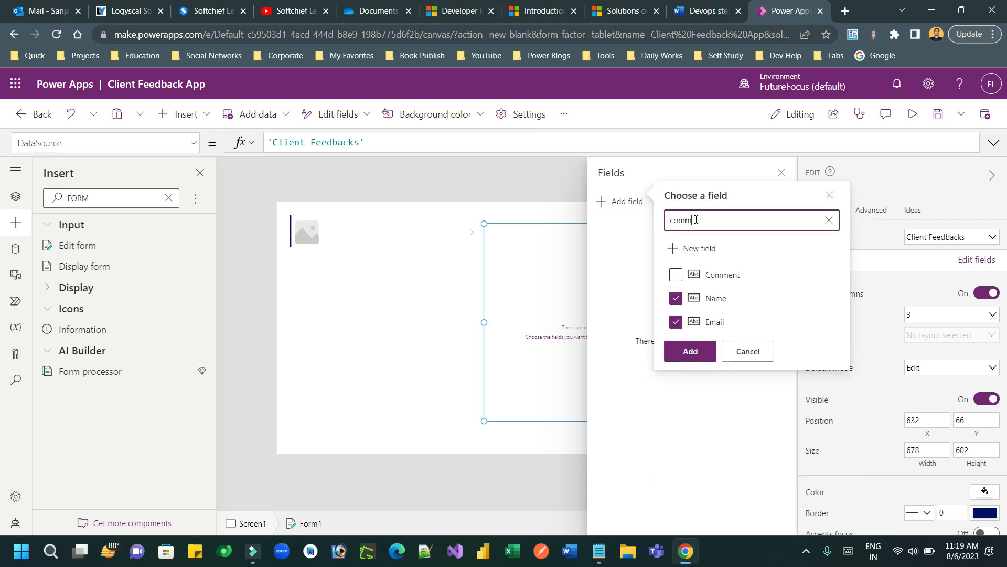
pyautogui.click(676, 274)
pyautogui.click(693, 353)
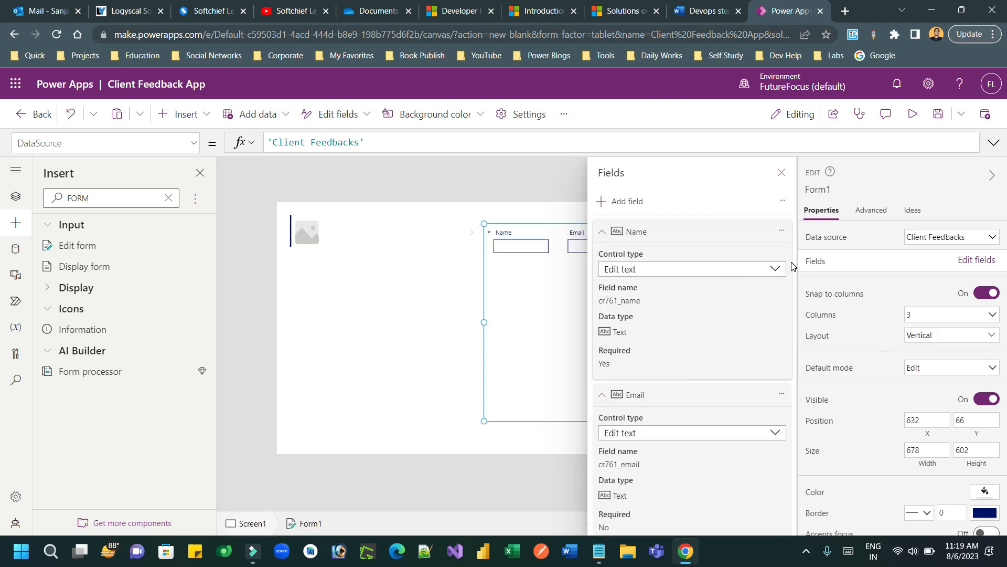
# Step: Set the form to 1 column and shorten it to 678 by 372
pyautogui.click(933, 315)
pyautogui.click(919, 337)
pyautogui.click(924, 321)
pyautogui.click(918, 331)
pyautogui.click(541, 378)
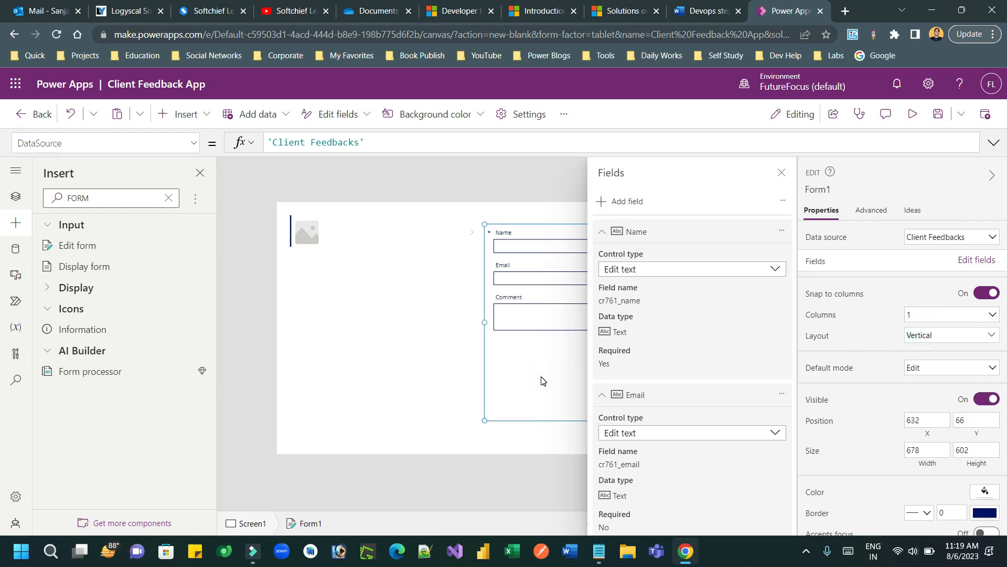
pyautogui.click(530, 439)
pyautogui.click(568, 399)
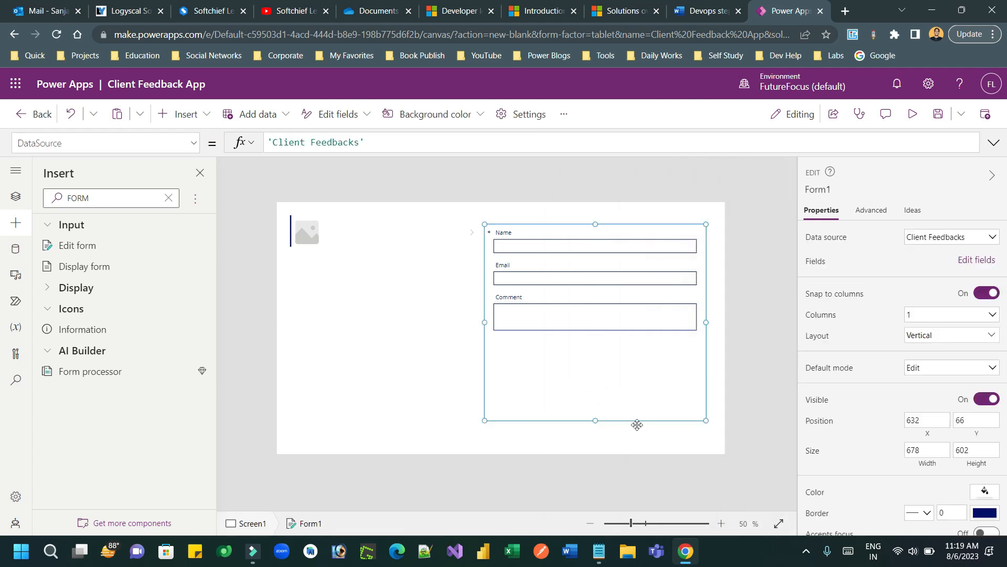
pyautogui.moveTo(594, 420); pyautogui.dragTo(594, 345)
pyautogui.click(92, 198)
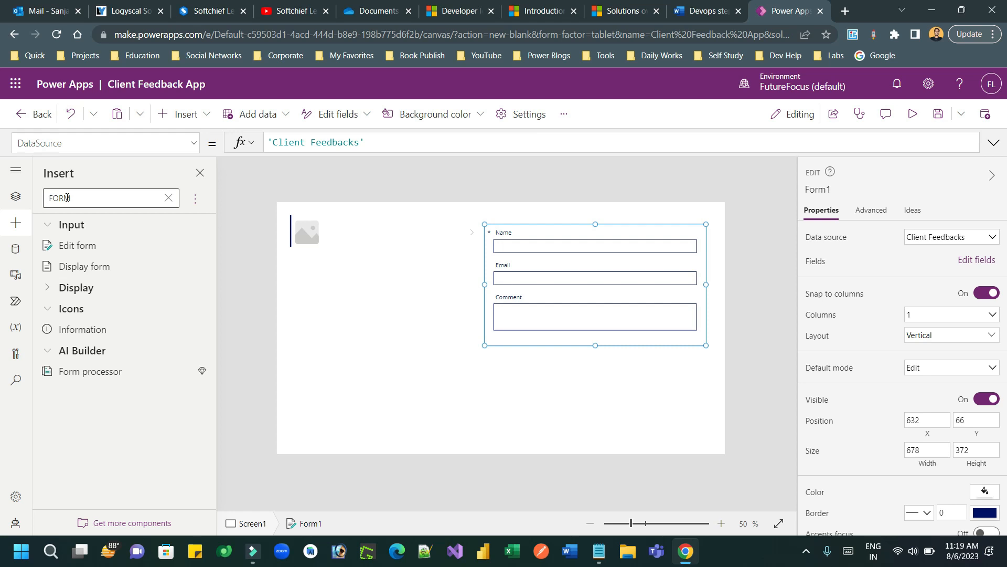
# Step: Add a 160 by 40 button labelled Submit and position it below the form
pyautogui.doubleClick(57, 199)
pyautogui.press('BackSpace')
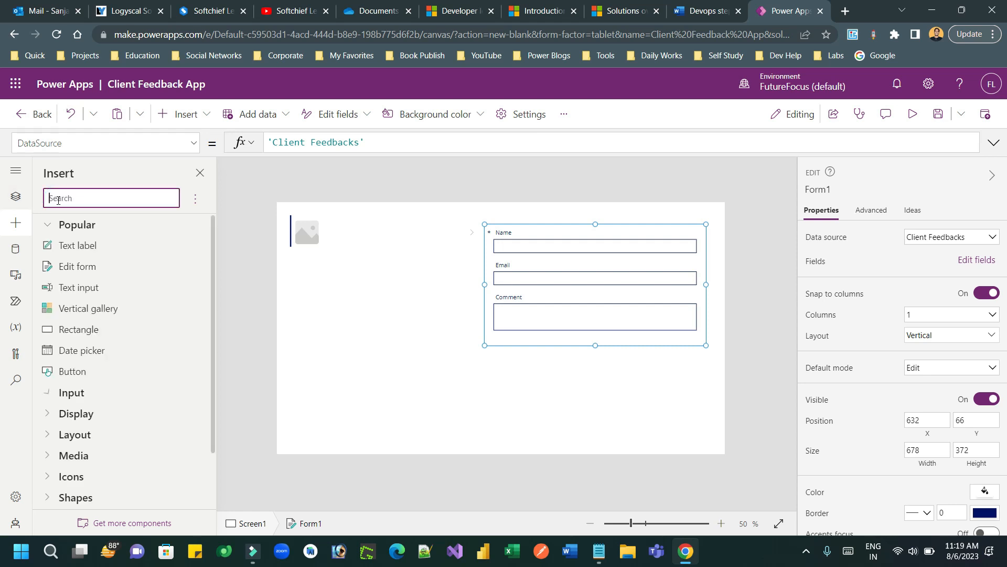
pyautogui.moveTo(73, 372); pyautogui.dragTo(664, 357)
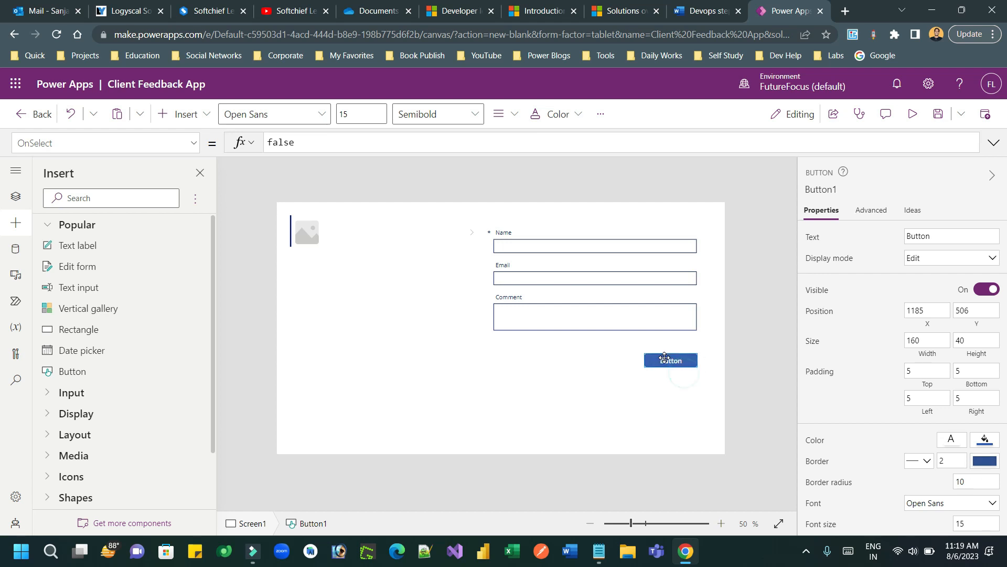
pyautogui.doubleClick(918, 235)
pyautogui.write('Submit')
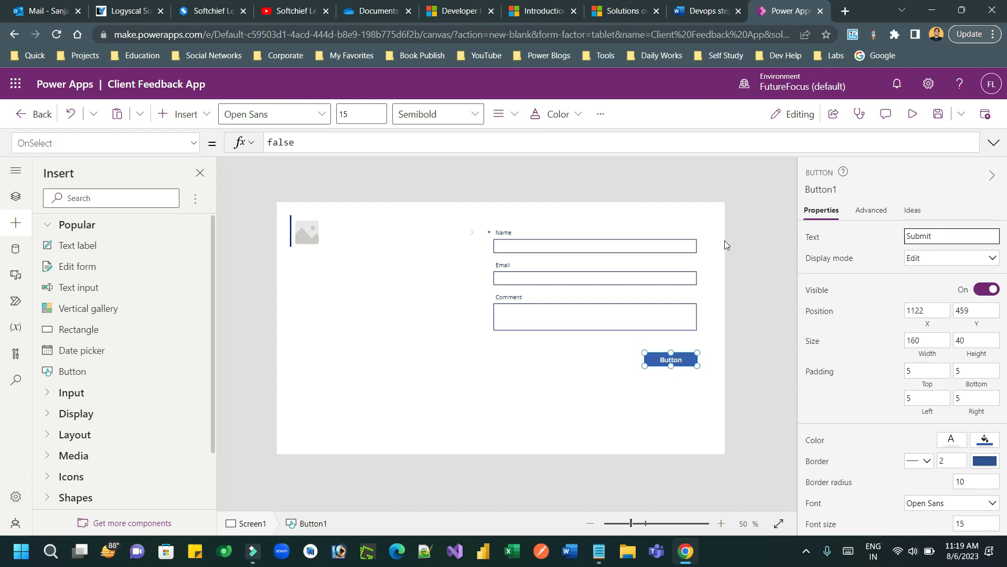
pyautogui.click(743, 251)
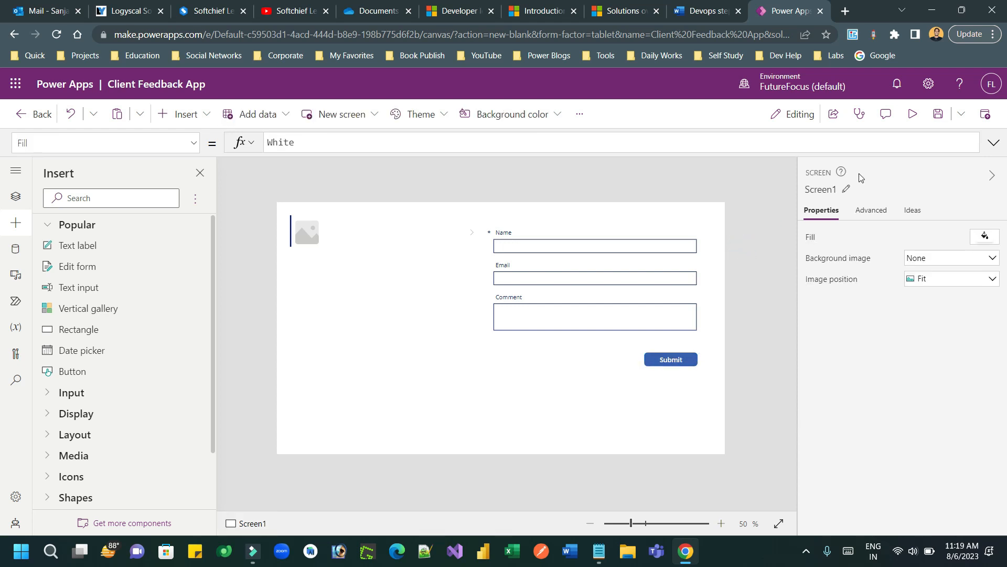
pyautogui.click(632, 345)
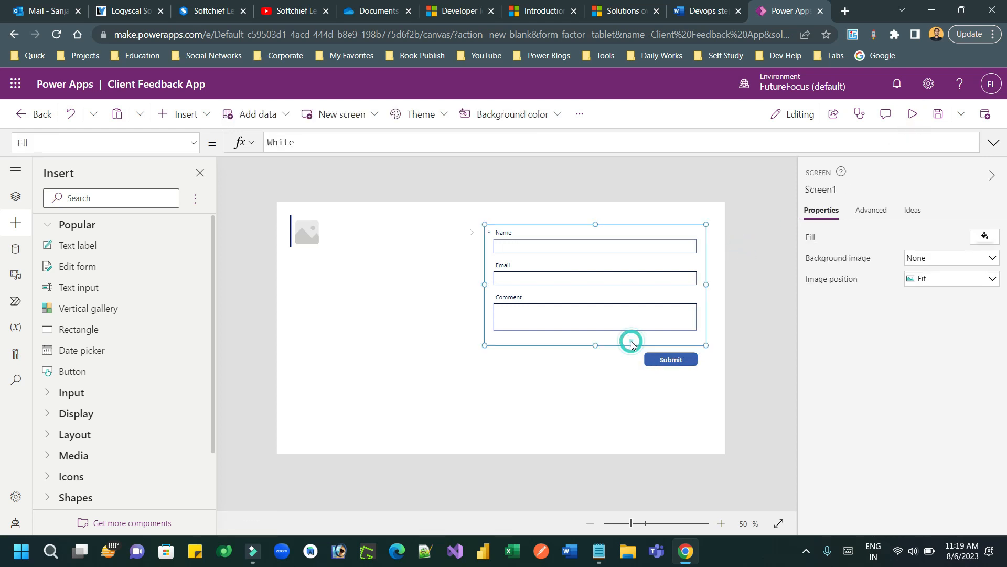
pyautogui.moveTo(677, 362); pyautogui.dragTo(679, 376)
pyautogui.click(699, 294)
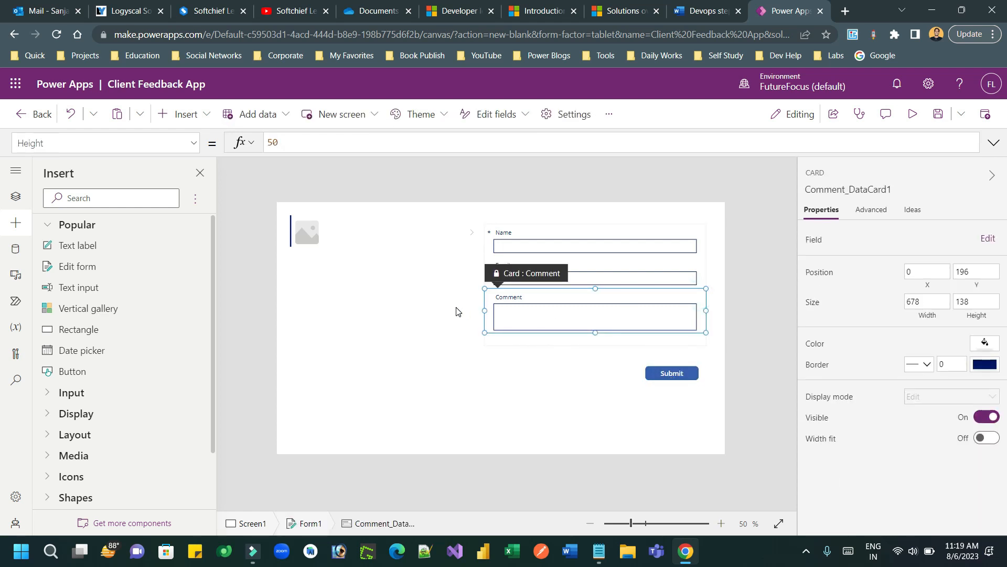
# Step: Select Form1 in the tree view and lengthen it to height 420
pyautogui.click(16, 196)
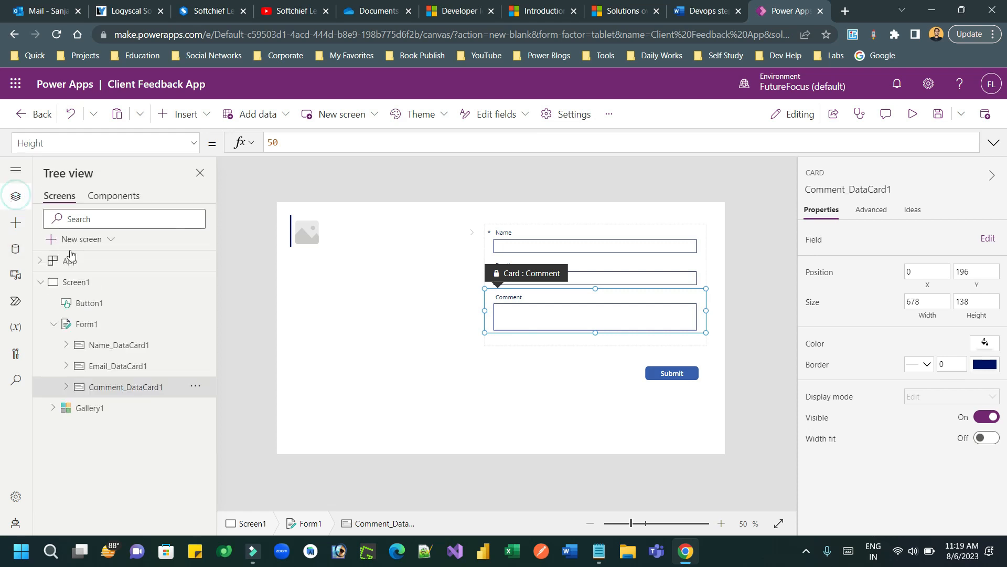
pyautogui.click(84, 324)
pyautogui.moveTo(595, 343); pyautogui.dragTo(595, 359)
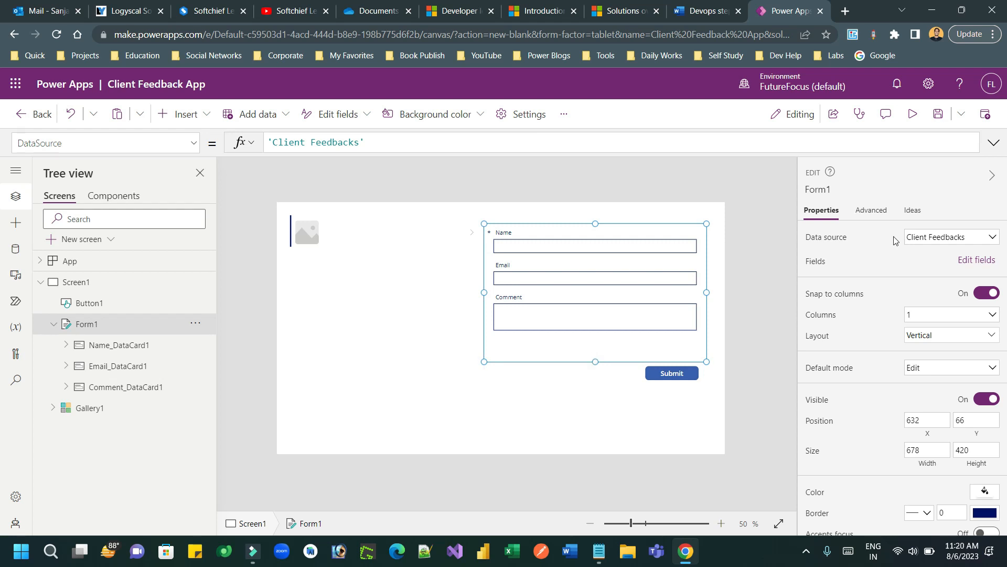
# Step: Browse the form's available fields, then close the chooser without adding any
pyautogui.click(976, 260)
pyautogui.click(622, 203)
pyautogui.write('e')
pyautogui.press('BackSpace')
pyautogui.write('ima')
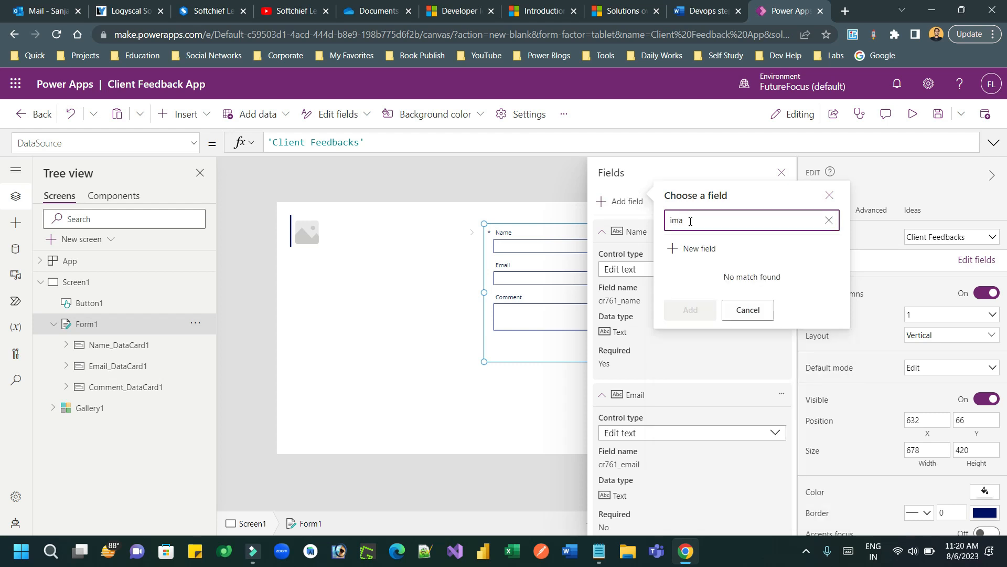
pyautogui.press('BackSpace')
pyautogui.press('BackSpace')
pyautogui.press('BackSpace')
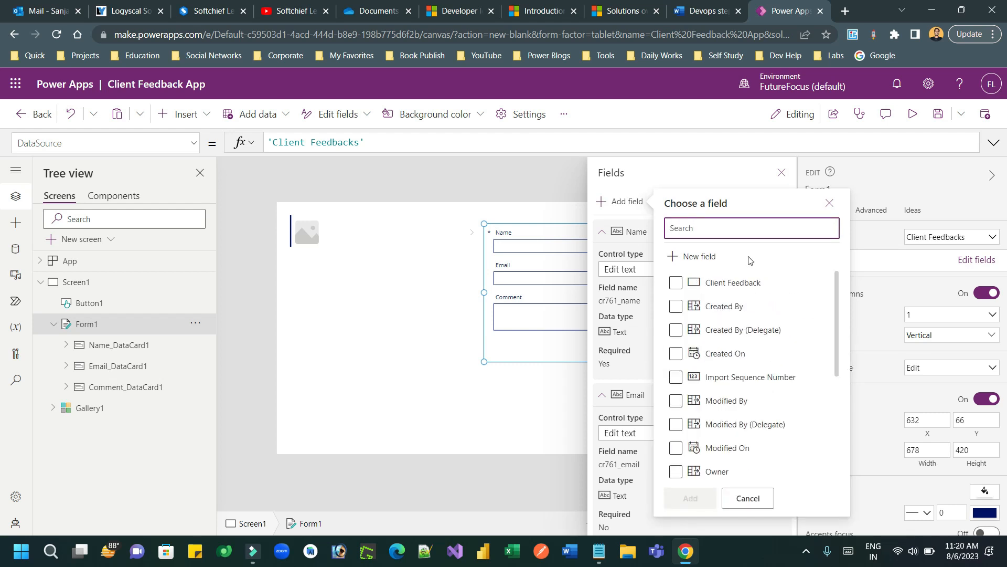
pyautogui.click(831, 357)
pyautogui.moveTo(835, 362); pyautogui.dragTo(828, 498)
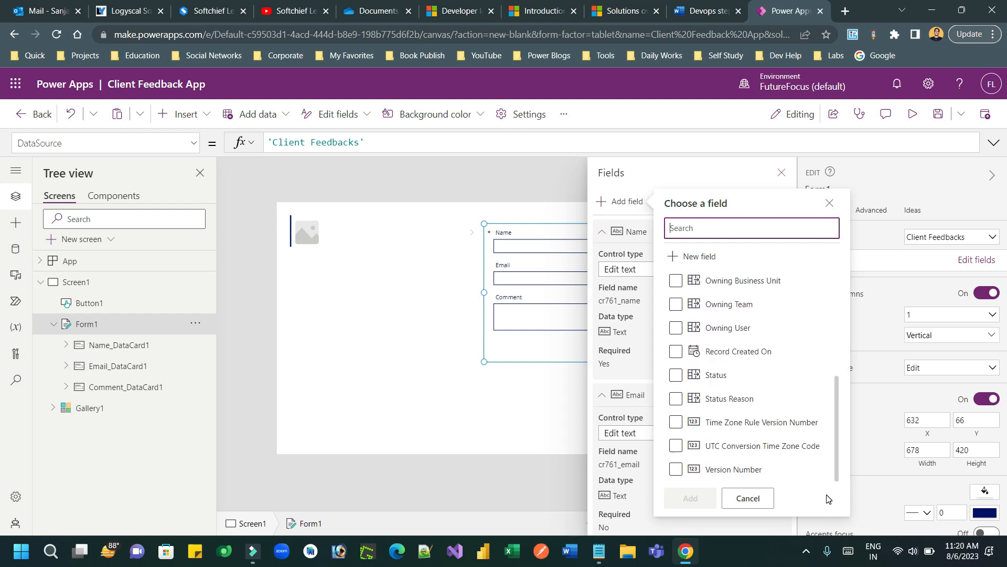
pyautogui.click(551, 361)
pyautogui.click(549, 409)
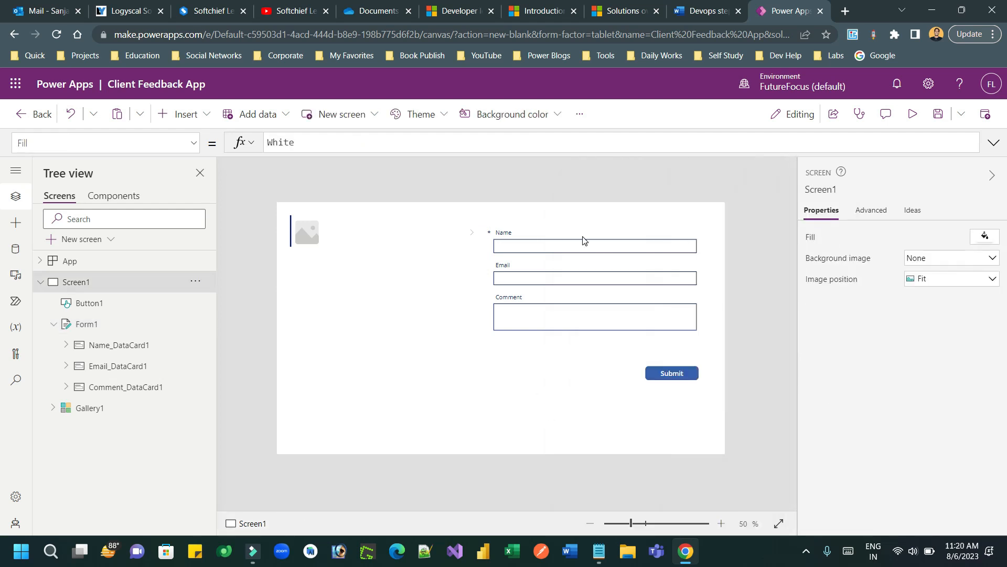
# Step: Switch Gallery1 to the Title and subtitle layout, confirming Comment and Email fields
pyautogui.click(351, 247)
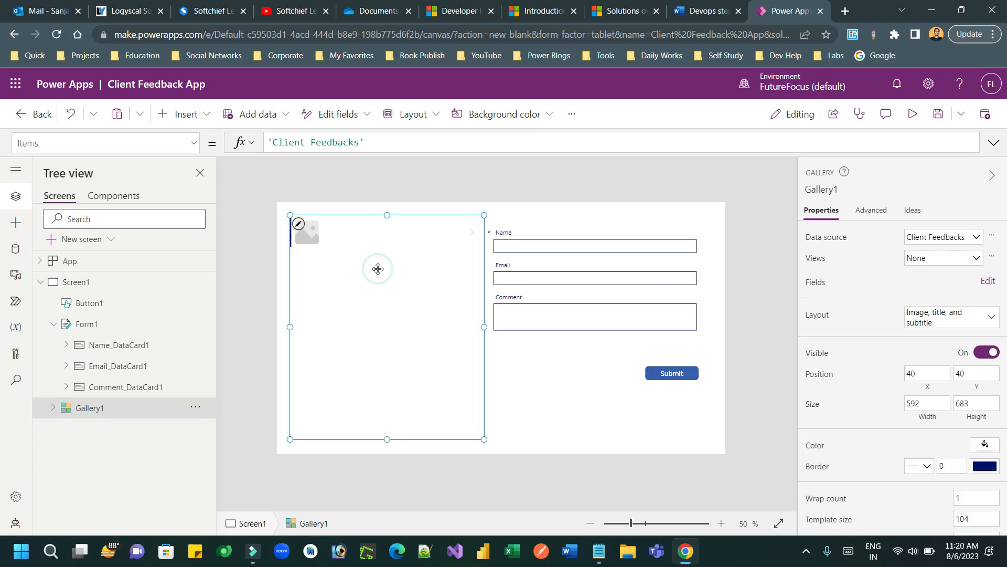
pyautogui.click(930, 318)
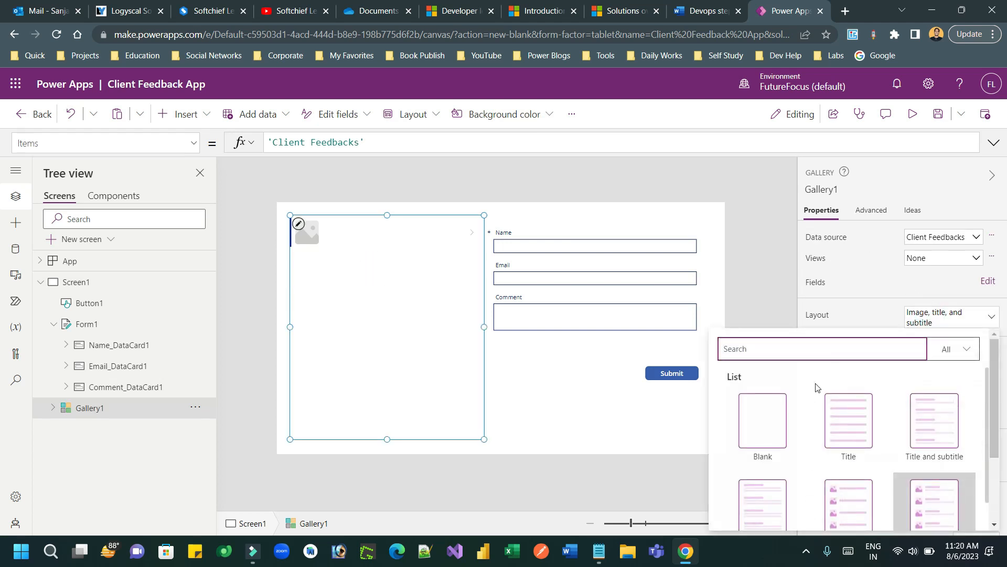
pyautogui.click(937, 418)
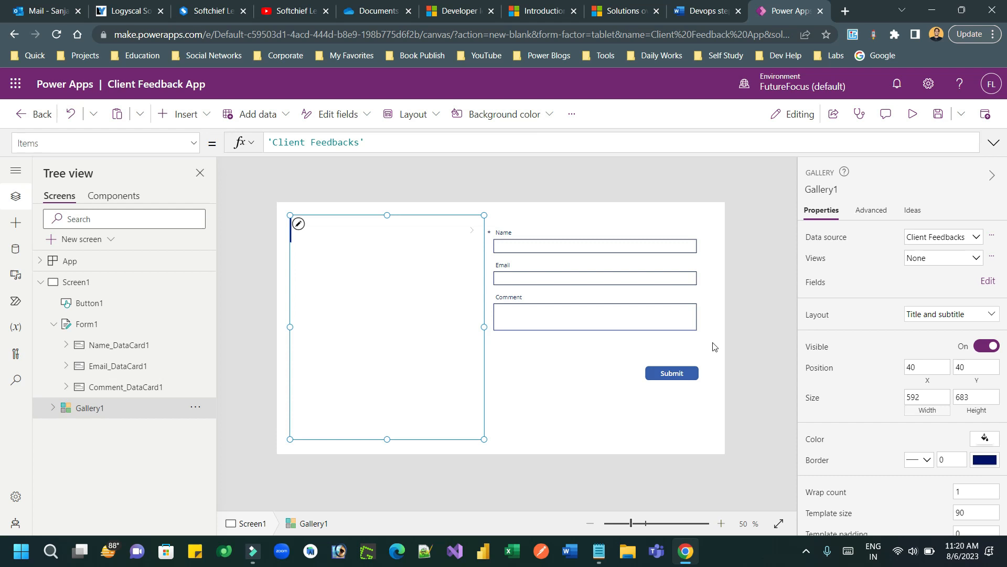
pyautogui.click(988, 284)
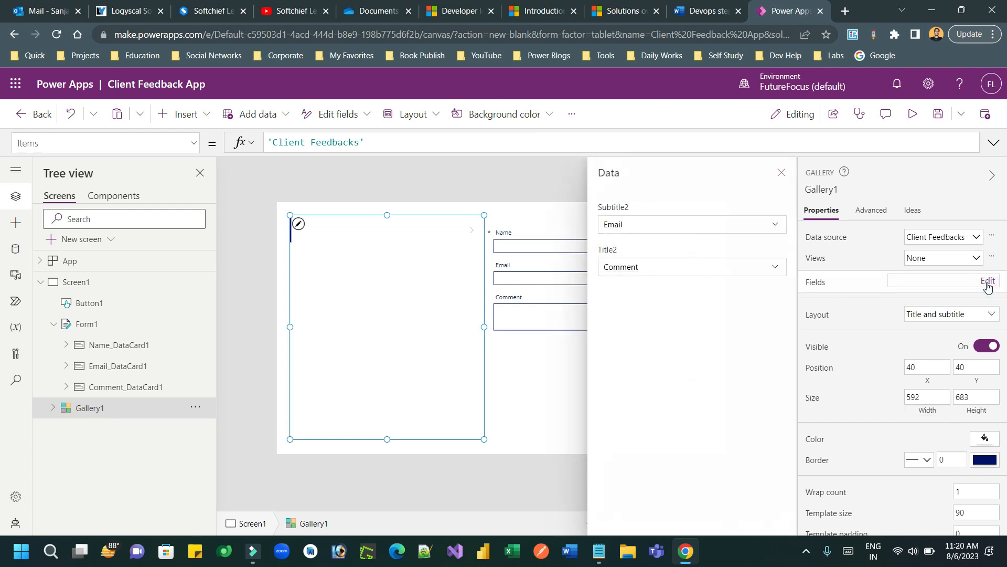
pyautogui.click(782, 173)
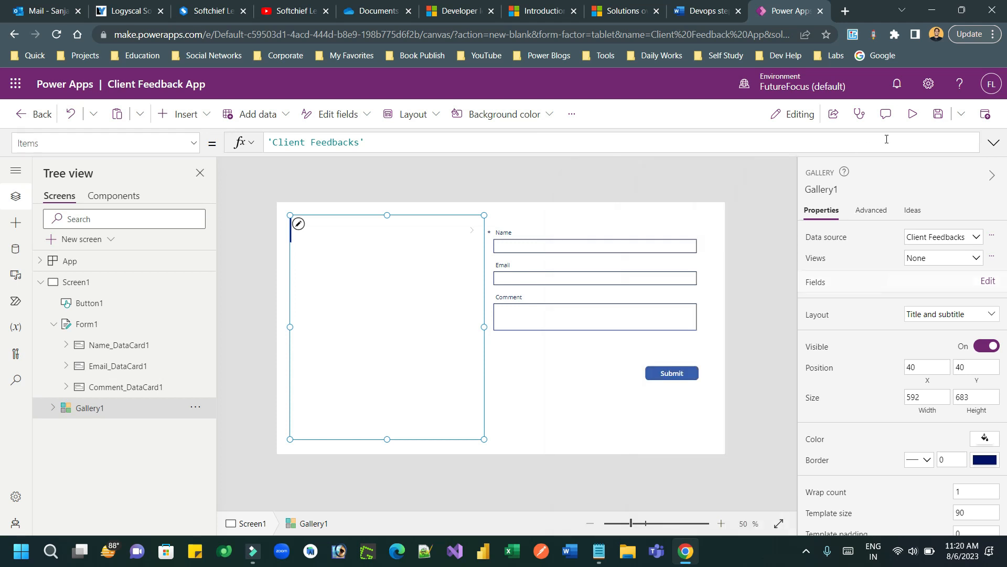
# Step: Set the Submit button's OnSelect formula to SubmitForm(Form1)
pyautogui.click(688, 374)
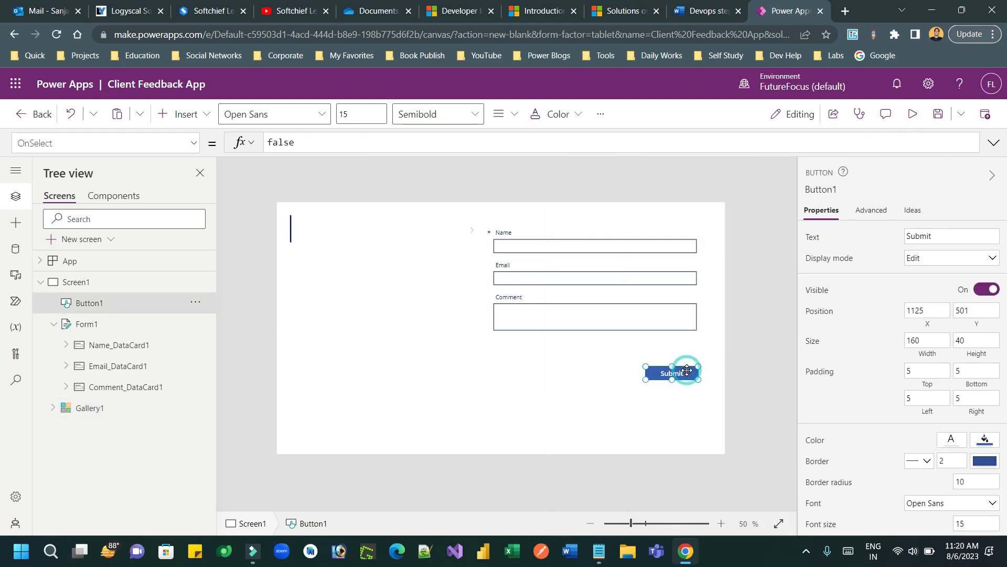
pyautogui.doubleClick(288, 147)
pyautogui.write('Sub')
pyautogui.press('Tab')
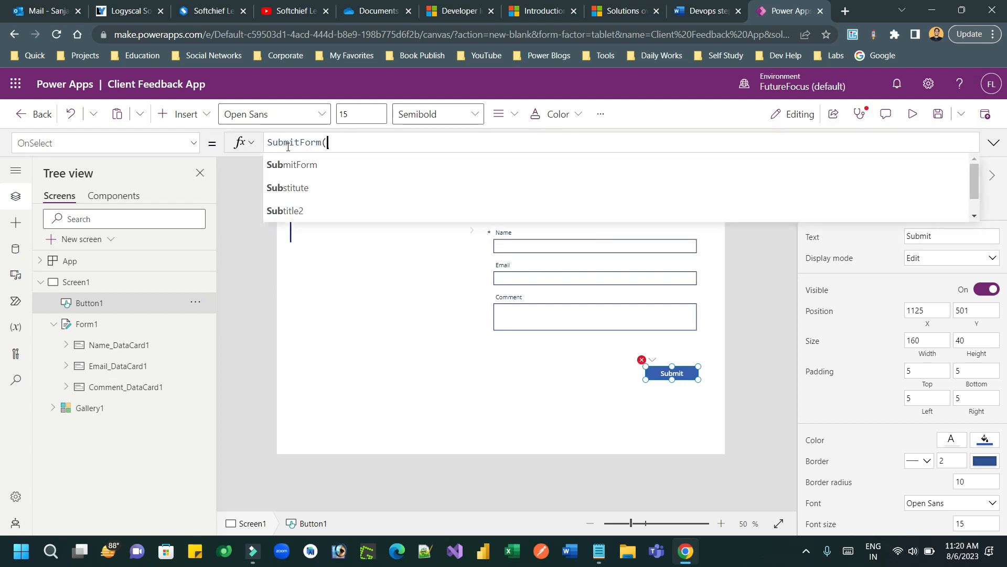
pyautogui.write('Form1)')
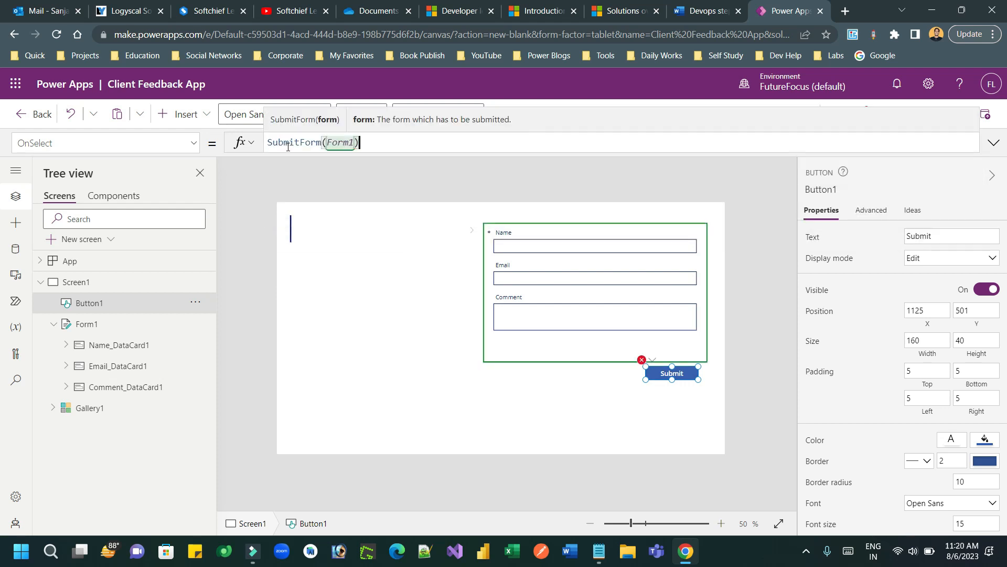
# Step: Select Form1 and bring up its OnSuccess property for editing
pyautogui.click(188, 138)
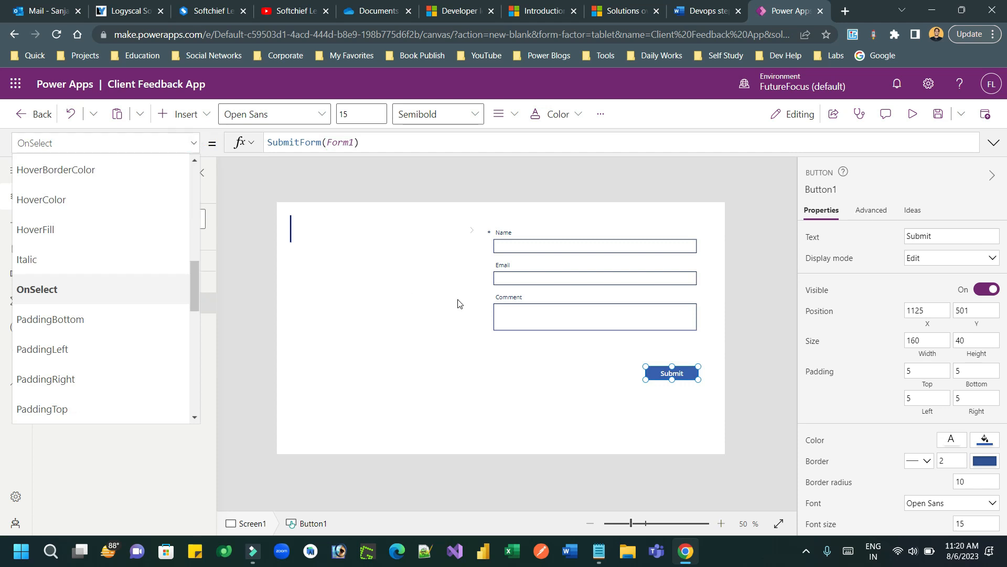
pyautogui.click(509, 351)
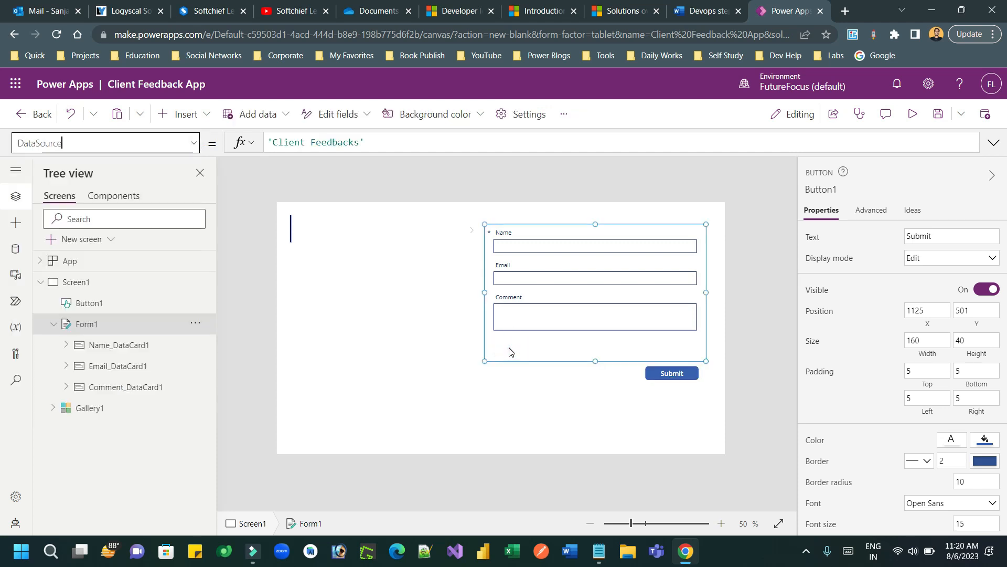
pyautogui.click(194, 143)
pyautogui.moveTo(189, 203); pyautogui.dragTo(187, 377)
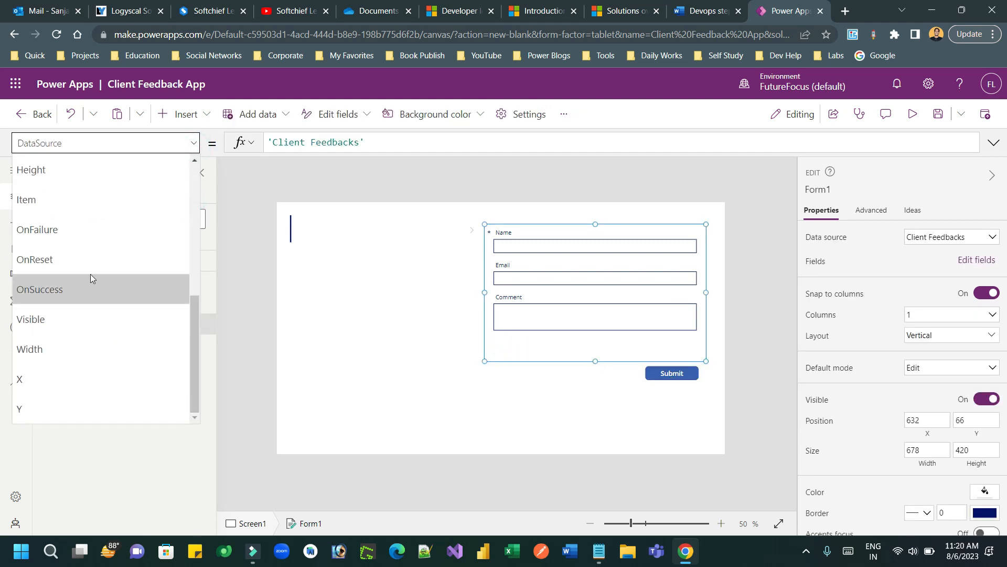
pyautogui.click(83, 290)
# Step: Set Form1's OnSuccess formula to Notify("Feedback Recorded")
pyautogui.doubleClick(291, 141)
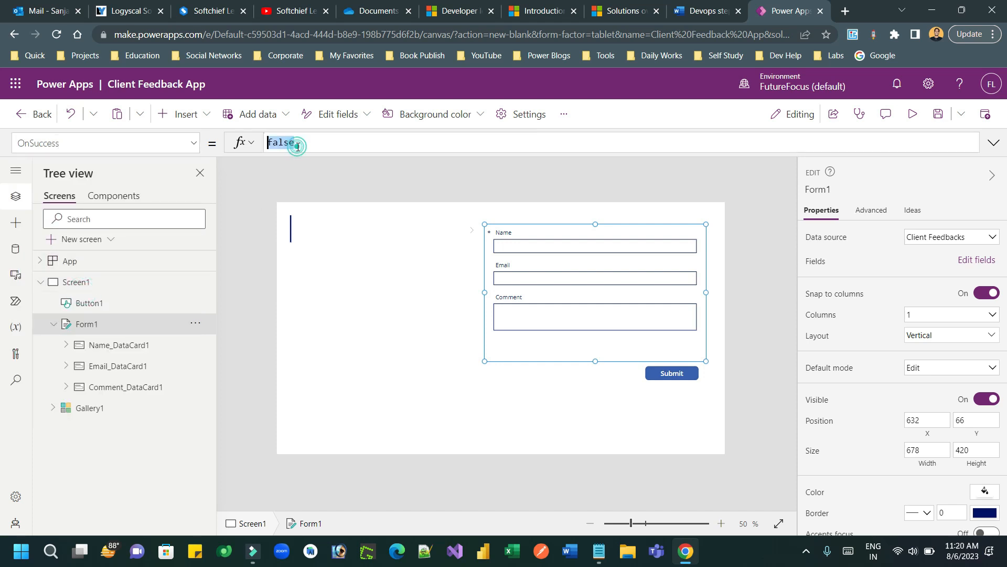
pyautogui.write('Notify("Feedback Reco')
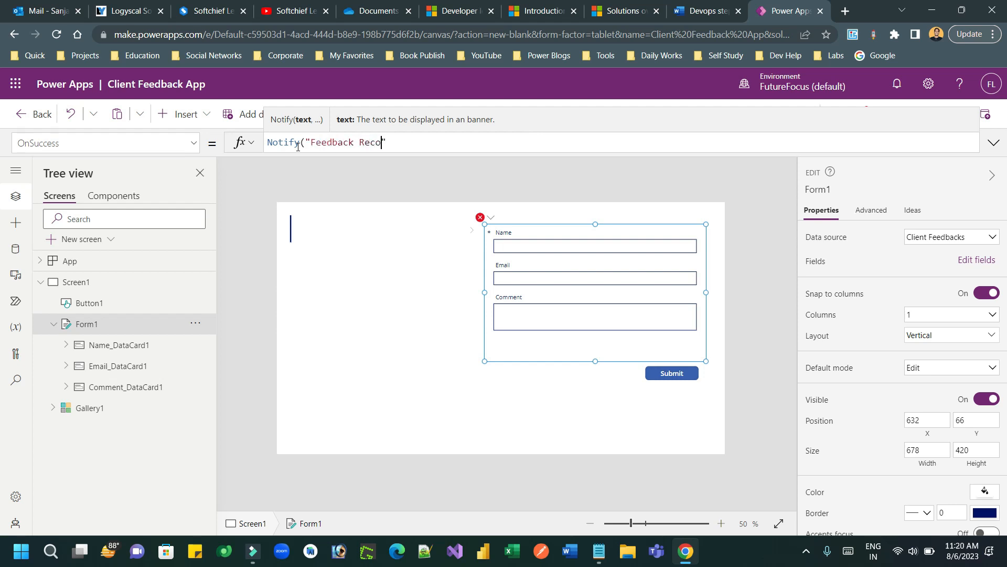
pyautogui.write('"')
pyautogui.press('BackSpace')
pyautogui.write(')')
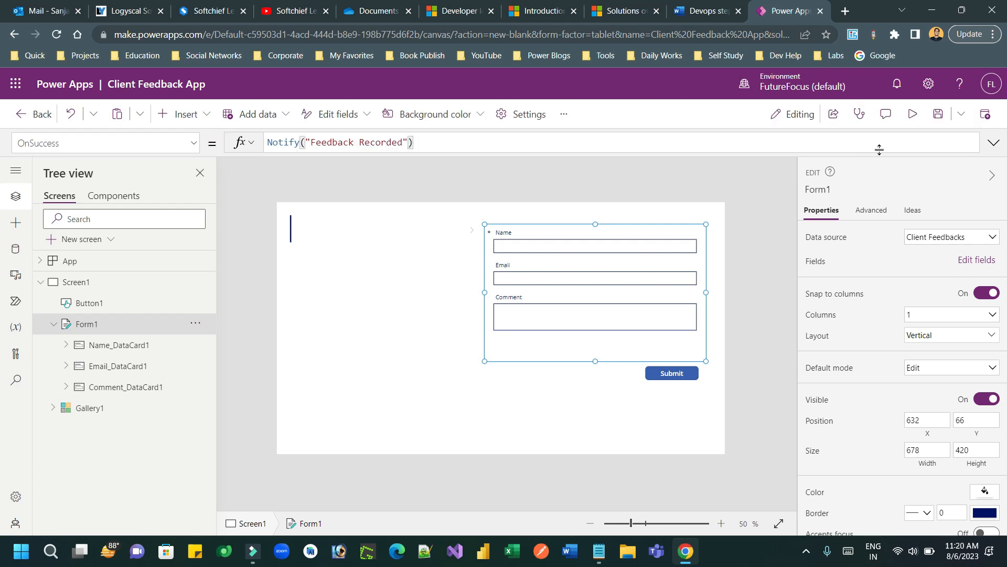
pyautogui.click(912, 116)
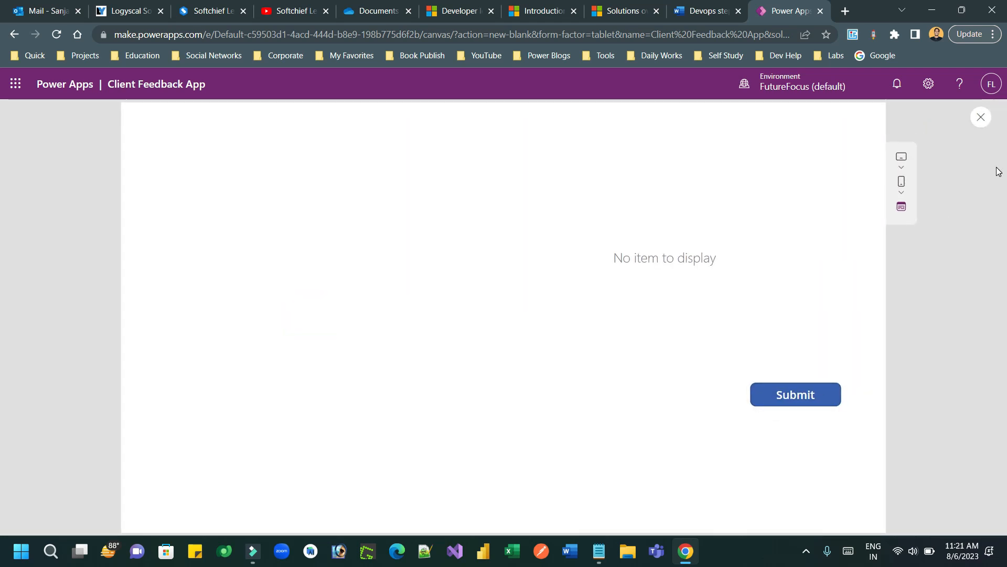
# Step: Set Form1's Default mode to New
pyautogui.click(981, 116)
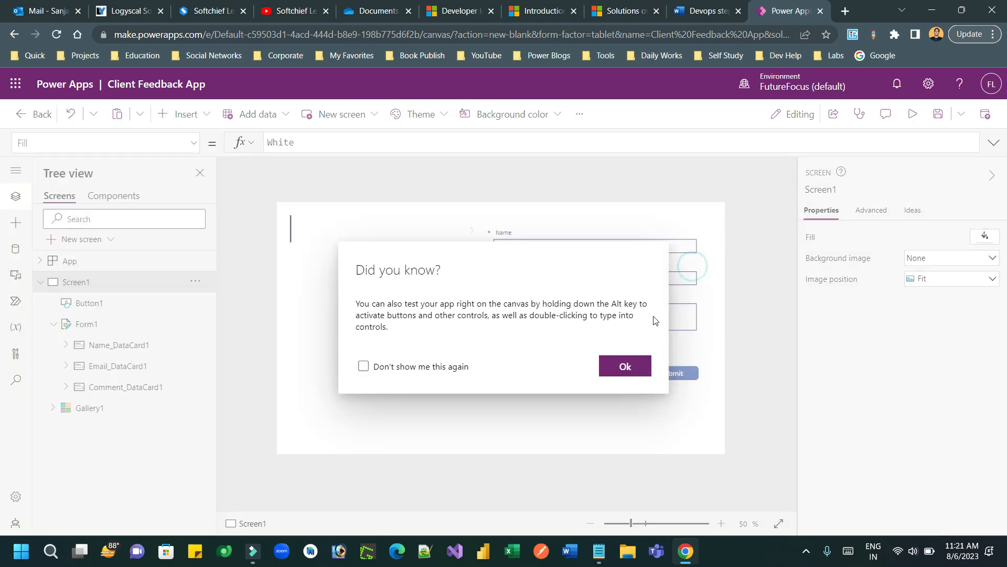
pyautogui.click(624, 365)
pyautogui.click(580, 351)
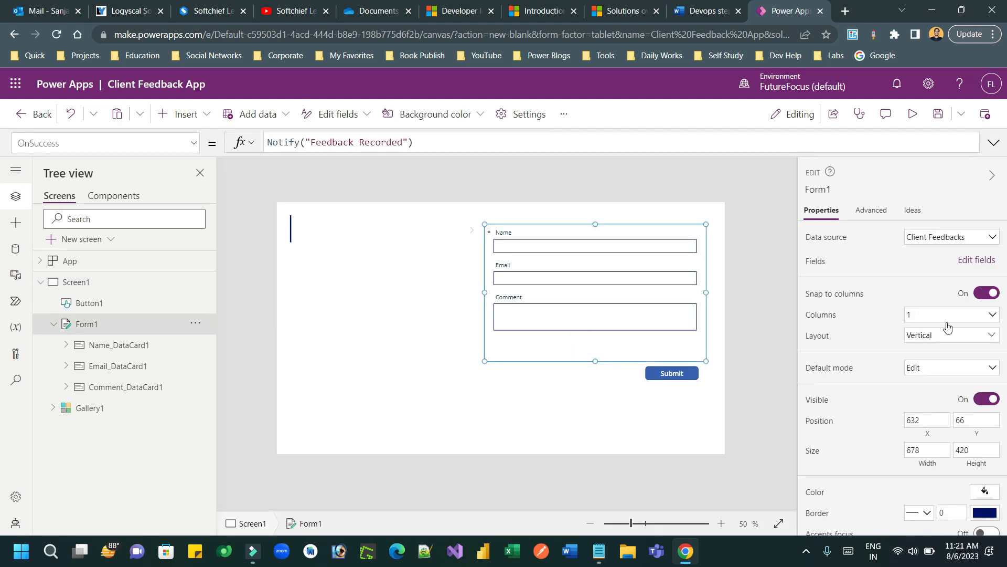
pyautogui.click(949, 373)
pyautogui.click(924, 398)
pyautogui.click(731, 445)
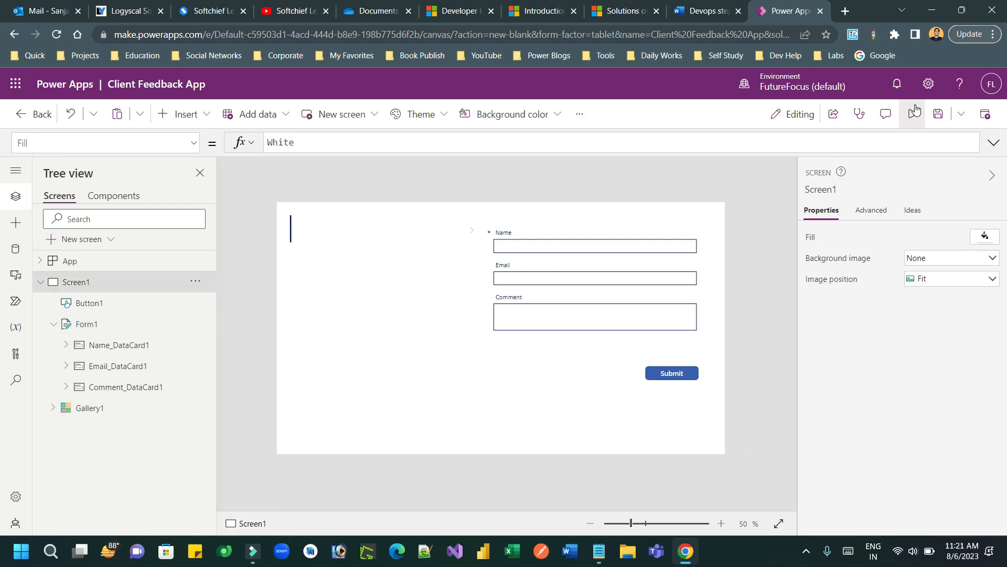
# Step: In preview, fill in a test name, an e-mail address and the comment 'nice product'
pyautogui.click(913, 114)
pyautogui.click(608, 185)
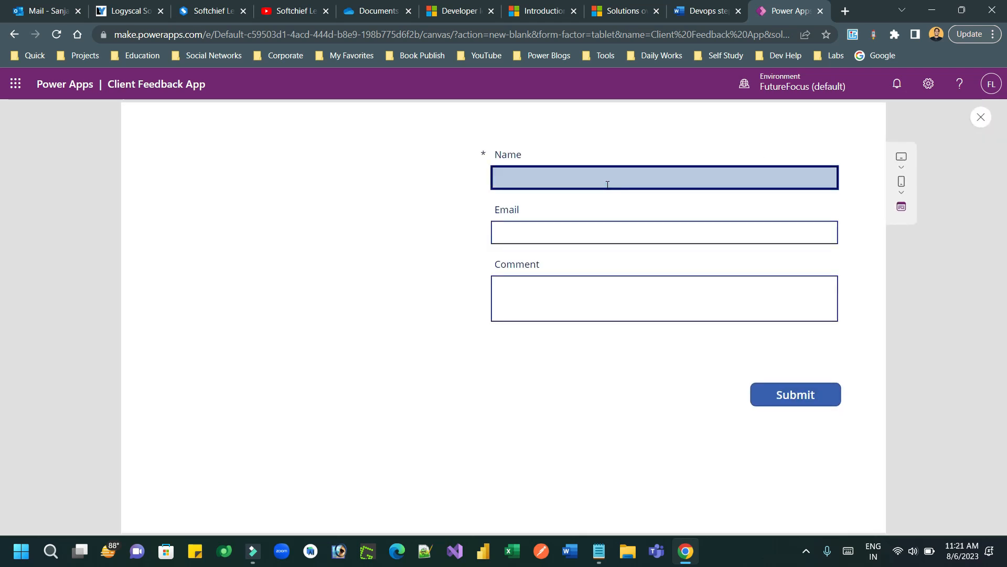
pyautogui.write('Sanjay feedack')
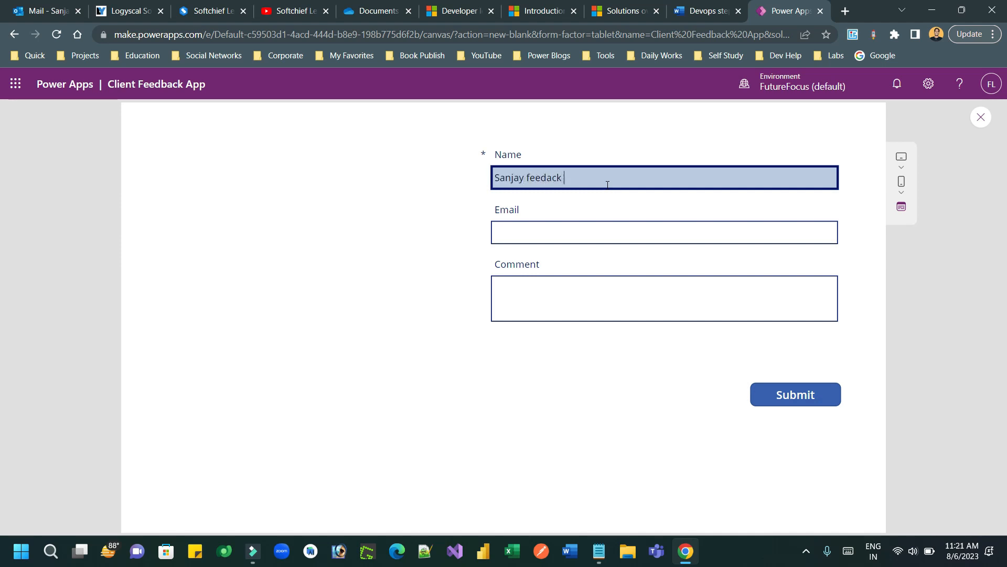
pyautogui.write(' on laptop')
pyautogui.click(537, 233)
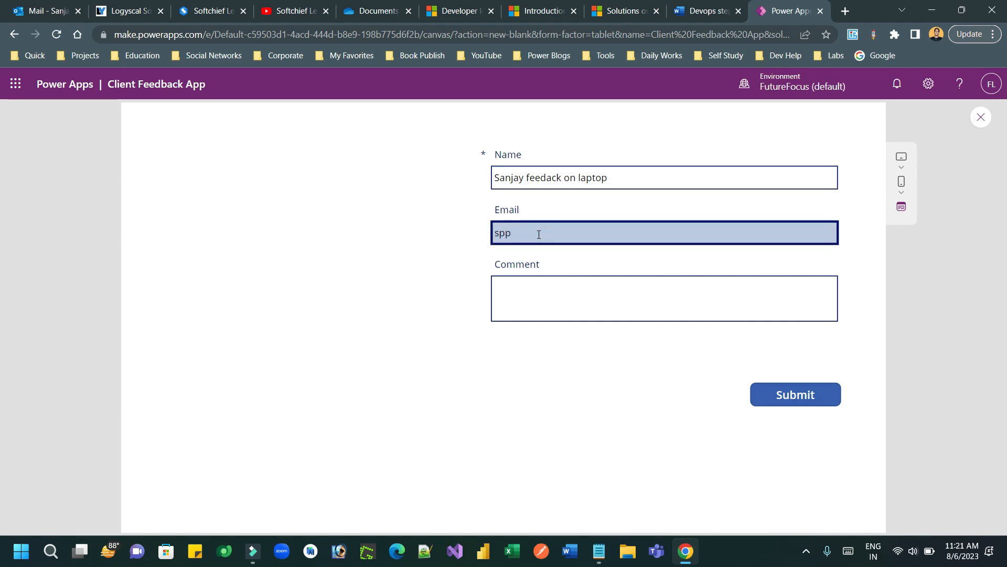
pyautogui.click(552, 292)
pyautogui.click(509, 298)
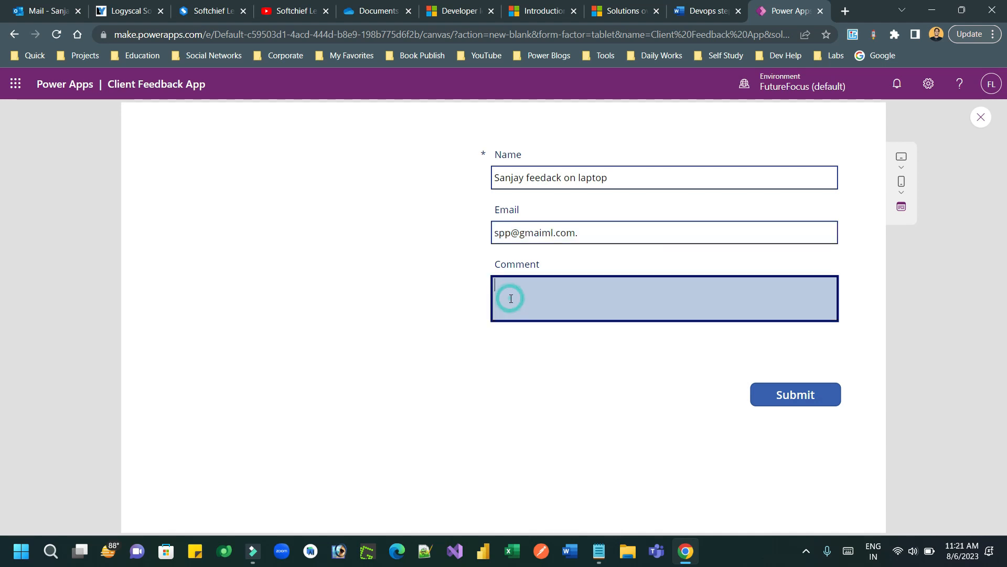
pyautogui.click(588, 234)
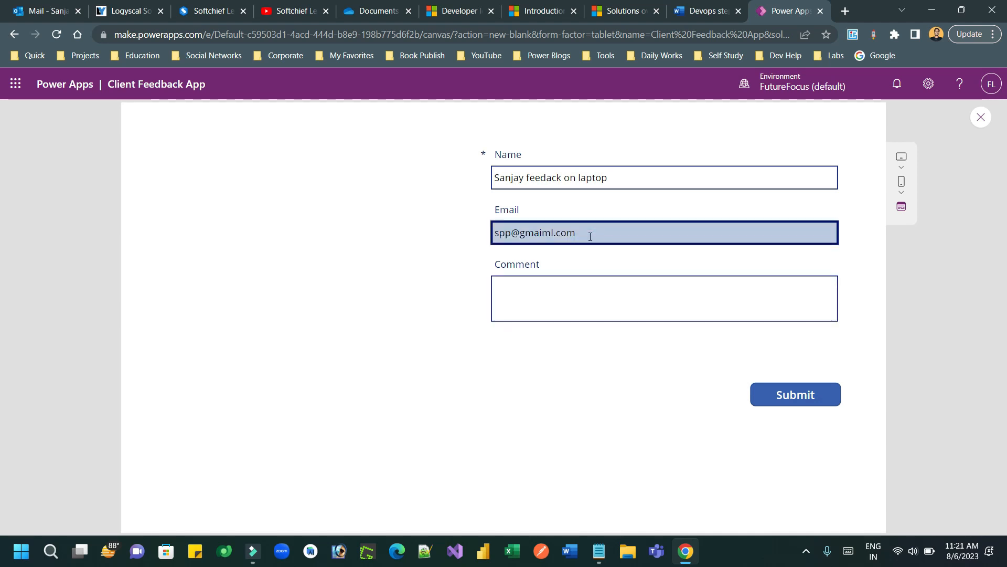
pyautogui.click(571, 292)
pyautogui.write('nice ')
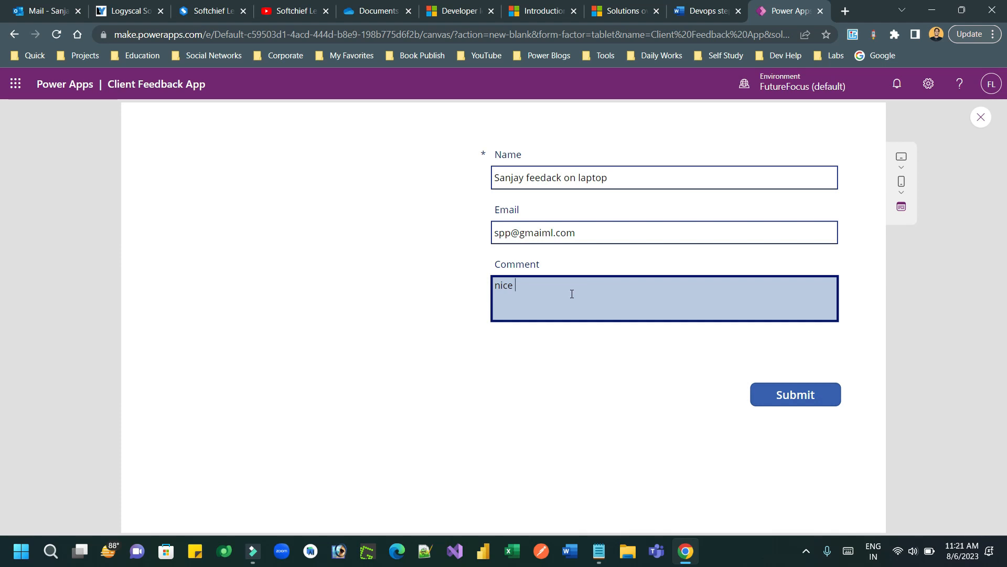
pyautogui.write('prop')
pyautogui.write('duct')
# Step: Submit the test entry, dismiss the Feedback Recorded notification, and close the preview
pyautogui.click(804, 398)
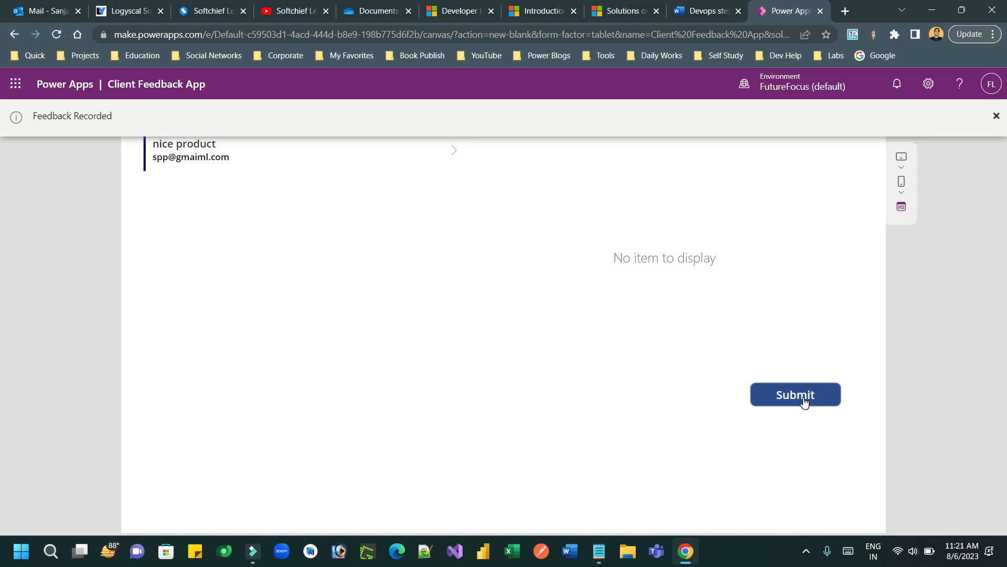
pyautogui.click(994, 115)
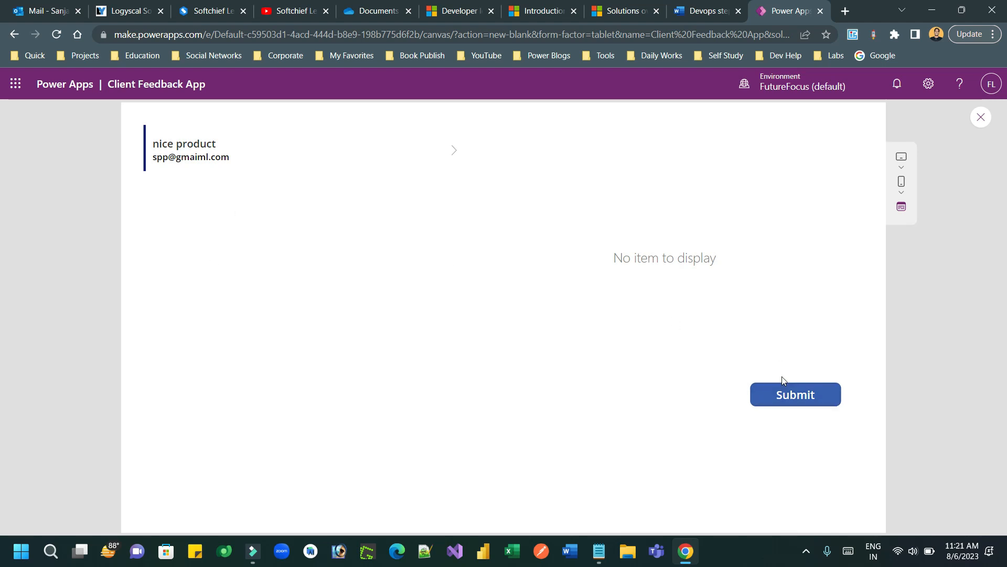
pyautogui.click(977, 120)
pyautogui.click(635, 376)
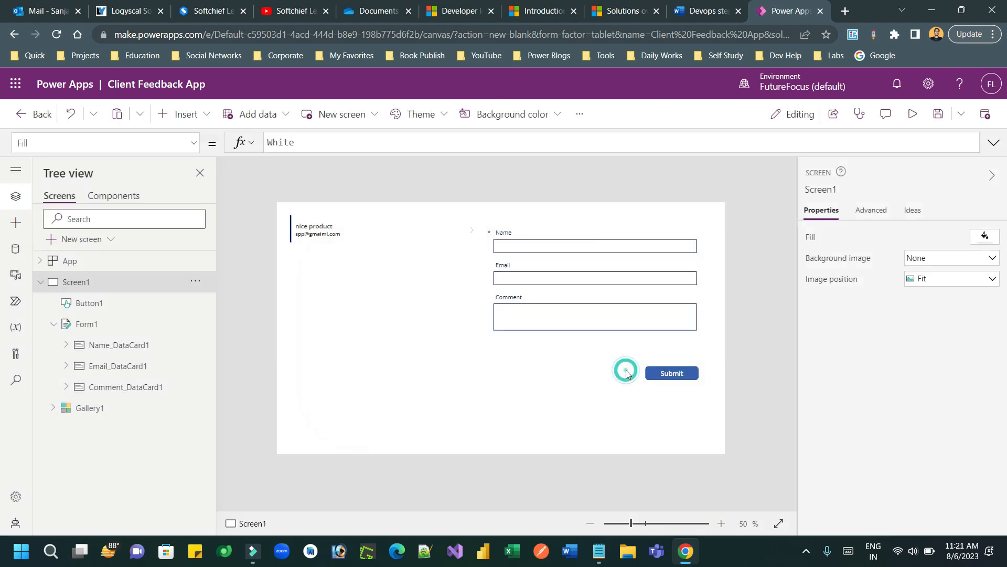
# Step: Append ;NewForm(Form1) to the Submit button's OnSelect formula and try it in preview
pyautogui.click(666, 371)
pyautogui.click(426, 146)
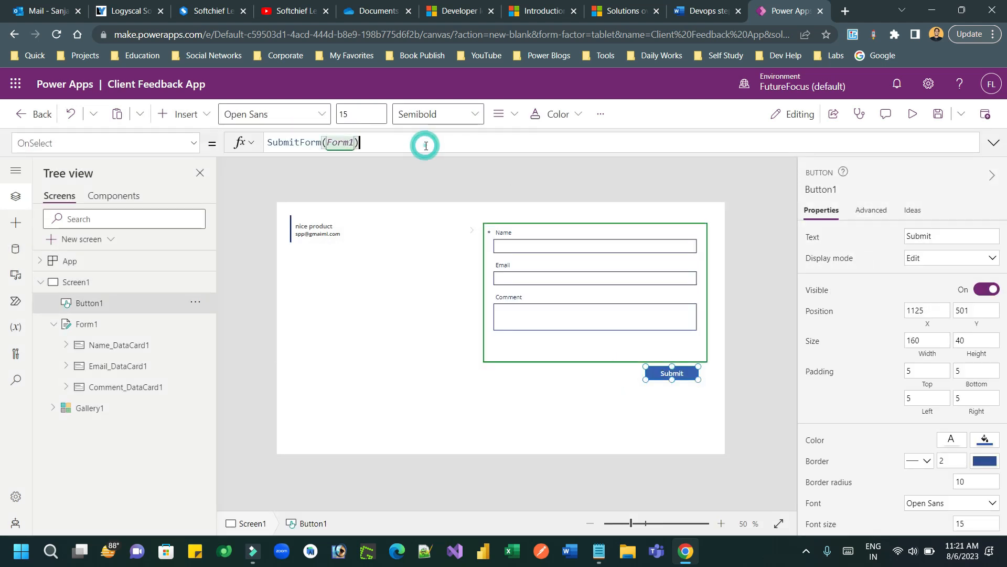
pyautogui.write(';New')
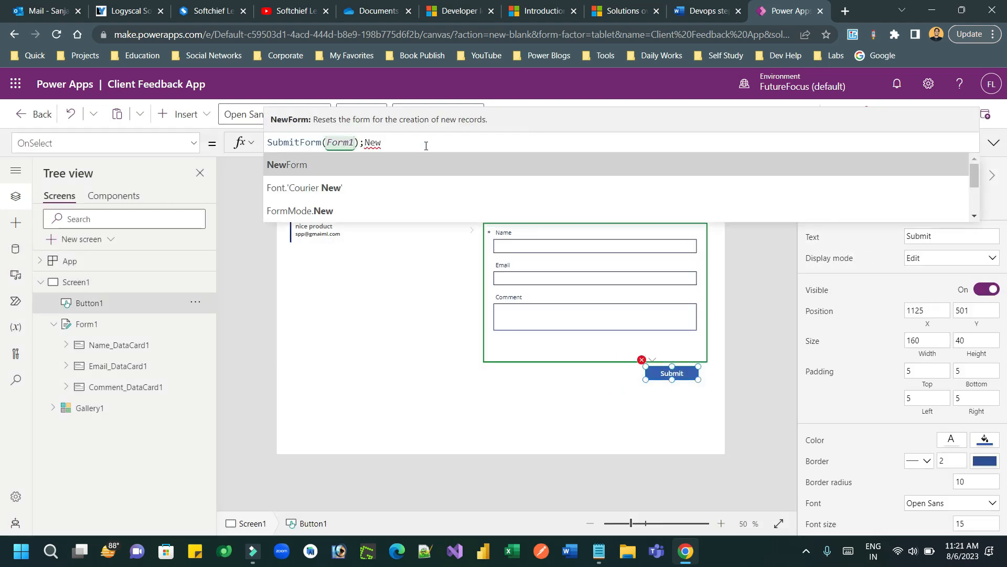
pyautogui.press('Tab')
pyautogui.press('Tab')
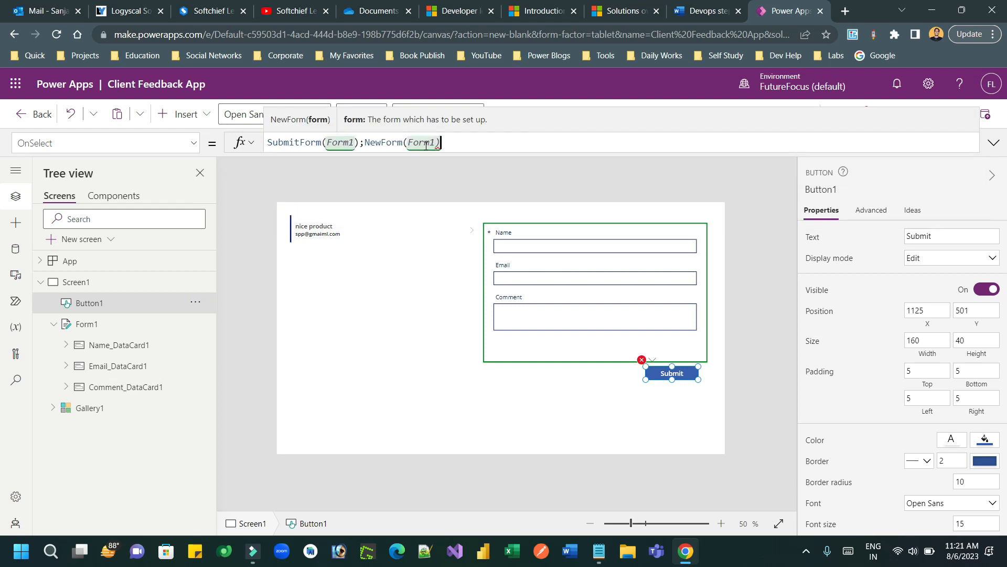
pyautogui.write(')')
pyautogui.click(914, 119)
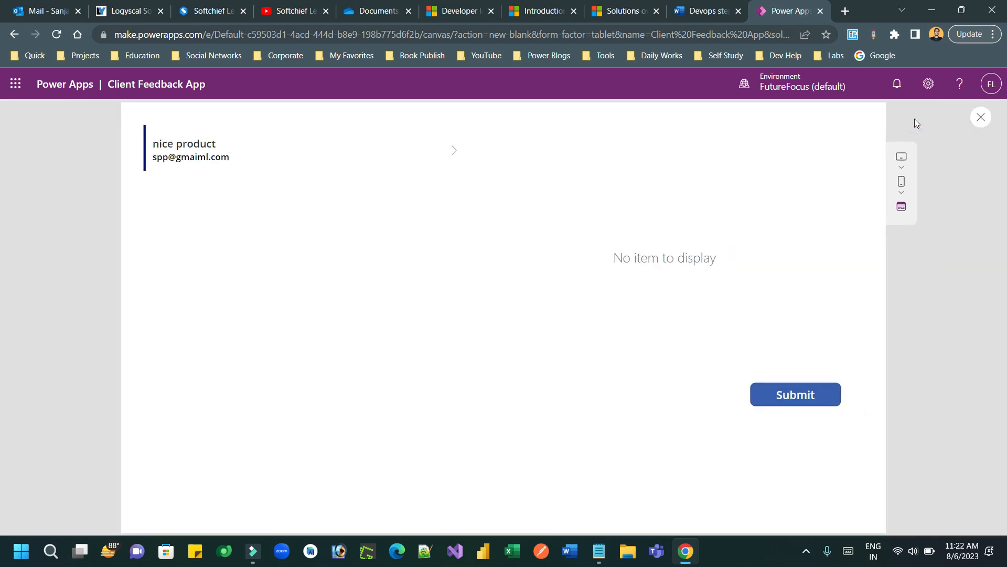
pyautogui.click(985, 119)
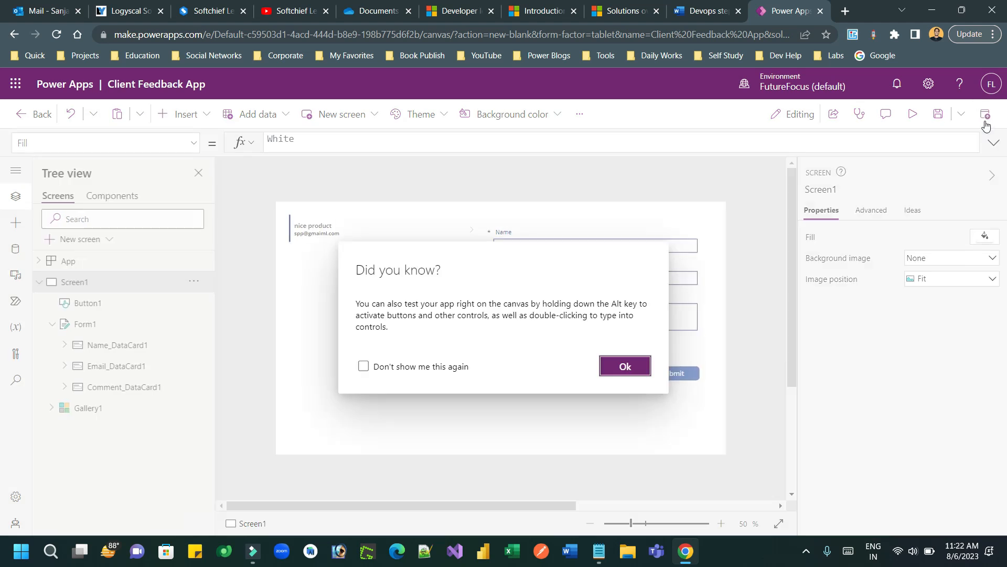
pyautogui.click(636, 371)
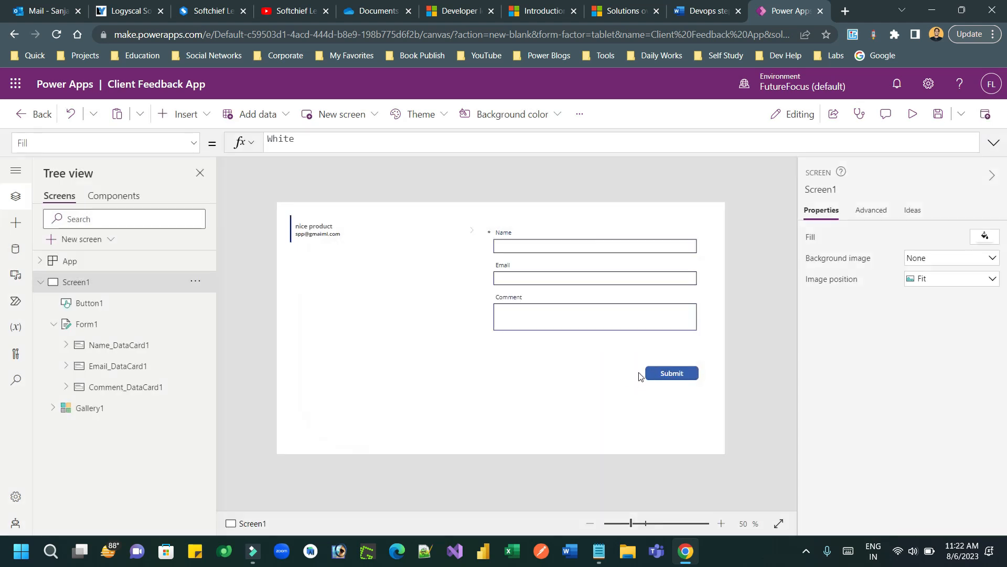
# Step: Check Form1's default mode and leave it set to New
pyautogui.click(511, 340)
pyautogui.click(947, 369)
pyautogui.click(936, 379)
pyautogui.click(934, 369)
pyautogui.click(926, 383)
pyautogui.click(928, 369)
pyautogui.click(924, 395)
# Step: In preview, fill in the feedback name, email address and the comment 'nice one'
pyautogui.click(914, 115)
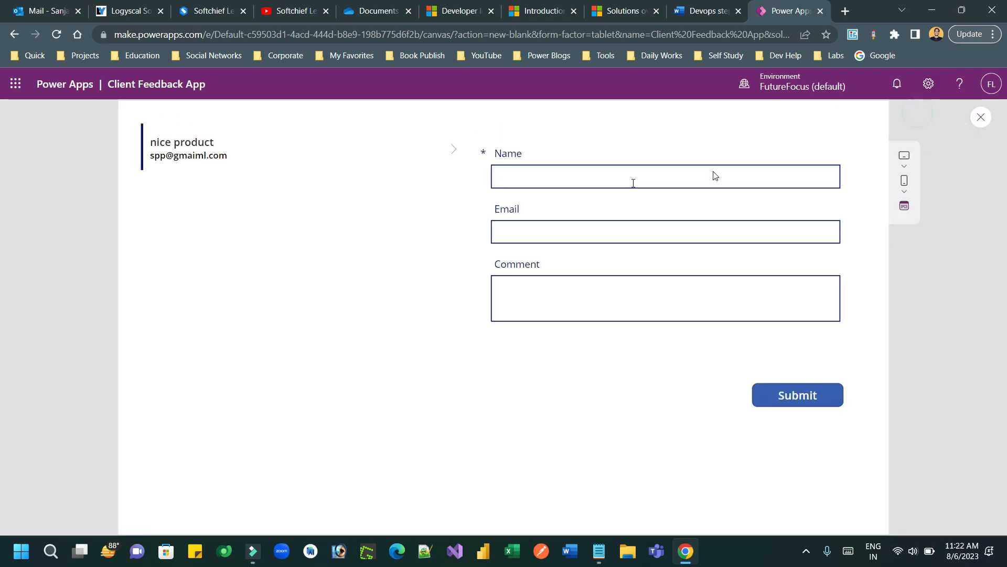
pyautogui.click(581, 180)
pyautogui.write('roh')
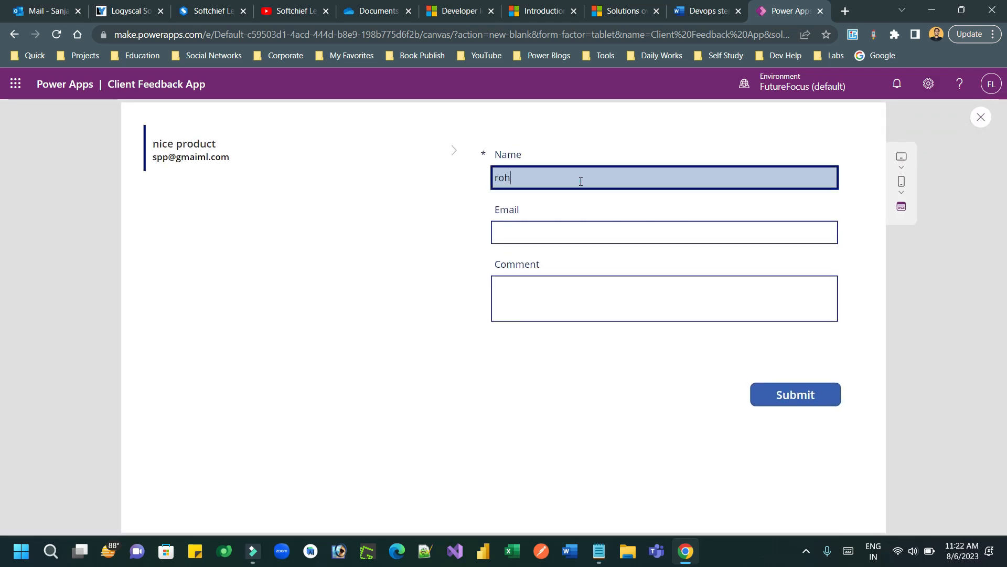
pyautogui.write('an feedacbk')
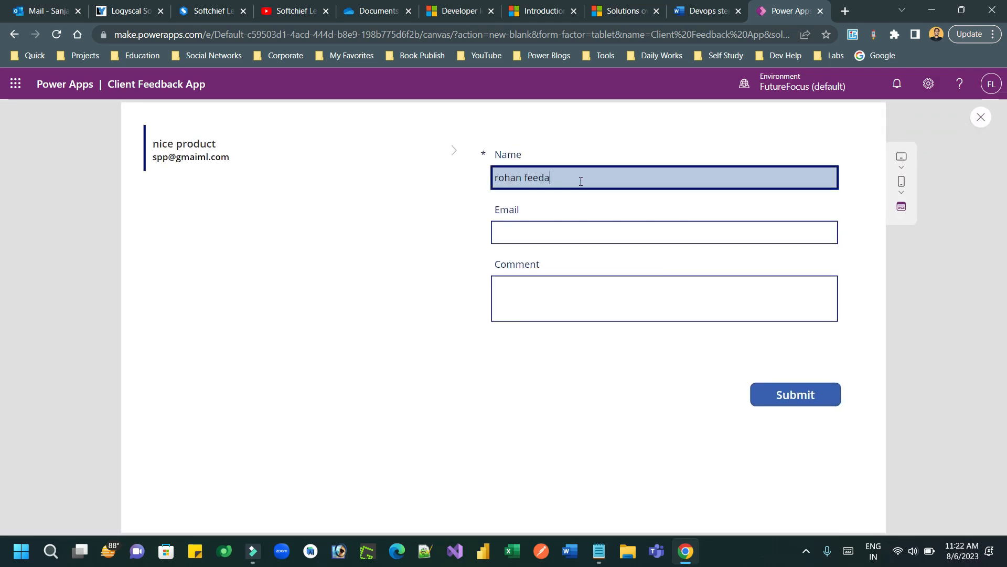
pyautogui.press('BackSpace')
pyautogui.press('BackSpace')
pyautogui.press('BackSpace')
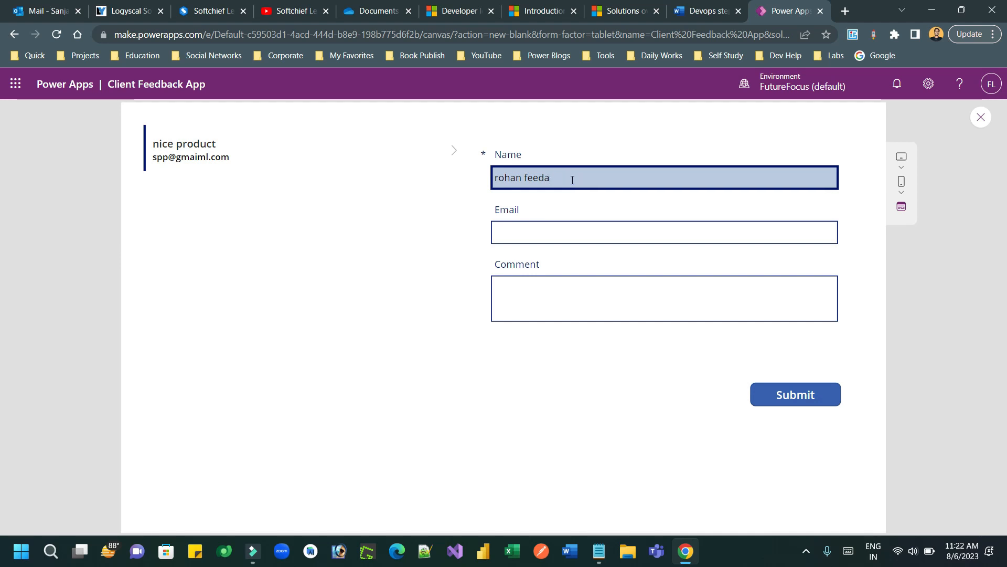
pyautogui.write('back')
pyautogui.click(558, 229)
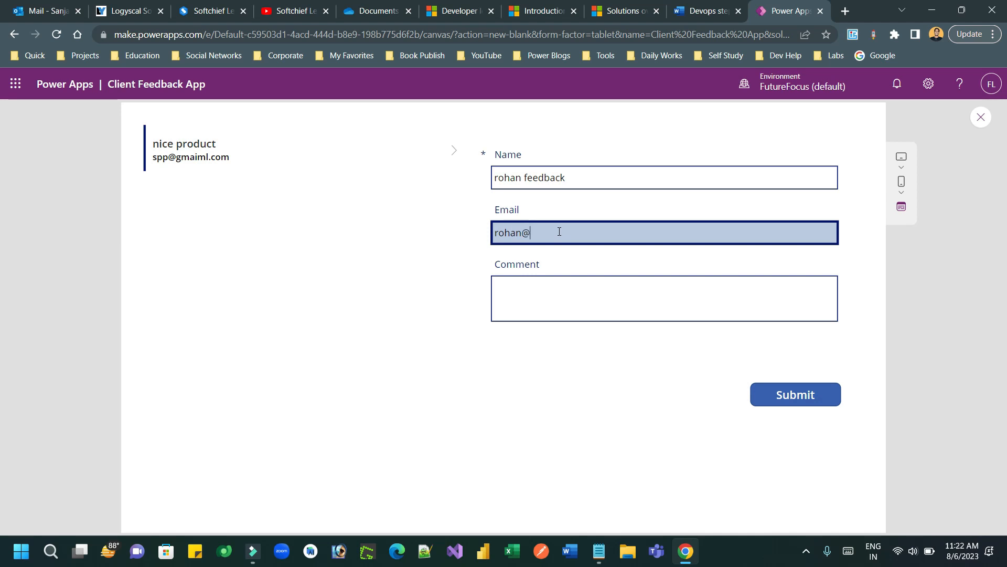
pyautogui.click(556, 295)
pyautogui.write('nice one')
# Step: Submit the second feedback entry, then dismiss the notification and close the preview
pyautogui.click(788, 398)
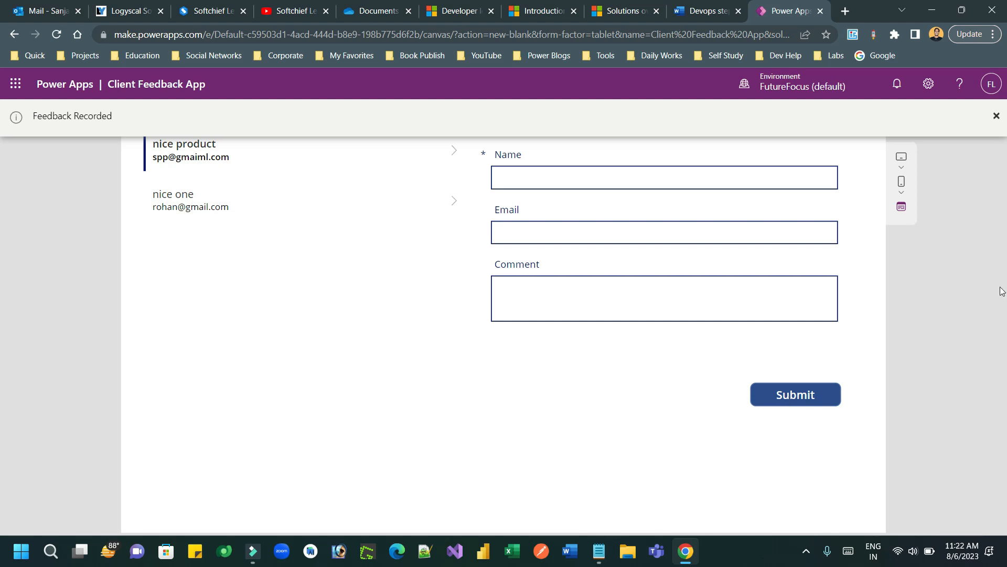
pyautogui.click(996, 116)
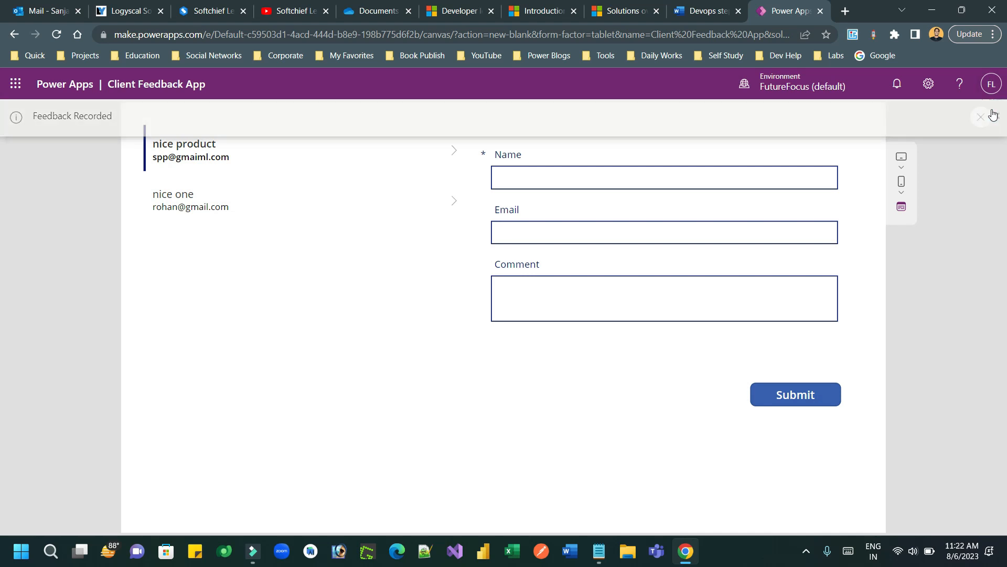
pyautogui.click(976, 112)
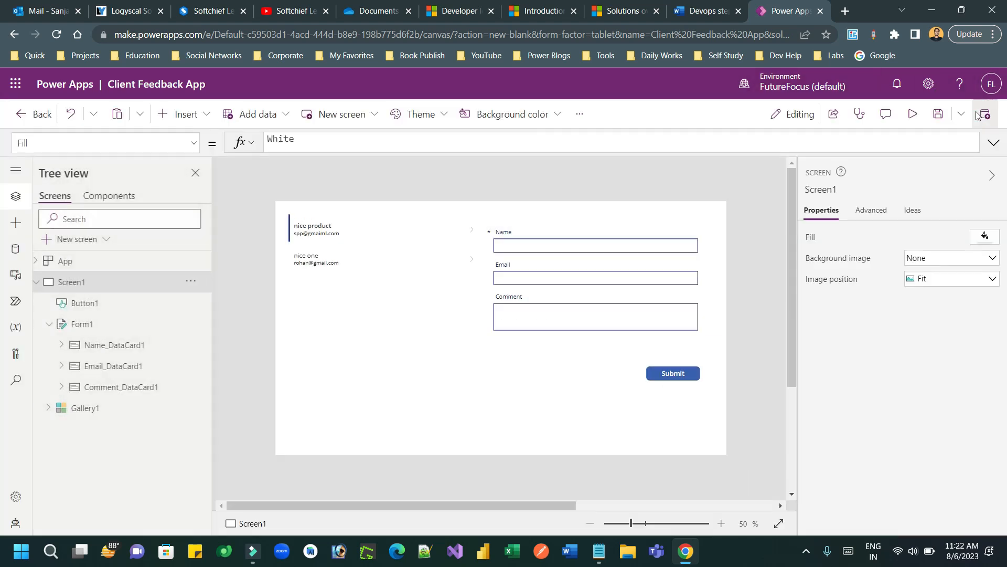
# Step: Dismiss the tip and save the Client Feedback App from the Save dropdown
pyautogui.click(620, 373)
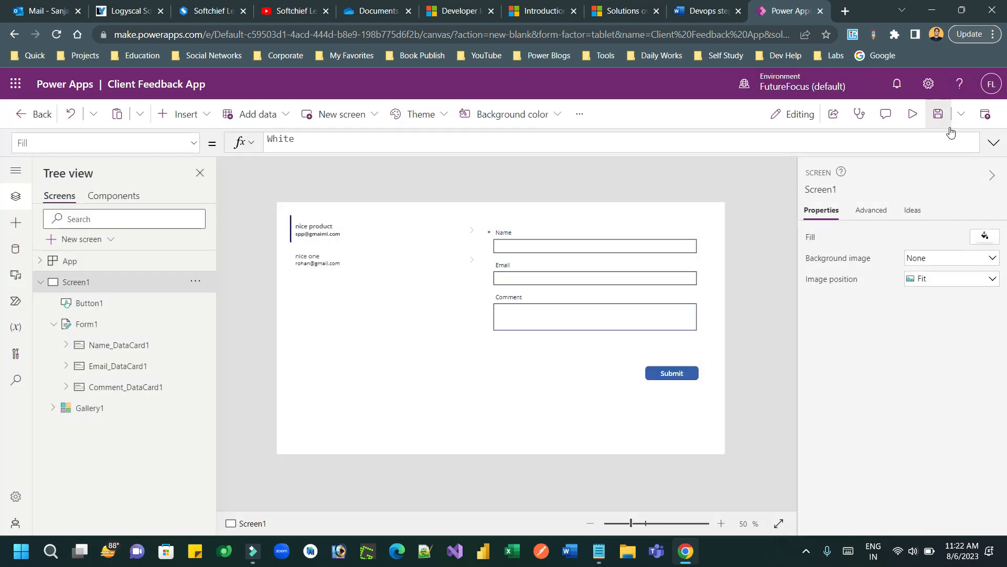
pyautogui.click(961, 114)
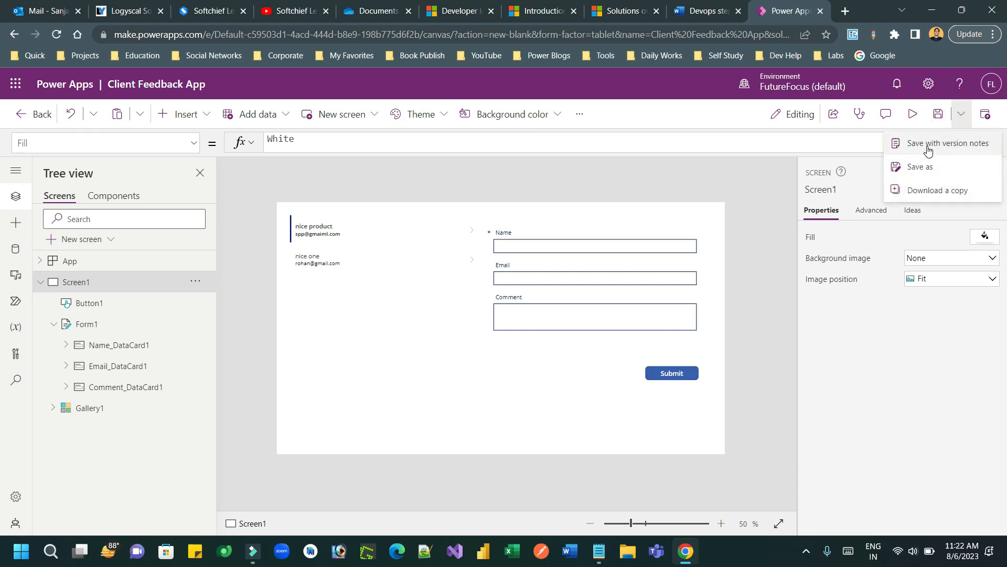
pyautogui.click(984, 119)
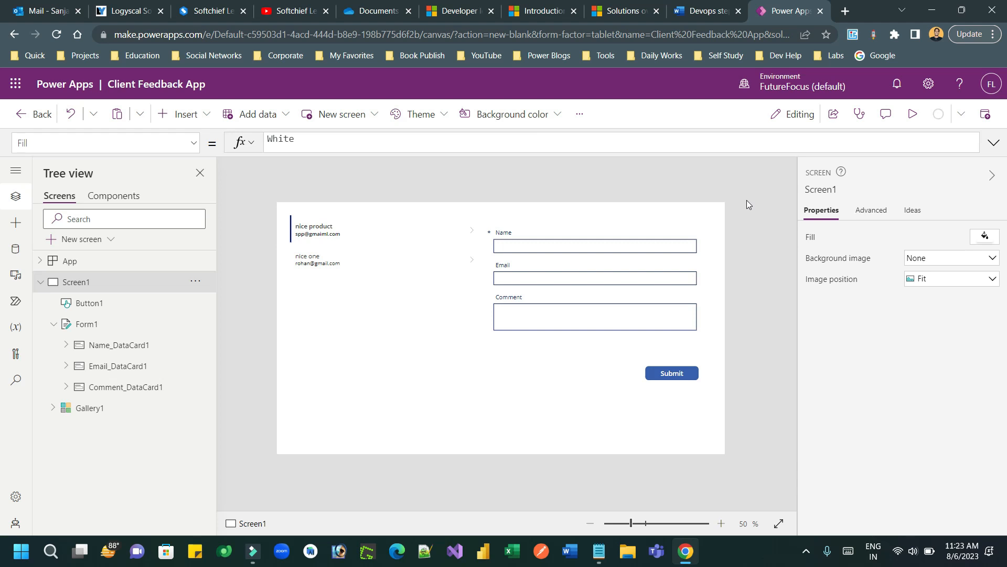
pyautogui.click(697, 15)
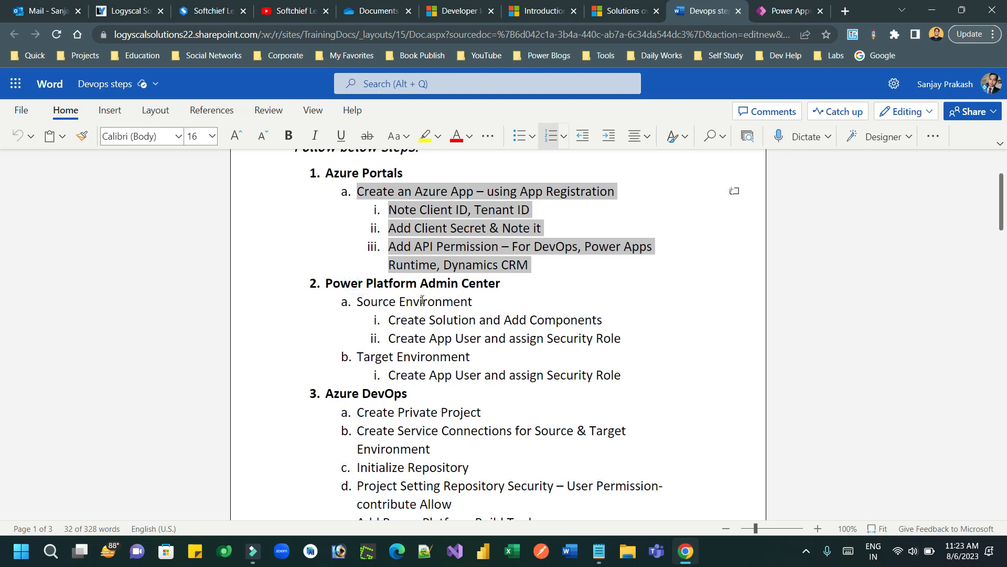
# Step: Check the solution-creation step in the Devops steps document, then go back to the Client Feedback App editor
pyautogui.moveTo(483, 283); pyautogui.dragTo(359, 284)
pyautogui.moveTo(408, 320); pyautogui.dragTo(597, 321)
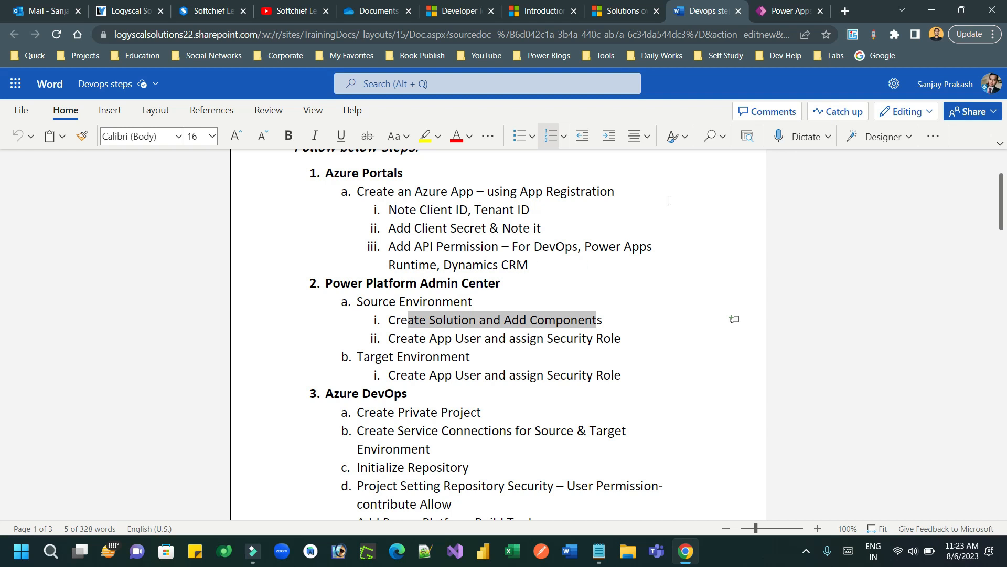
pyautogui.click(781, 12)
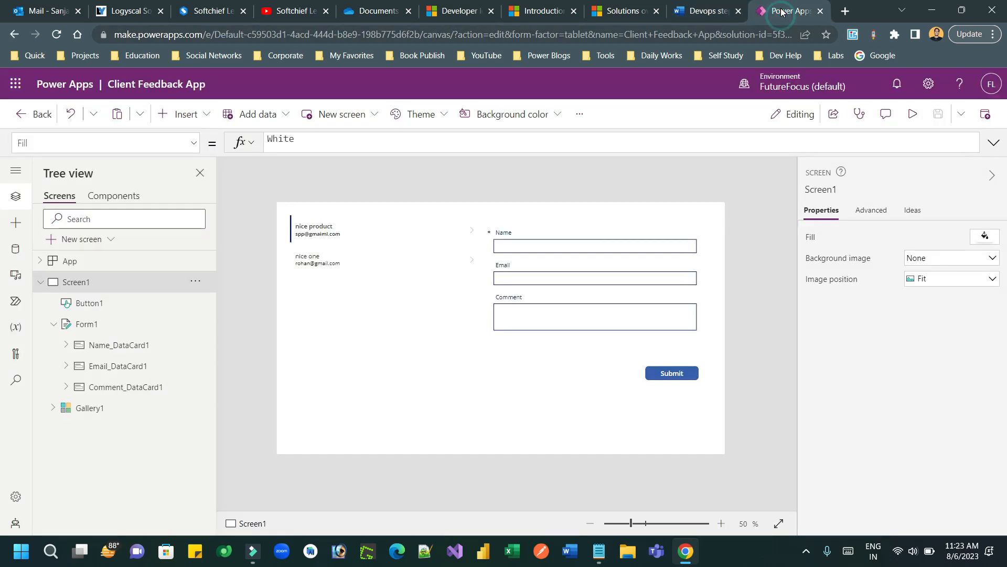
# Step: Leave the app editor for Solutions and open the Power Platform admin center through Power Platform
pyautogui.click(29, 114)
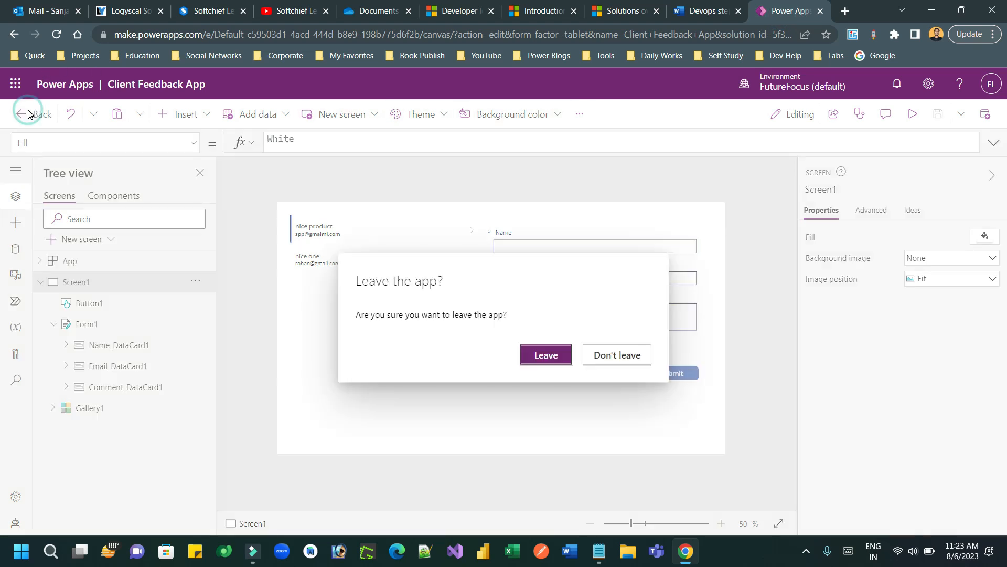
pyautogui.click(543, 355)
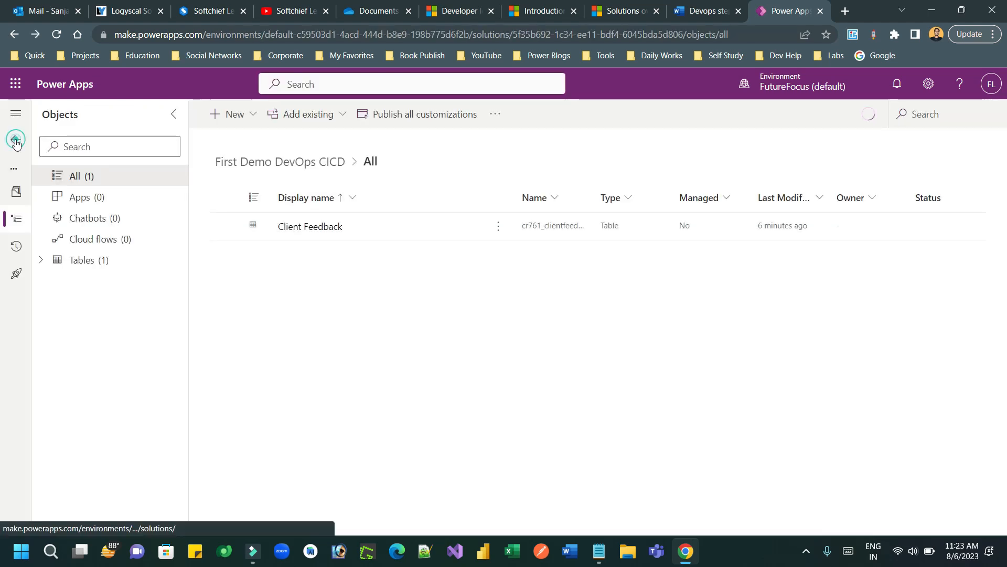
pyautogui.click(16, 139)
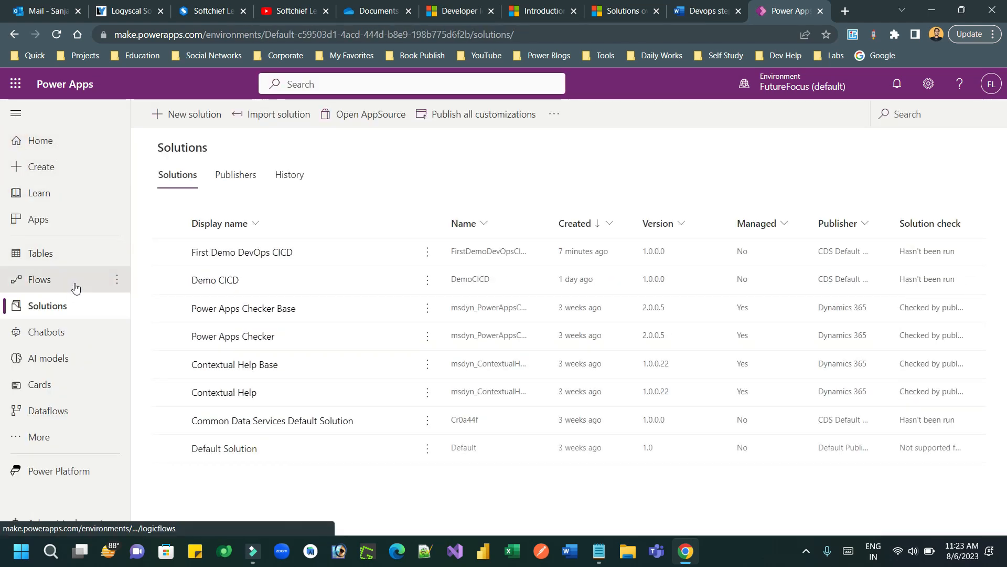
pyautogui.click(929, 85)
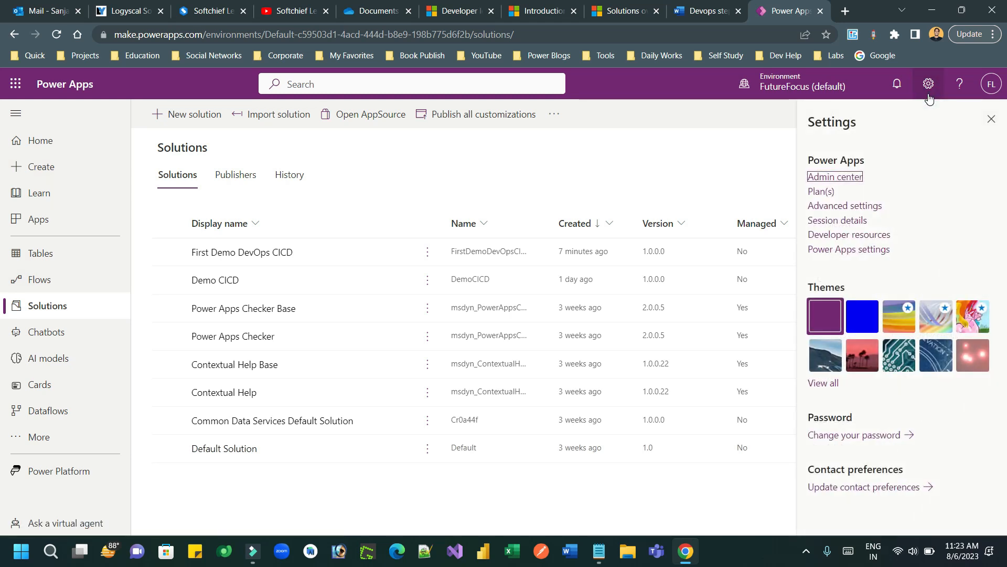
pyautogui.click(845, 178)
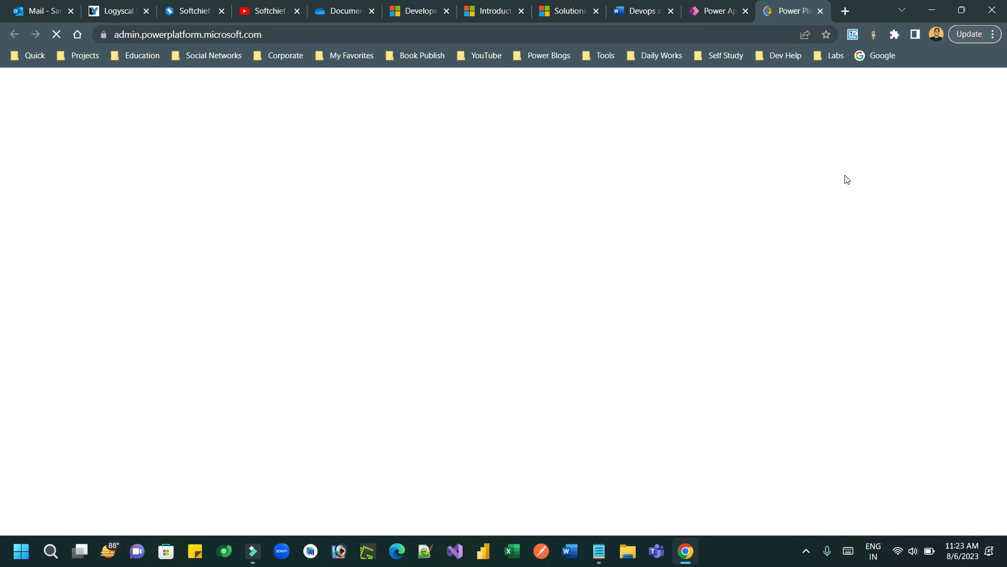
pyautogui.click(821, 11)
pyautogui.click(35, 465)
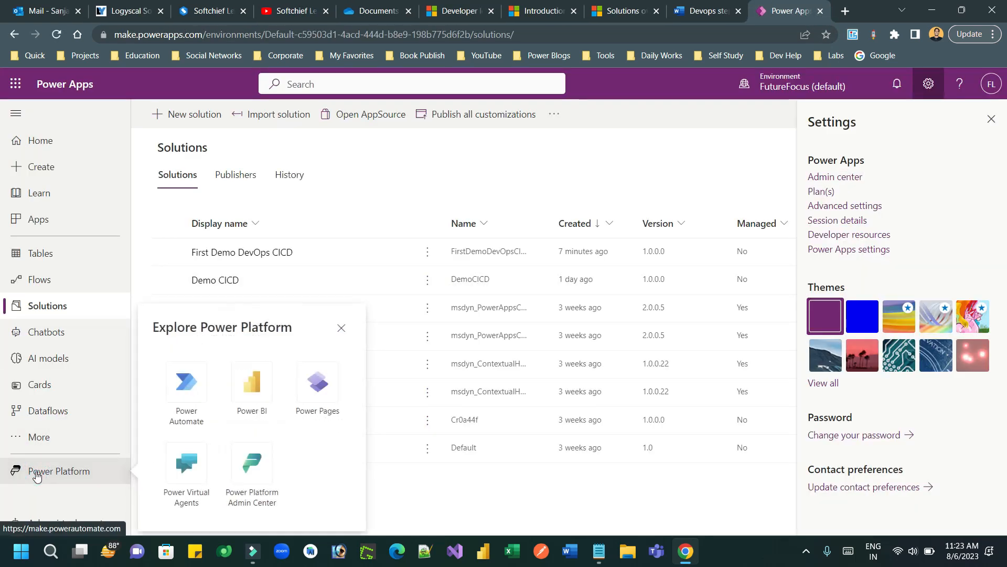
pyautogui.click(244, 462)
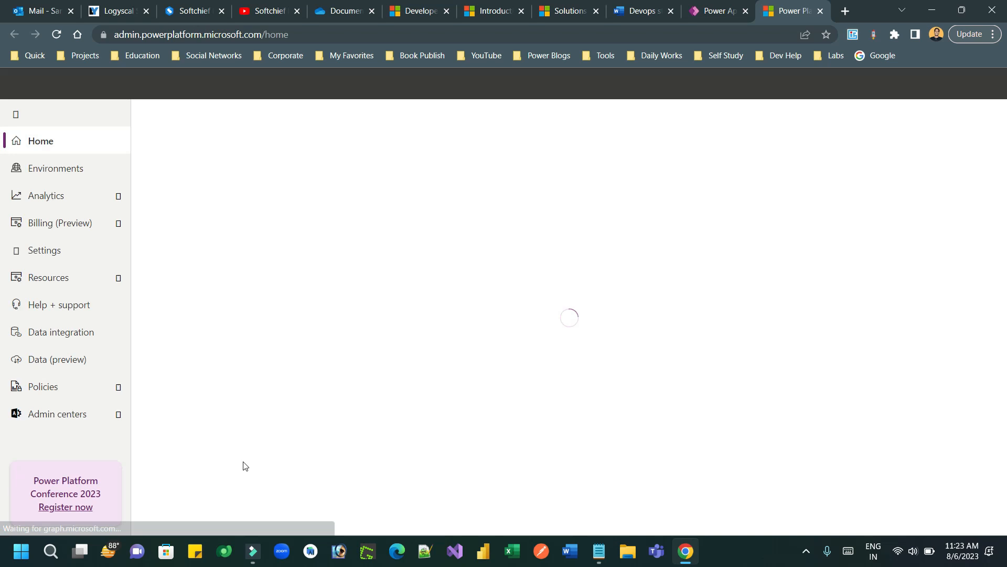
# Step: From Environments, open FutureFocus (default) Settings through its actions menu
pyautogui.click(70, 175)
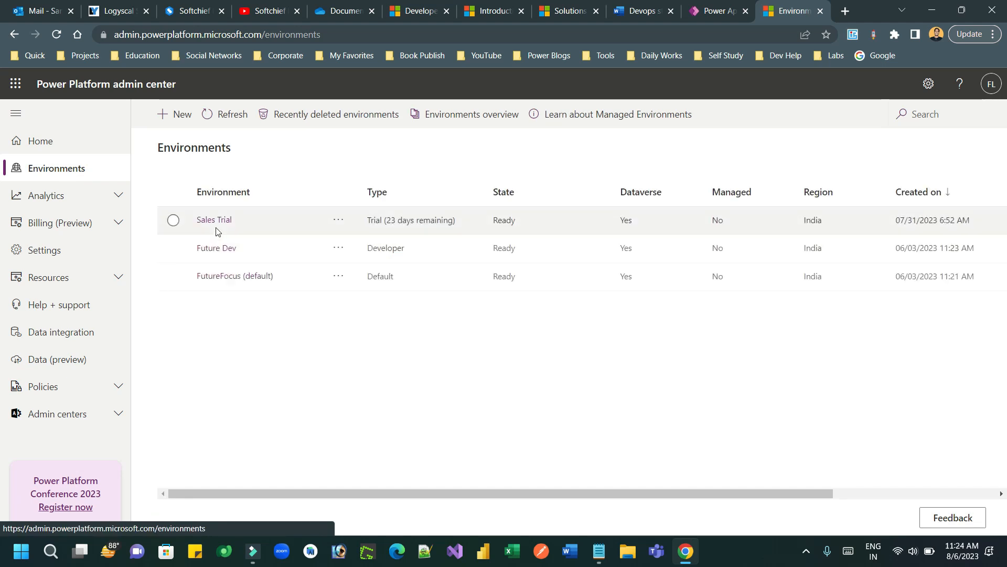
pyautogui.click(243, 276)
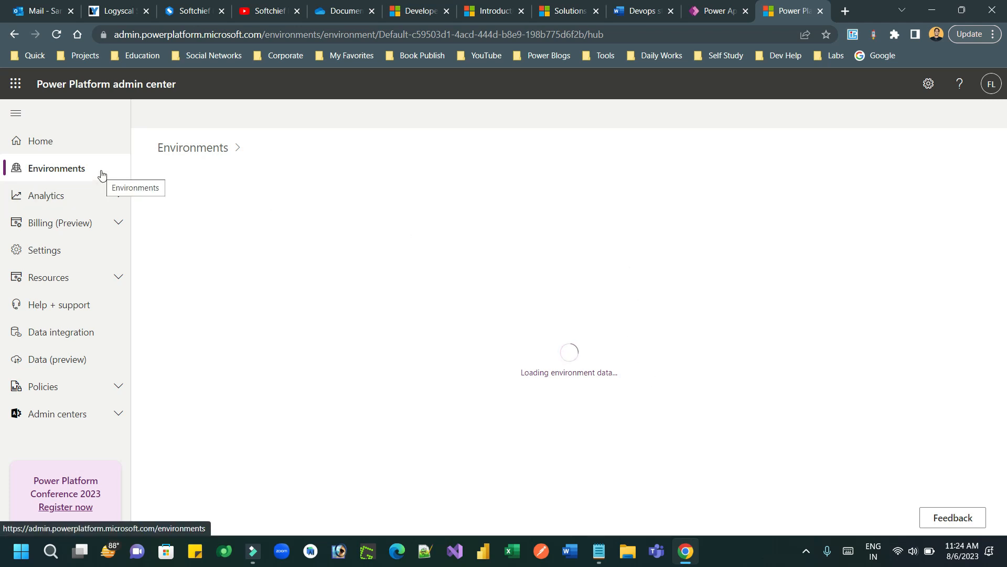
pyautogui.click(61, 168)
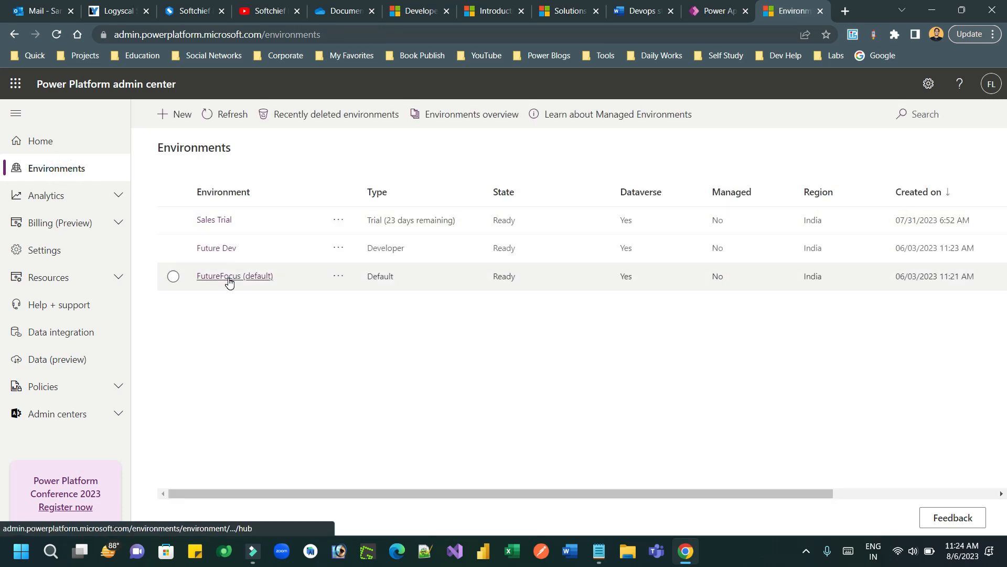
pyautogui.click(229, 282)
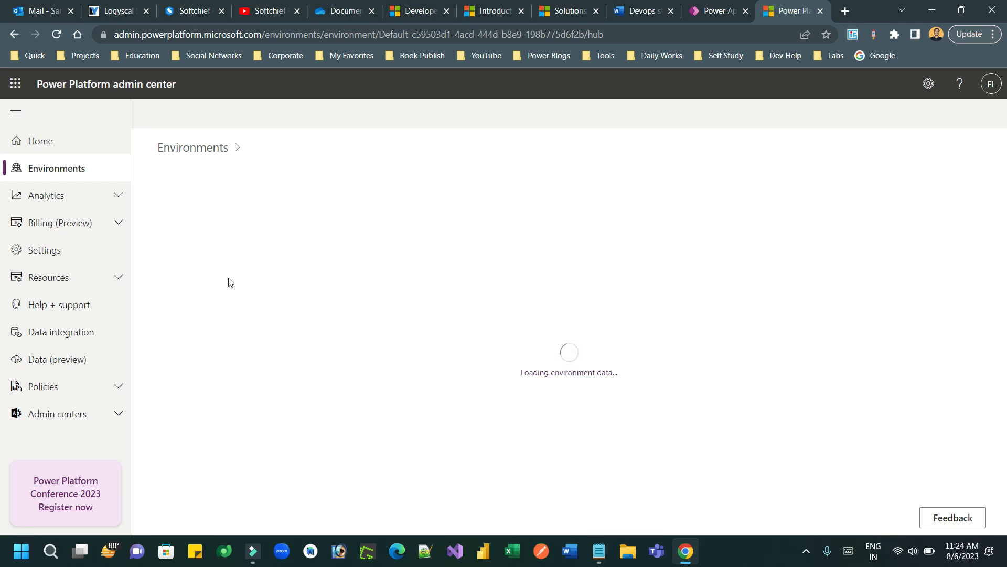
pyautogui.click(14, 34)
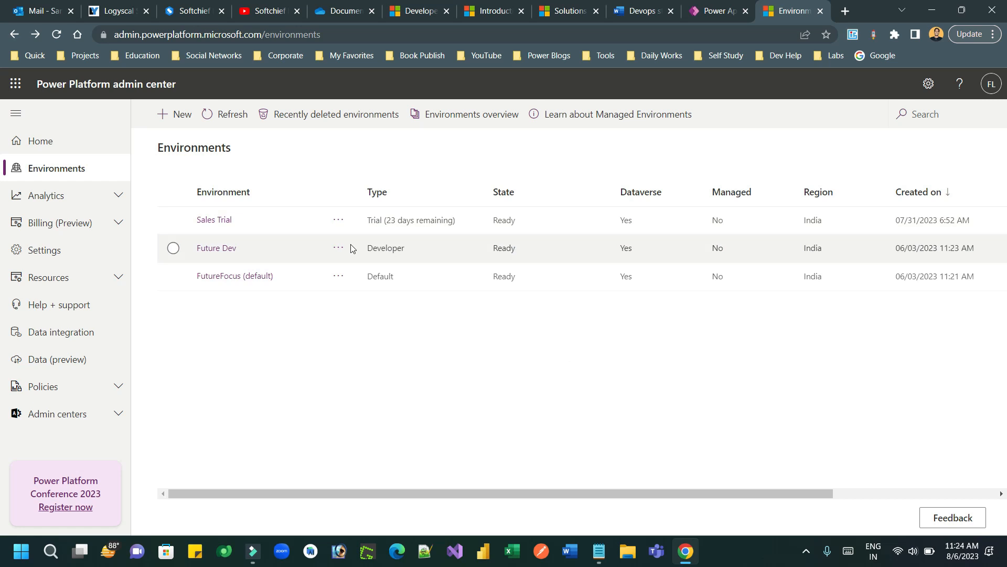
pyautogui.click(339, 276)
pyautogui.click(383, 389)
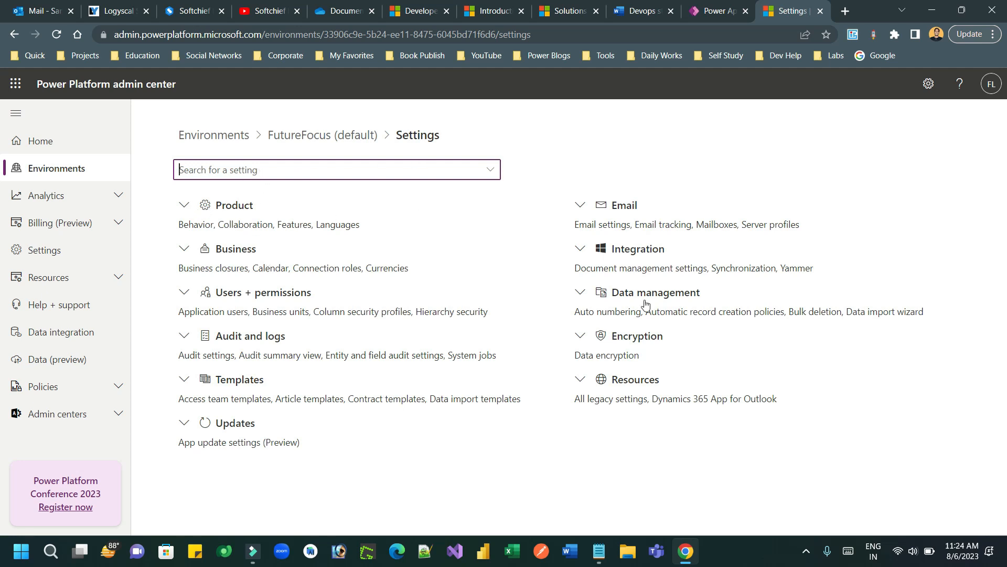
# Step: Start a new FutureFocus (default) application user with the CICD Automate Deployment App
pyautogui.click(188, 293)
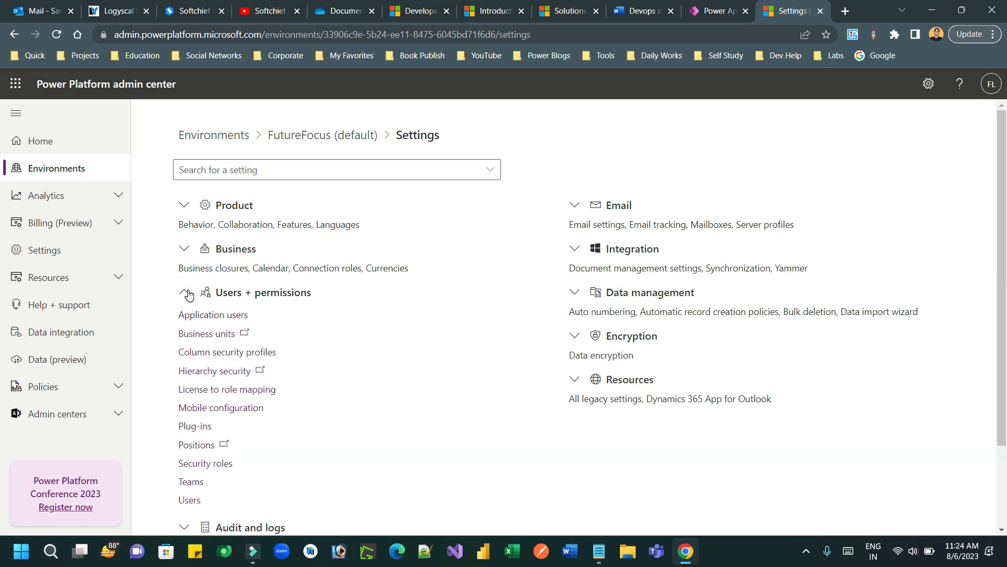
pyautogui.click(215, 315)
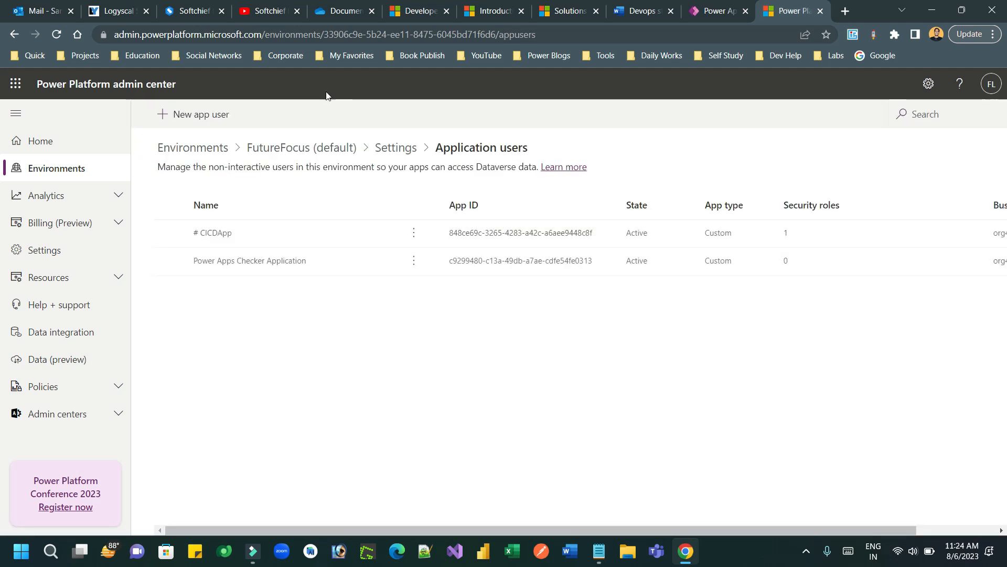
pyautogui.click(194, 115)
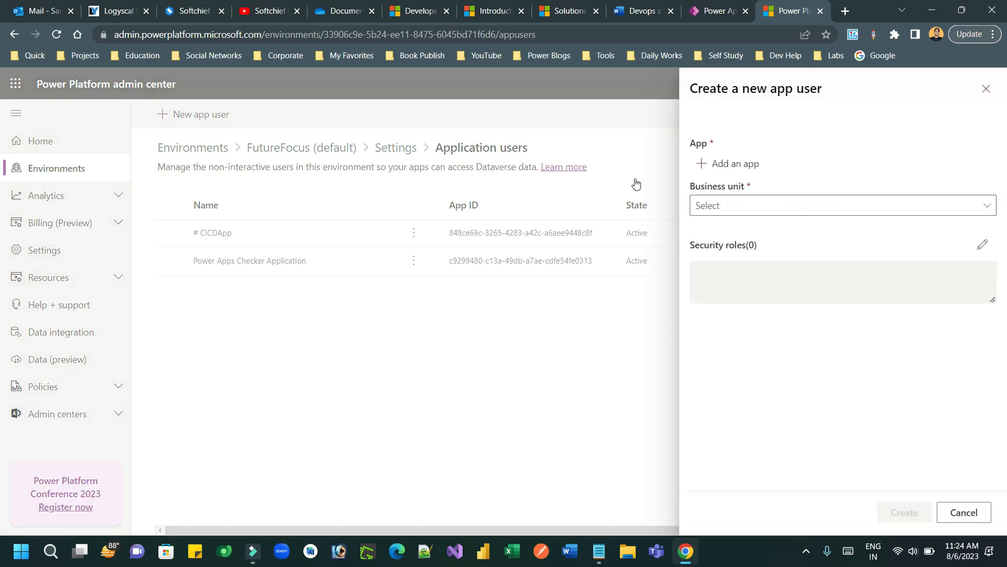
pyautogui.click(742, 164)
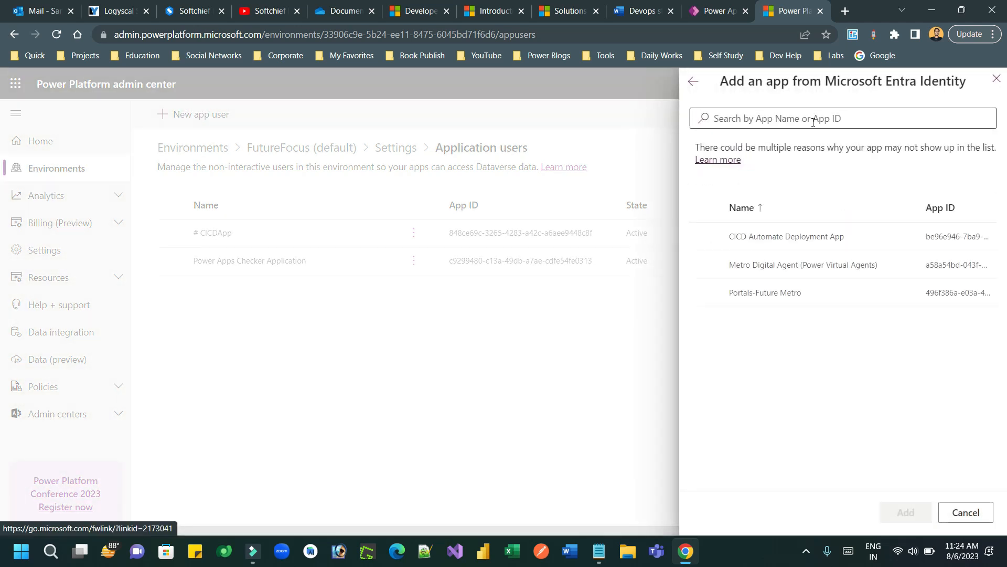
pyautogui.click(707, 237)
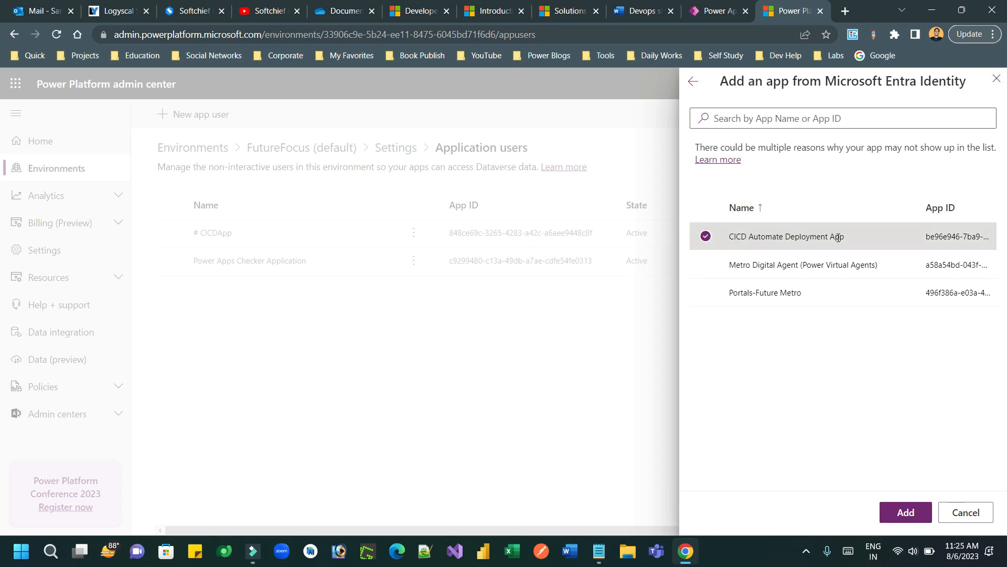
pyautogui.click(906, 513)
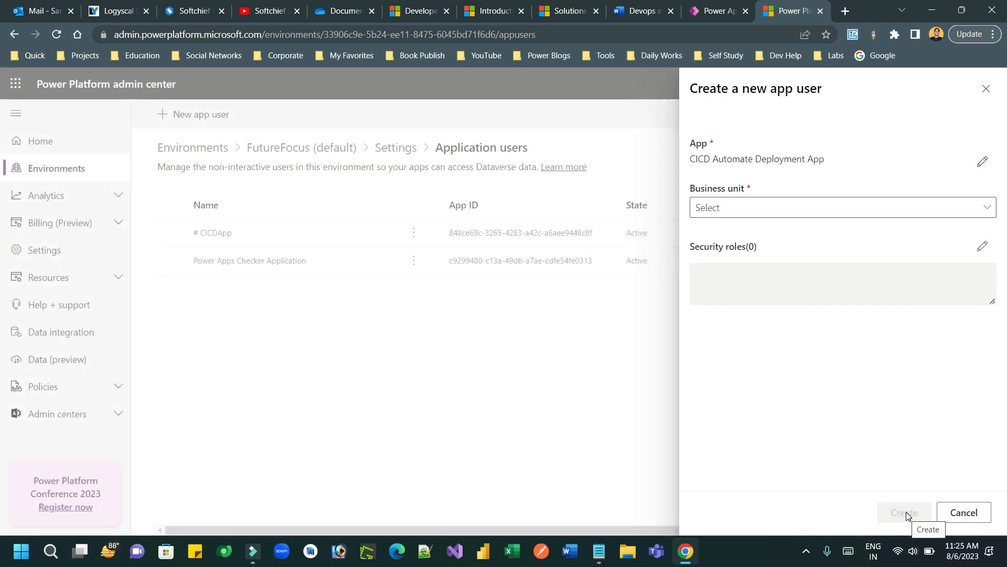
# Step: Pick its business unit and the System Administrator role, then create the user
pyautogui.click(805, 215)
pyautogui.click(751, 234)
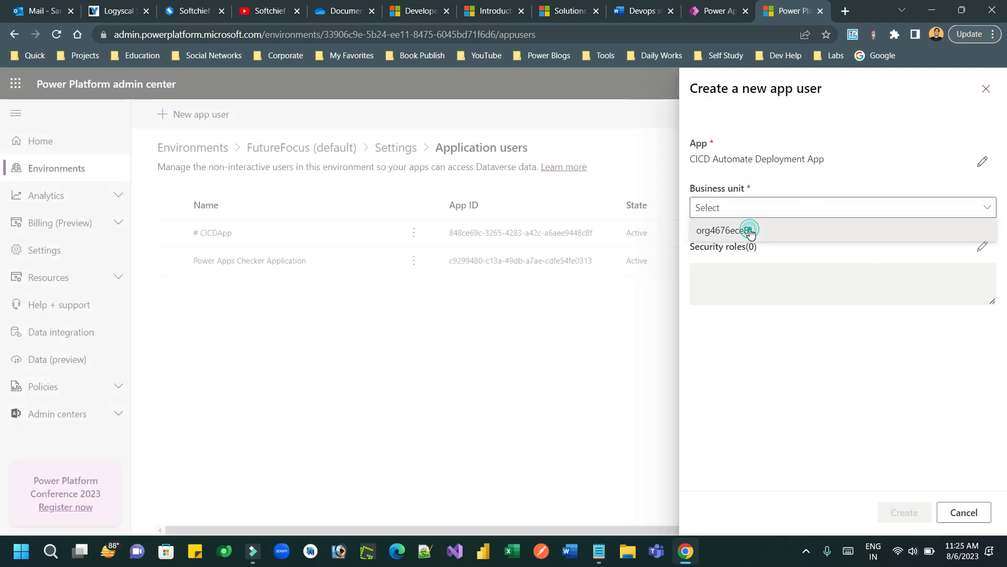
pyautogui.click(982, 247)
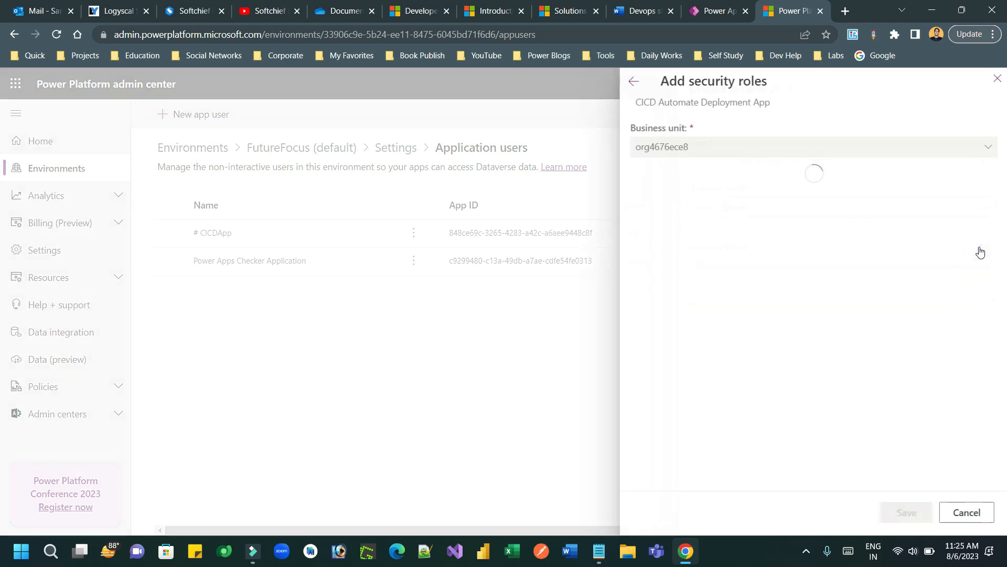
pyautogui.moveTo(1001, 138); pyautogui.dragTo(1003, 488)
pyautogui.click(651, 350)
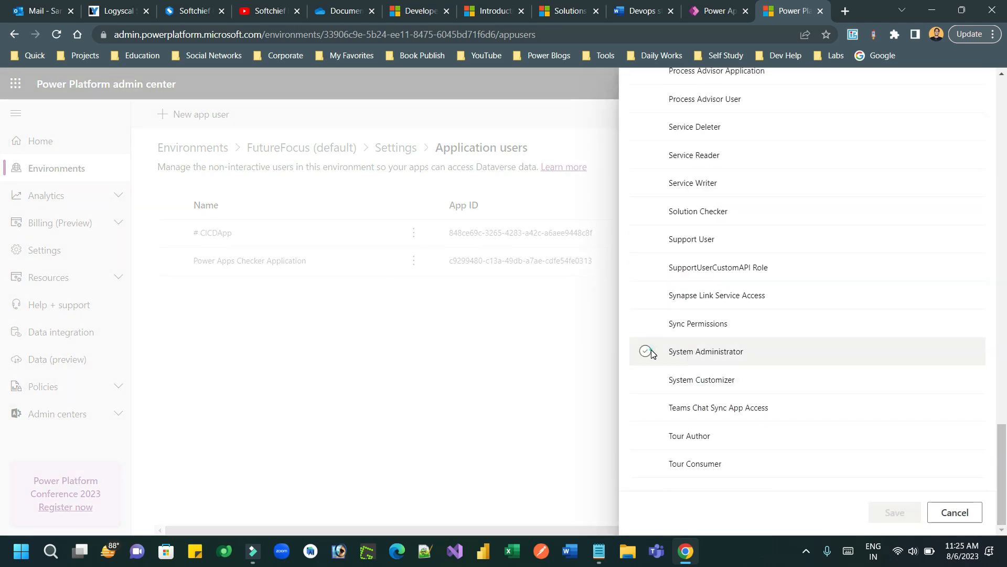
pyautogui.click(896, 522)
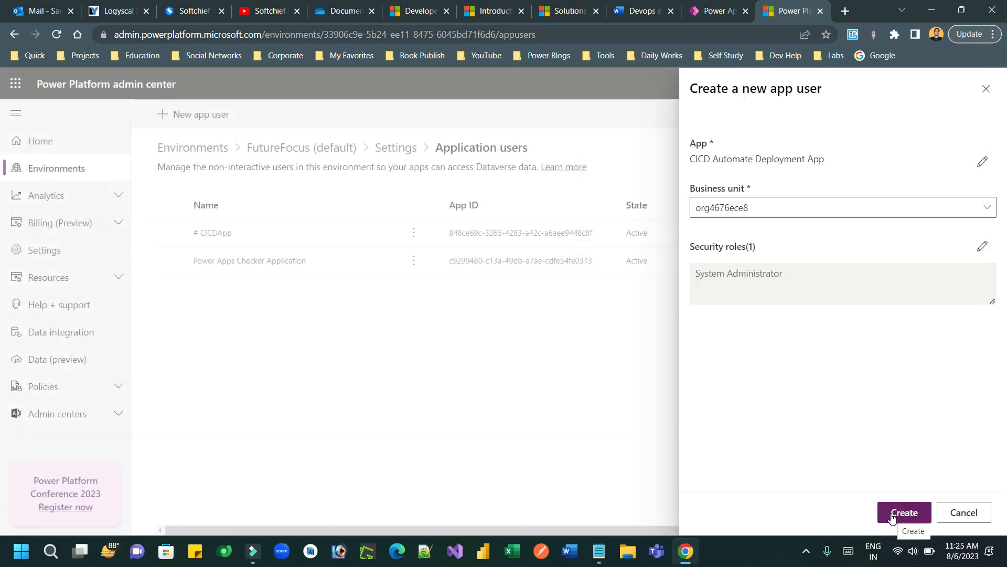
pyautogui.click(911, 516)
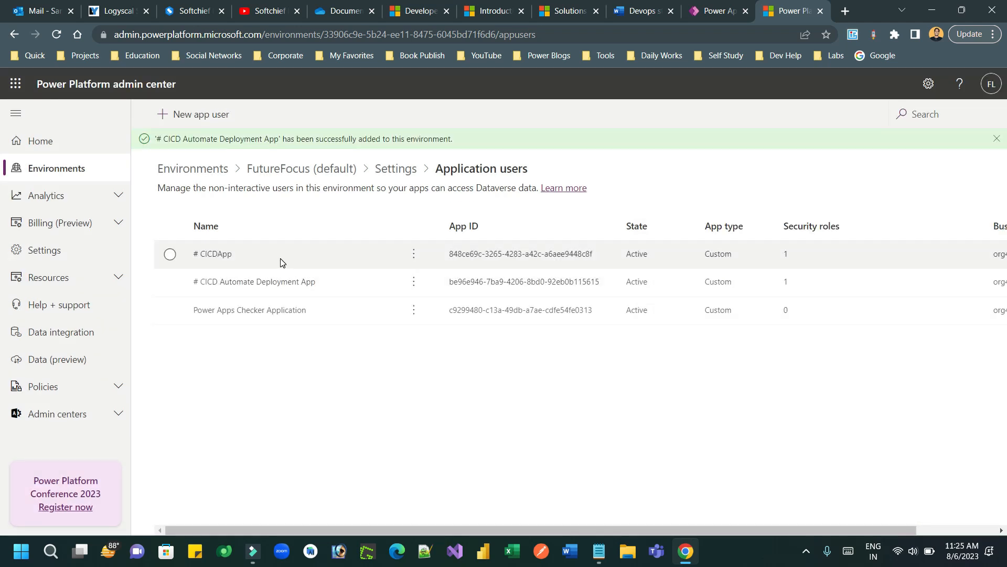
pyautogui.click(77, 169)
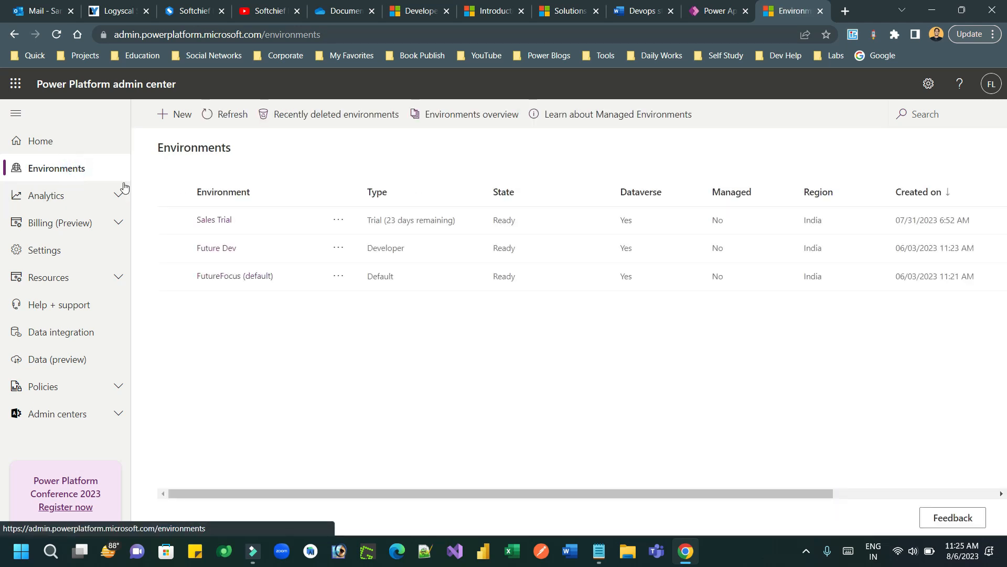
# Step: Open the Future Dev environment's Settings and its Application users list
pyautogui.click(211, 250)
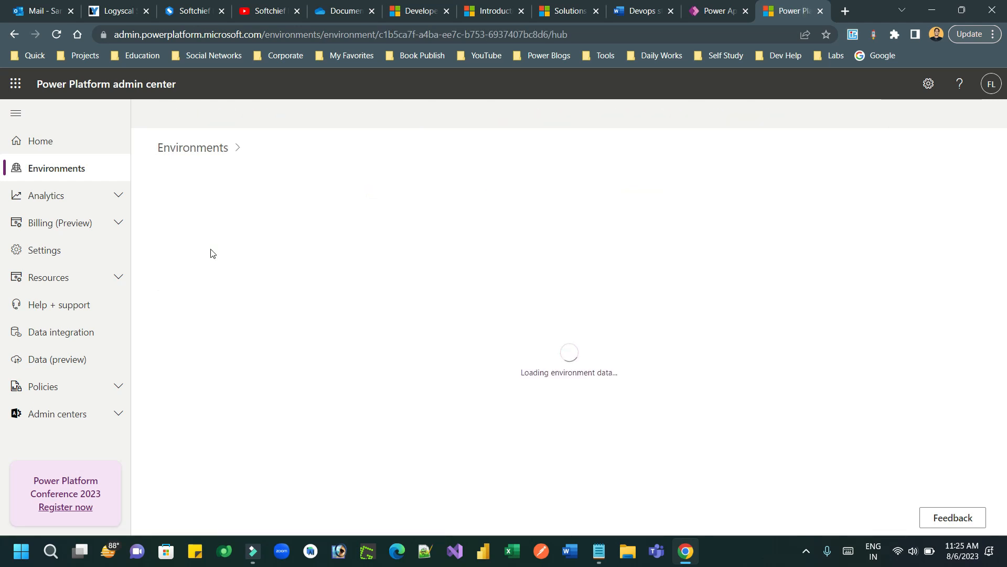
pyautogui.click(82, 168)
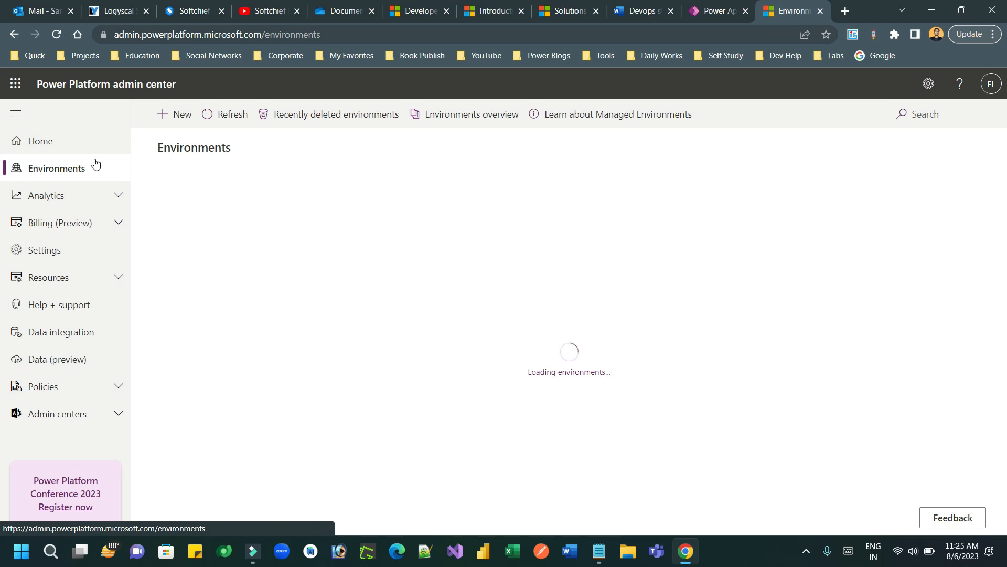
pyautogui.click(339, 248)
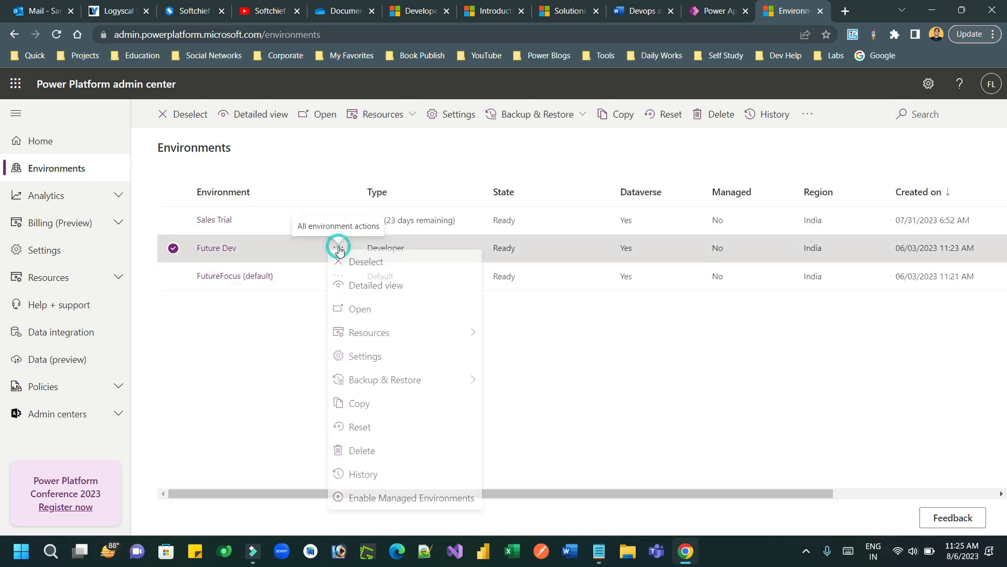
pyautogui.click(388, 360)
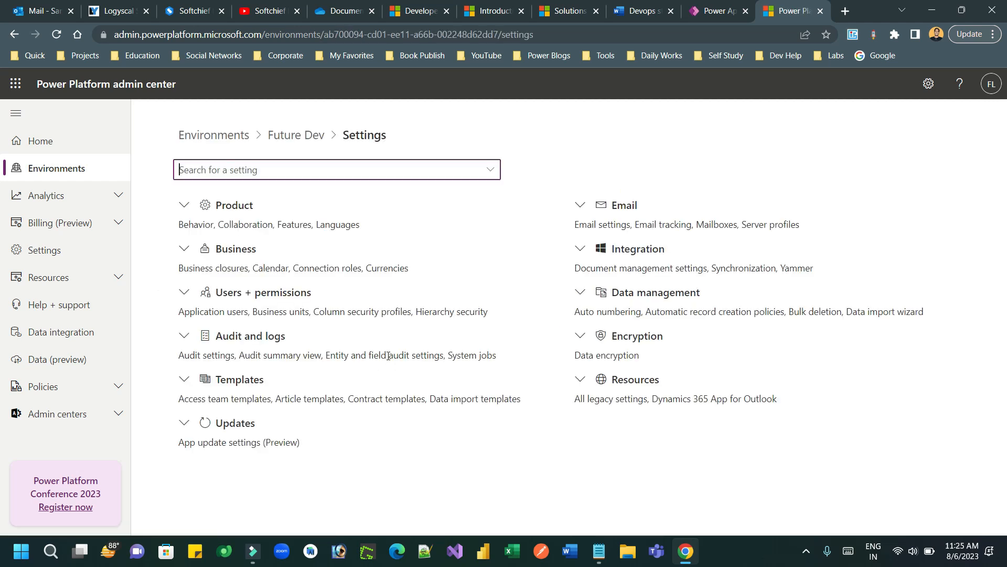
pyautogui.click(188, 297)
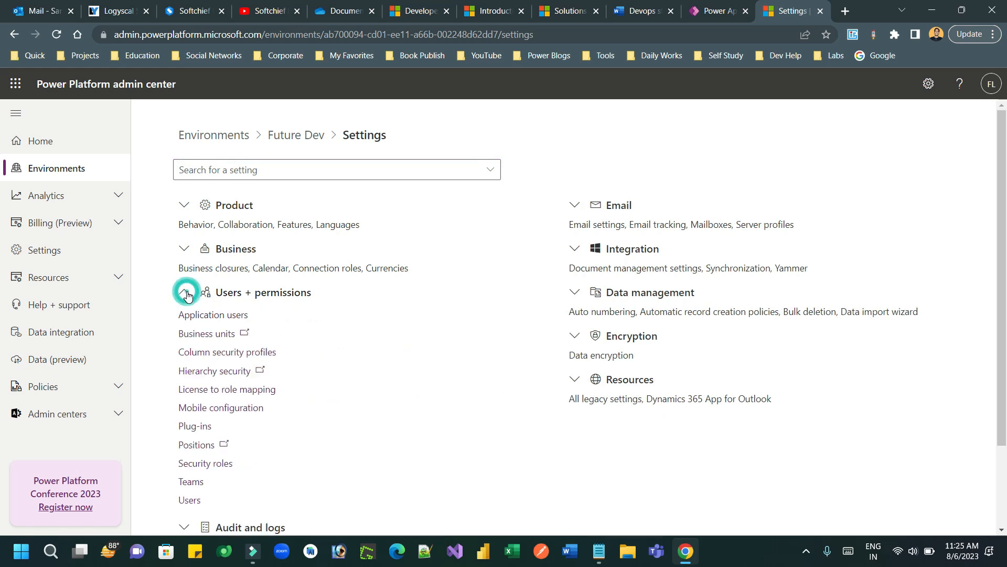
pyautogui.click(228, 317)
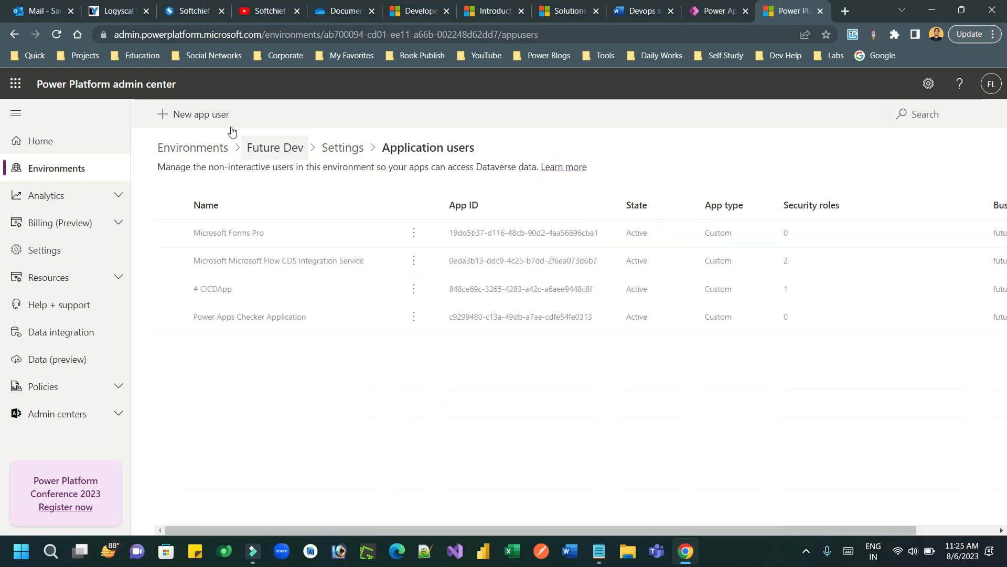
# Step: Start a new app user using the CICD Automate Deployment App
pyautogui.click(212, 117)
pyautogui.click(747, 163)
pyautogui.click(733, 235)
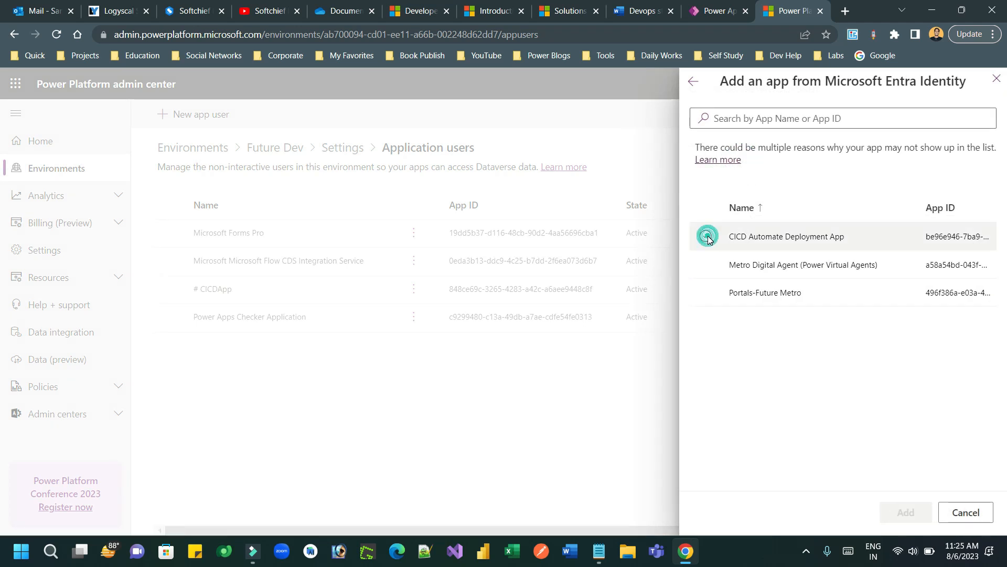
pyautogui.click(899, 511)
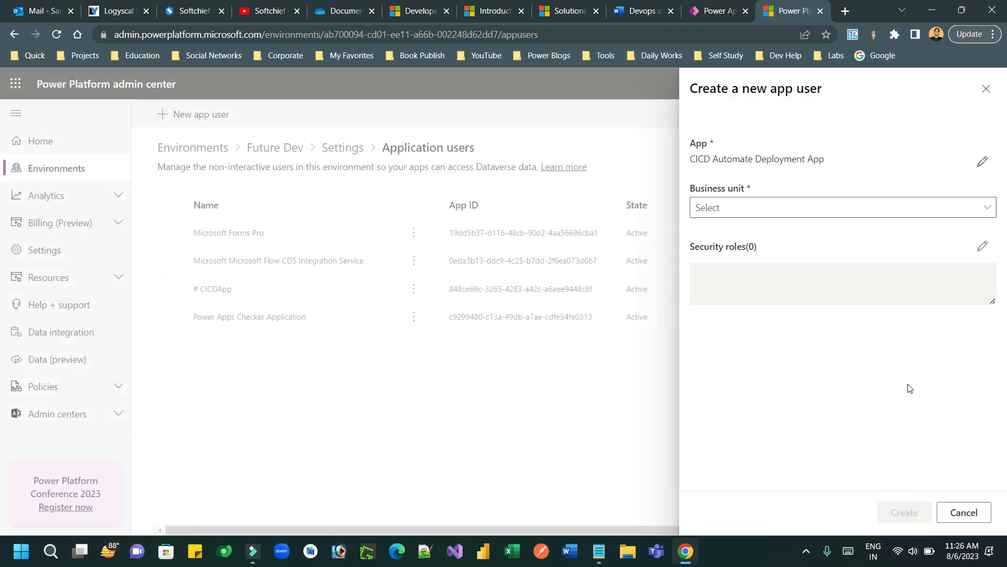
# Step: Set business unit futuredev and the System Administrator role, then create the user
pyautogui.click(951, 208)
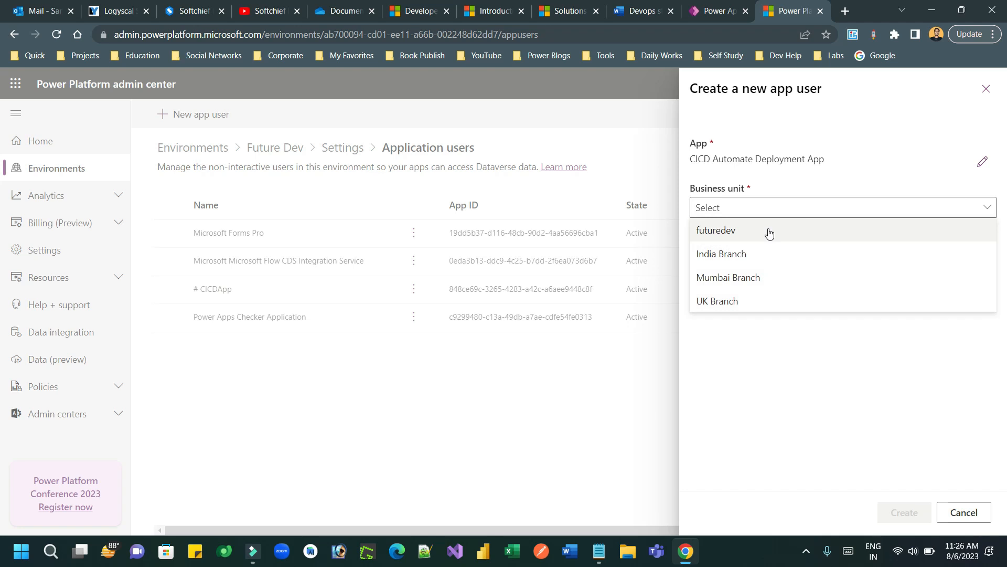
pyautogui.click(769, 233)
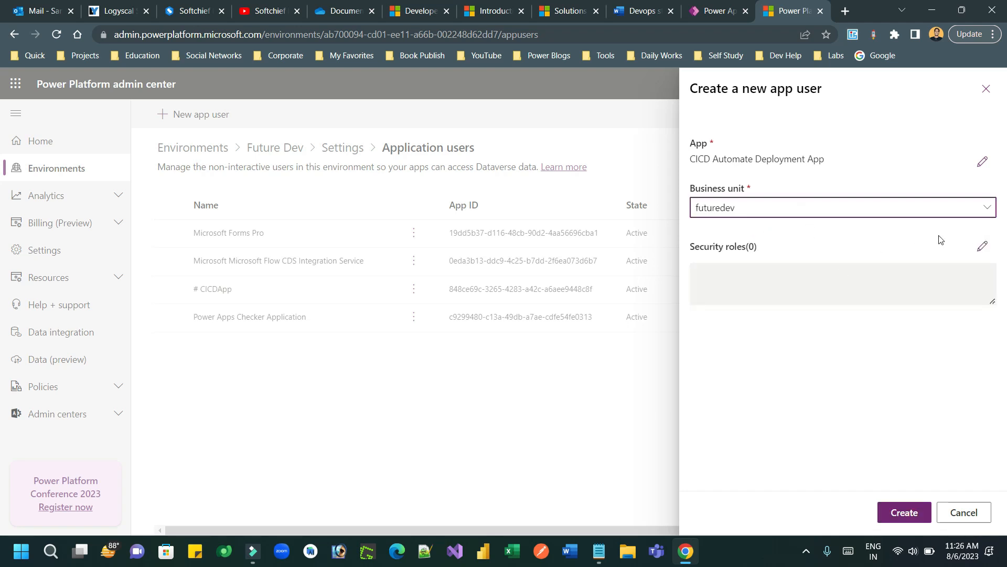
pyautogui.click(981, 248)
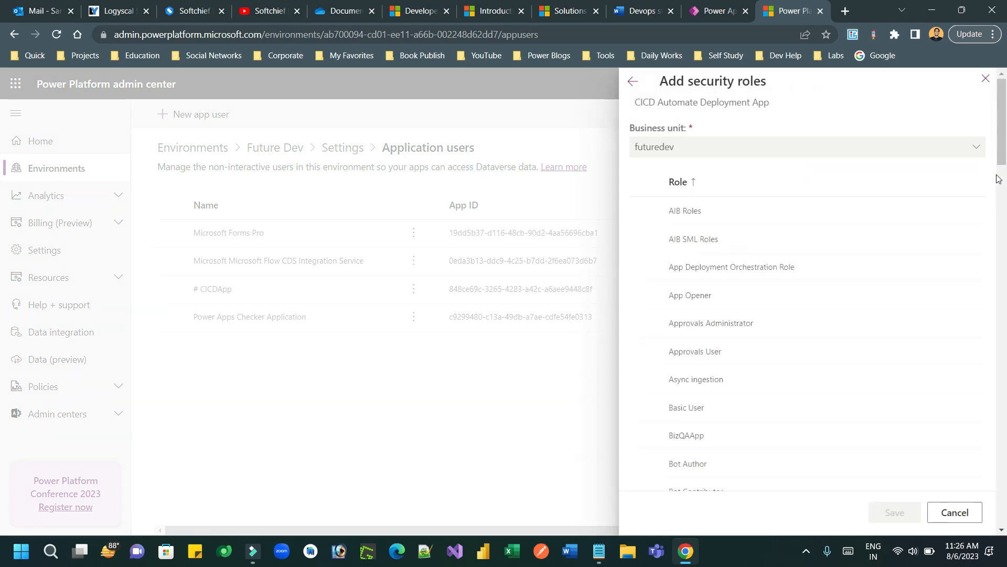
pyautogui.moveTo(999, 173); pyautogui.dragTo(999, 504)
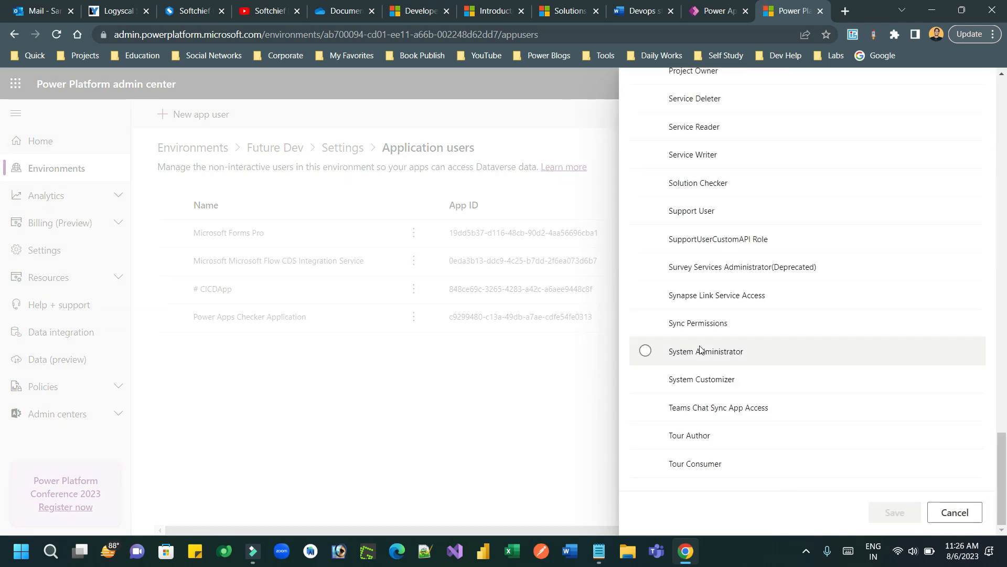
pyautogui.click(645, 350)
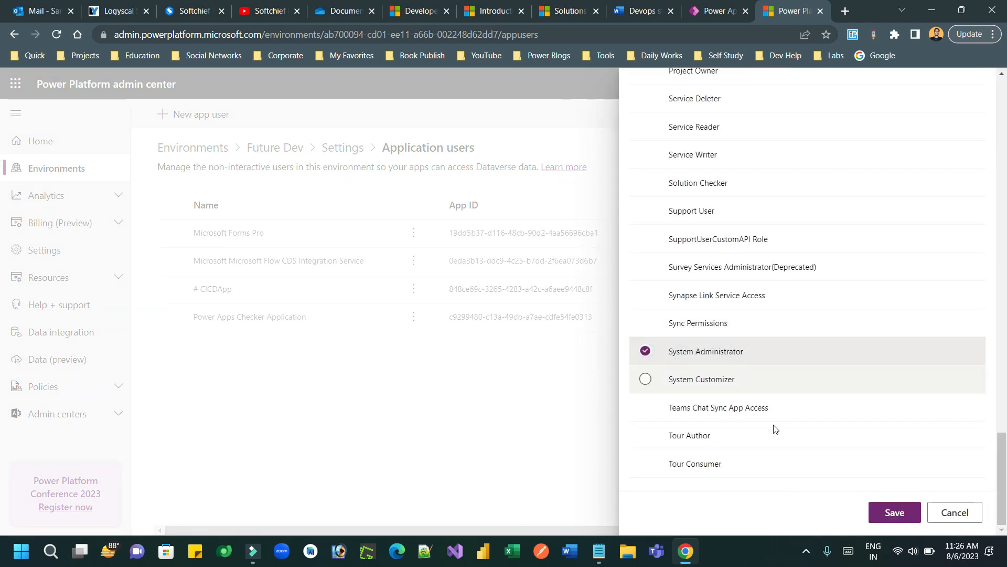
pyautogui.click(894, 513)
pyautogui.click(890, 517)
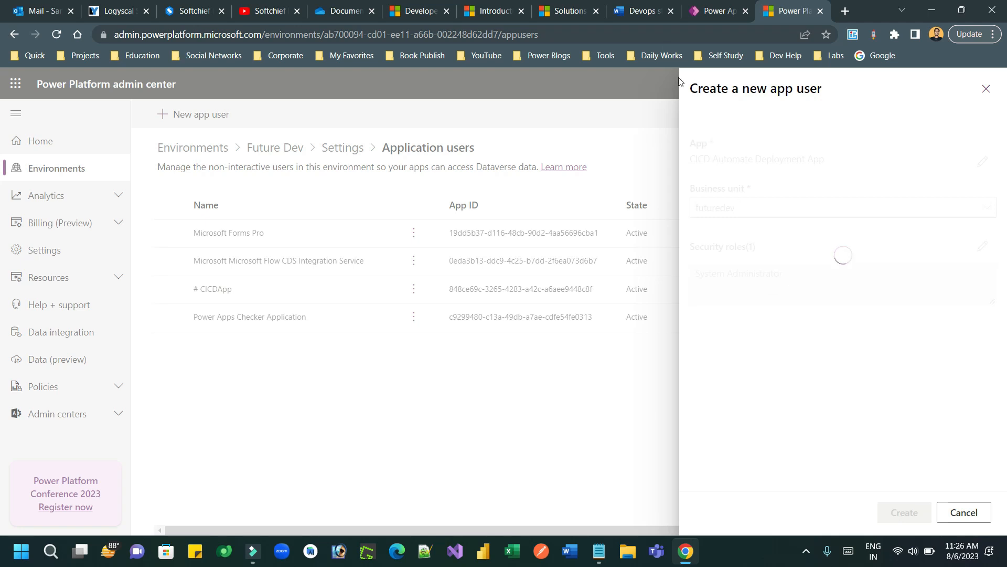
pyautogui.click(641, 14)
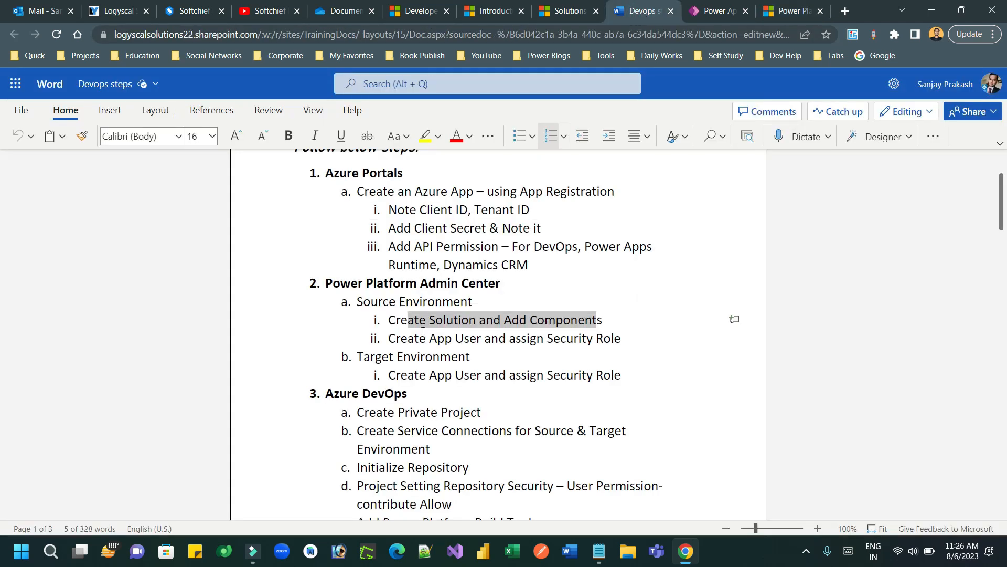
pyautogui.moveTo(402, 340); pyautogui.dragTo(609, 340)
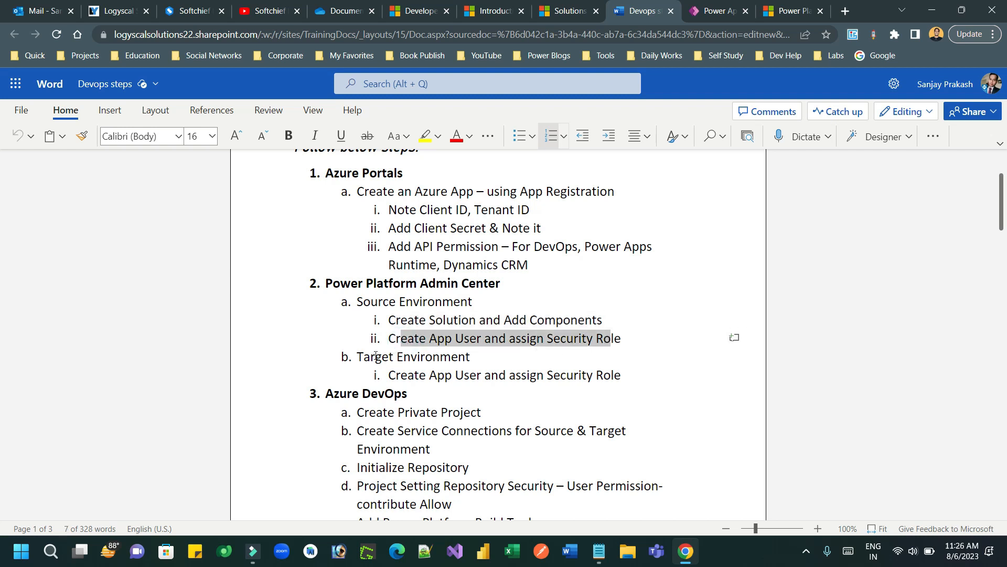
pyautogui.moveTo(414, 376); pyautogui.dragTo(563, 378)
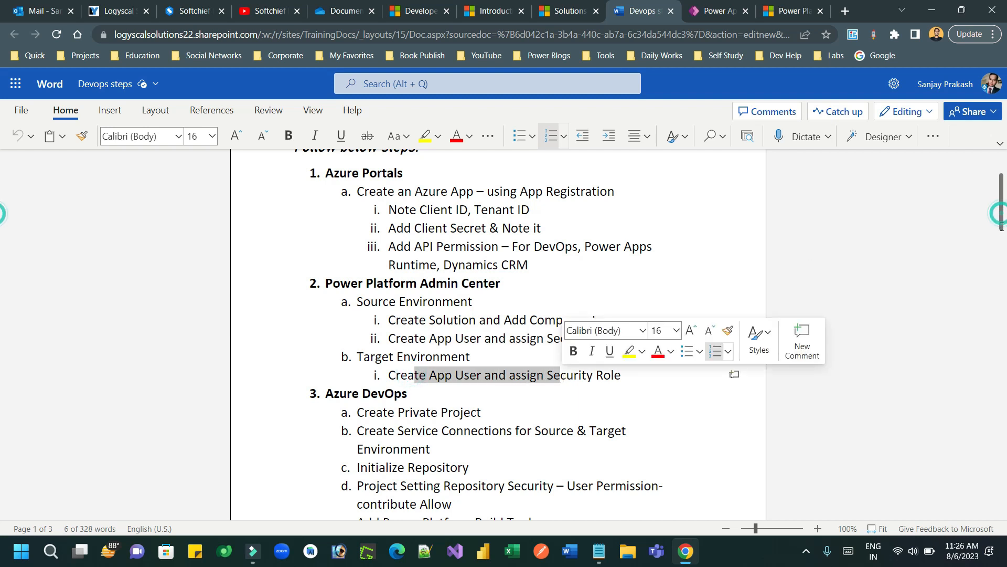
pyautogui.click(709, 285)
pyautogui.scroll(-5, 708, 285)
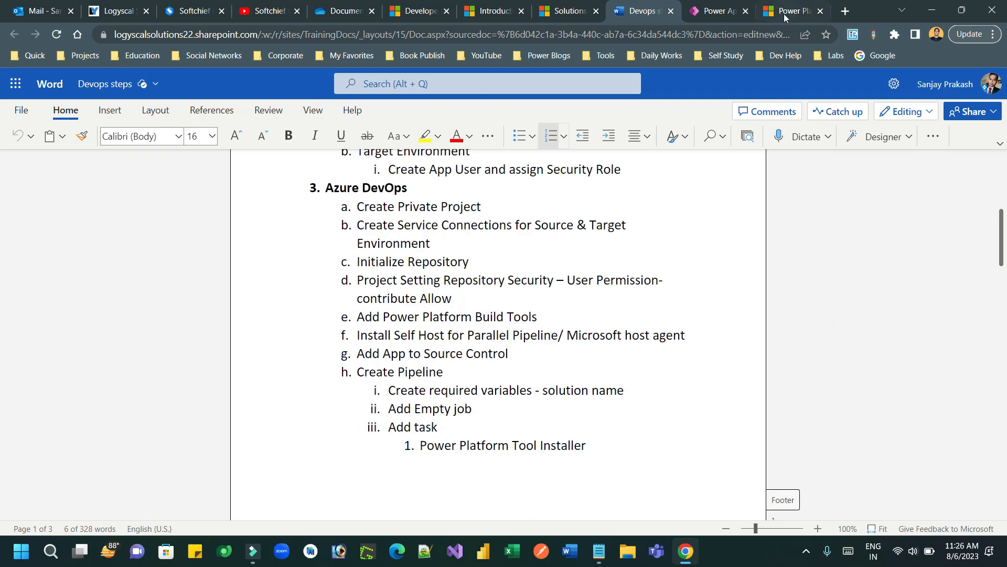
pyautogui.click(784, 14)
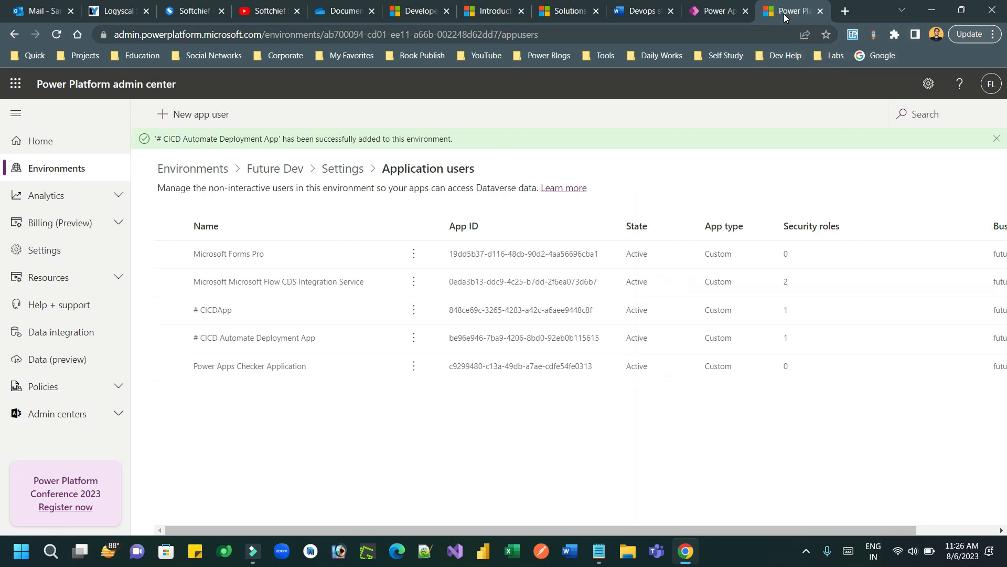
# Step: Reopen the Power Platform admin center in a fresh tab and list its environments
pyautogui.click(821, 11)
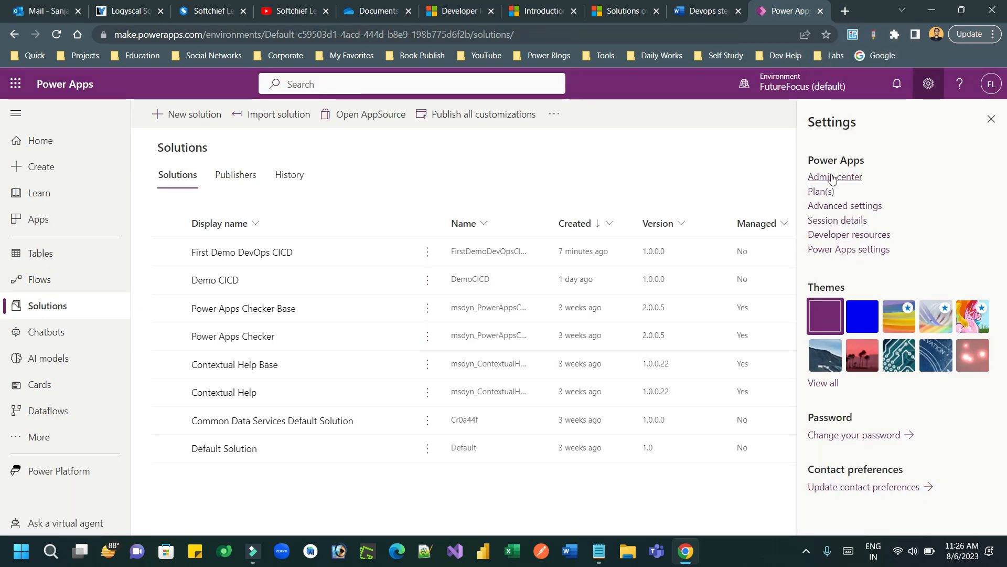
pyautogui.click(83, 470)
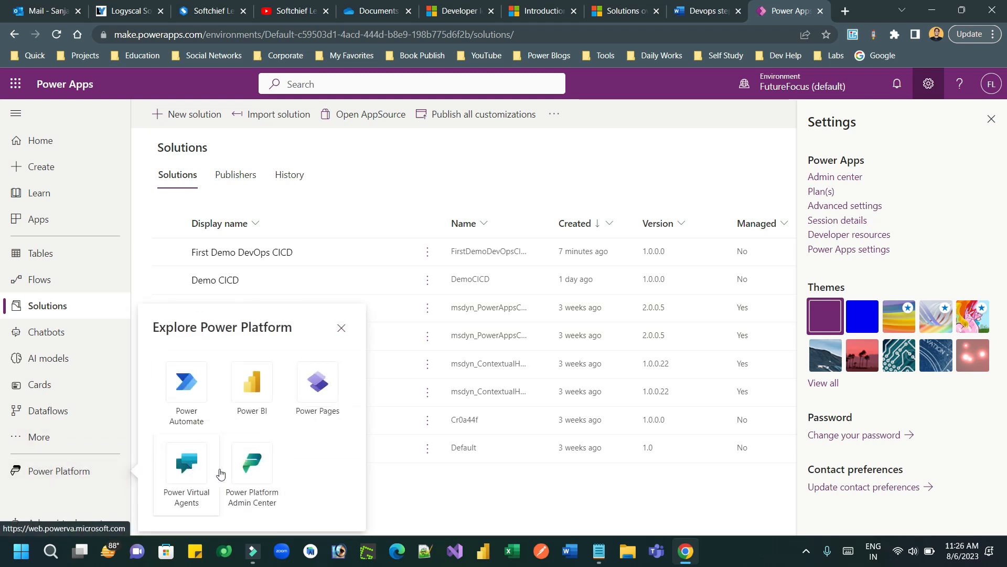
pyautogui.click(252, 473)
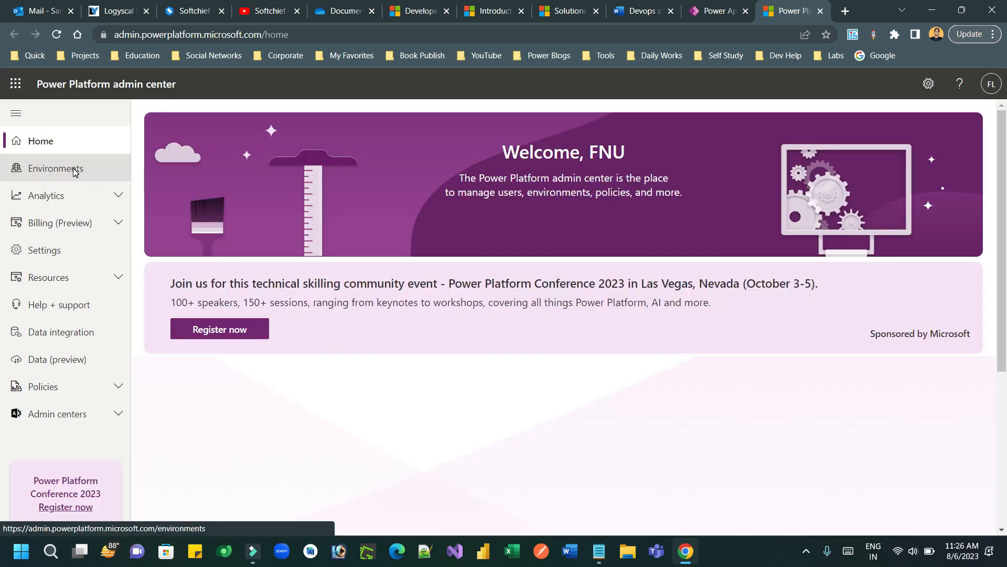
pyautogui.click(74, 171)
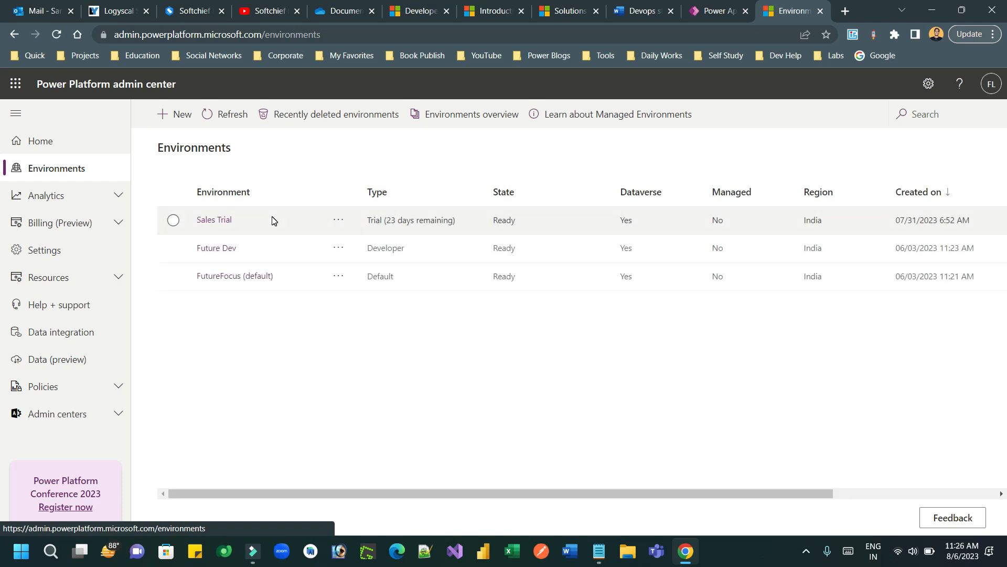
pyautogui.click(339, 278)
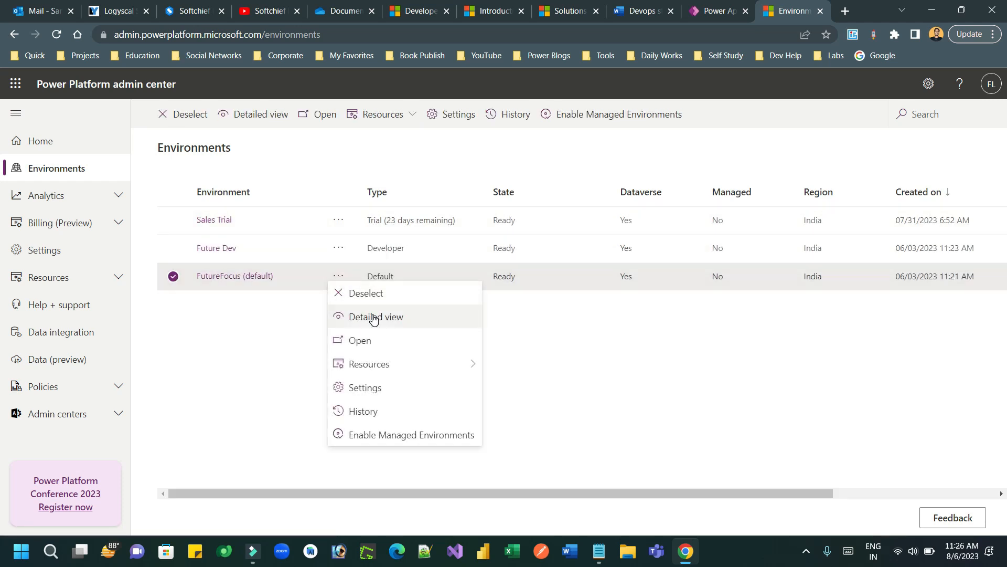
pyautogui.click(373, 317)
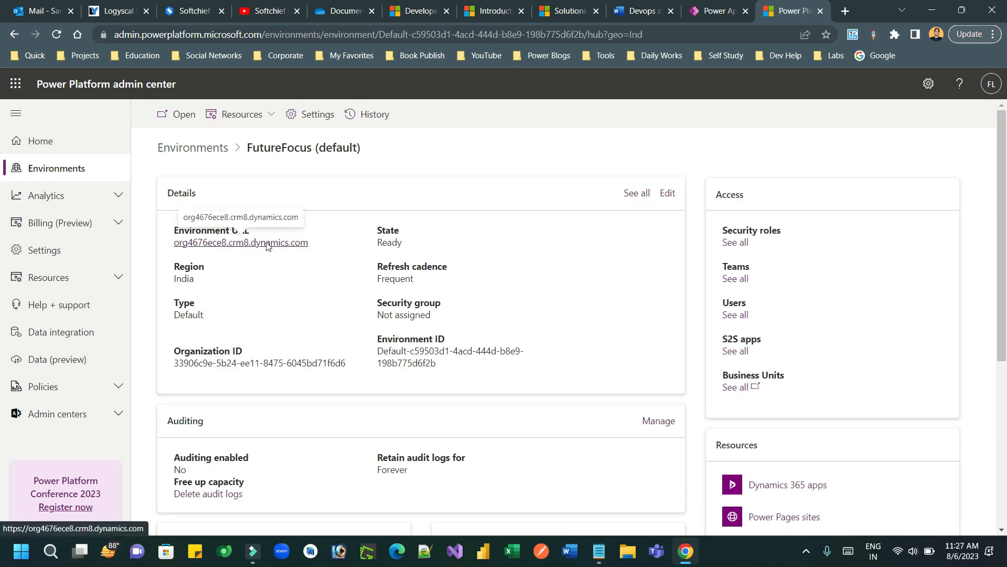
pyautogui.rightClick(267, 245)
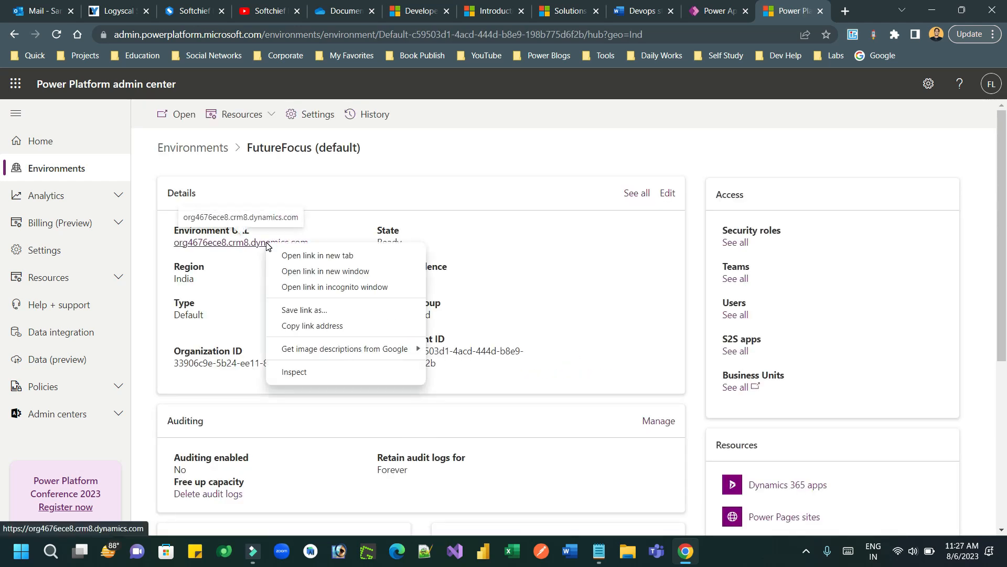
pyautogui.click(323, 330)
pyautogui.click(599, 551)
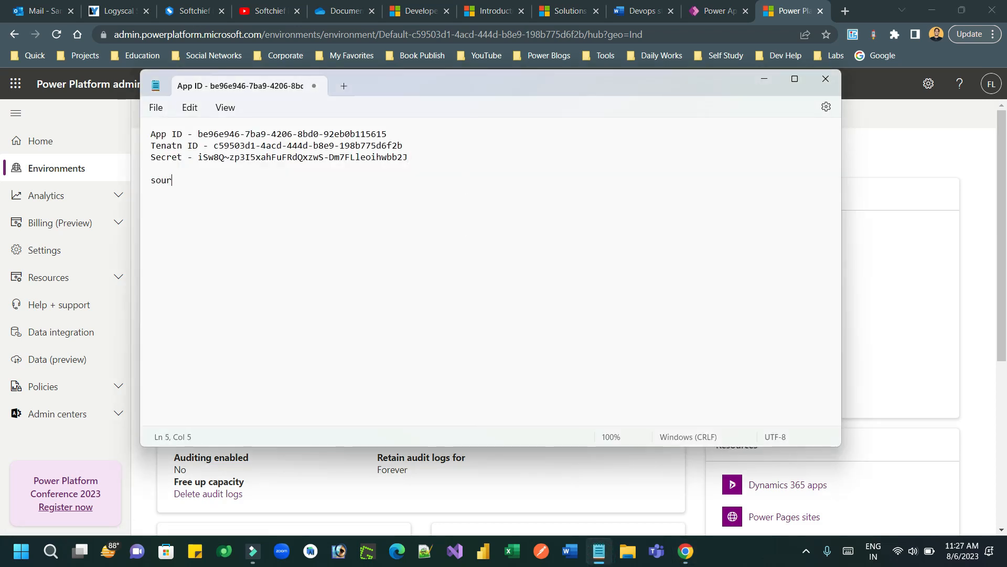
pyautogui.hotkey('ctrl', 'v')
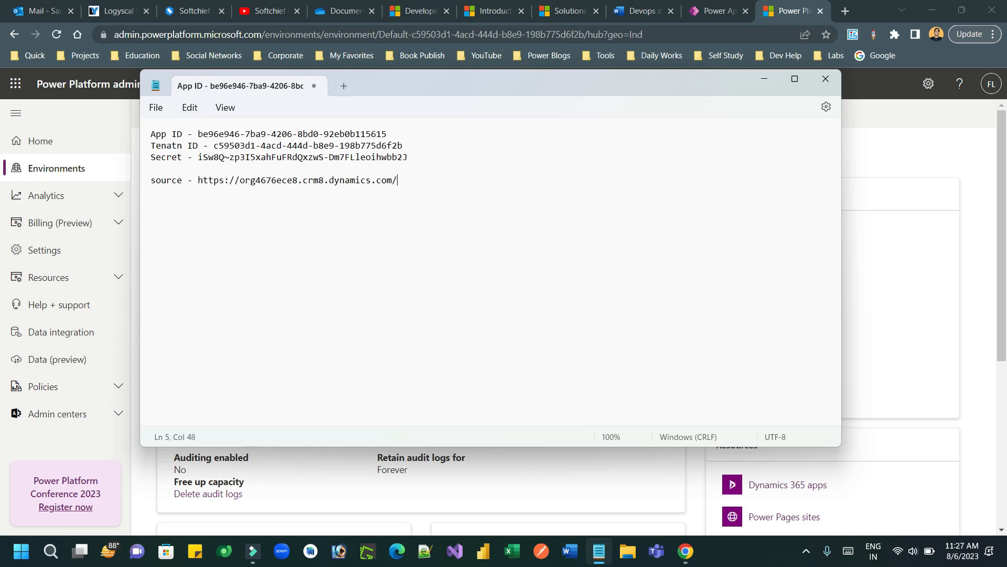
pyautogui.click(981, 146)
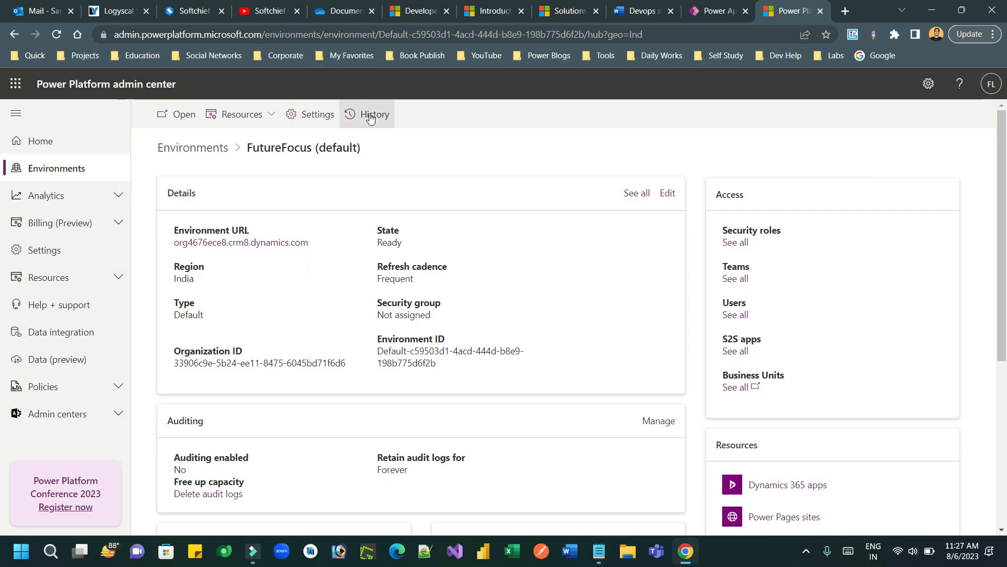
pyautogui.click(187, 148)
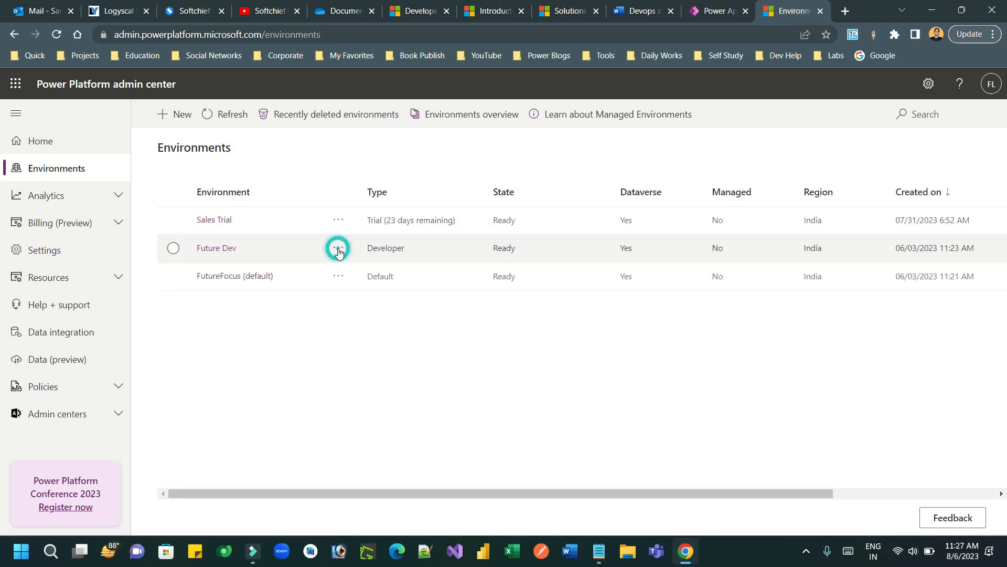
# Step: Copy the Future Dev environment URL from its details and paste it after 'target -' in Notepad
pyautogui.click(338, 247)
pyautogui.click(382, 291)
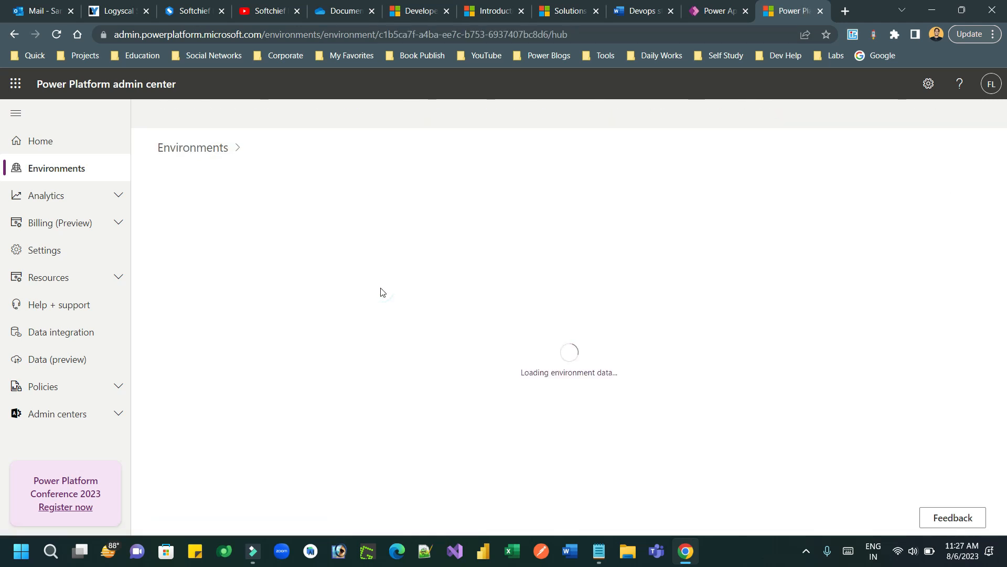
pyautogui.rightClick(237, 245)
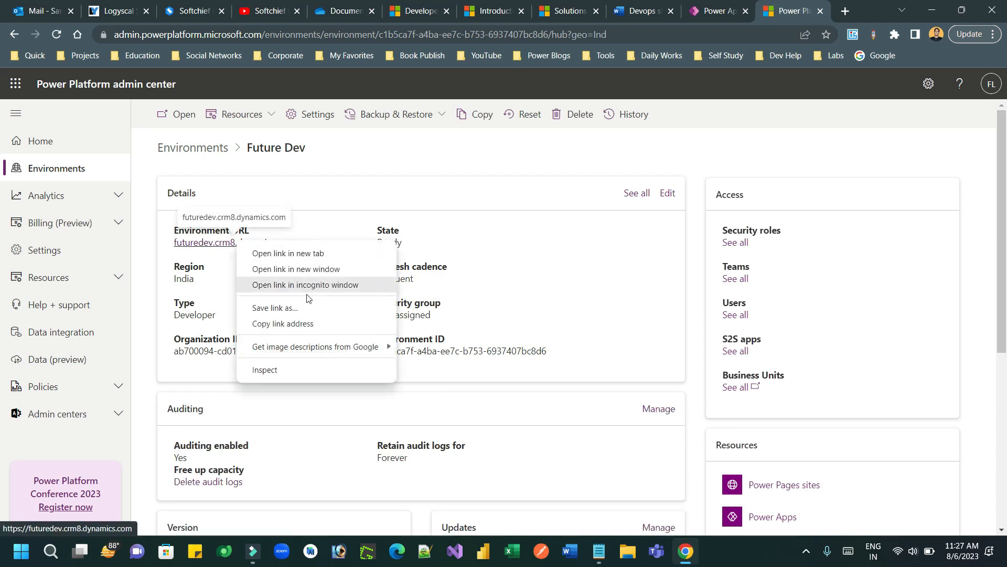
pyautogui.click(308, 325)
pyautogui.hotkey('alt', 'Tab')
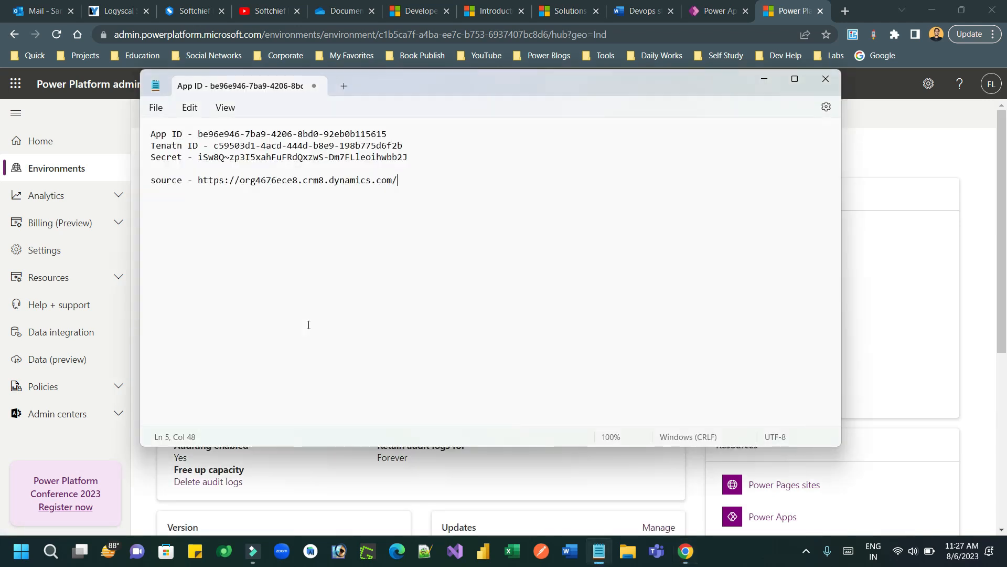
pyautogui.write('et -')
pyautogui.hotkey('ctrl', 'v')
# Step: Close the Power Platform admin center tab and return to the remaining browser tabs
pyautogui.hotkey('alt', 'Tab')
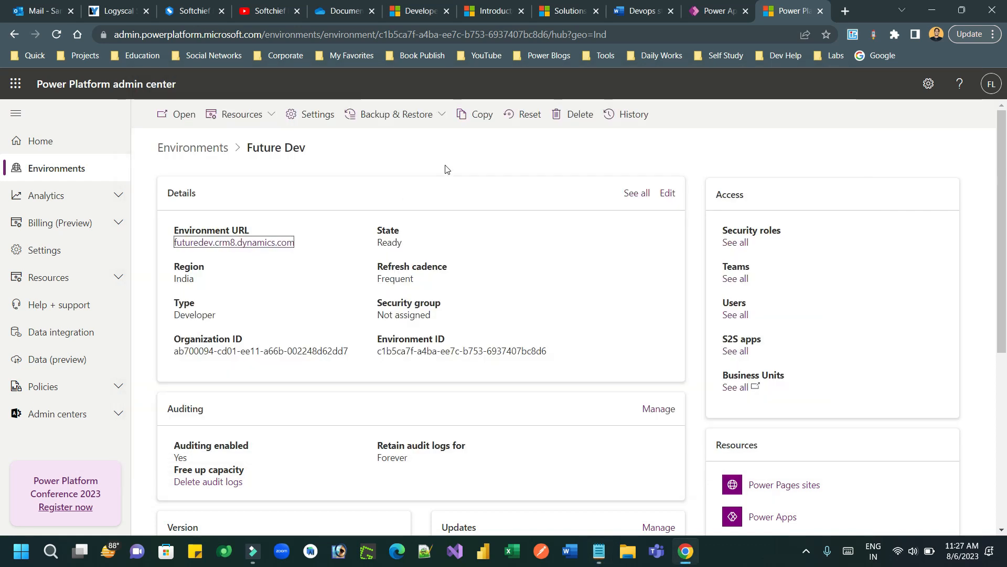
pyautogui.click(820, 11)
pyautogui.click(702, 11)
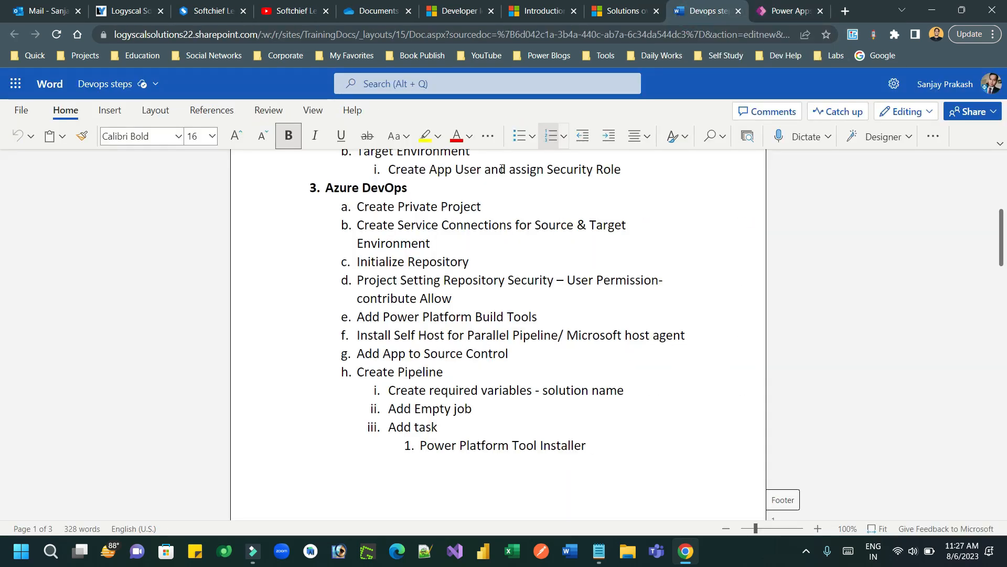
pyautogui.click(790, 11)
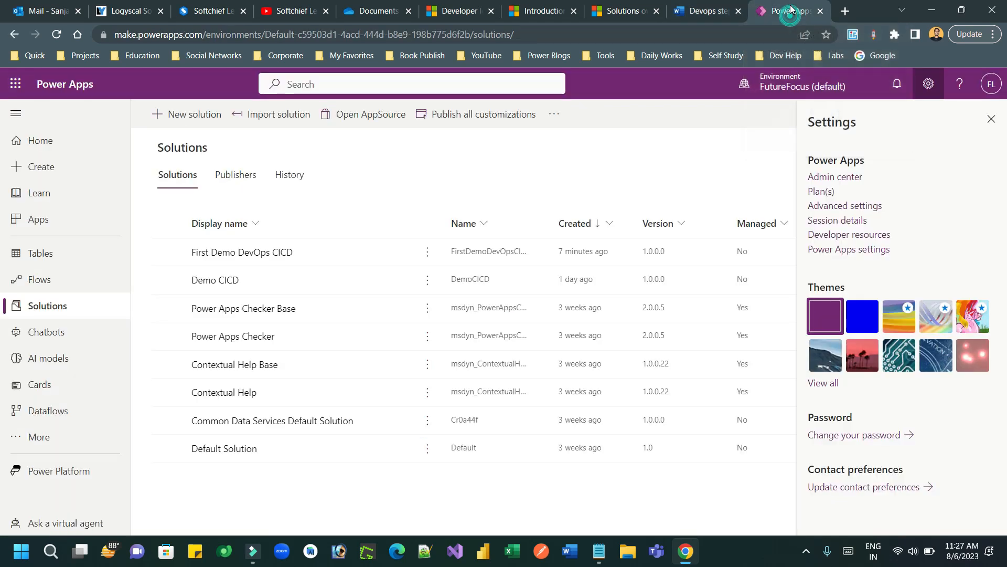
# Step: In Azure DevOps, start a new project named 'Automate CICD Power App Solution' with the same description
pyautogui.click(845, 11)
pyautogui.write('dev')
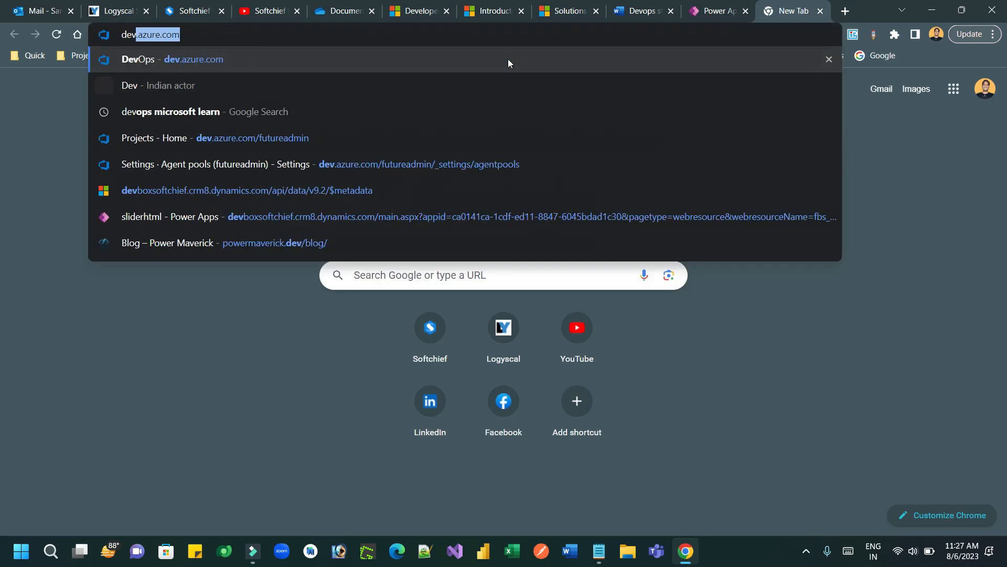
pyautogui.press('Return')
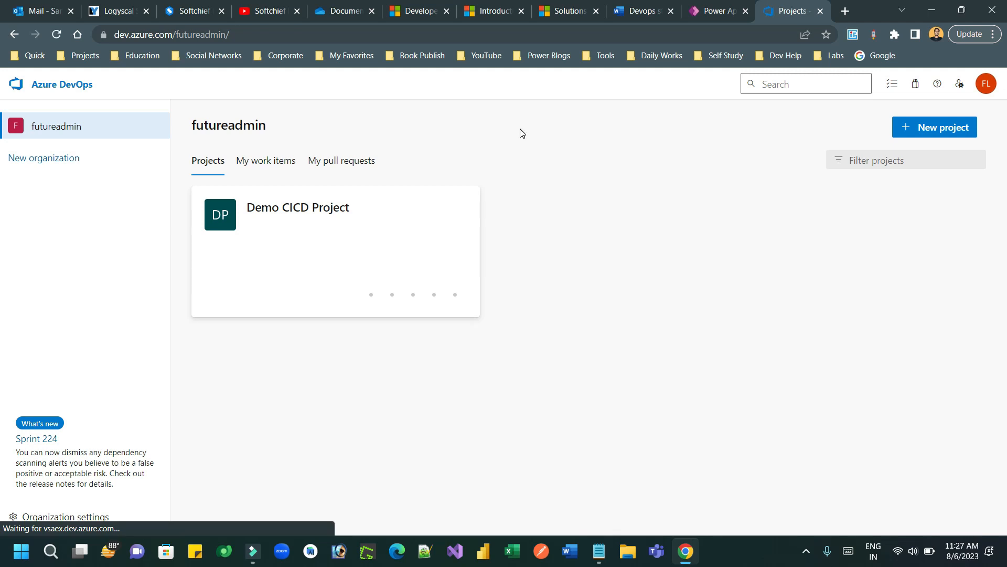
pyautogui.click(927, 129)
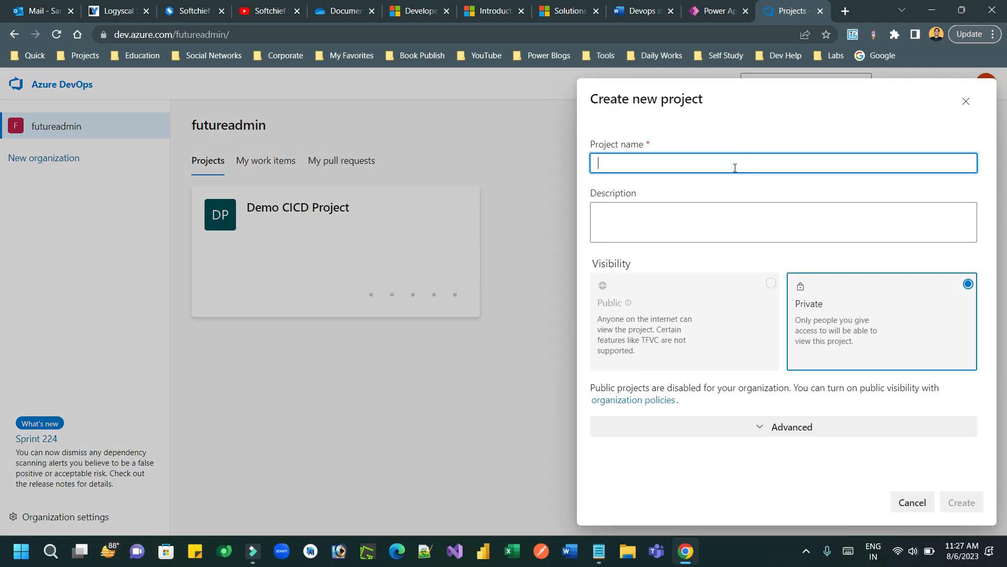
pyautogui.write('Automate CIC')
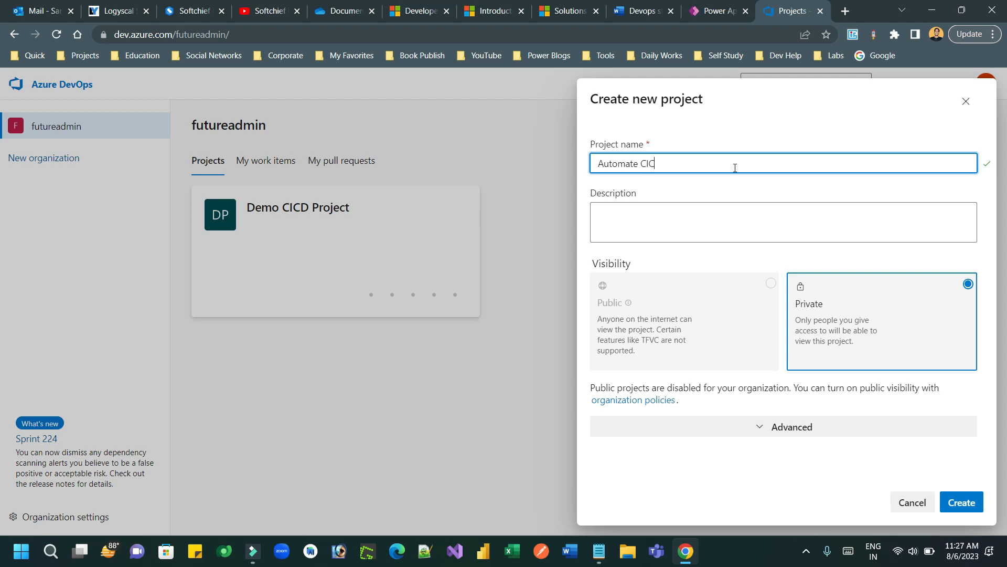
pyautogui.write('D Power App Solution')
pyautogui.moveTo(750, 163); pyautogui.dragTo(581, 161)
pyautogui.click(630, 224)
pyautogui.hotkey('ctrl', 'v')
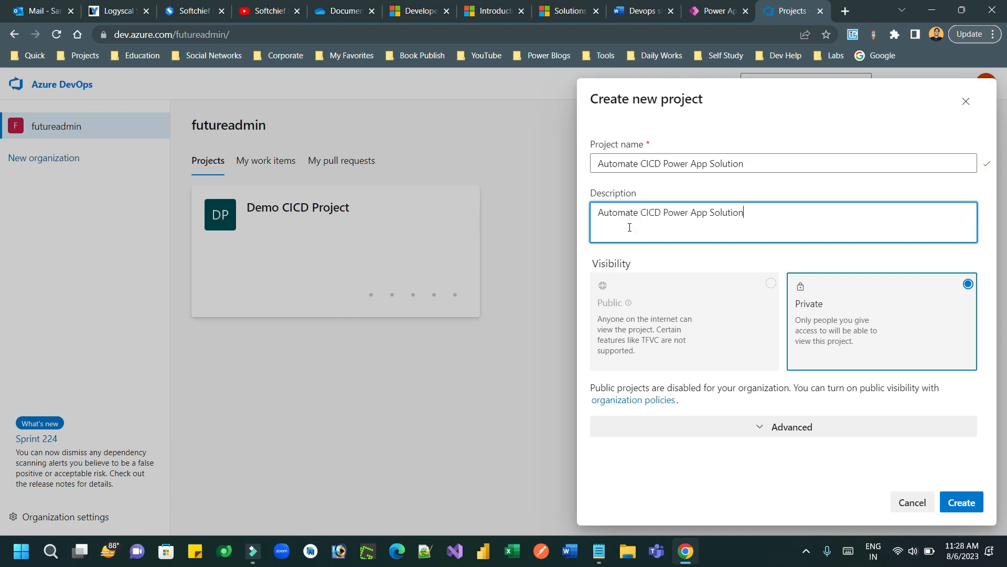
# Step: Keep the project Private with Git version control and the Basic process, and create it
pyautogui.click(882, 293)
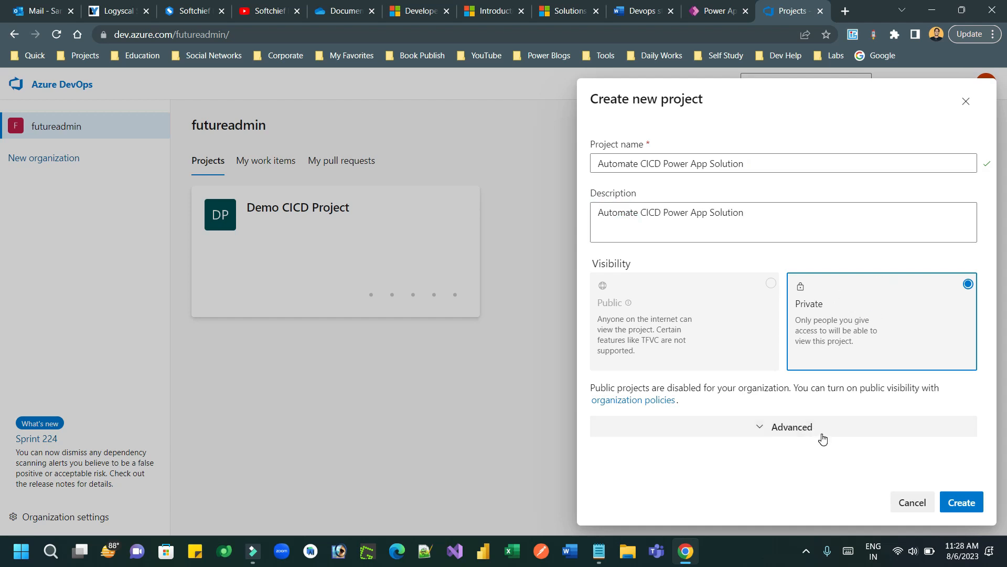
pyautogui.click(794, 428)
pyautogui.scroll(-1, 992, 351)
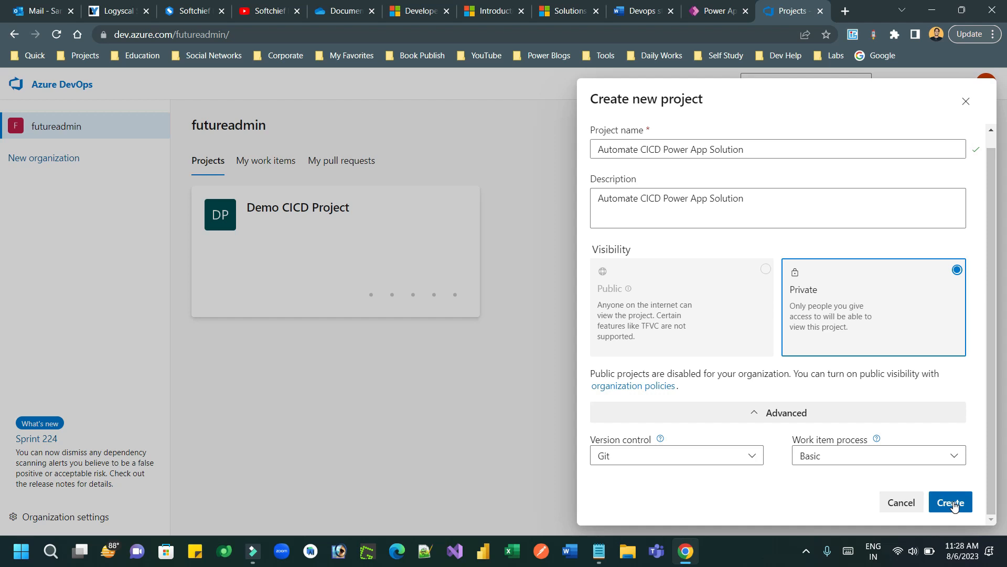
pyautogui.click(750, 459)
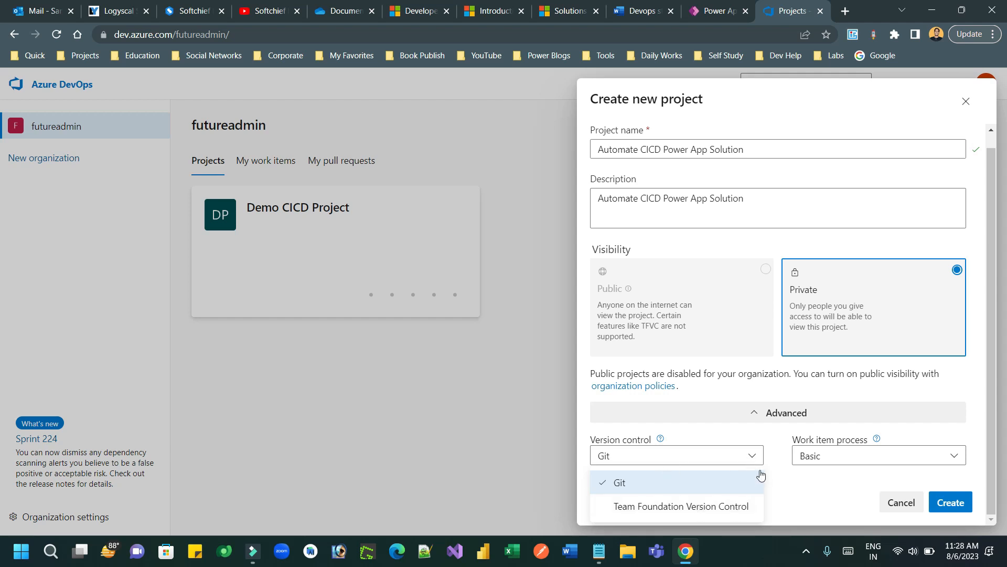
pyautogui.click(751, 458)
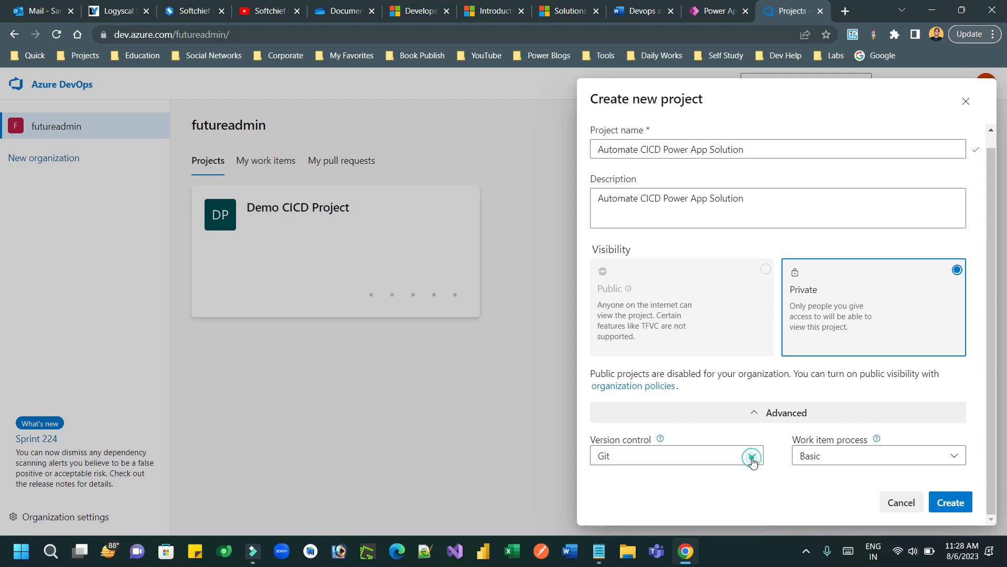
pyautogui.click(912, 463)
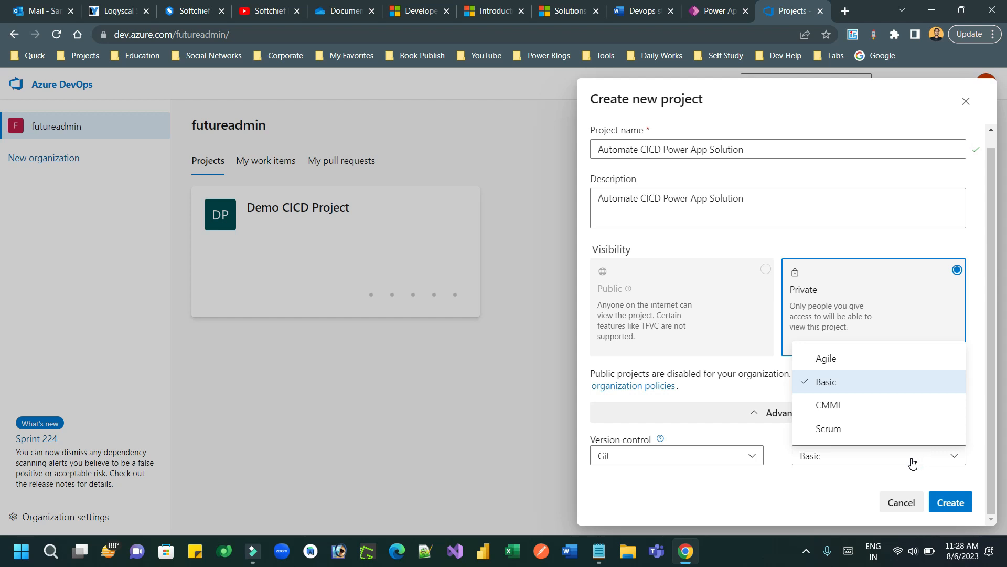
pyautogui.click(898, 463)
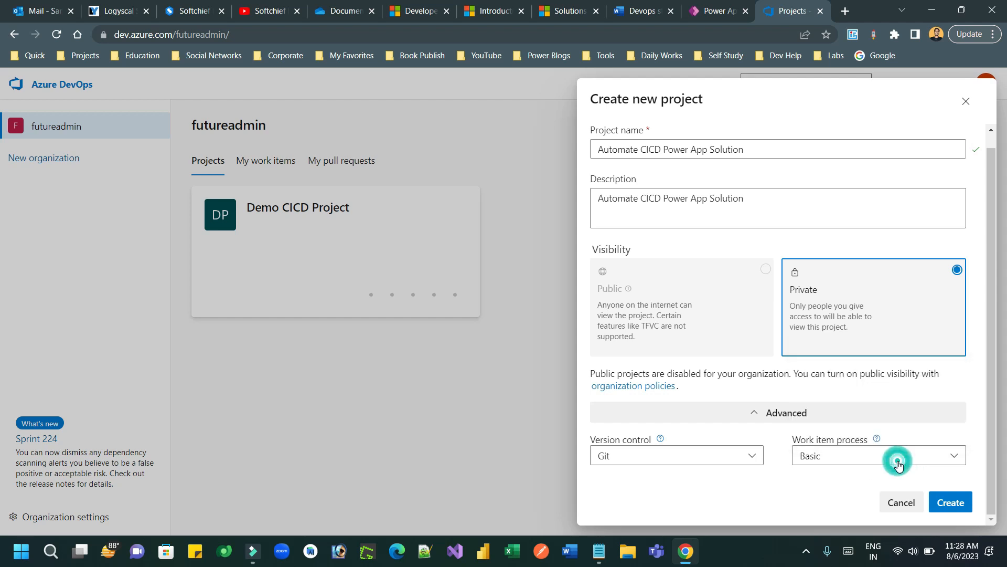
pyautogui.click(952, 502)
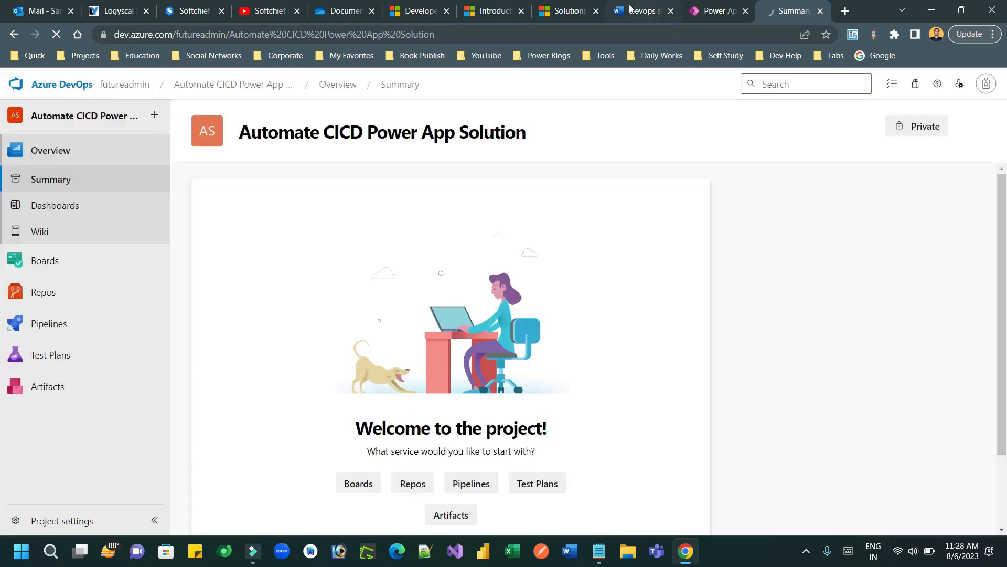
# Step: Highlight the service connections step in the Devops steps notes
pyautogui.click(631, 10)
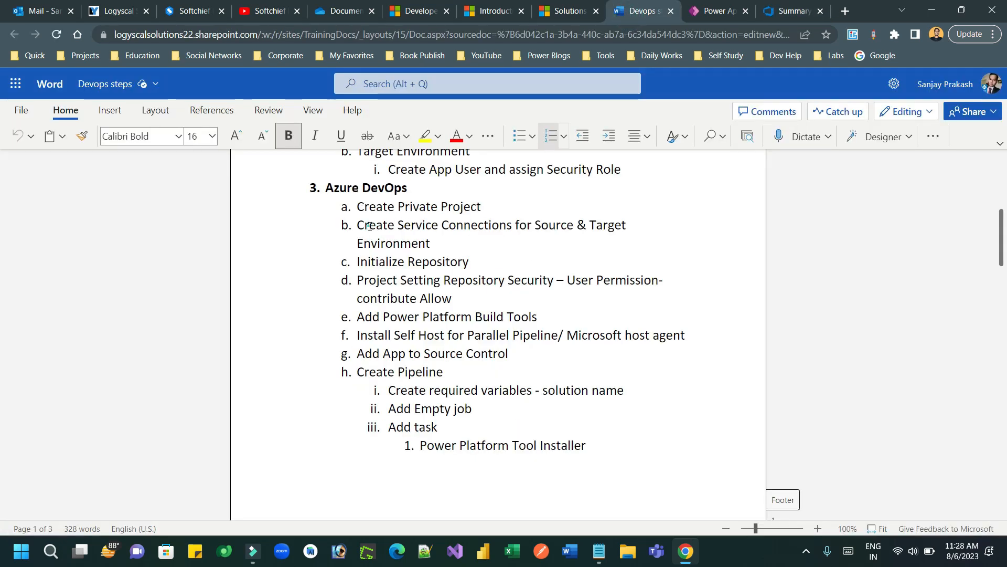
pyautogui.moveTo(370, 226); pyautogui.dragTo(431, 244)
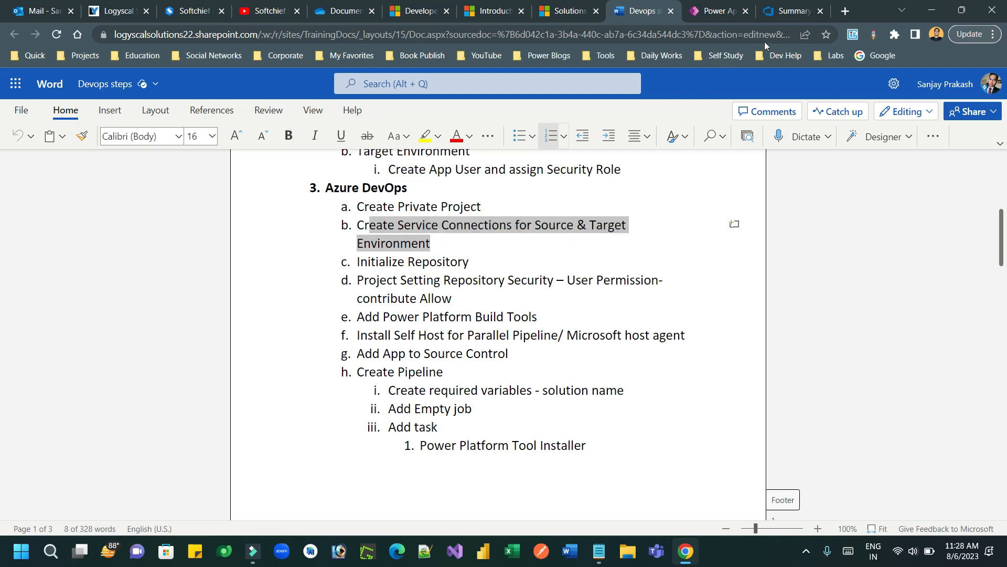
pyautogui.click(777, 12)
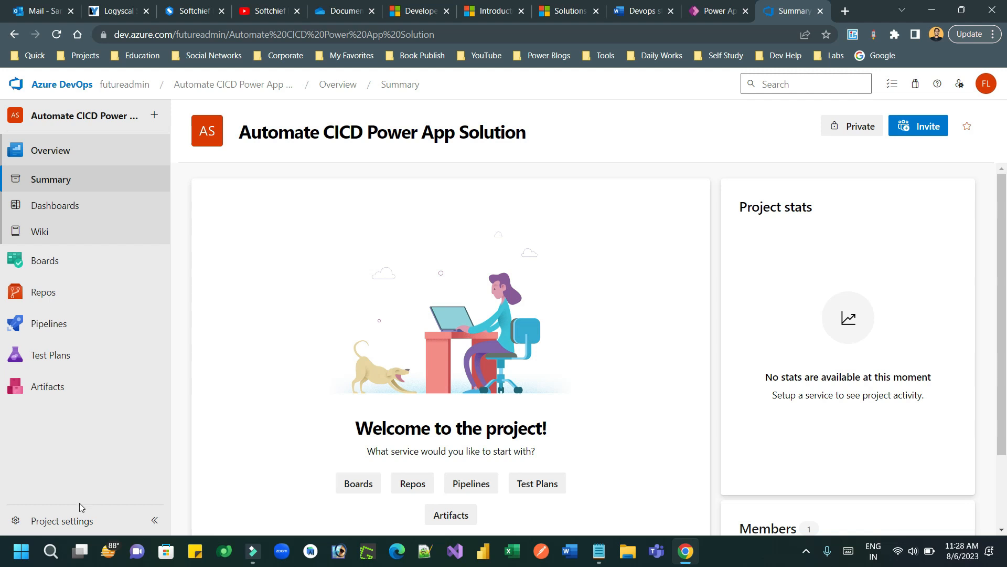
# Step: In Project settings > Service connections, start a new connection and search 'powerp' for Power Platform
pyautogui.click(74, 519)
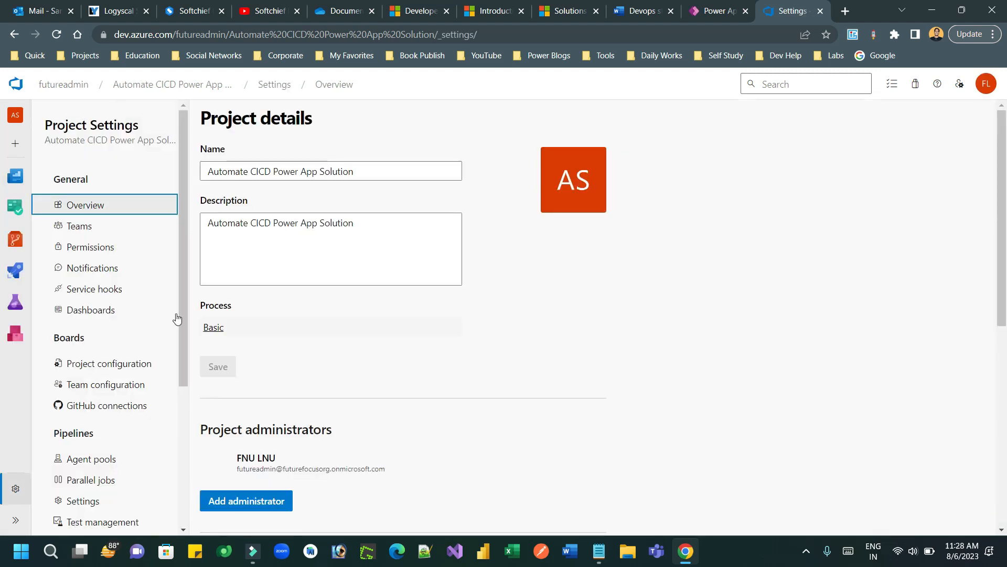
pyautogui.scroll(-2, 181, 304)
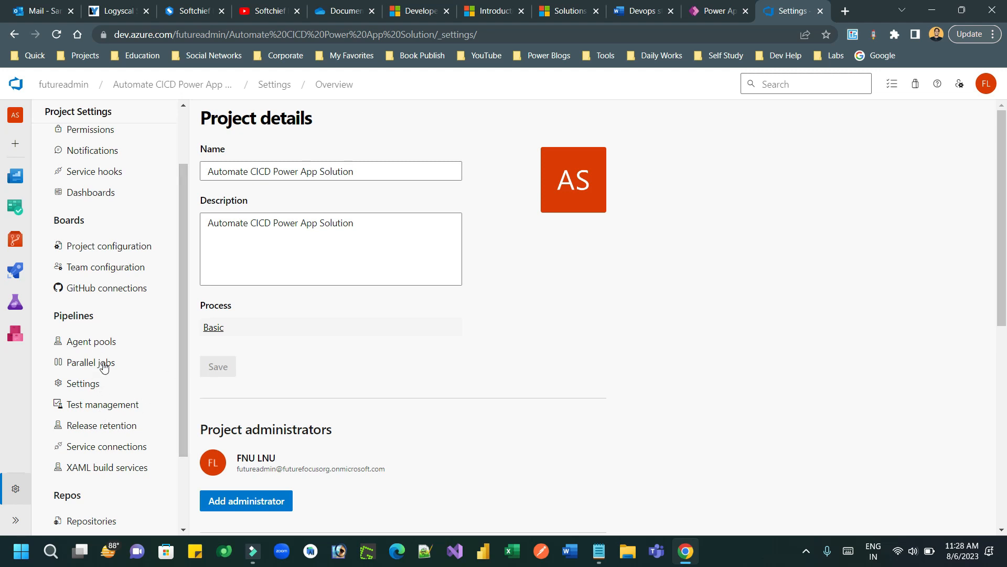
pyautogui.click(99, 447)
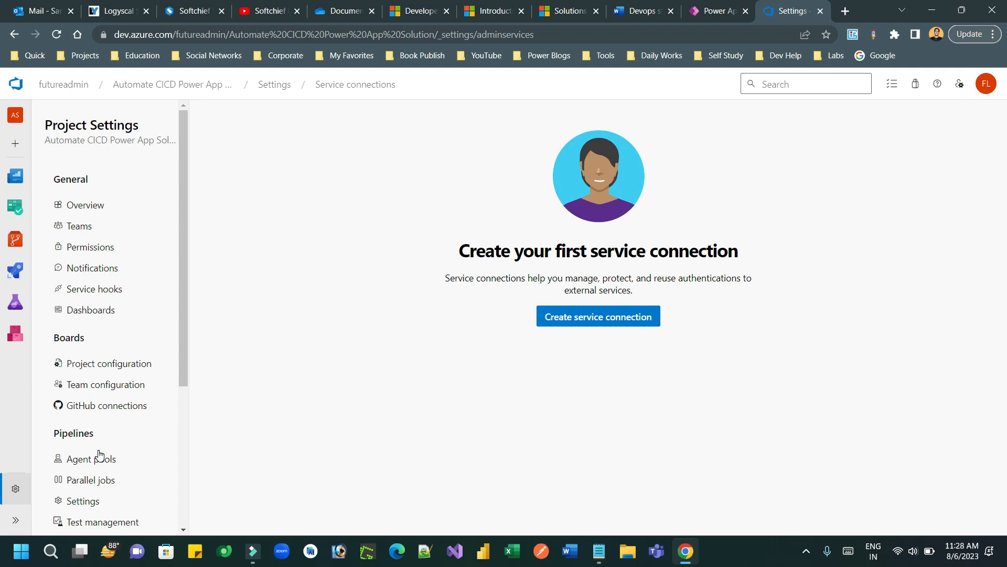
pyautogui.click(577, 317)
pyautogui.click(765, 158)
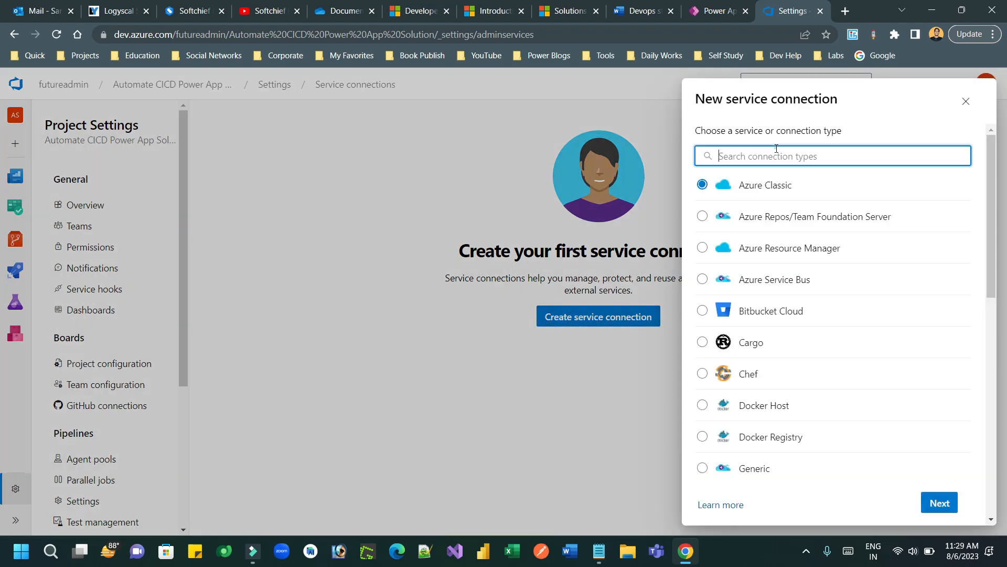
pyautogui.write('powerp')
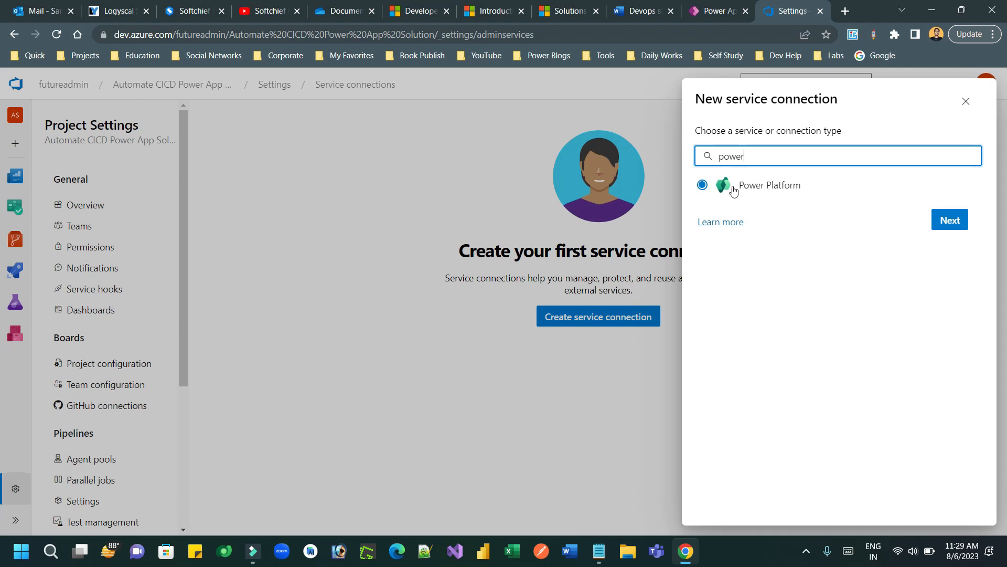
# Step: Search 'power platform build tools' and open the Microsoft Learn Build Tools article
pyautogui.click(846, 12)
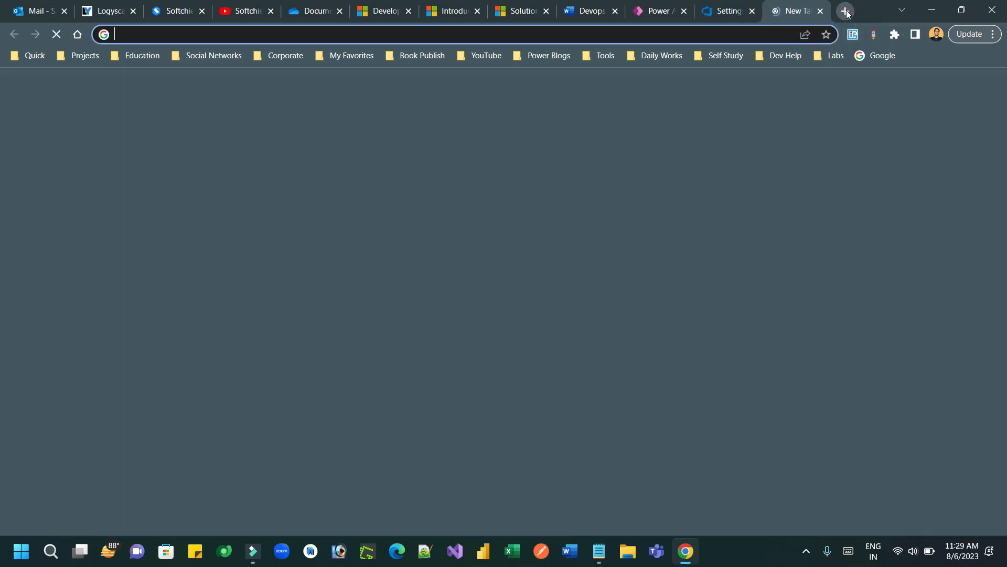
pyautogui.write('powermpl')
pyautogui.press('BackSpace')
pyautogui.press('BackSpace')
pyautogui.press('BackSpace')
pyautogui.write('platform bu')
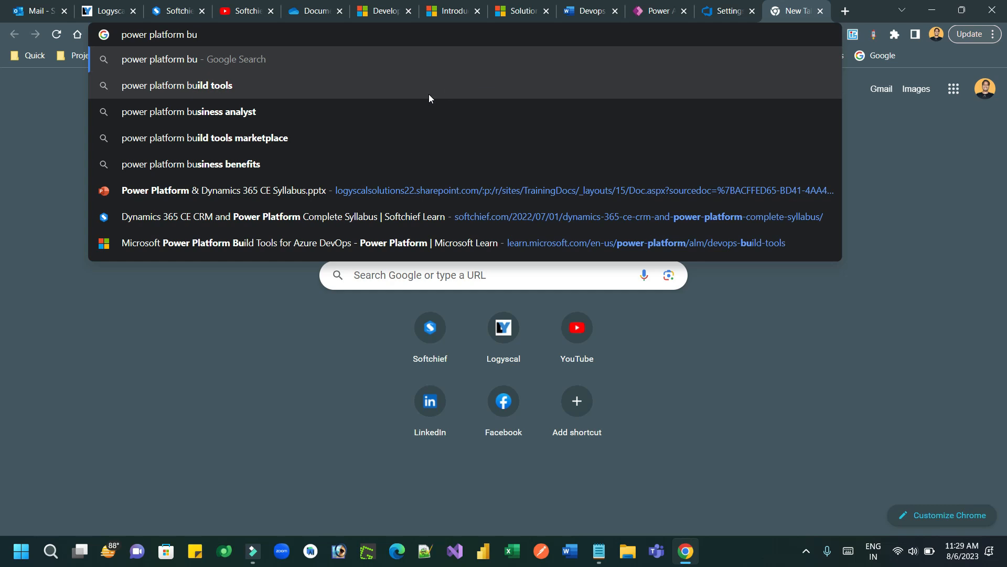
pyautogui.click(429, 94)
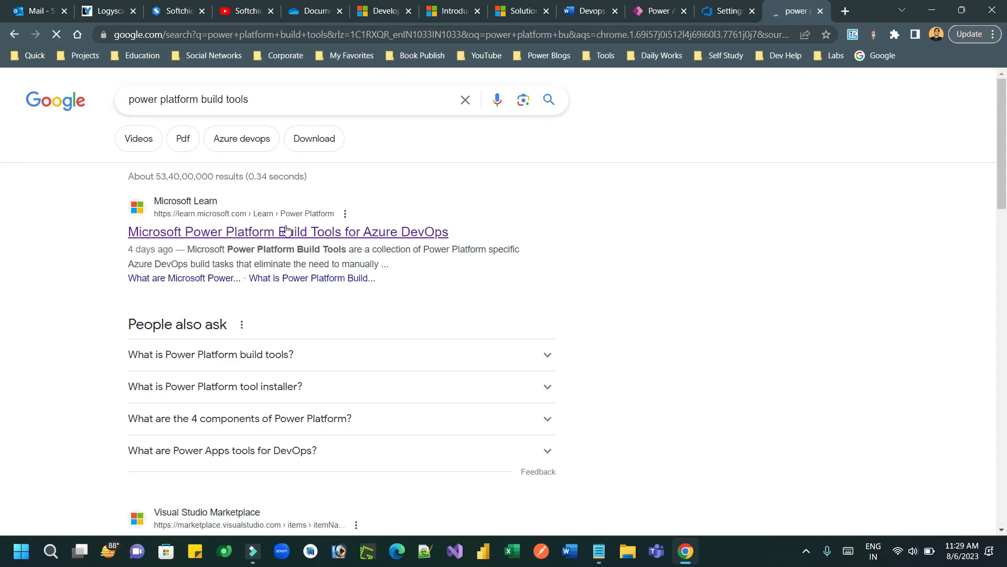
pyautogui.click(285, 231)
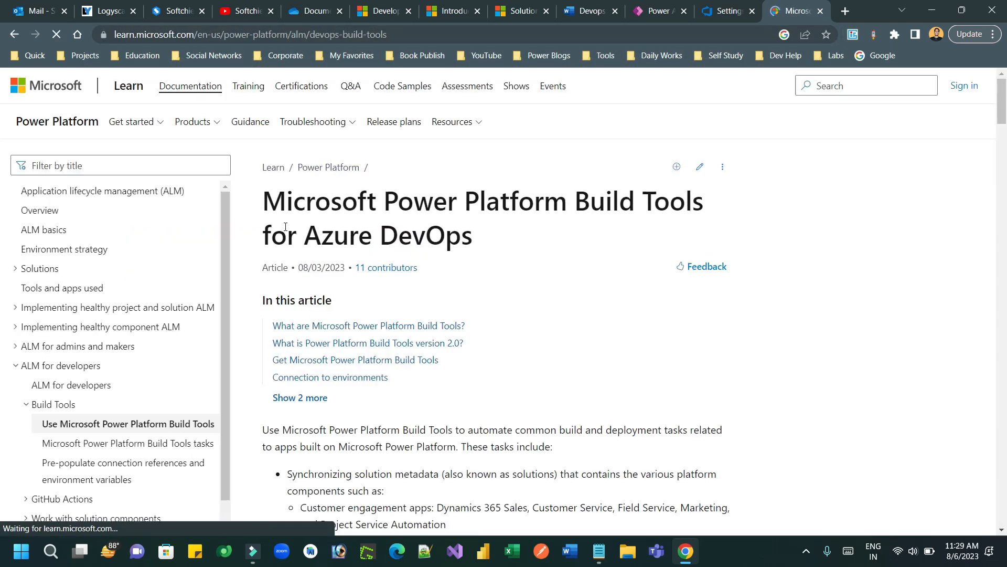
# Step: Follow the article's Azure Marketplace link and choose Get it free for the Build Tools extension
pyautogui.moveTo(1004, 97); pyautogui.dragTo(1006, 267)
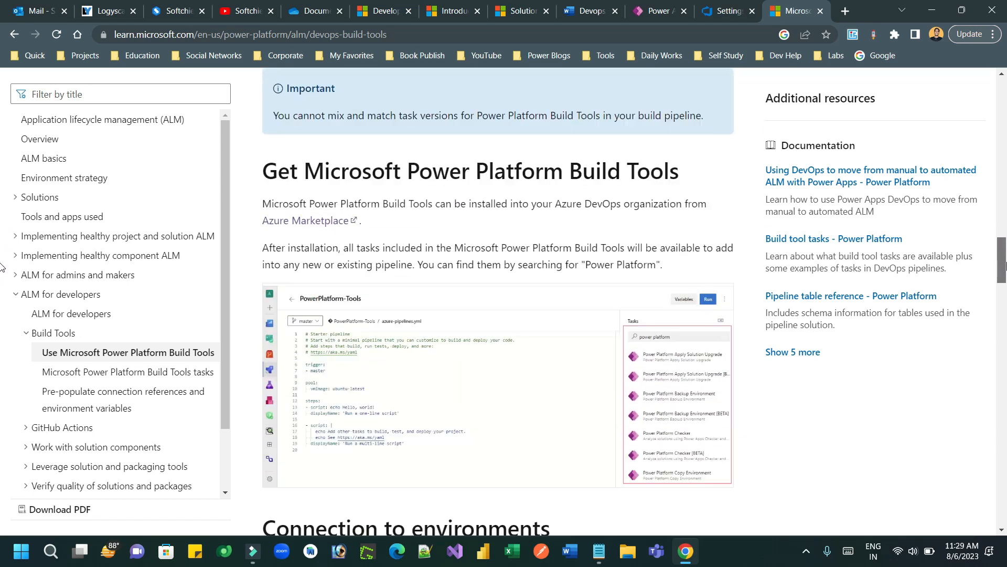
pyautogui.click(331, 222)
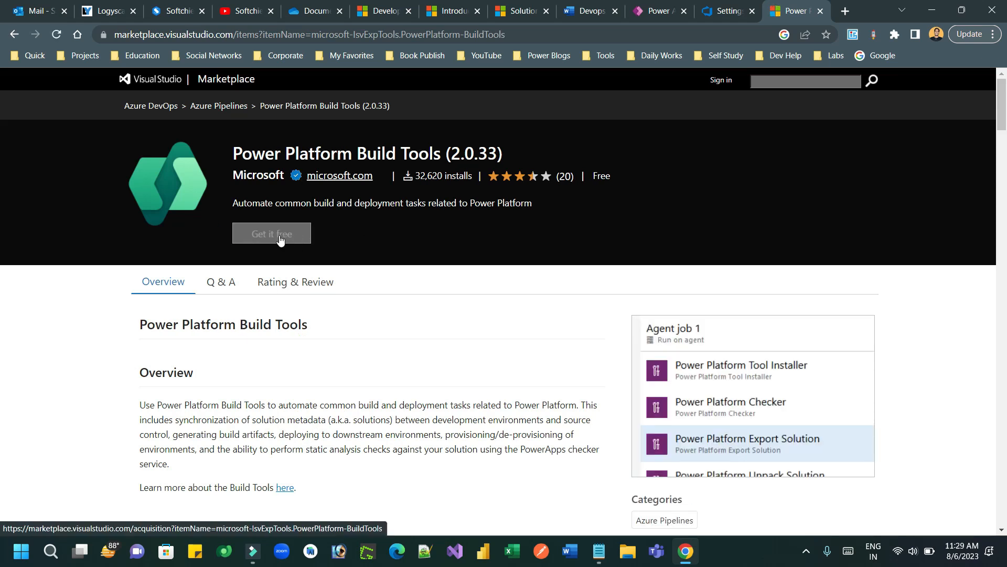
pyautogui.click(284, 237)
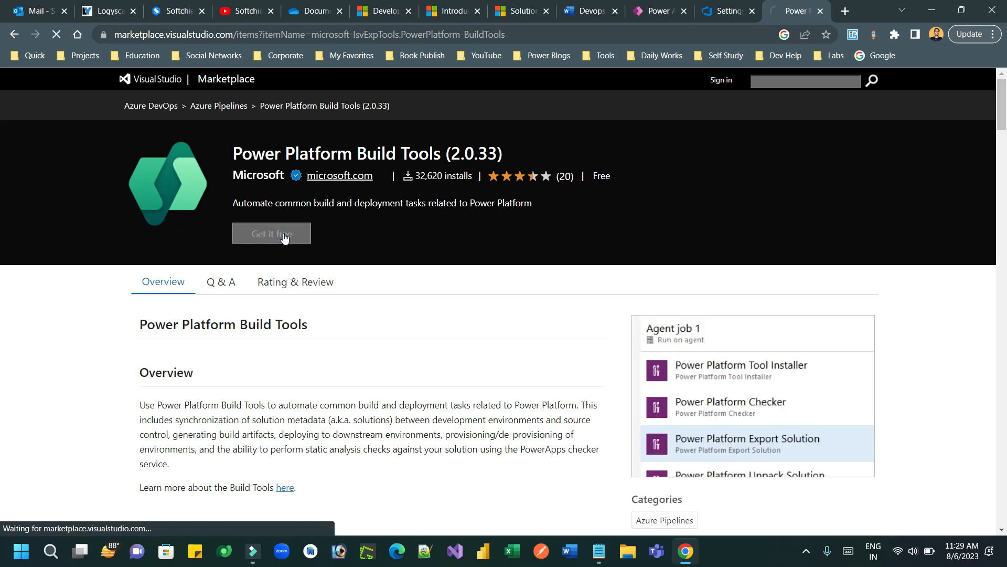
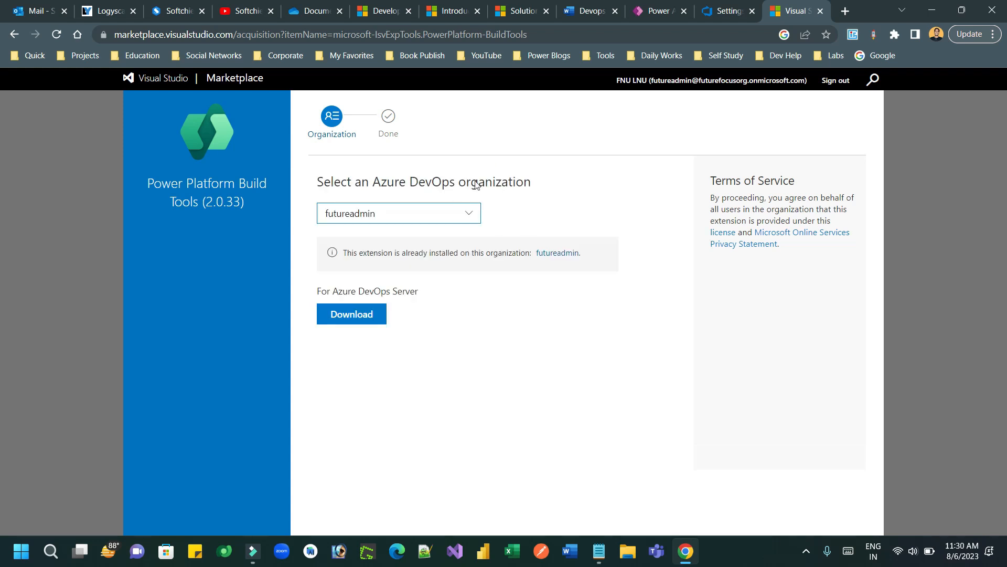
# Step: Confirm Power Platform Build Tools 2.0.33 is already installed in the organization, then close the Marketplace page
pyautogui.click(465, 217)
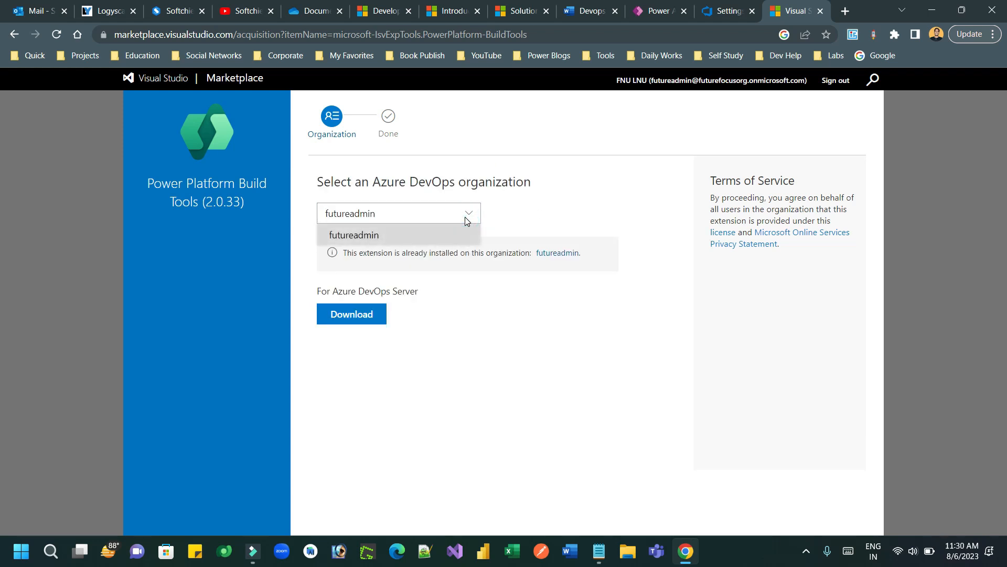
pyautogui.click(512, 219)
pyautogui.moveTo(351, 249); pyautogui.dragTo(504, 257)
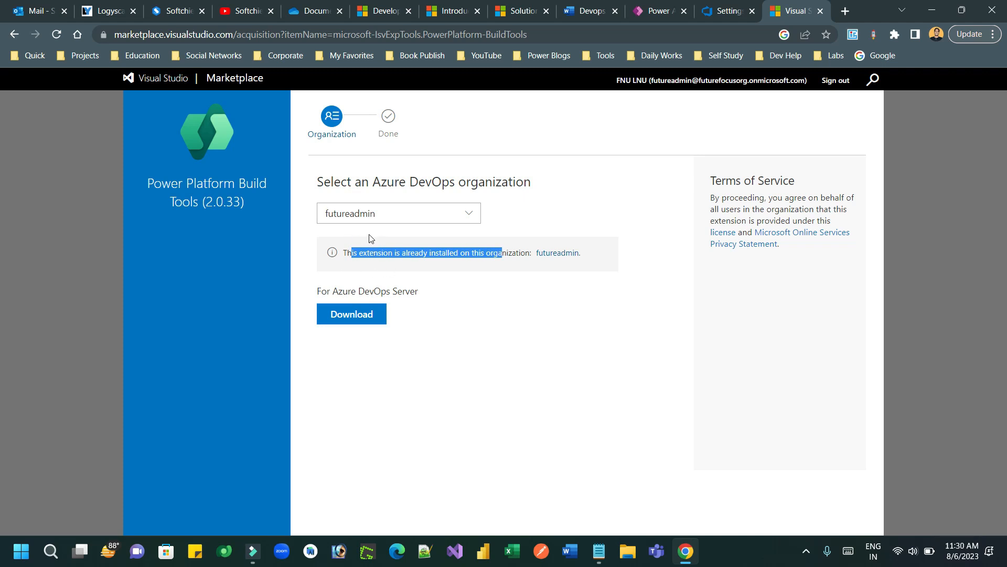
pyautogui.click(821, 13)
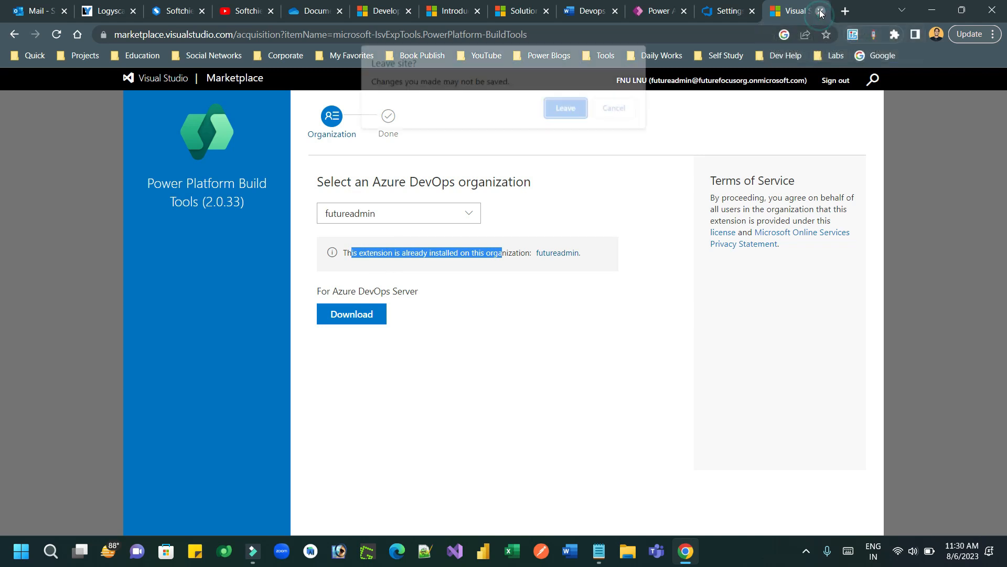
# Step: Leave the Marketplace, continue to the Power Platform form and paste the source environment URL as Server URL
pyautogui.click(575, 109)
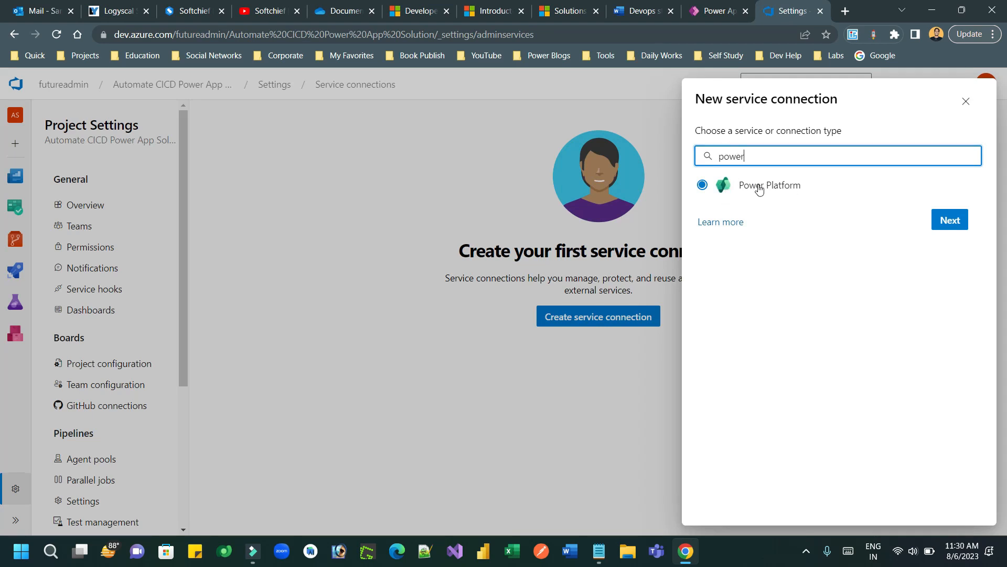
pyautogui.click(957, 220)
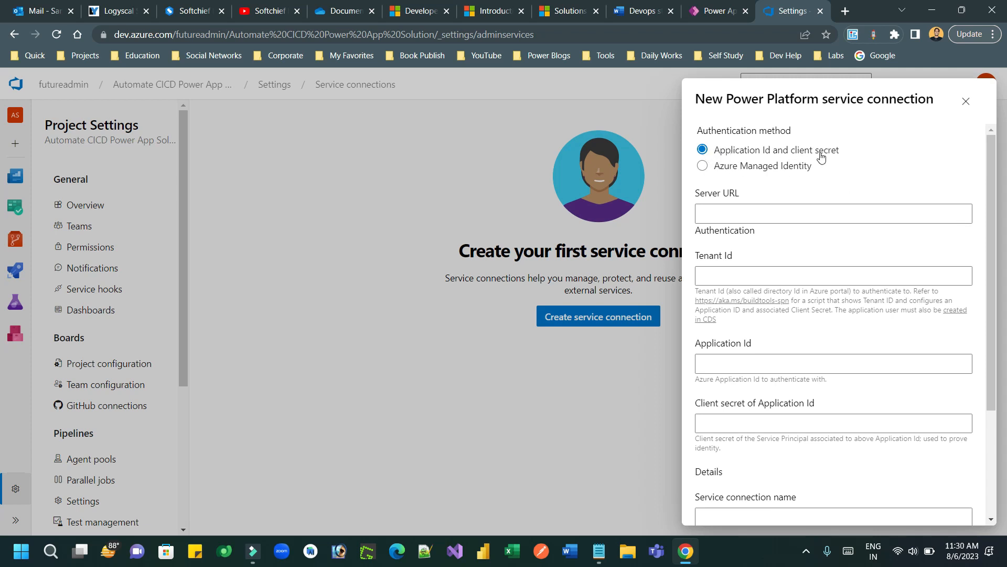
pyautogui.click(754, 215)
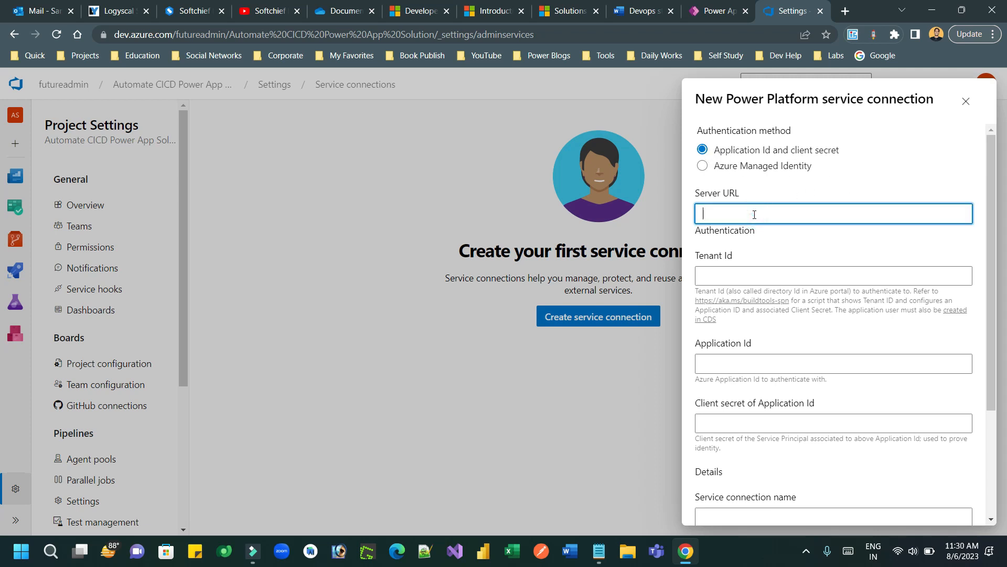
pyautogui.click(599, 551)
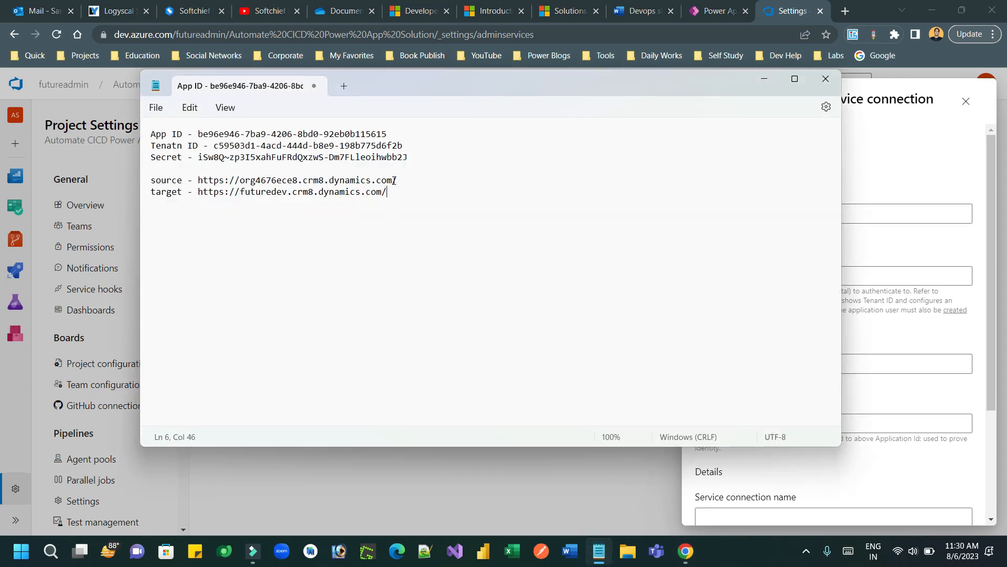
pyautogui.moveTo(395, 181); pyautogui.dragTo(203, 180)
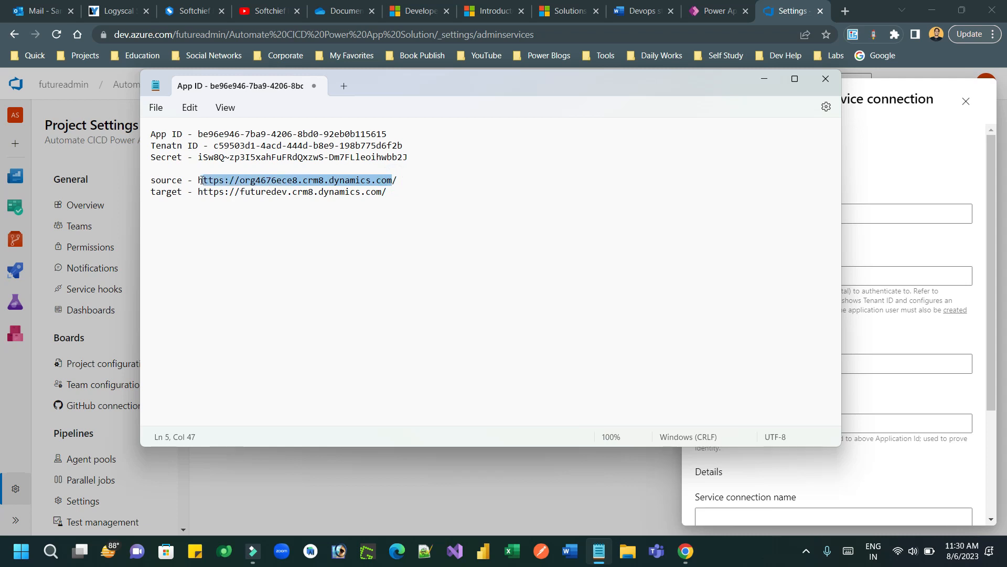
pyautogui.hotkey('alt', 'Tab')
pyautogui.click(738, 210)
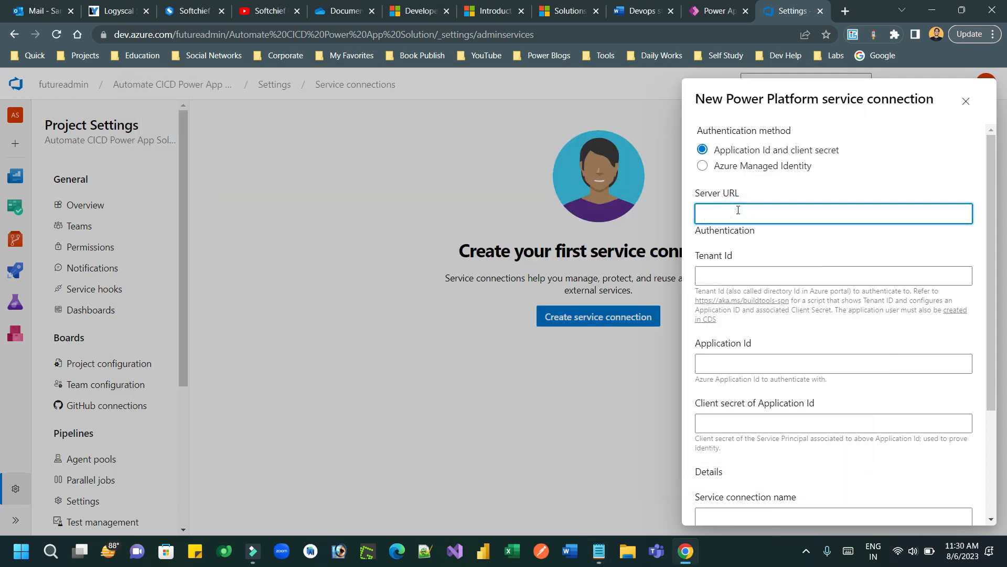
pyautogui.write('Source')
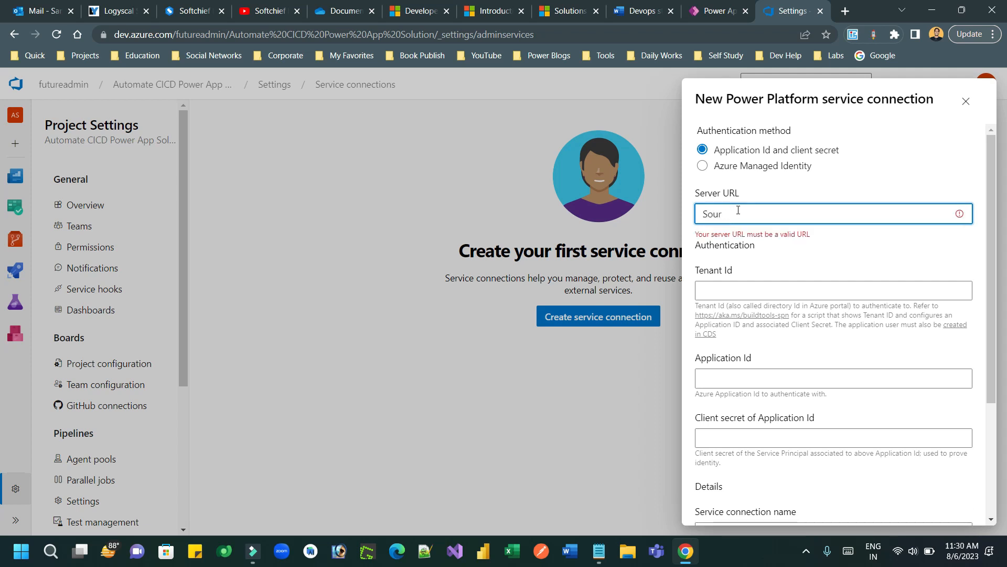
pyautogui.press('BackSpace')
pyautogui.press('BackSpace')
pyautogui.press('BackSpace')
pyautogui.press('BackSpace')
pyautogui.write('https://org4676ece8.crm8.dynamics.com')
# Step: Paste the Tenant Id and the correct Application Id from the connection notes
pyautogui.click(743, 273)
pyautogui.click(598, 550)
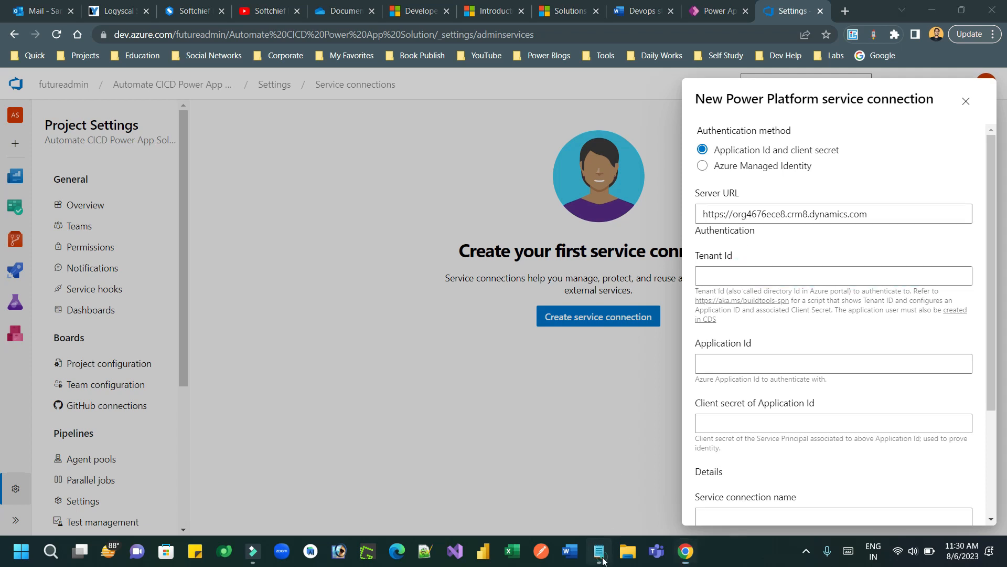
pyautogui.moveTo(405, 146); pyautogui.dragTo(215, 146)
pyautogui.hotkey('ctrl', 'c')
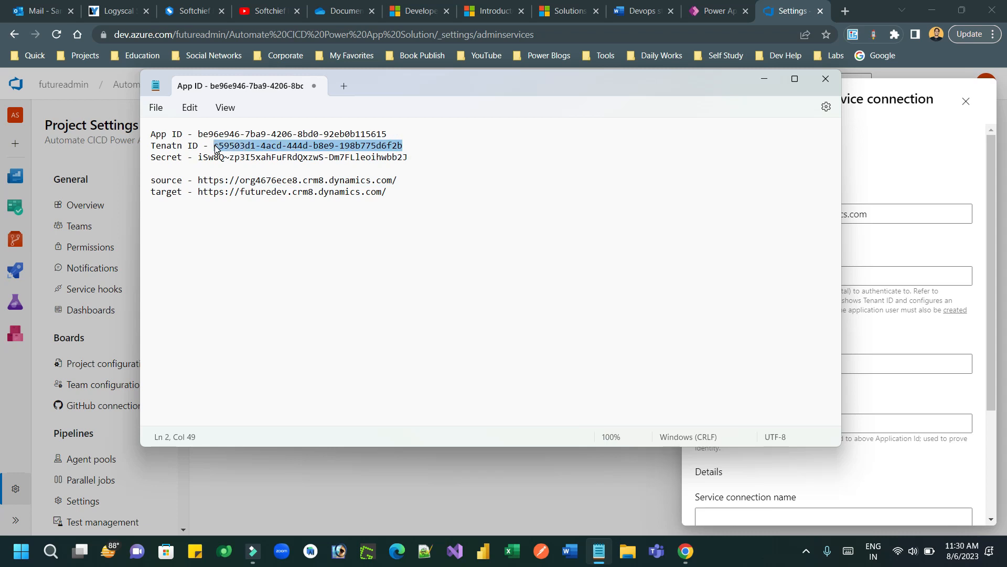
pyautogui.click(906, 259)
pyautogui.click(839, 275)
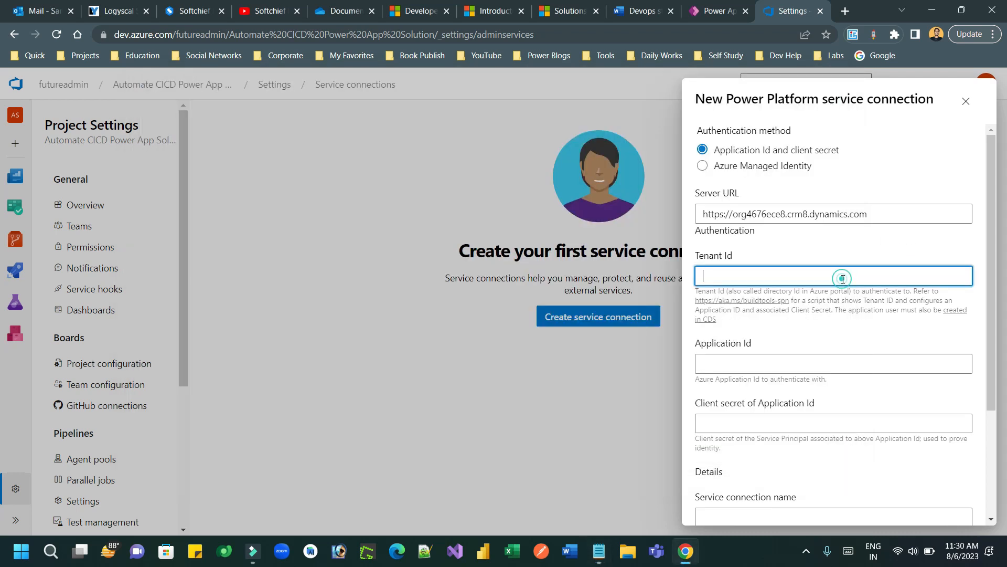
pyautogui.hotkey('ctrl', 'v')
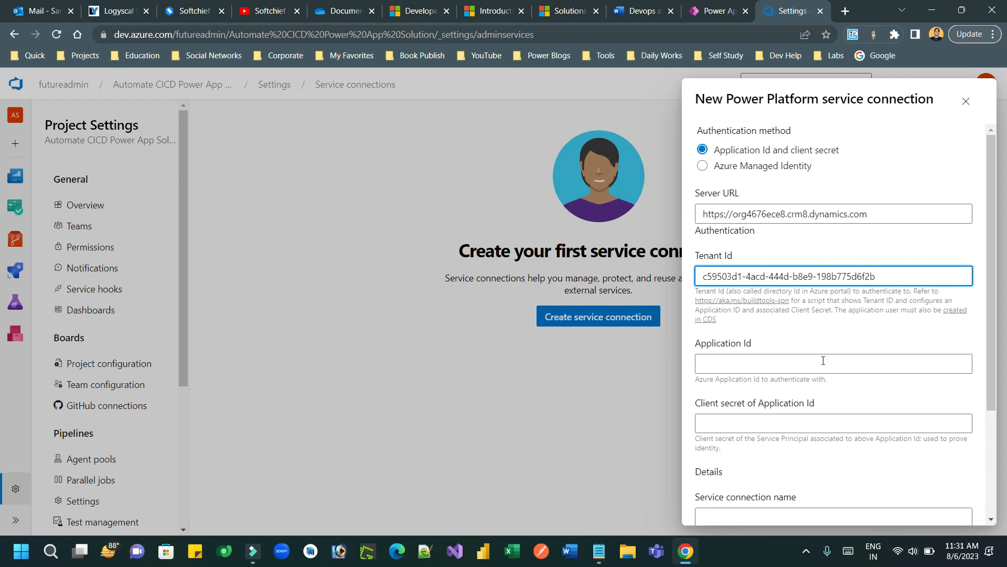
pyautogui.click(778, 364)
pyautogui.hotkey('ctrl', 'v')
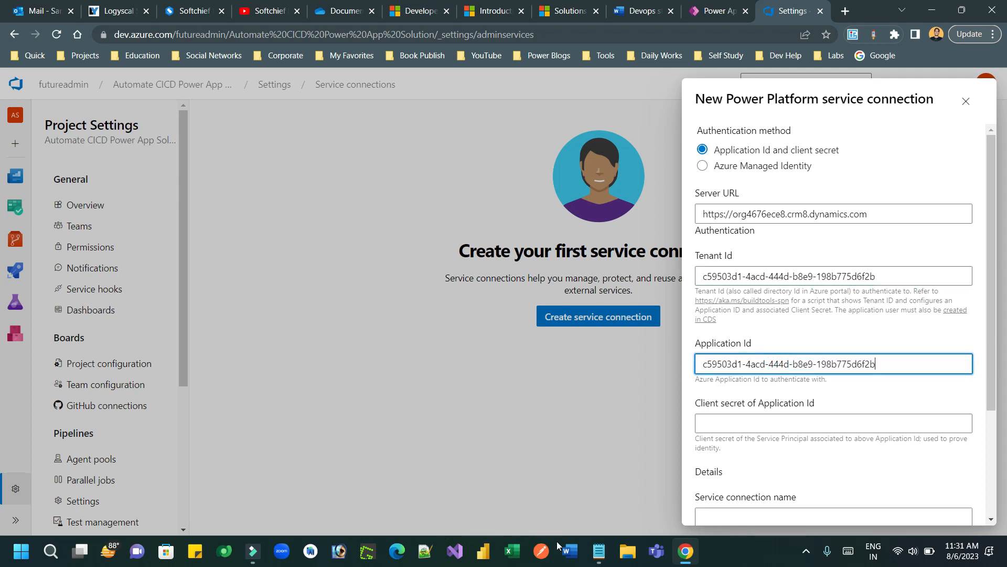
pyautogui.click(599, 551)
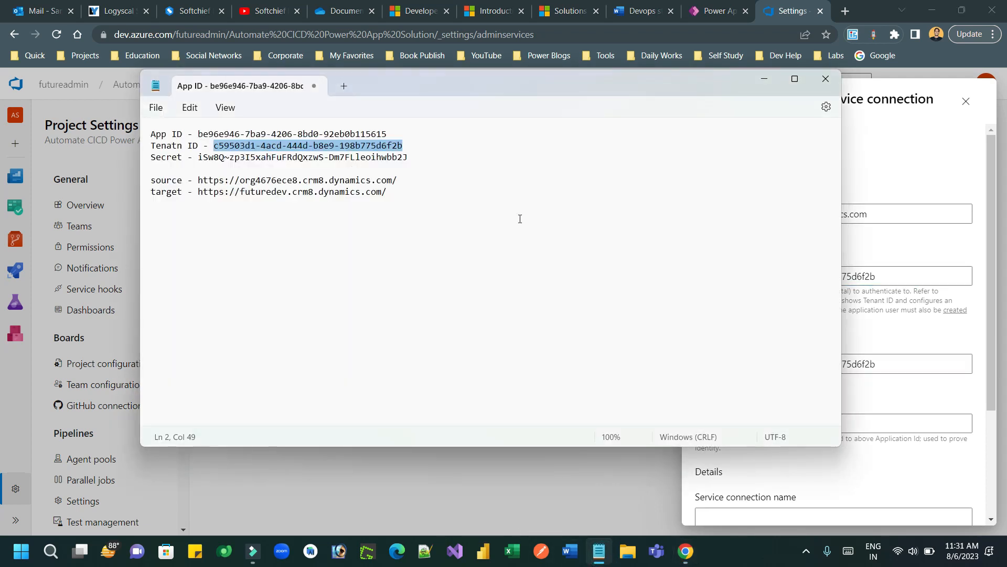
pyautogui.moveTo(390, 134)
pyautogui.mouseDown()
pyautogui.moveTo(198, 134)
pyautogui.moveTo(388, 131)
pyautogui.mouseUp()
pyautogui.hotkey('ctrl', 'c')
pyautogui.click(199, 133)
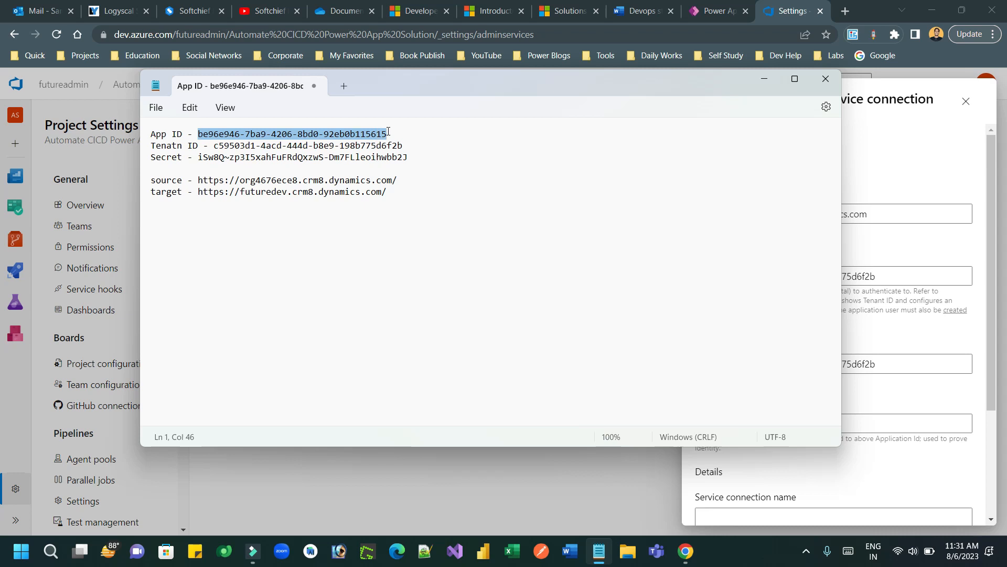
pyautogui.hotkey('alt', 'Tab')
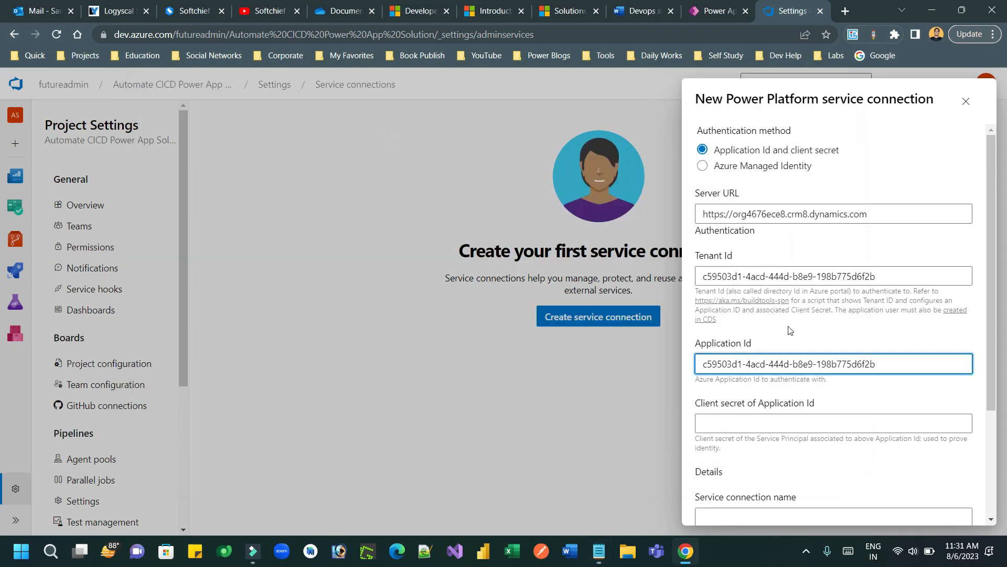
pyautogui.moveTo(887, 357); pyautogui.dragTo(701, 362)
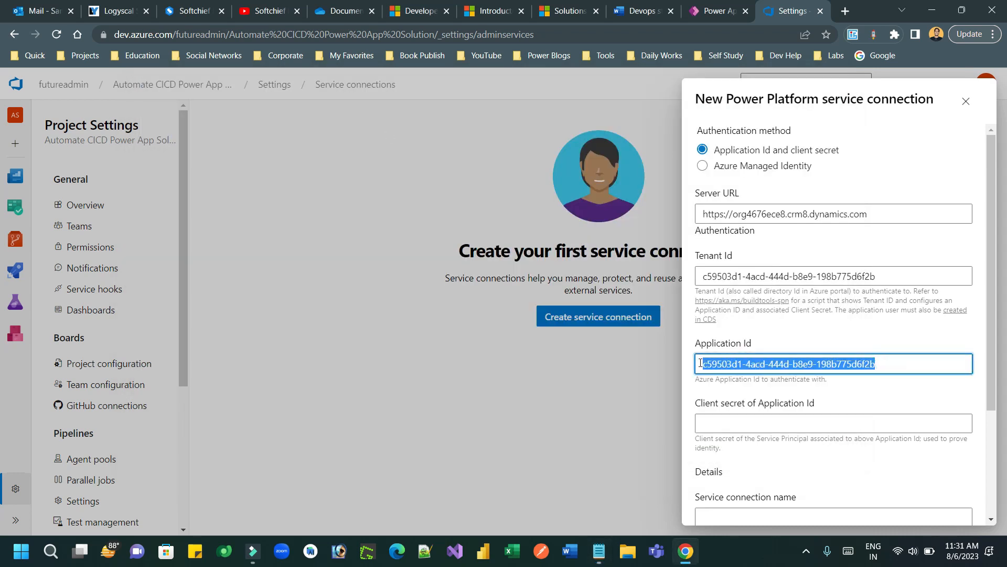
pyautogui.hotkey('ctrl', 'v')
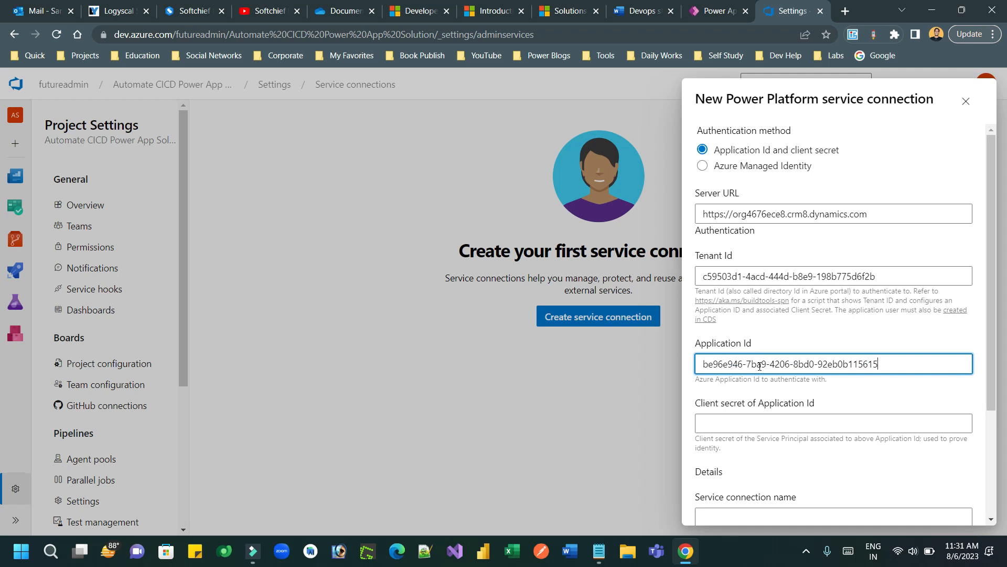
# Step: Paste the client secret, name it 'Source Connection', grant all-pipelines access and save
pyautogui.click(753, 420)
pyautogui.hotkey('alt', 'Tab')
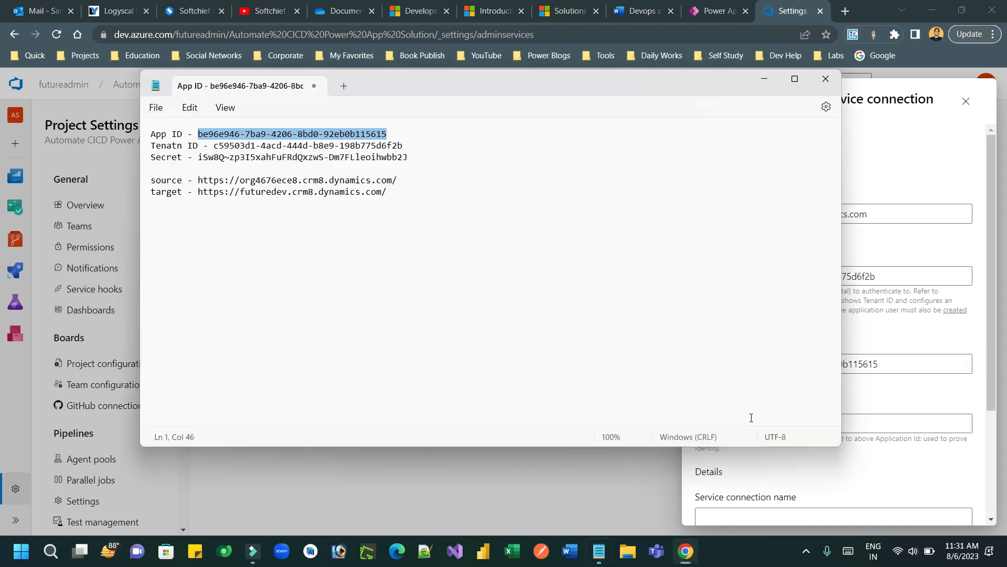
pyautogui.moveTo(408, 154); pyautogui.dragTo(200, 156)
pyautogui.hotkey('alt', 'Tab')
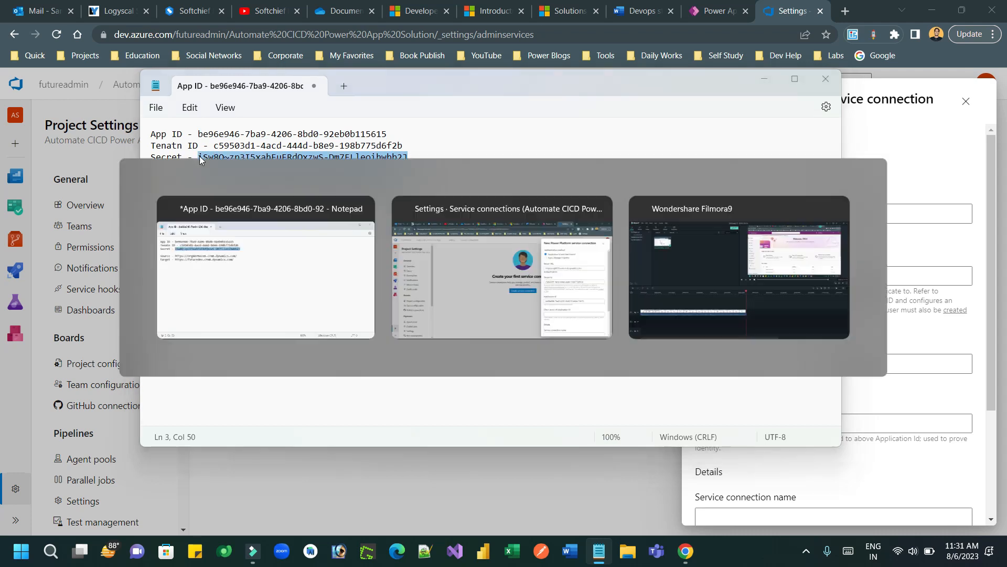
pyautogui.hotkey('ctrl', 'v')
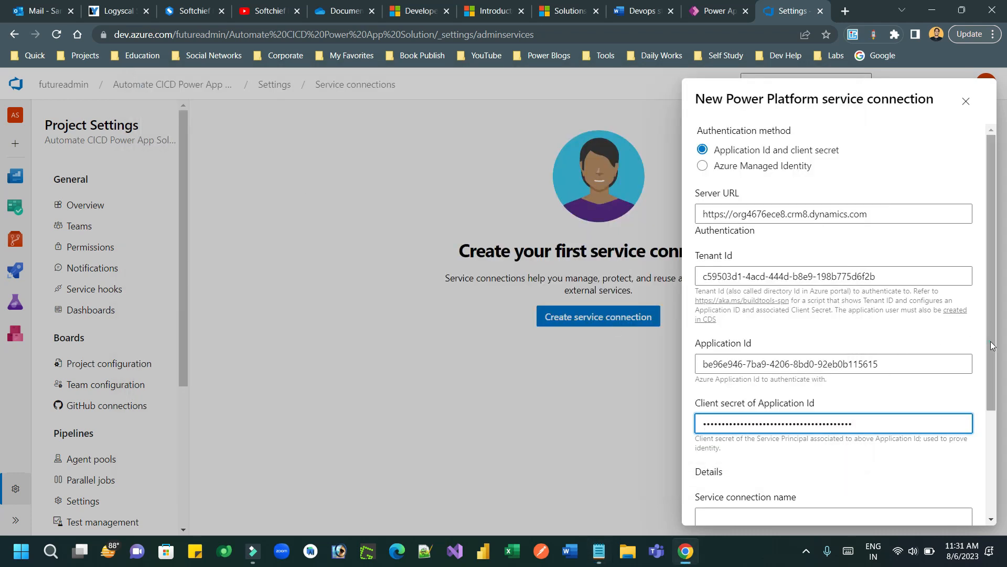
pyautogui.scroll(-3, 866, 401)
pyautogui.click(776, 360)
pyautogui.write('Source')
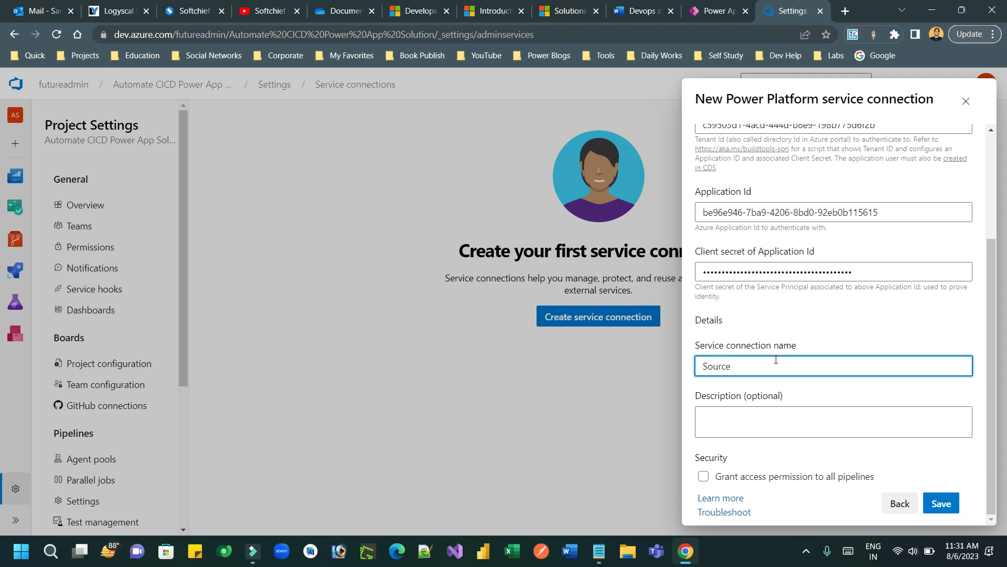
pyautogui.write('Connec')
pyautogui.click(704, 476)
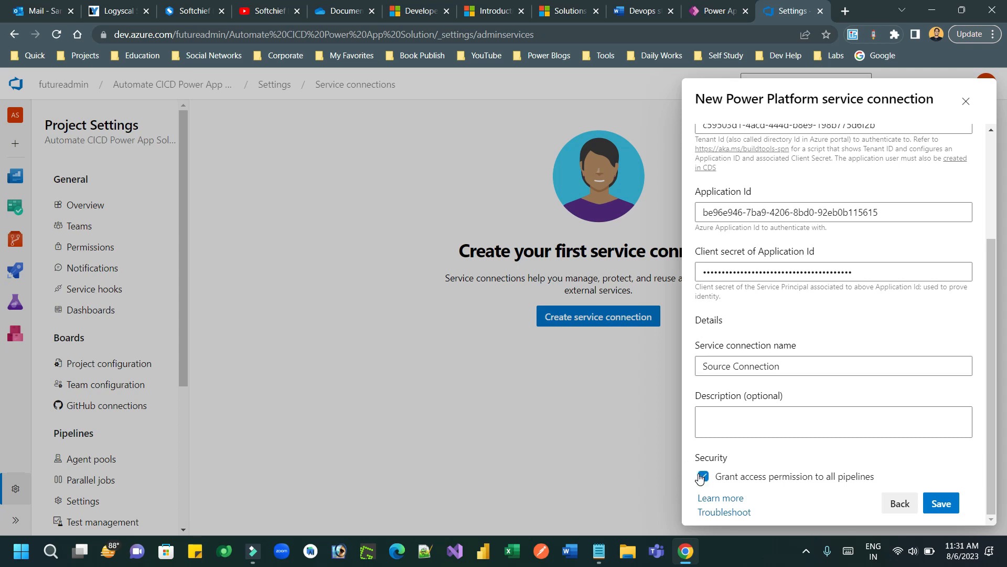
pyautogui.click(946, 506)
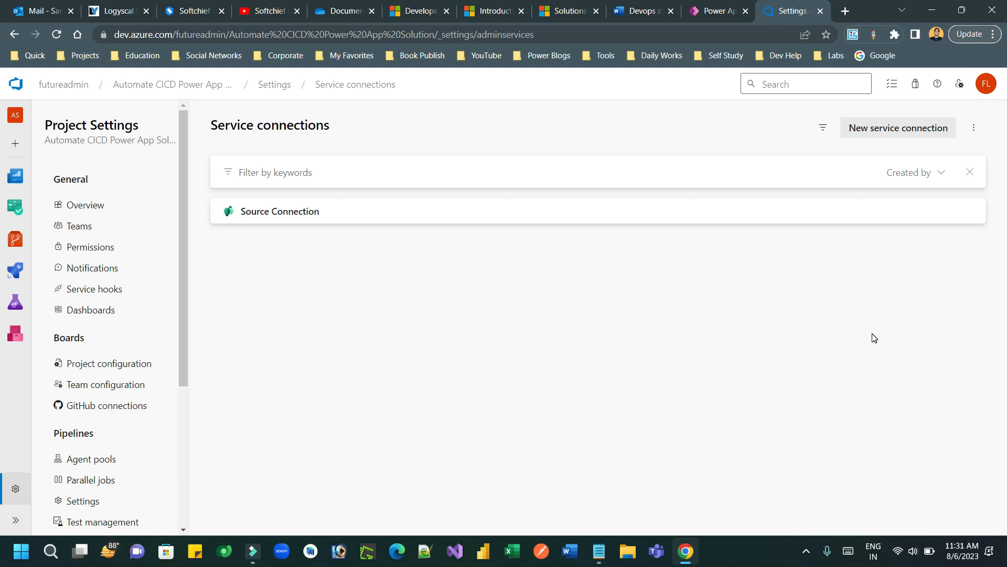
# Step: Start another Power Platform connection and paste the target environment URL as Server URL
pyautogui.click(890, 128)
pyautogui.click(785, 155)
pyautogui.write('ppow')
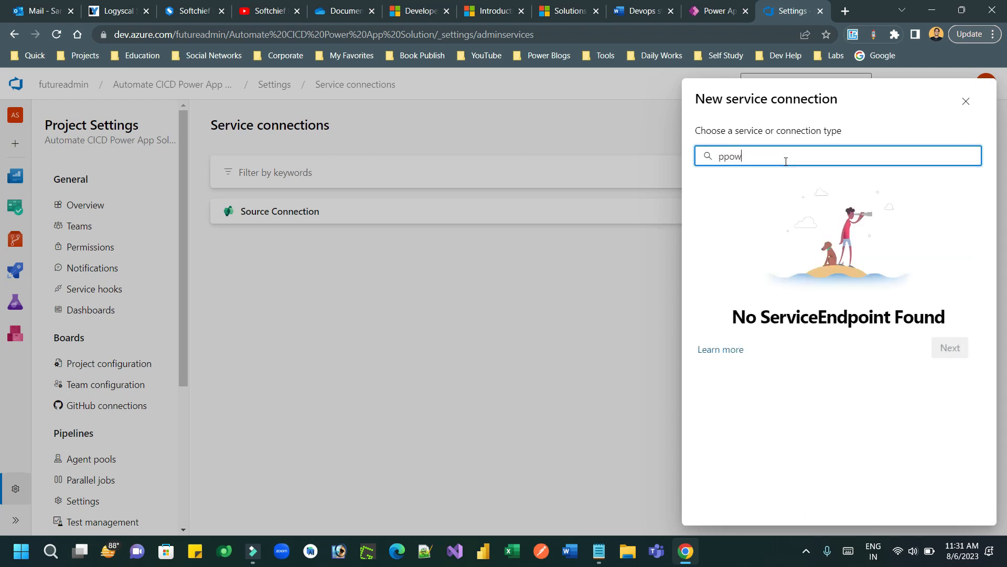
pyautogui.press('BackSpace')
pyautogui.click(770, 179)
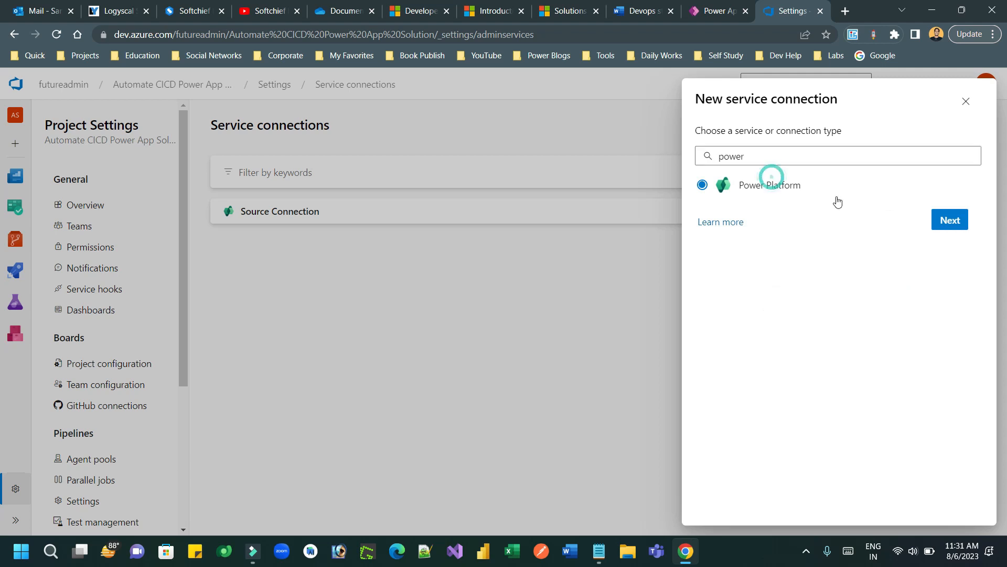
pyautogui.click(946, 225)
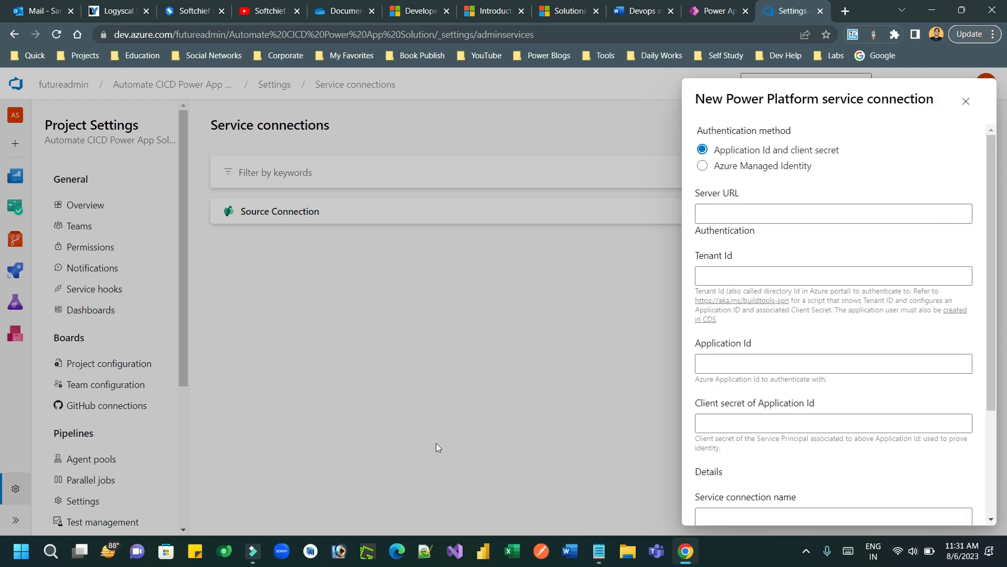
pyautogui.click(598, 551)
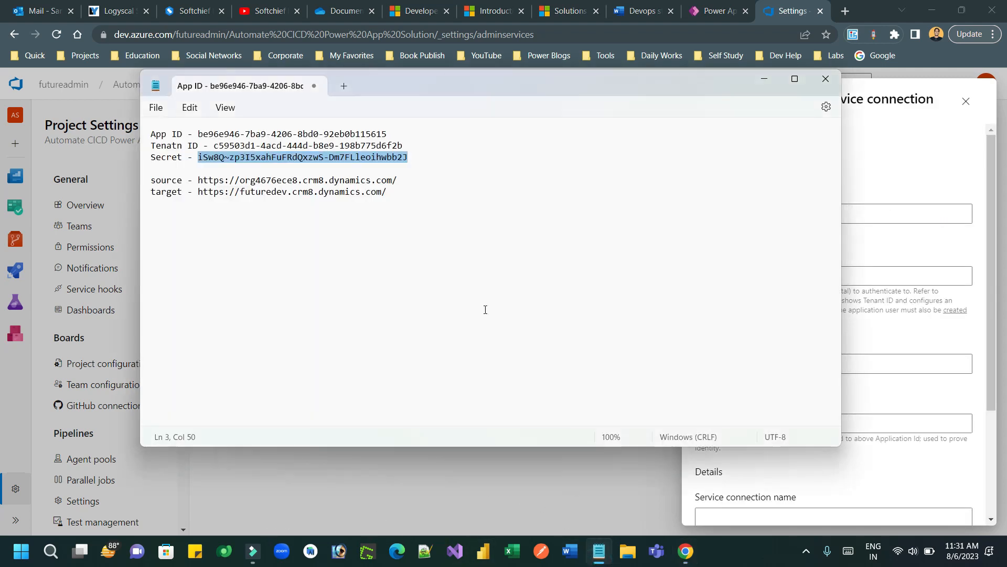
pyautogui.moveTo(387, 192); pyautogui.dragTo(203, 191)
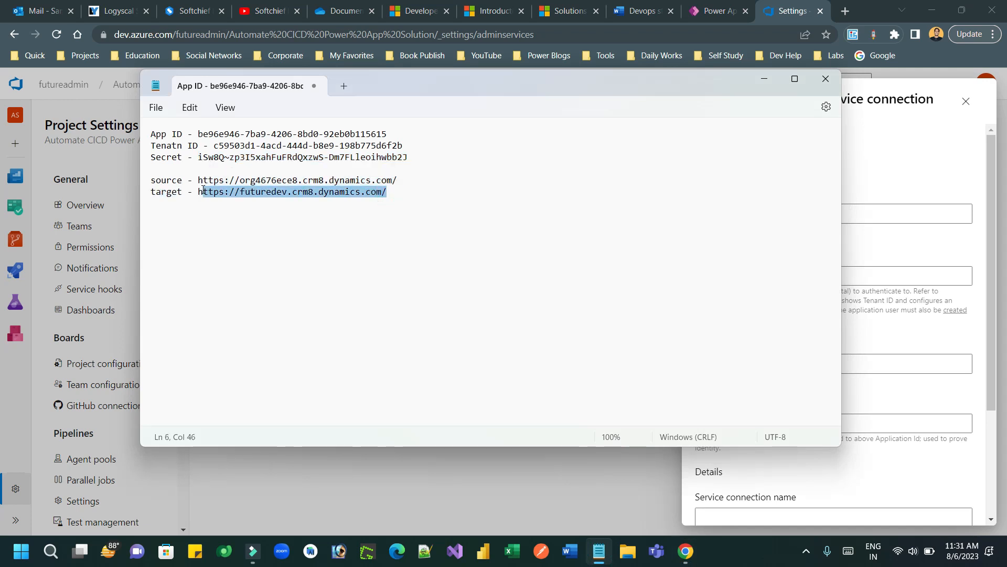
pyautogui.hotkey('alt', 'Tab')
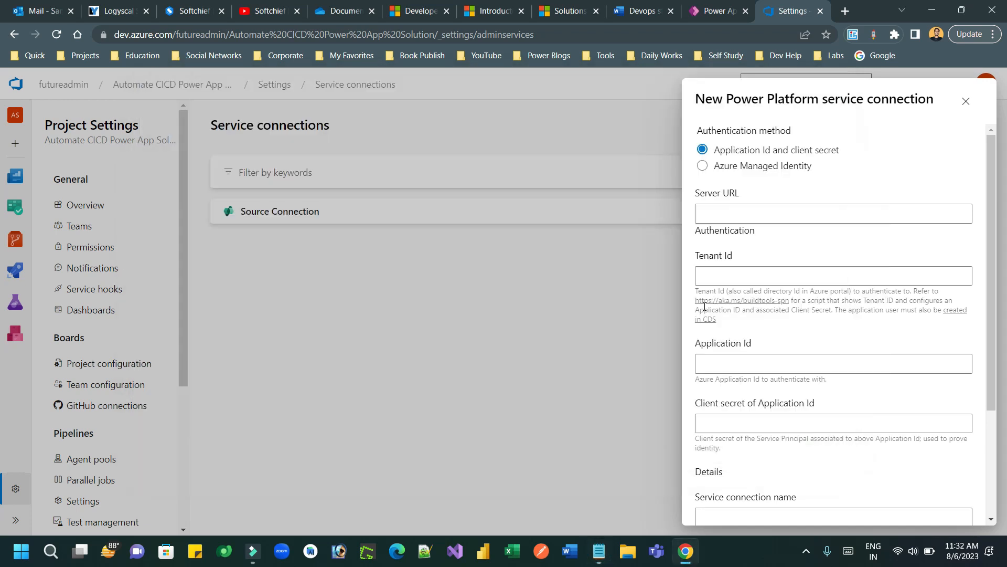
pyautogui.click(732, 215)
pyautogui.write('https://futuredev.crm8.dynamics.com/')
# Step: Paste the tenant ID, application ID and client secret from the notes into the form
pyautogui.hotkey('alt', 'Tab')
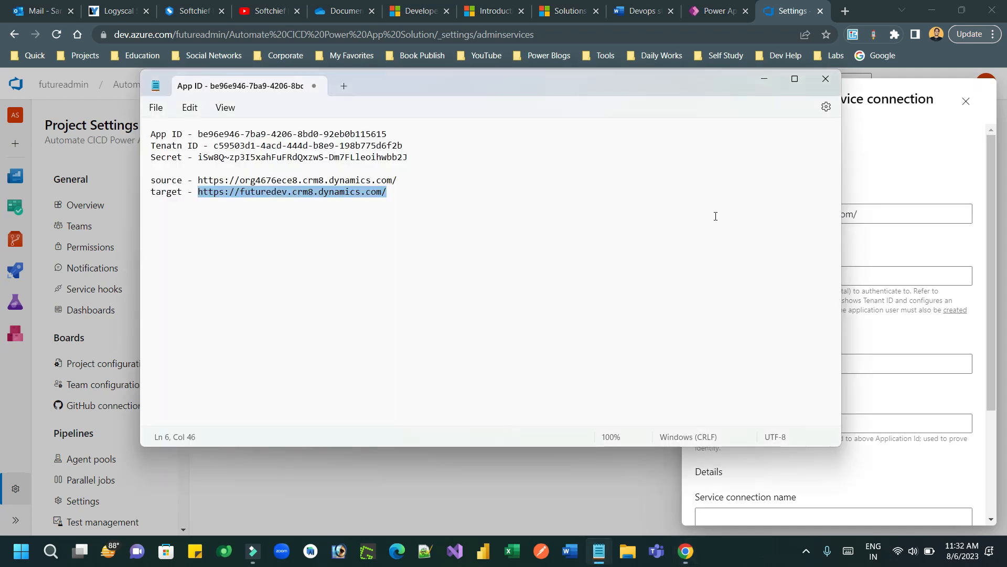
pyautogui.moveTo(408, 145); pyautogui.dragTo(217, 150)
pyautogui.hotkey('ctrl', 'c')
pyautogui.hotkey('alt', 'Tab')
pyautogui.click(745, 269)
pyautogui.hotkey('ctrl', 'v')
pyautogui.hotkey('alt', 'Tab')
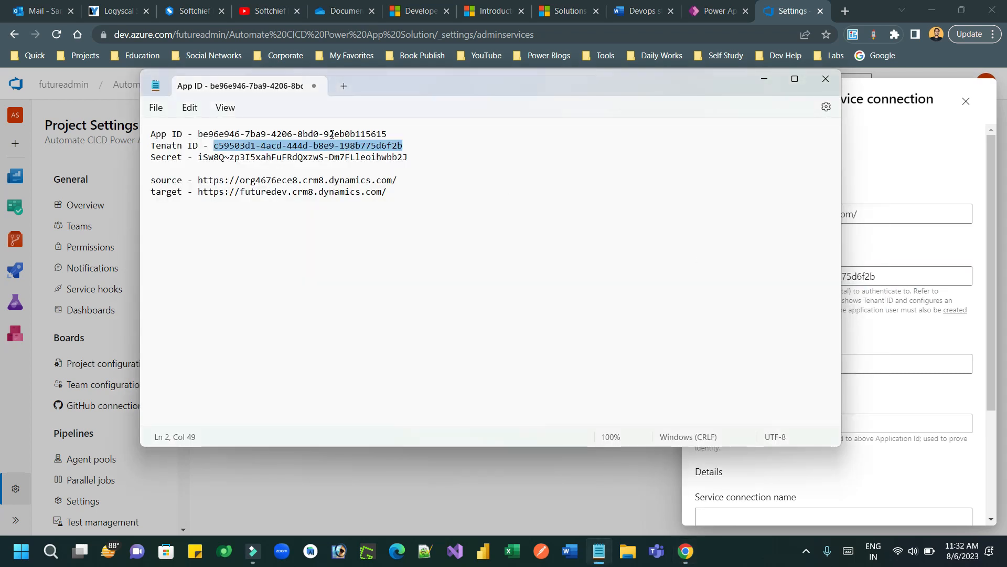
pyautogui.moveTo(388, 135); pyautogui.dragTo(201, 137)
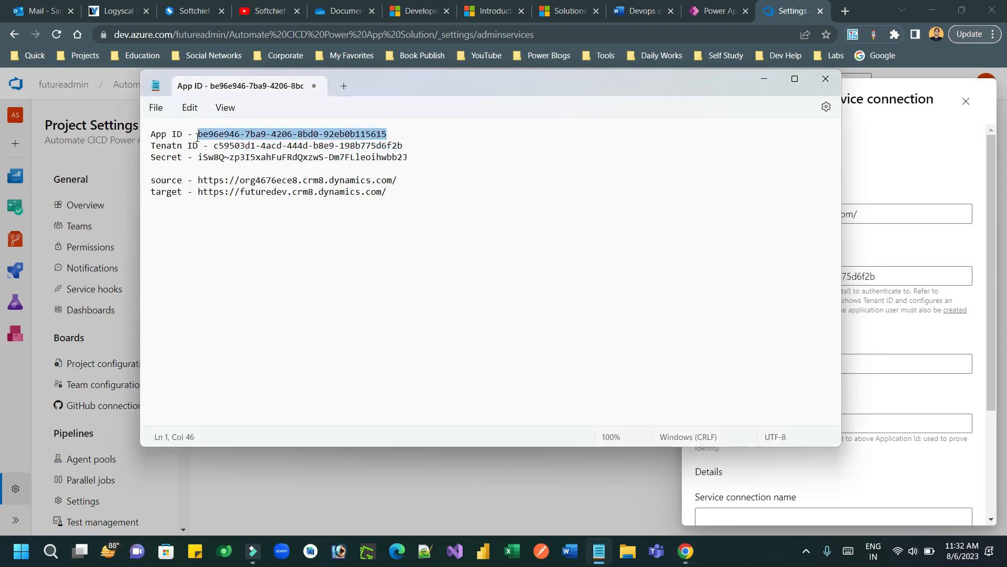
pyautogui.hotkey('alt', 'Tab')
pyautogui.click(708, 360)
pyautogui.write('be96e946-7ba9-4206-8bd0-92eb0b115615')
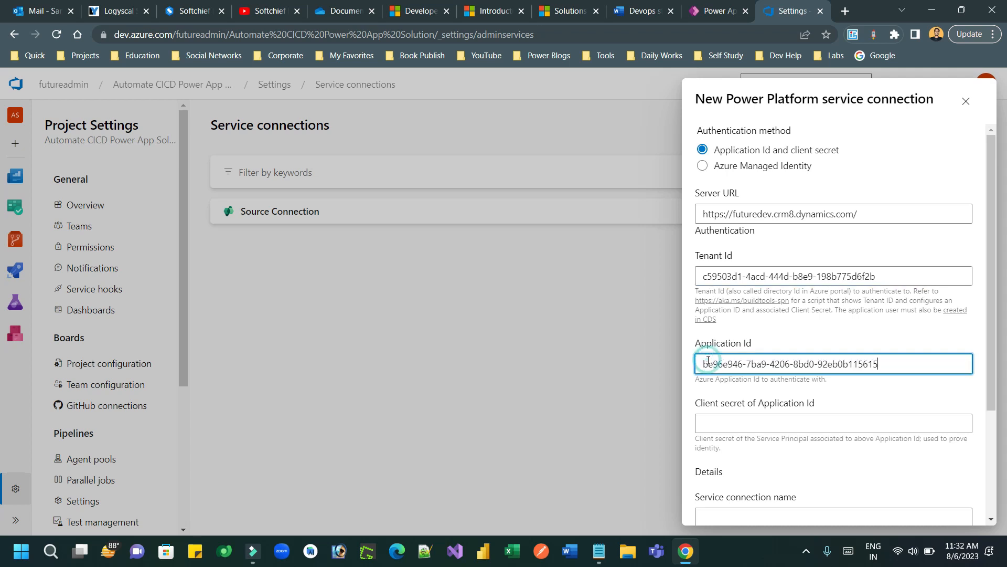
pyautogui.hotkey('alt', 'Tab')
pyautogui.moveTo(408, 158); pyautogui.dragTo(199, 157)
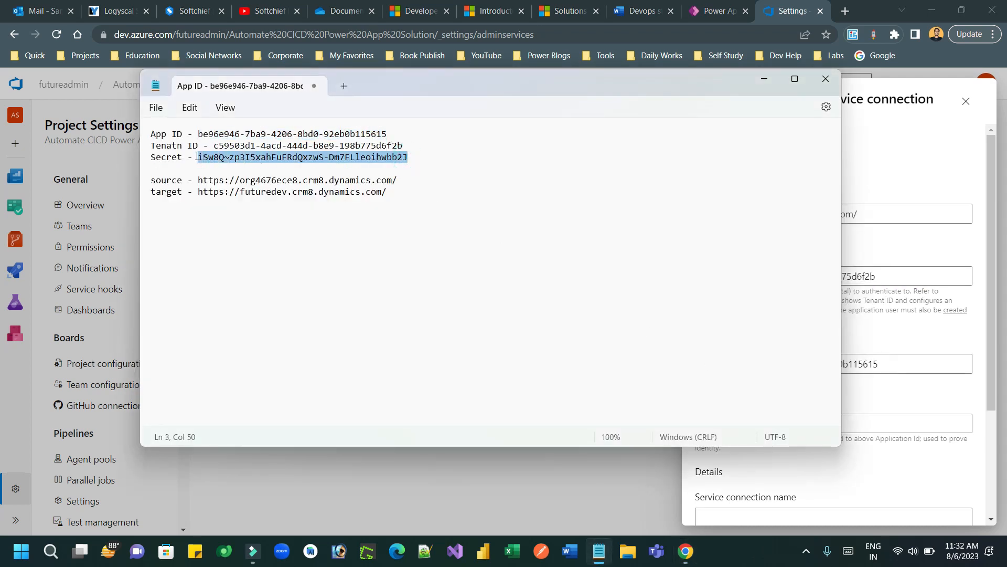
pyautogui.hotkey('alt', 'Tab')
pyautogui.click(815, 417)
pyautogui.hotkey('ctrl', 'v')
# Step: Name it 'Target Connection', reuse the name as description, grant all-pipelines access and save
pyautogui.scroll(-3, 756, 367)
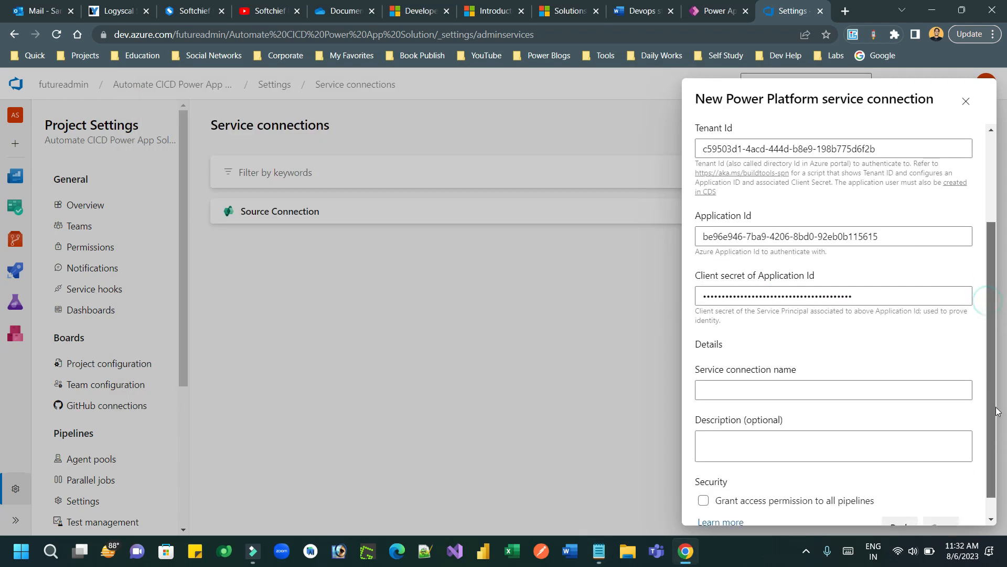
pyautogui.click(756, 367)
pyautogui.write('Target Connection')
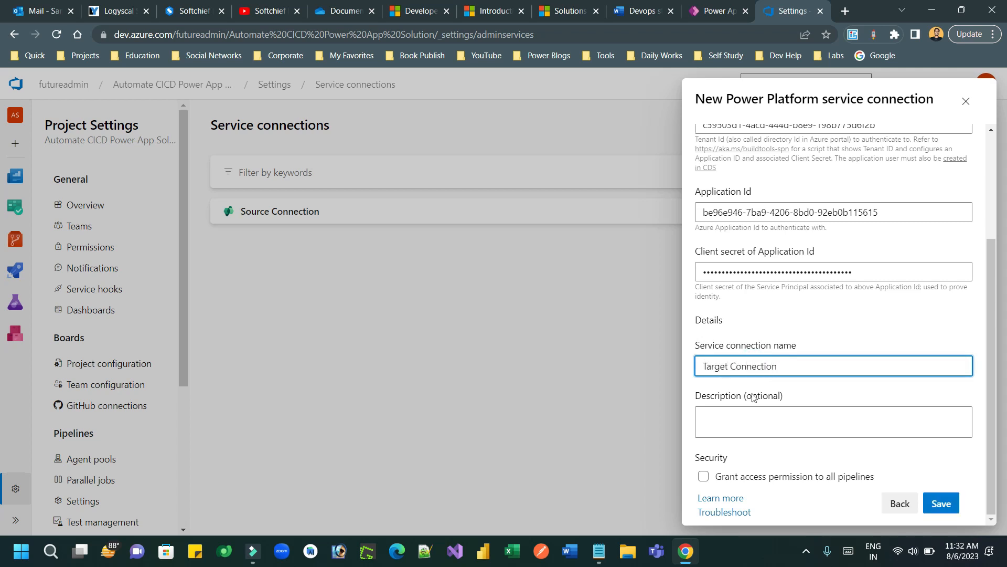
pyautogui.click(756, 414)
pyautogui.tripleClick(770, 366)
pyautogui.hotkey('ctrl', 'c')
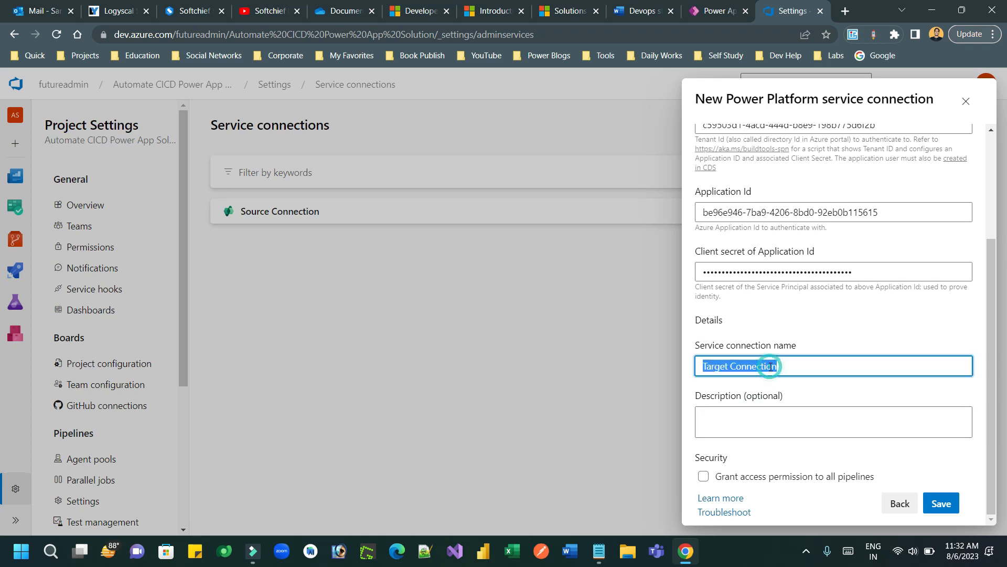
pyautogui.click(753, 419)
pyautogui.hotkey('ctrl', 'v')
pyautogui.click(704, 478)
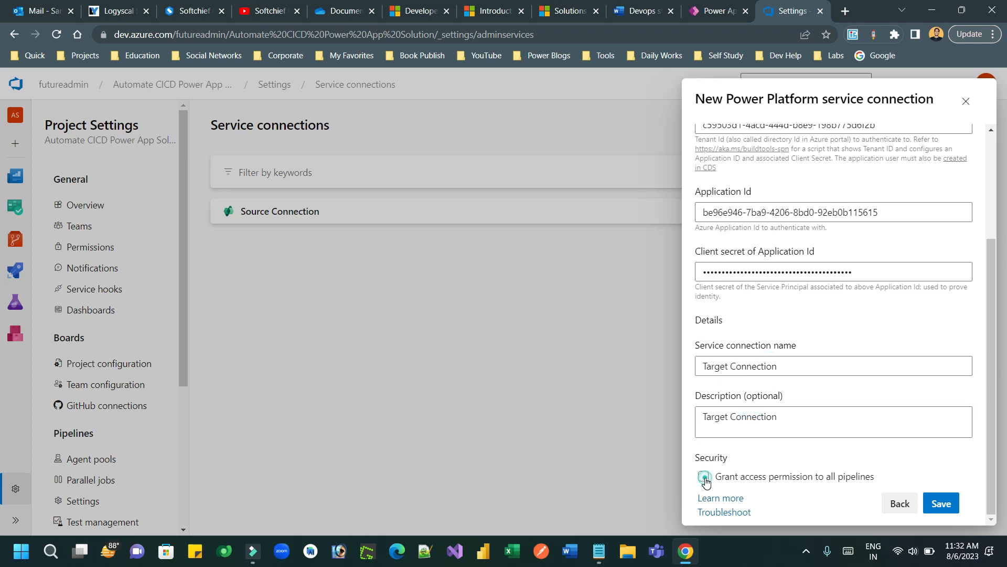
pyautogui.click(942, 503)
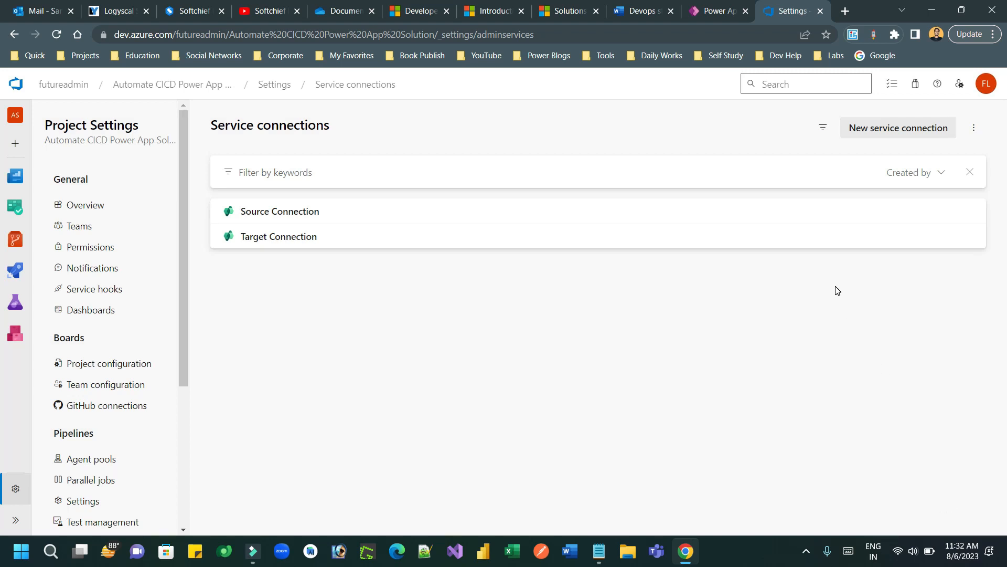
# Step: Check the next checklist item, Initialize Repository, in the Devops steps document
pyautogui.click(640, 13)
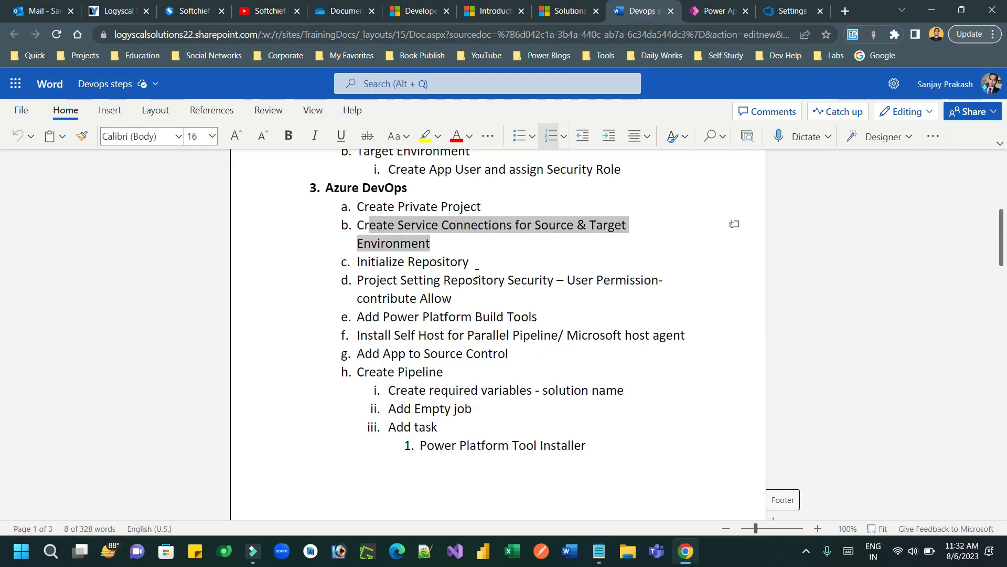
pyautogui.moveTo(368, 261); pyautogui.dragTo(469, 261)
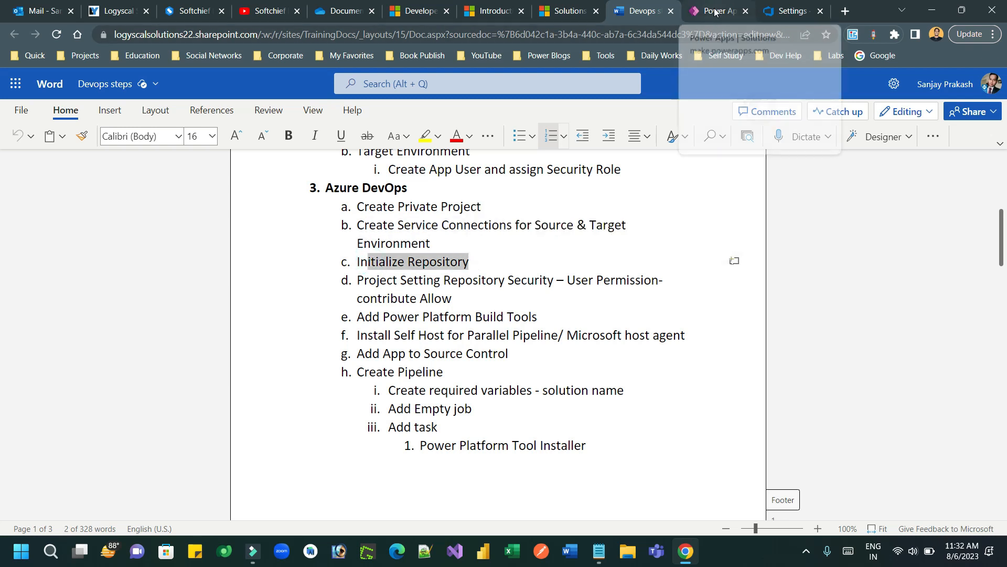
pyautogui.click(782, 14)
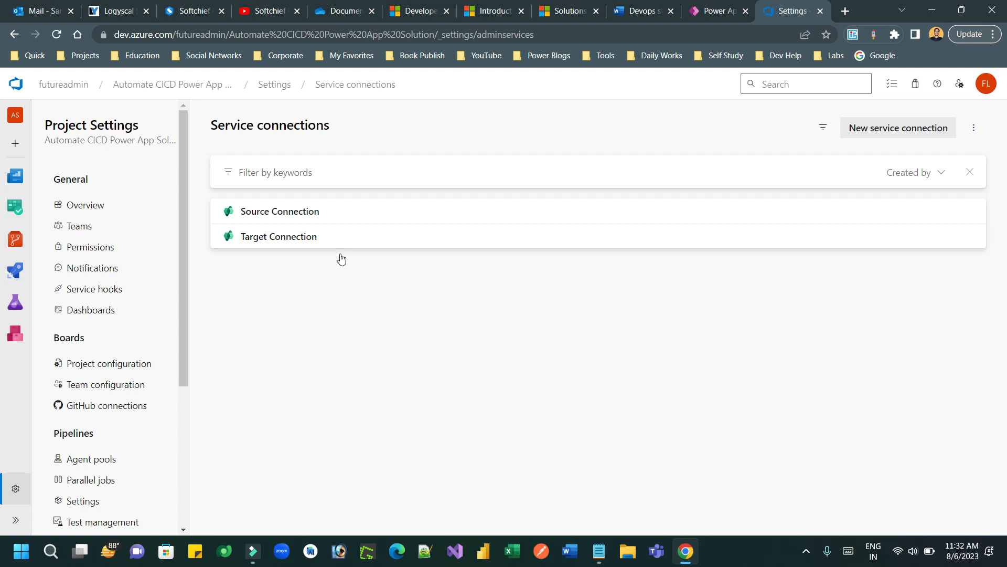
# Step: In Repos > Files, initialize the main branch with a README and return to the checklist
pyautogui.moveTo(185, 309); pyautogui.dragTo(192, 239)
pyautogui.moveTo(16, 242)
pyautogui.click(82, 260)
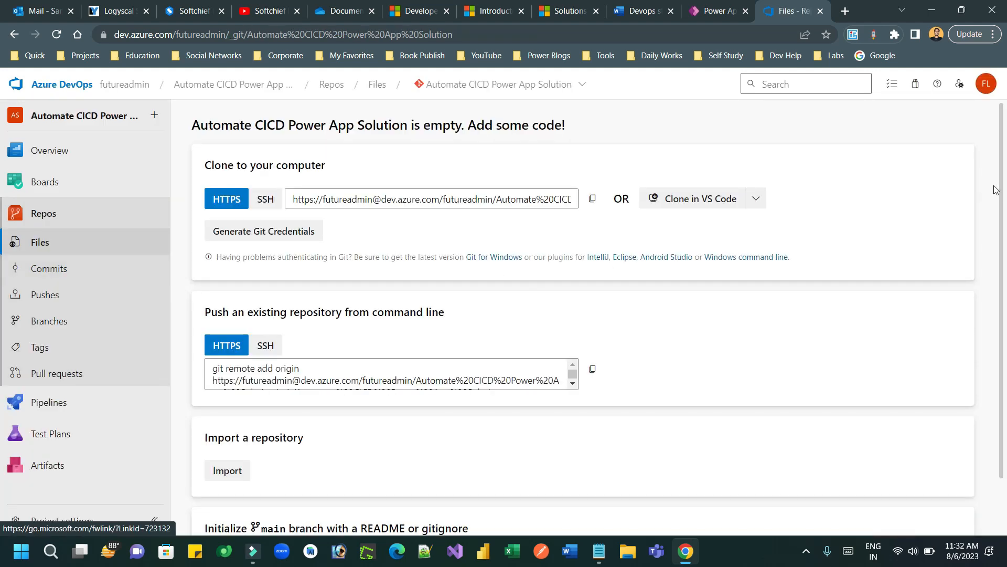
pyautogui.moveTo(1001, 187); pyautogui.dragTo(1006, 299)
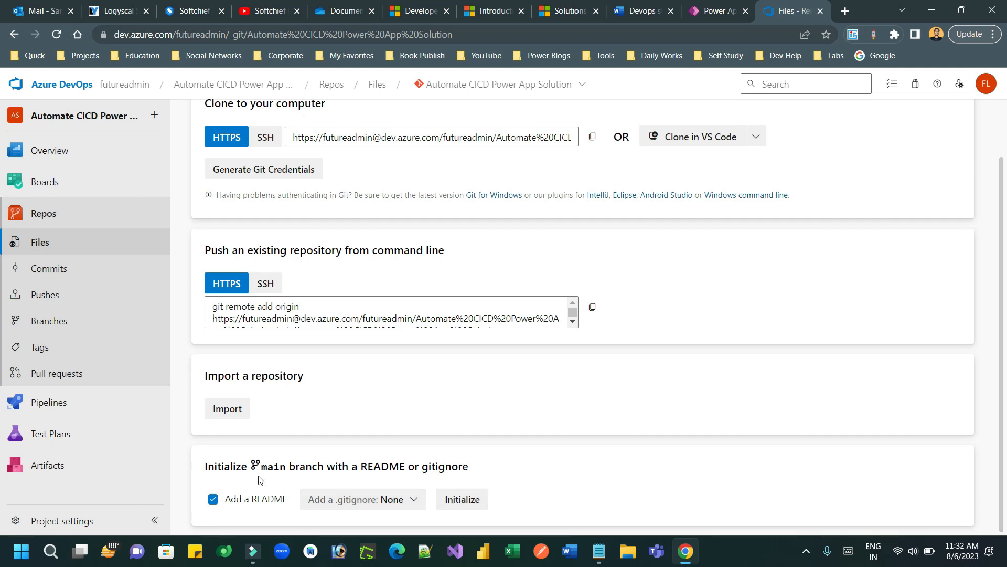
pyautogui.moveTo(265, 466); pyautogui.dragTo(332, 462)
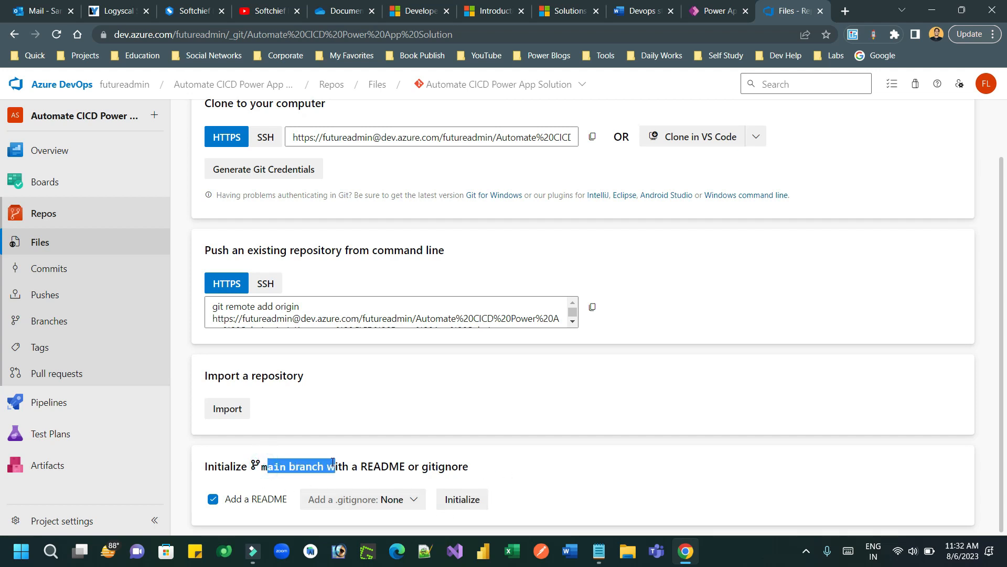
pyautogui.click(472, 502)
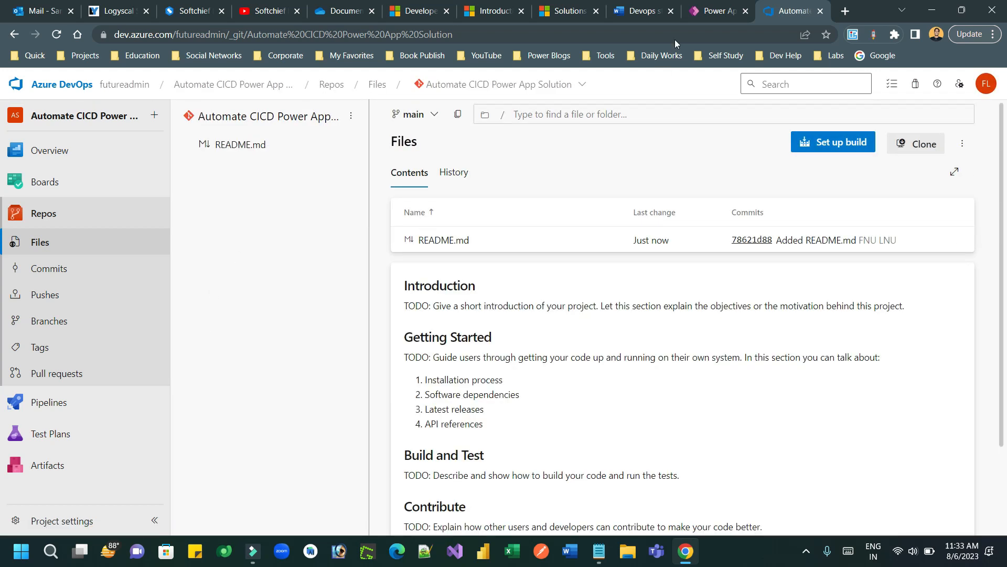
pyautogui.click(643, 12)
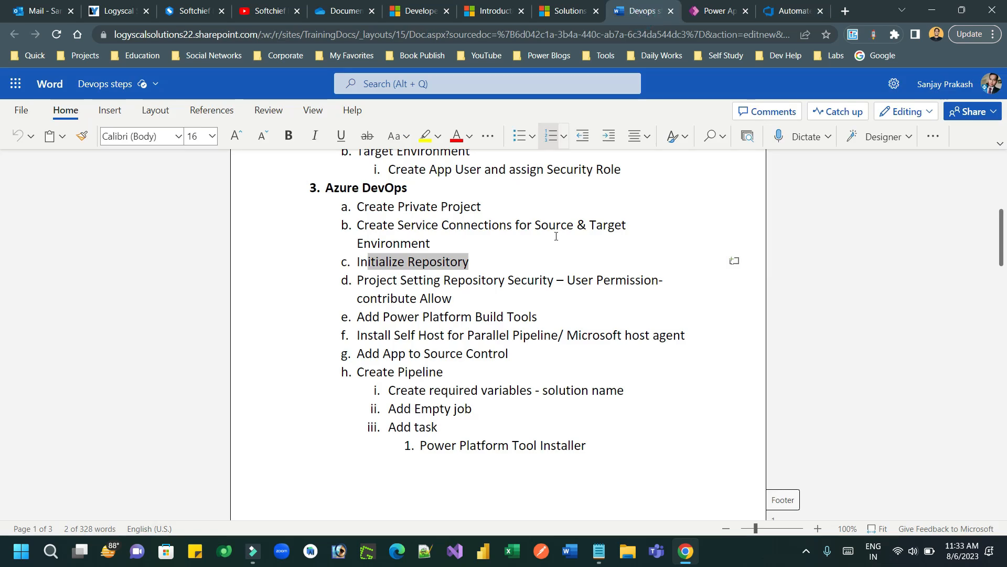
# Step: Highlight step d, repository security, then switch back to the Azure DevOps Files page
pyautogui.moveTo(370, 278); pyautogui.dragTo(588, 282)
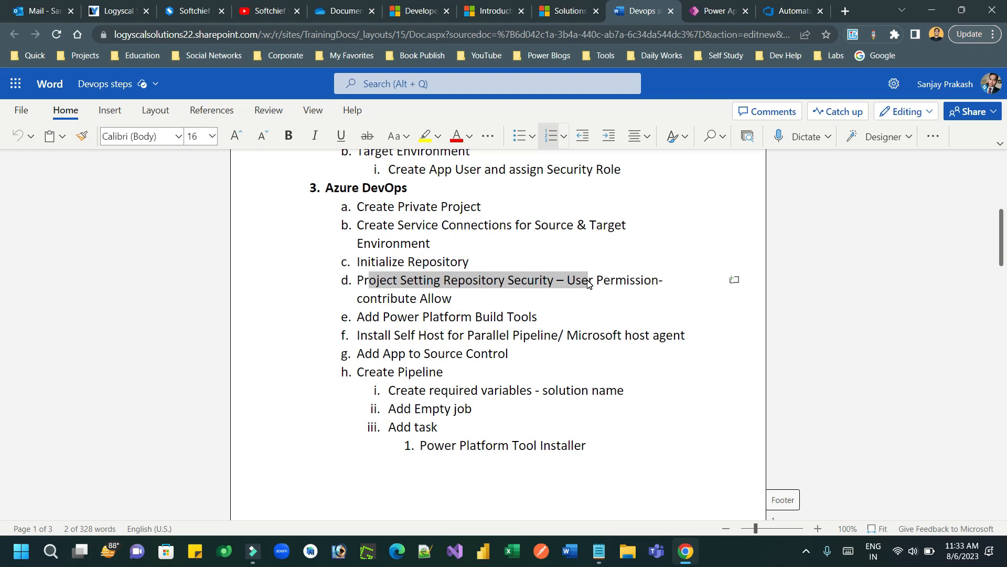
pyautogui.moveTo(734, 10); pyautogui.dragTo(708, 10)
pyautogui.click(793, 10)
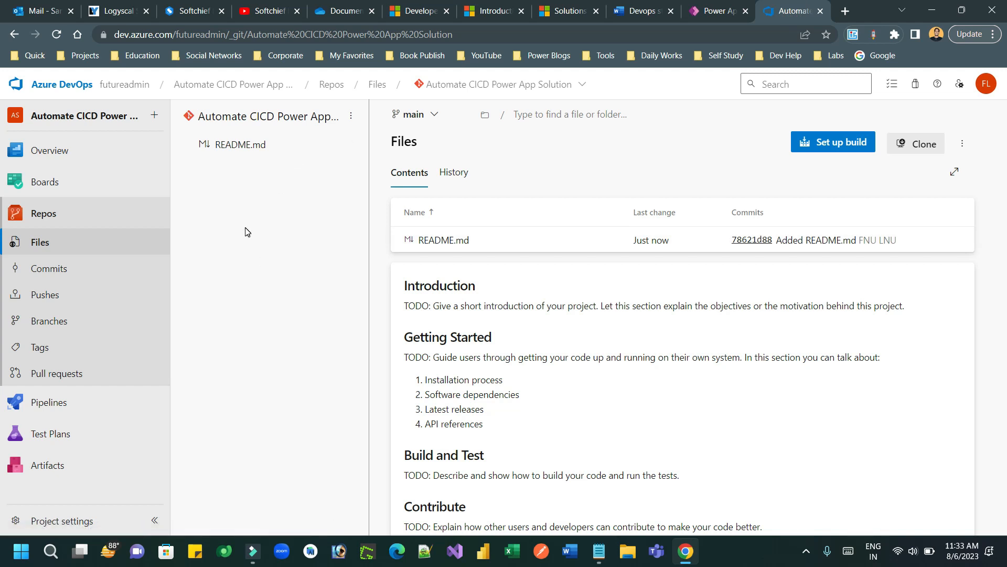
# Step: Under Project settings > Repositories > Security, set Contribute to Allow for the Build Service account
pyautogui.click(90, 520)
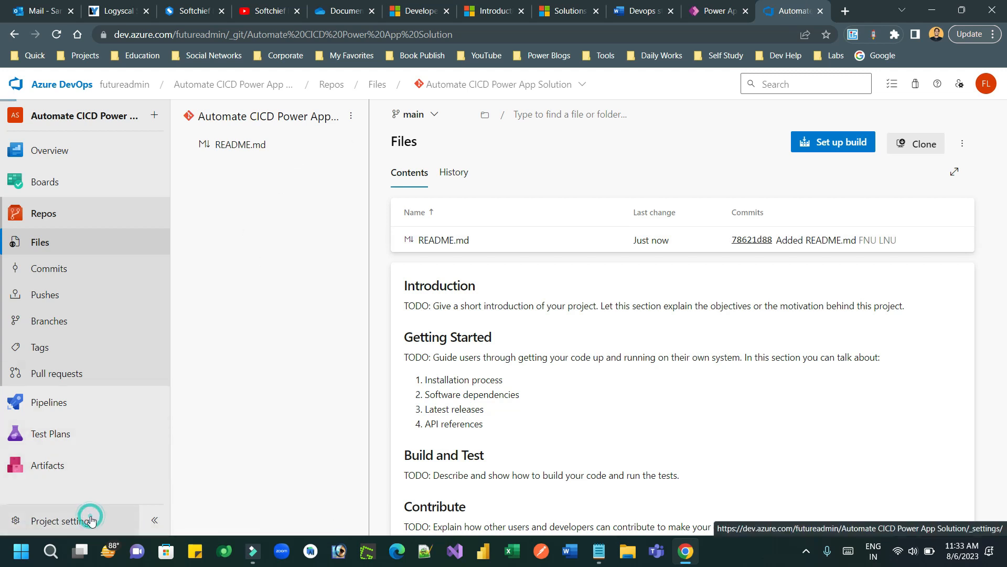
pyautogui.moveTo(184, 344); pyautogui.dragTo(181, 474)
pyautogui.click(108, 434)
pyautogui.click(380, 154)
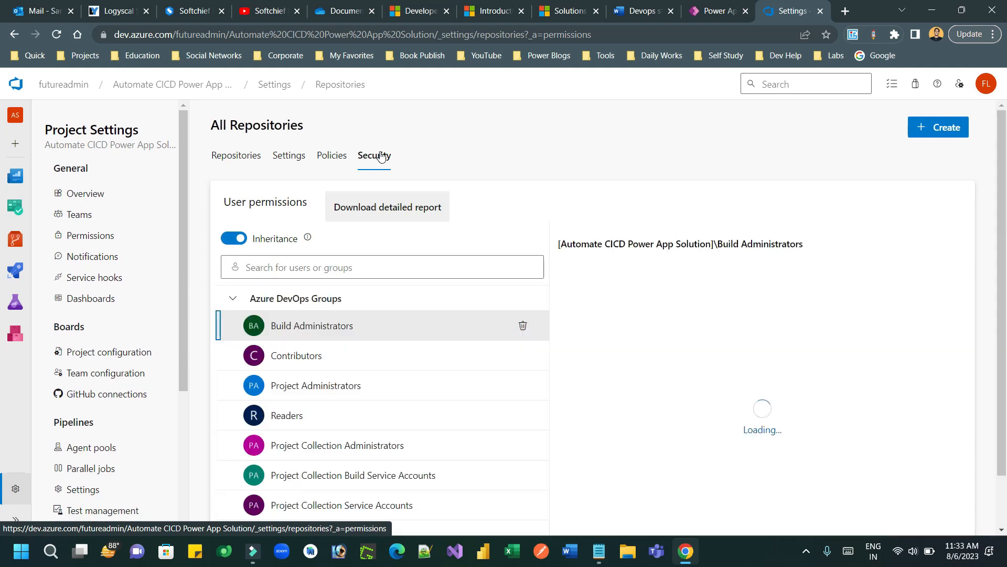
pyautogui.click(233, 299)
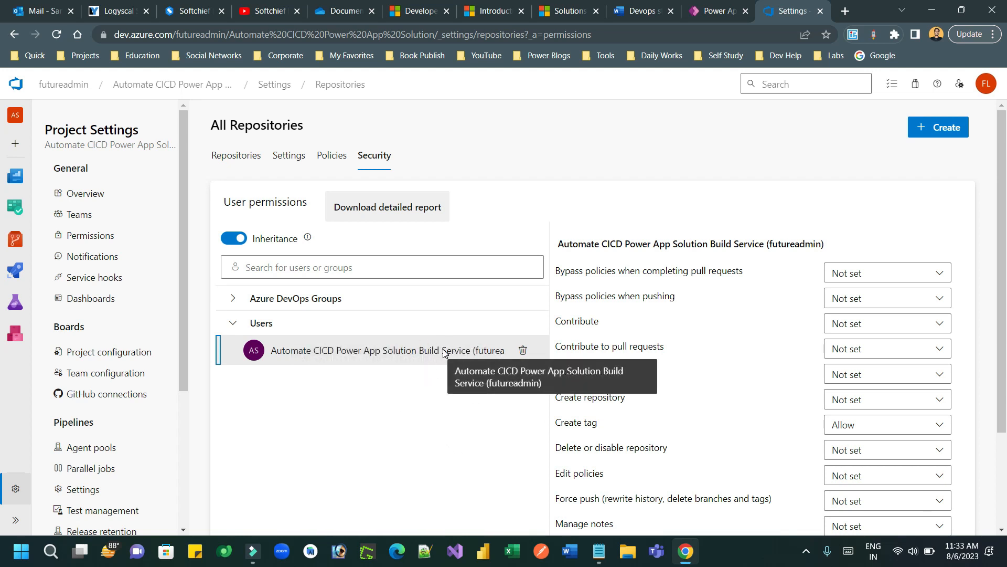
pyautogui.click(876, 324)
pyautogui.click(875, 374)
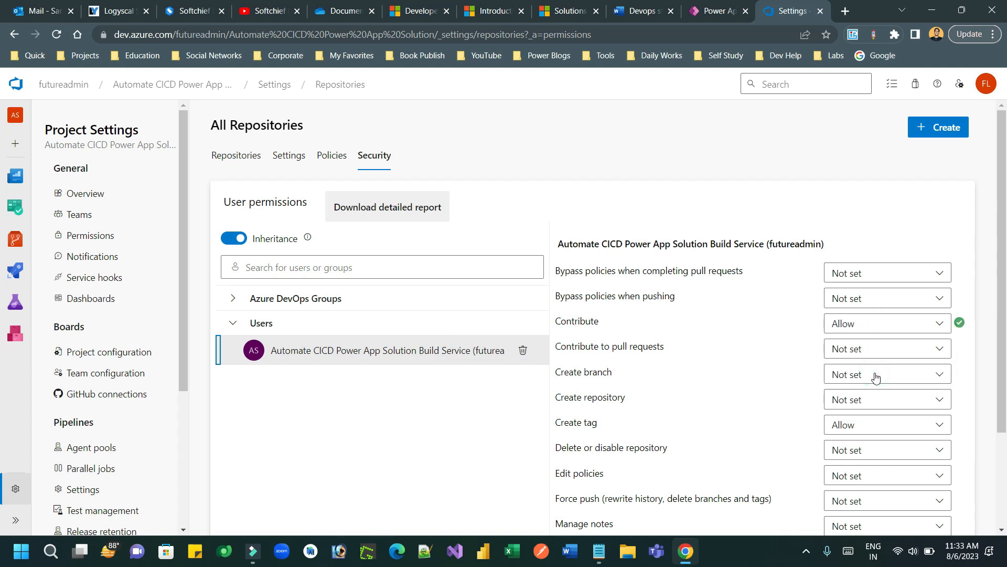
pyautogui.scroll(-3, 861, 315)
pyautogui.scroll(3, 840, 209)
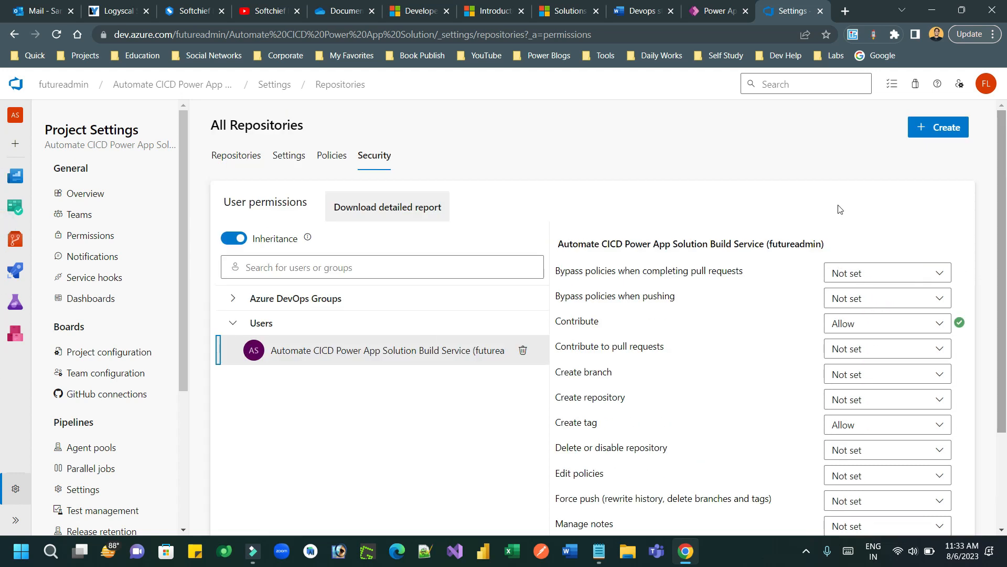
pyautogui.click(71, 195)
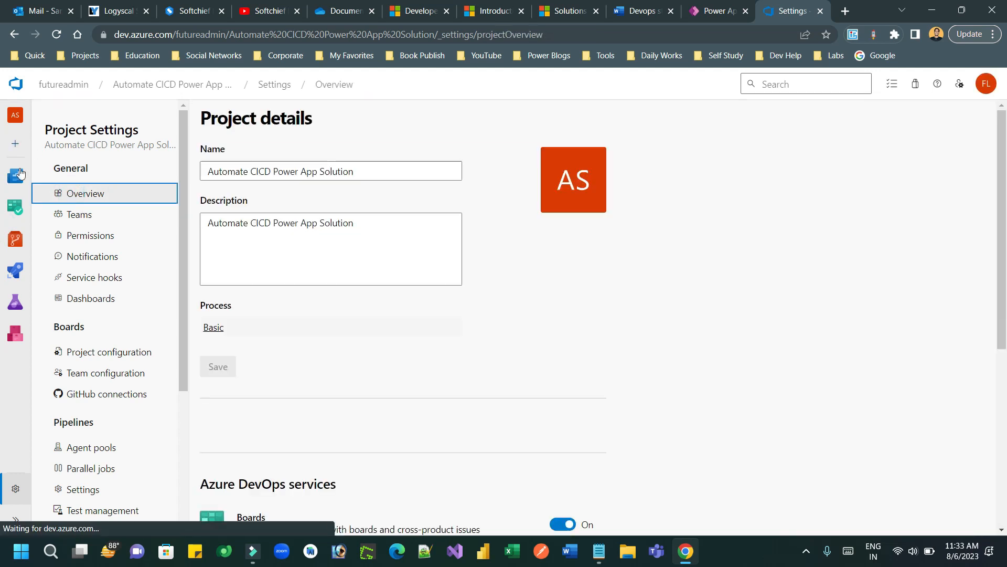
# Step: Move 'Add Power Platform Build Tools' to item b, right after Create Private Project
pyautogui.click(639, 13)
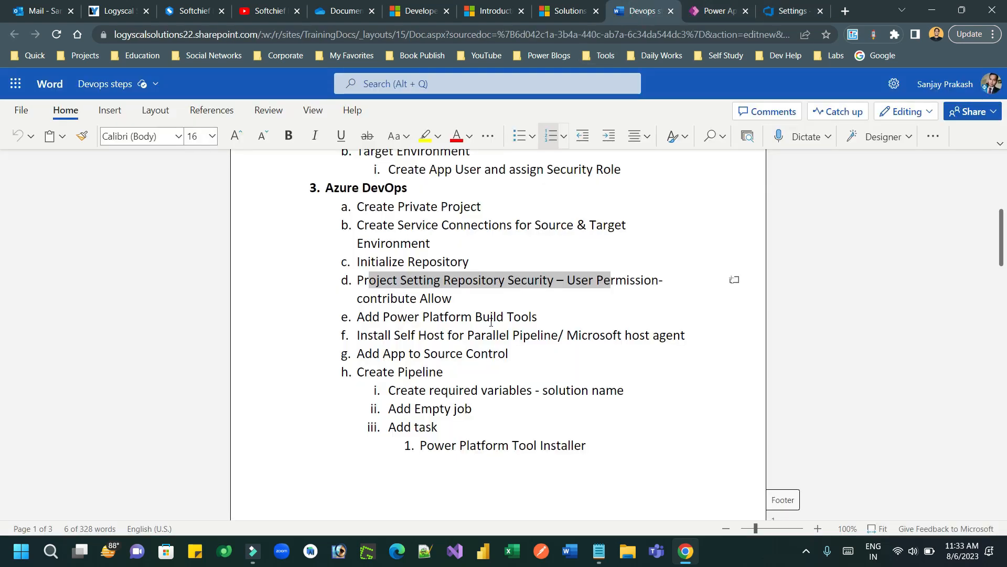
pyautogui.moveTo(394, 317); pyautogui.dragTo(556, 317)
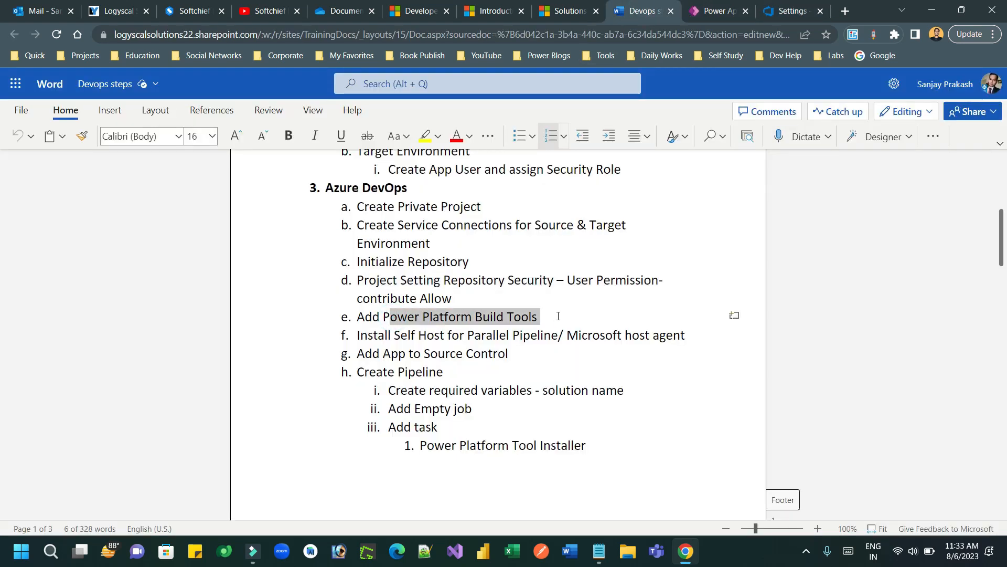
pyautogui.click(384, 317)
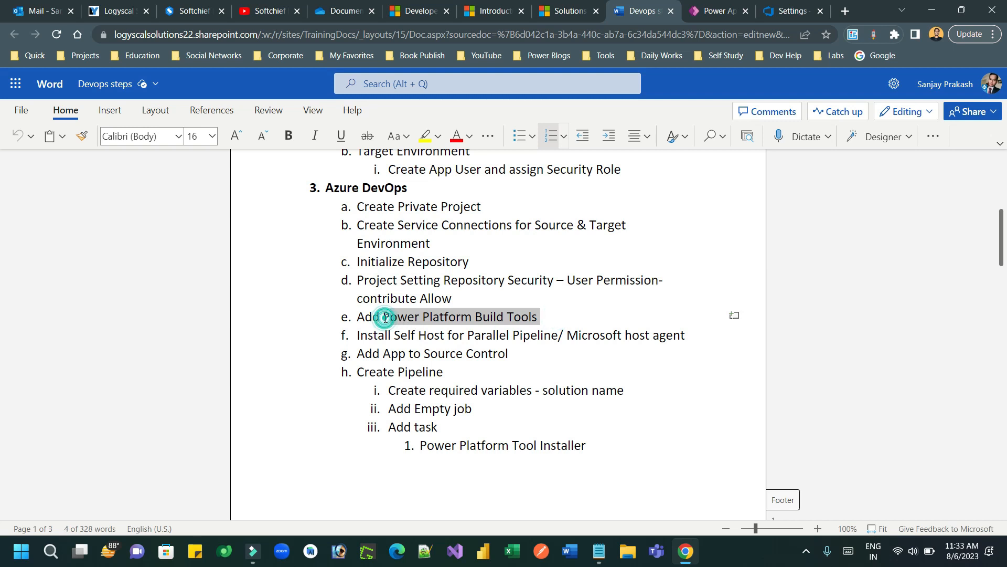
pyautogui.moveTo(370, 318); pyautogui.dragTo(547, 318)
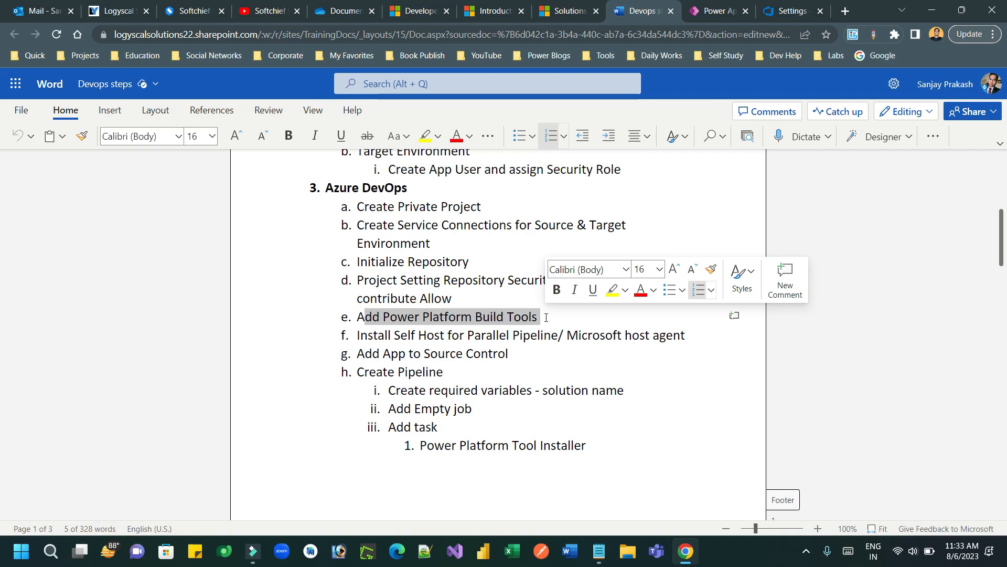
pyautogui.click(547, 318)
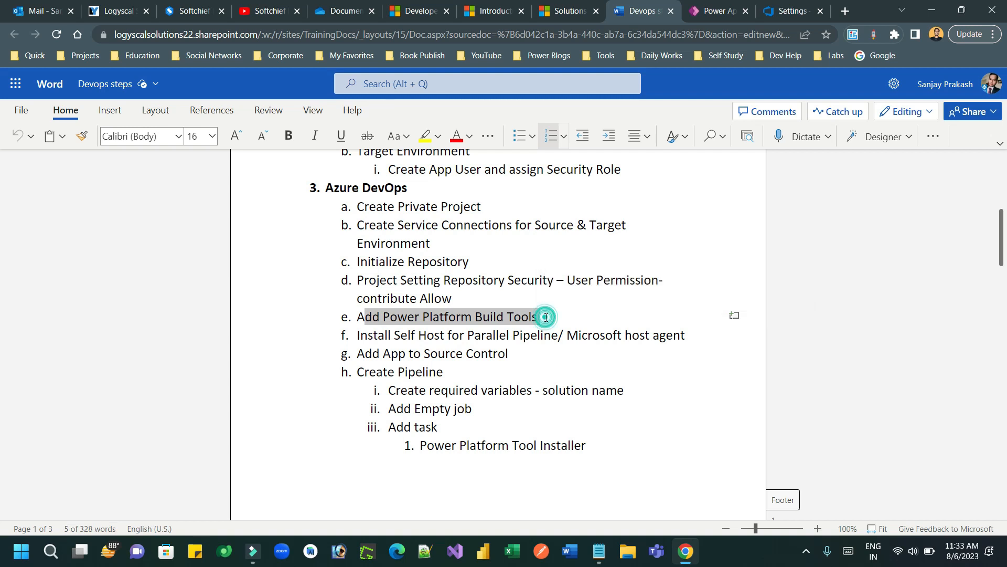
pyautogui.moveTo(544, 317); pyautogui.dragTo(360, 321)
pyautogui.hotkey('ctrl', 'c')
pyautogui.press('Delete')
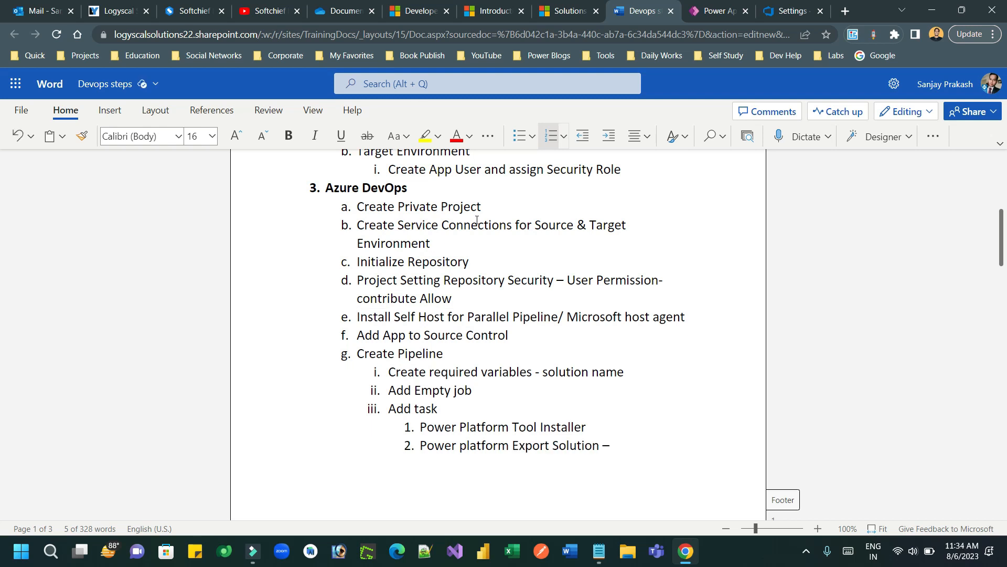
pyautogui.click(491, 205)
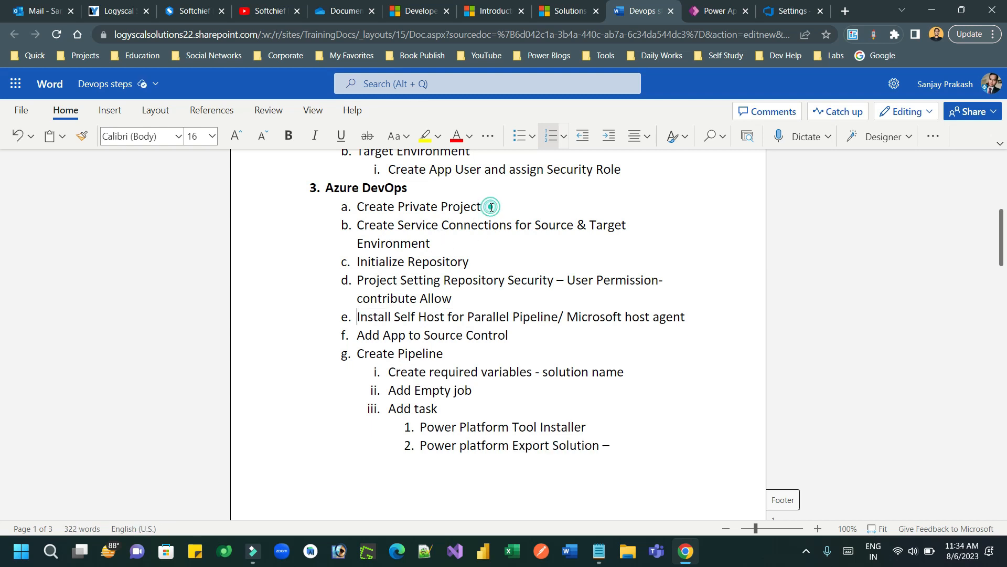
pyautogui.press('Return')
pyautogui.hotkey('ctrl', 'v')
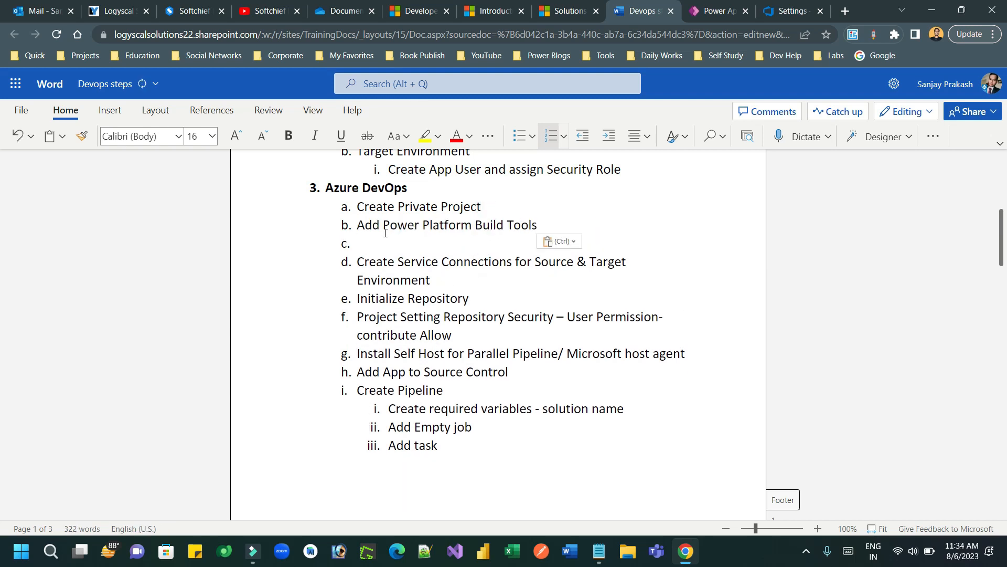
pyautogui.press('BackSpace')
pyautogui.press('BackSpace')
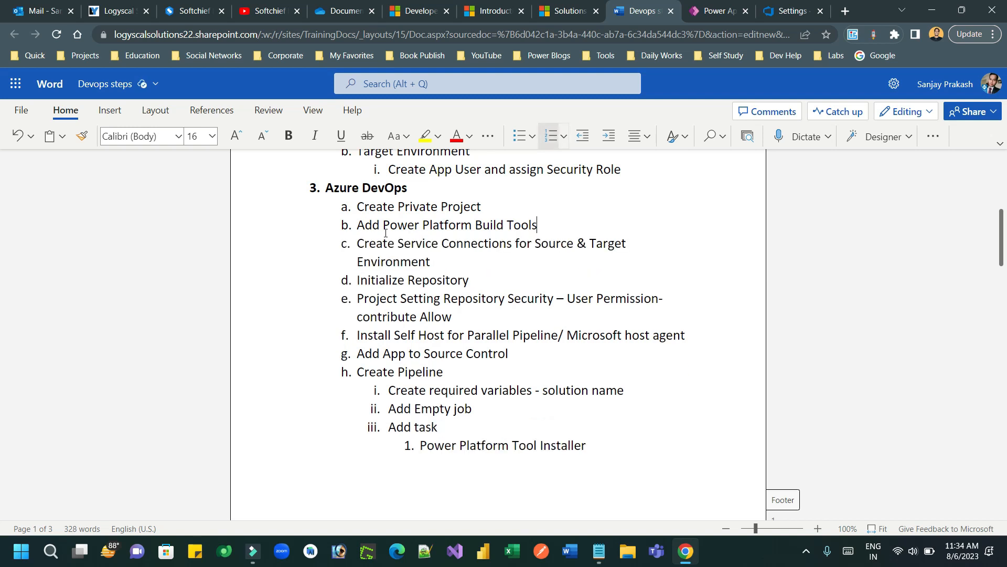
# Step: Review the Repository Security and Install Self Host for Parallel Pipeline steps, then go to YouTube
pyautogui.moveTo(371, 294); pyautogui.dragTo(487, 313)
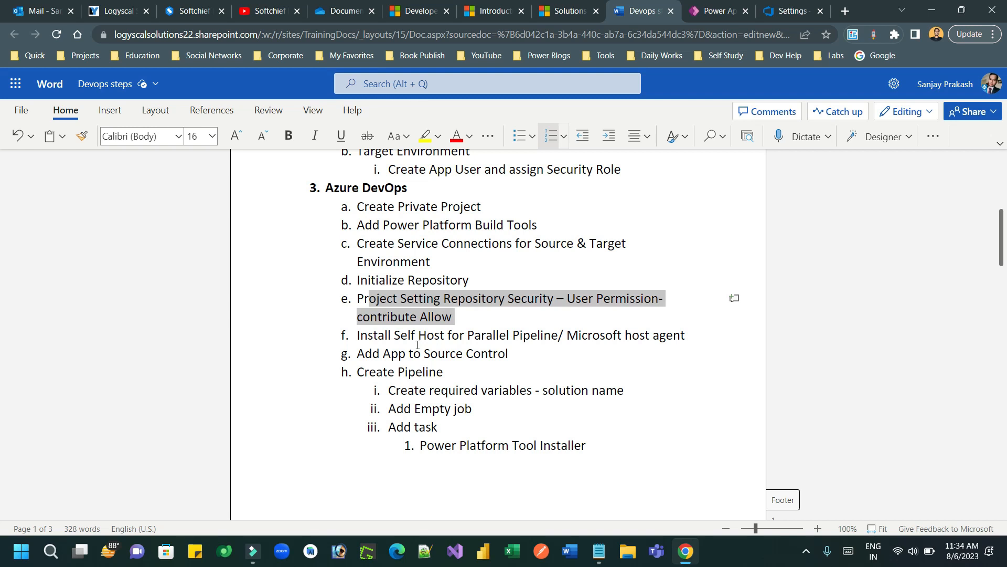
pyautogui.moveTo(368, 336); pyautogui.dragTo(639, 337)
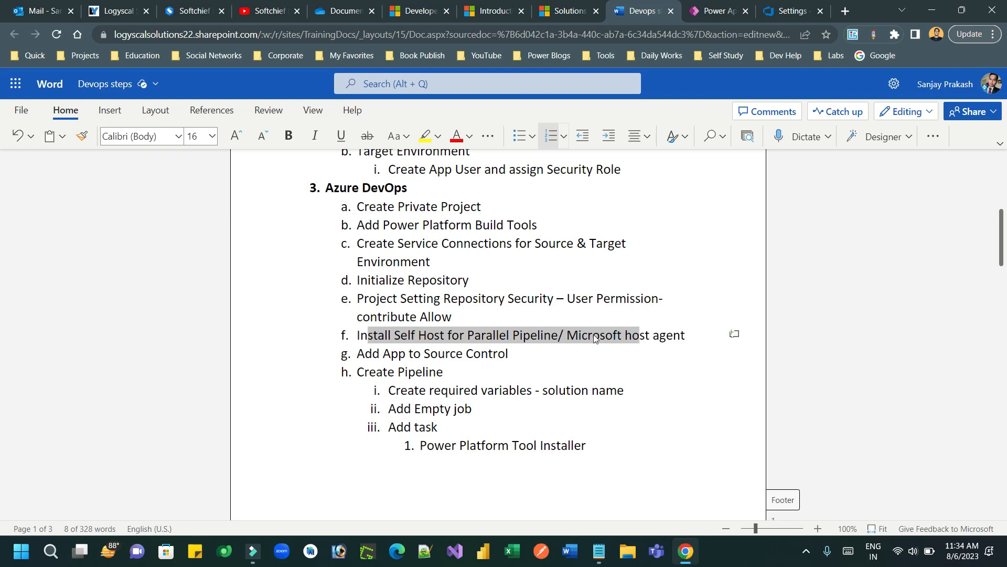
pyautogui.click(440, 337)
pyautogui.moveTo(369, 338); pyautogui.dragTo(561, 334)
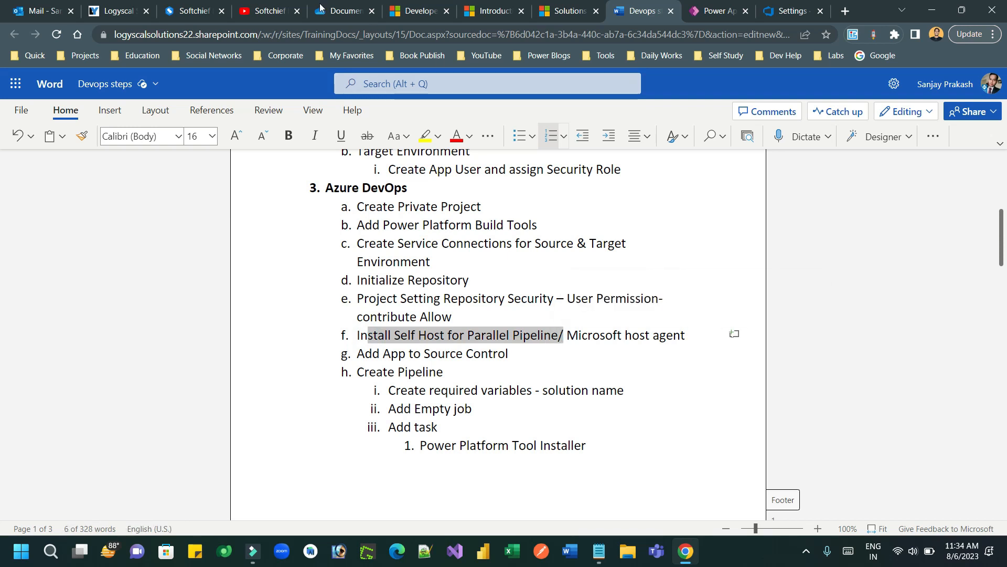
pyautogui.click(263, 11)
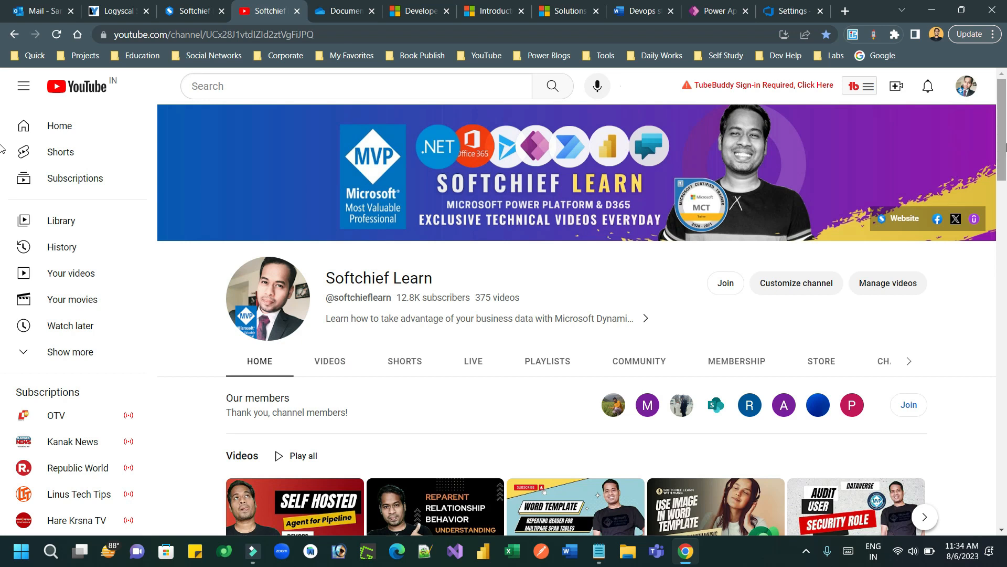
# Step: Scroll through the Softchief Learn channel's latest videos, then return to the Devops steps document
pyautogui.scroll(-3, 531, 253)
pyautogui.moveTo(297, 331)
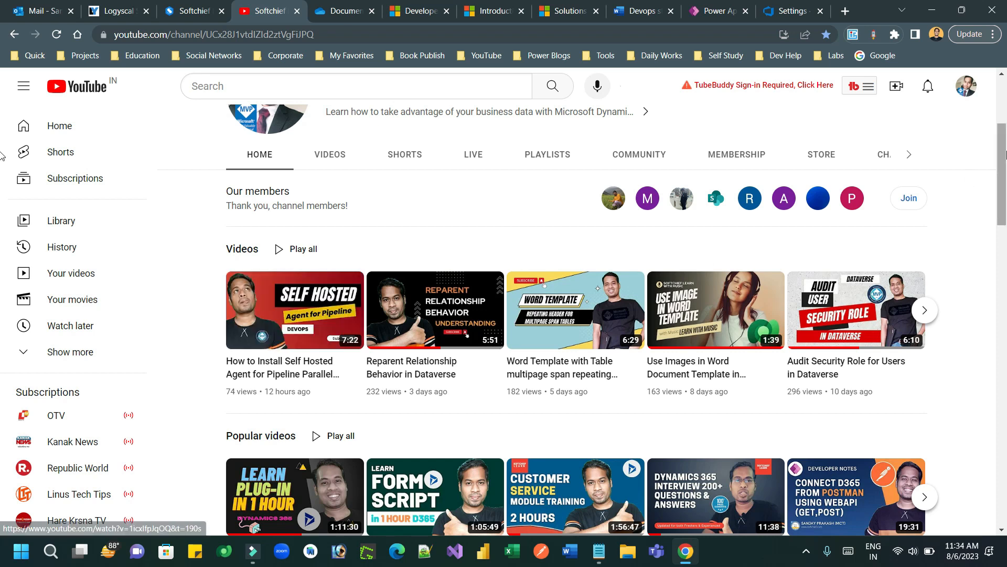
pyautogui.scroll(3, 2, 88)
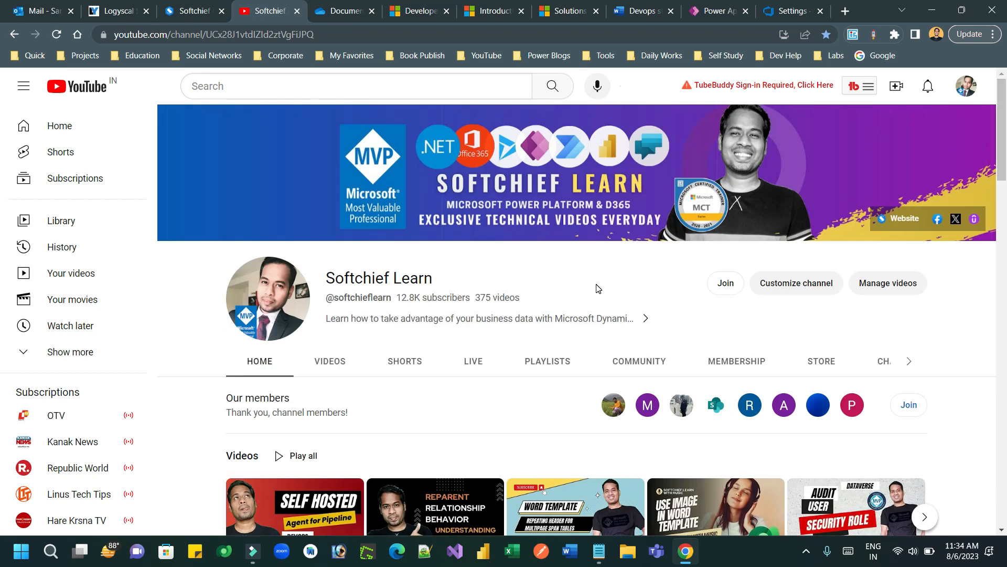
pyautogui.click(643, 10)
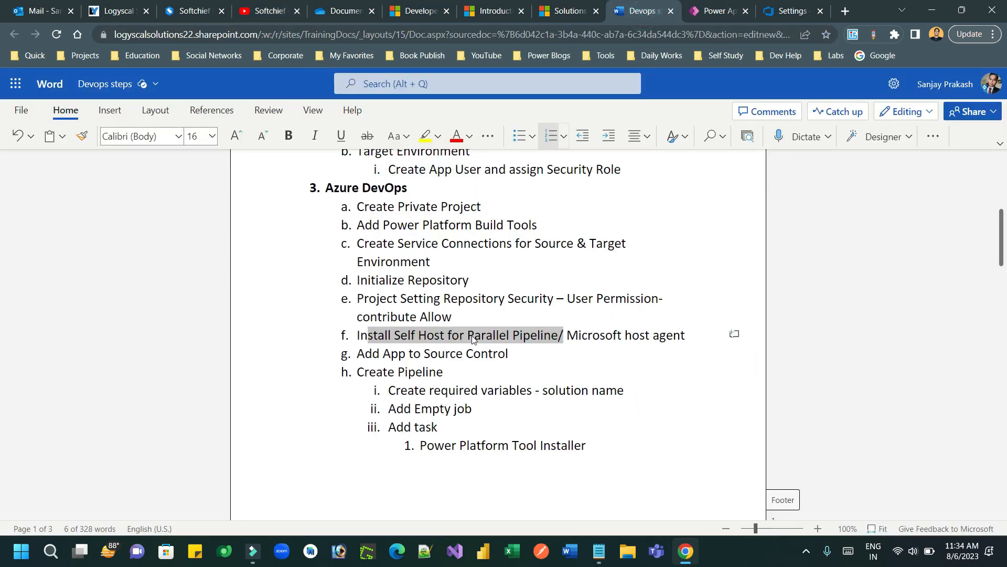
# Step: Select the Install Self Host step, then bring up the Azure DevOps project settings page
pyautogui.moveTo(640, 335); pyautogui.dragTo(370, 334)
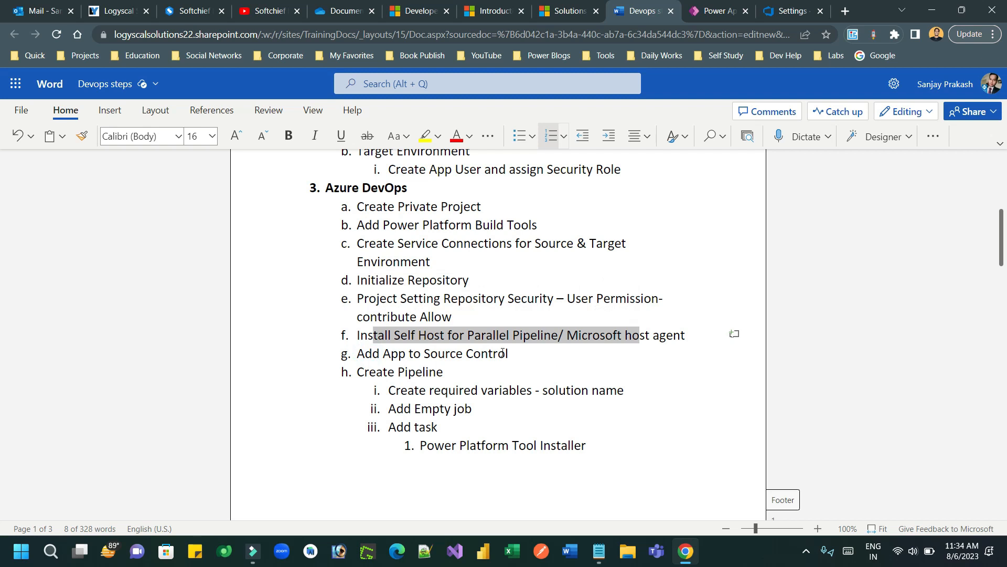
pyautogui.moveTo(1002, 239); pyautogui.dragTo(1002, 254)
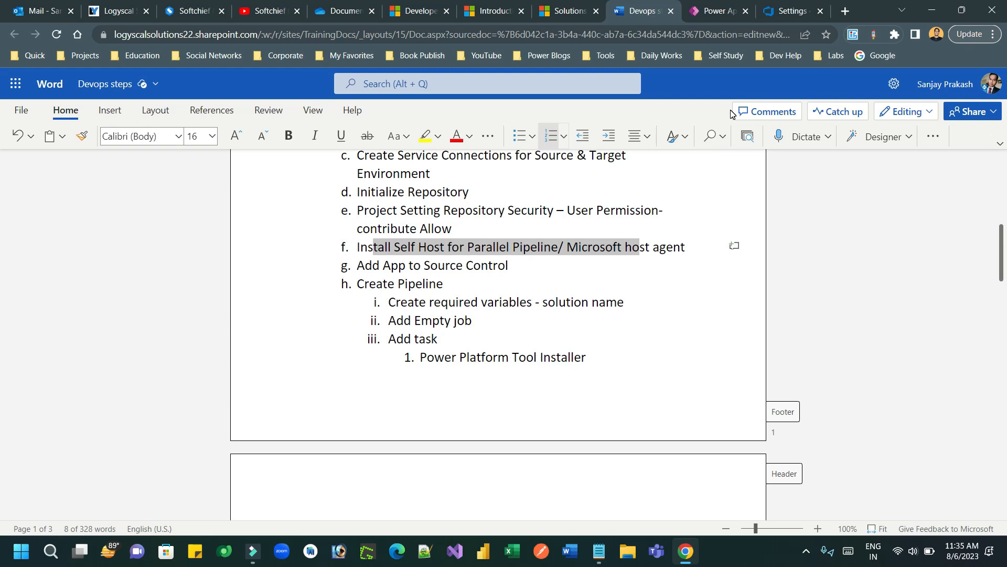
pyautogui.click(724, 12)
pyautogui.click(766, 13)
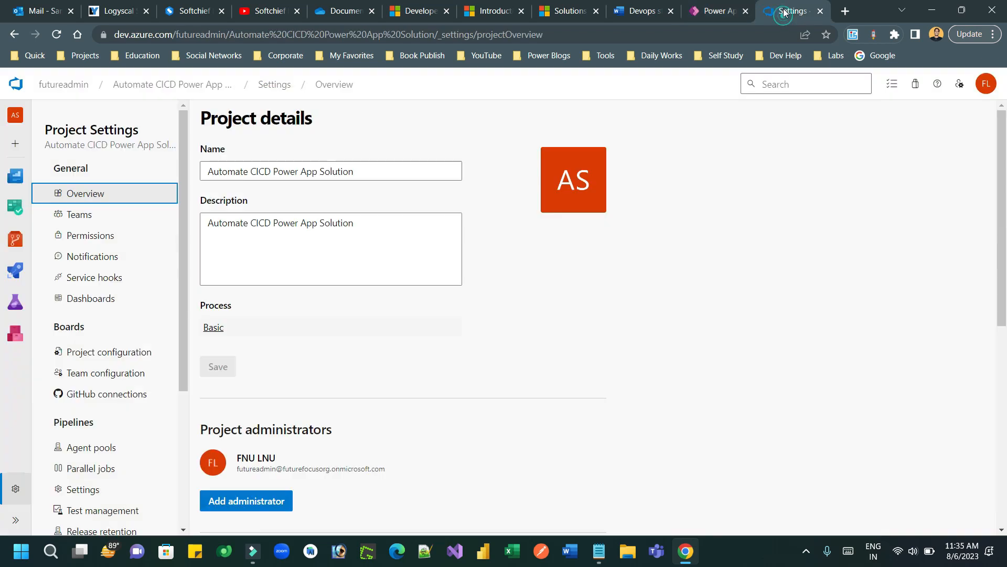
pyautogui.click(640, 15)
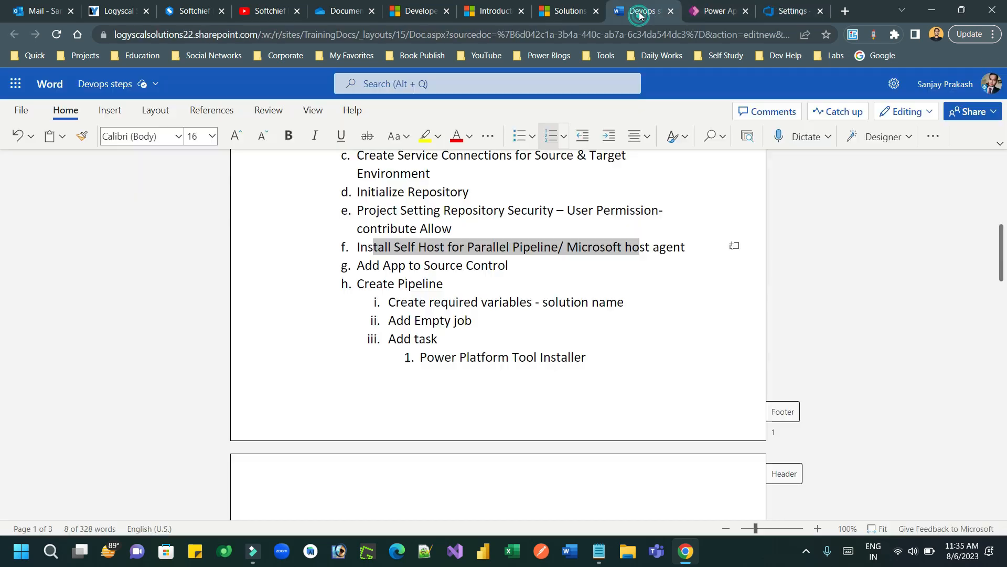
pyautogui.click(776, 11)
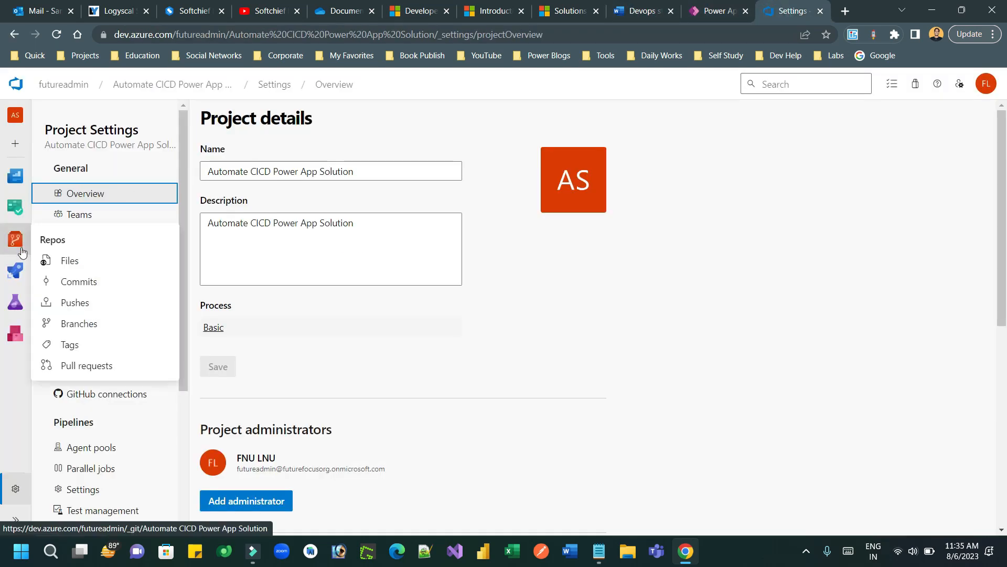
# Step: Create a classic-editor pipeline from Azure Repos Git, Automate CICD Power App Solution project, main branch
pyautogui.click(16, 271)
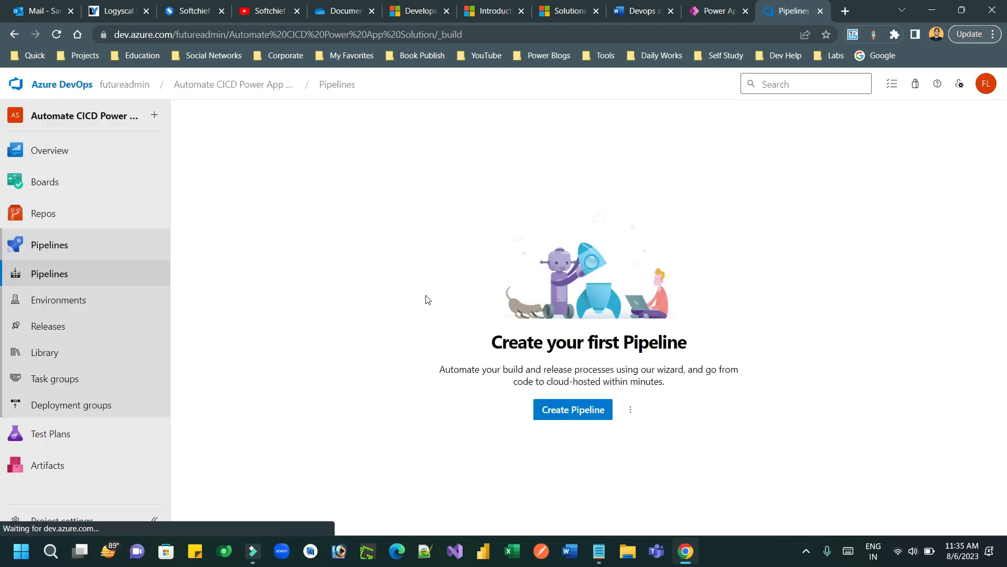
pyautogui.click(577, 411)
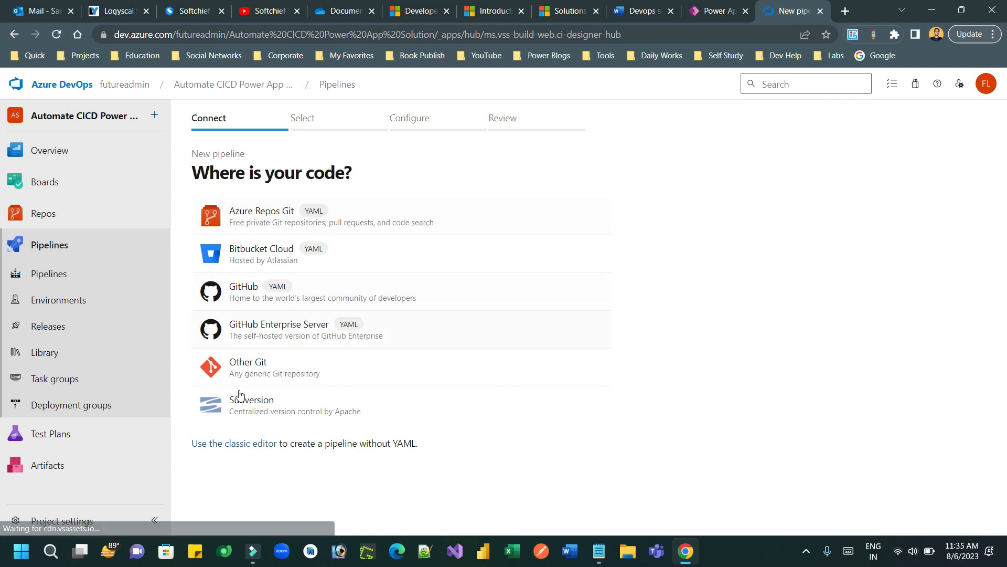
pyautogui.click(239, 445)
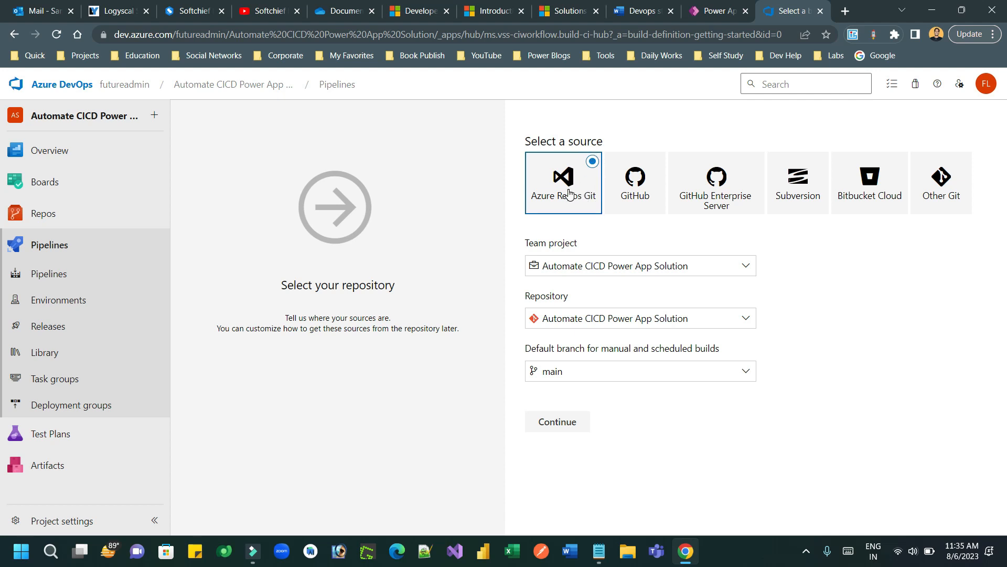
pyautogui.moveTo(542, 247); pyautogui.dragTo(579, 247)
pyautogui.click(580, 247)
pyautogui.click(589, 265)
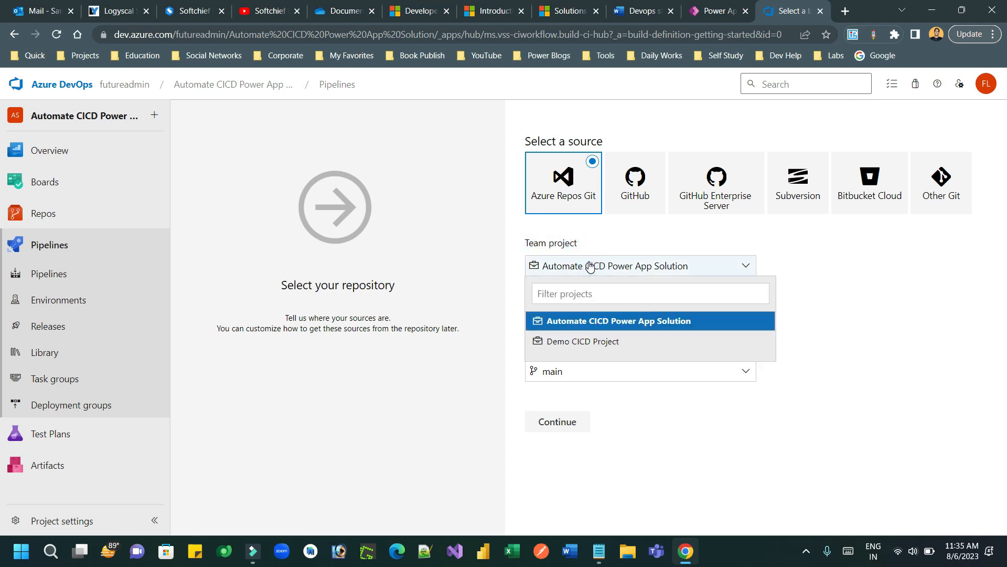
pyautogui.click(591, 321)
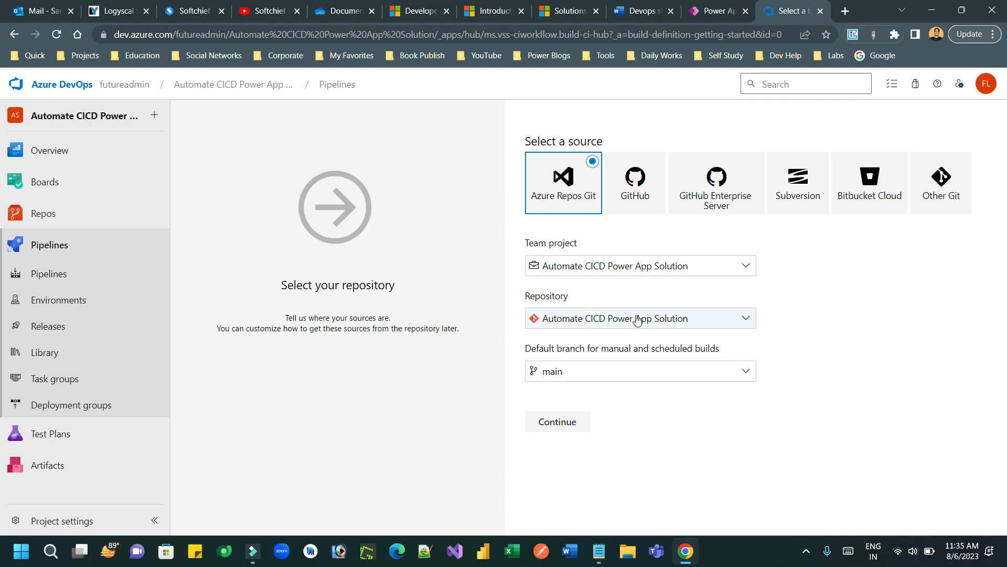
pyautogui.click(590, 375)
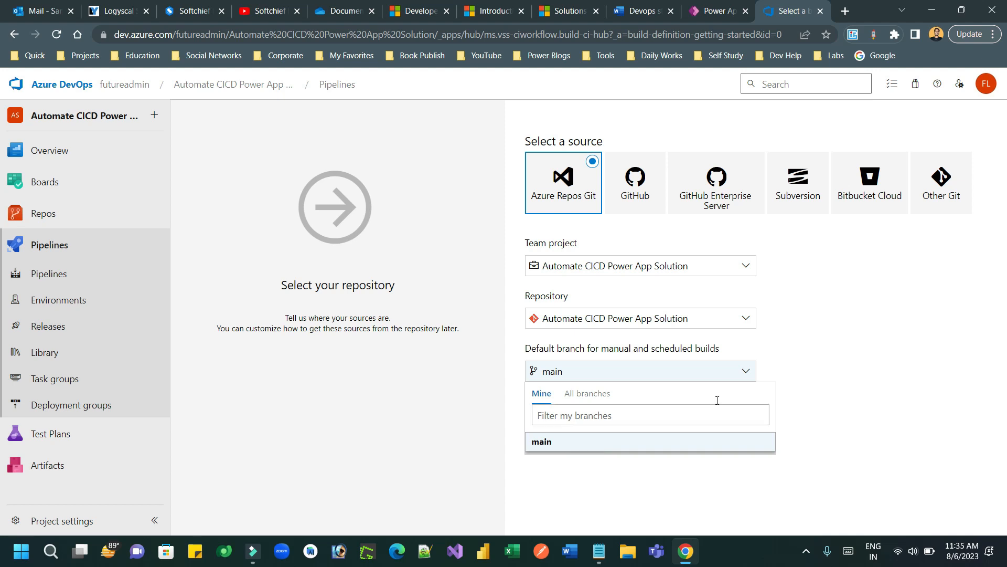
pyautogui.click(833, 340)
pyautogui.click(560, 426)
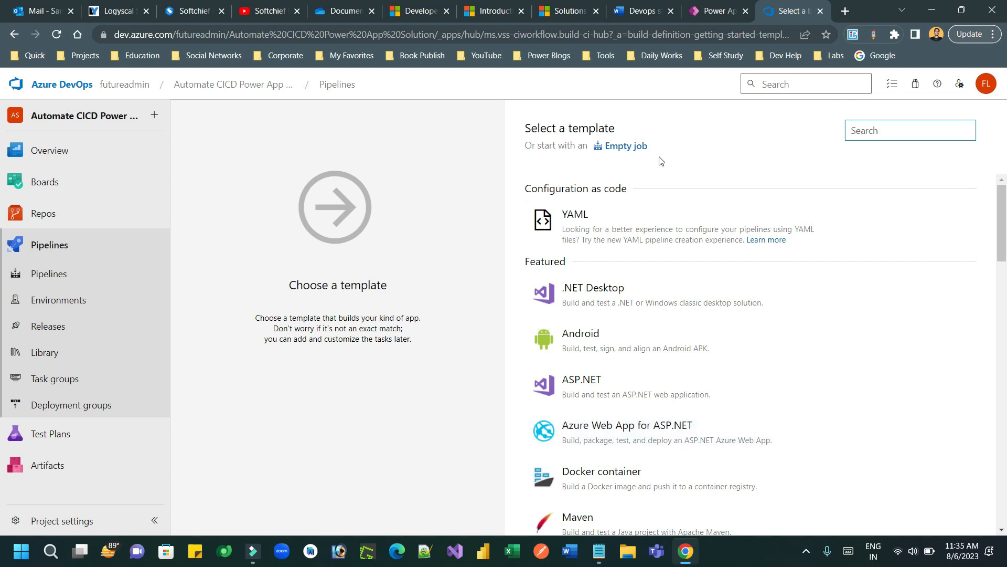
# Step: Start from an empty job, rename the agent job 'Power Apps Agent', then reopen the Devops steps notes
pyautogui.click(629, 146)
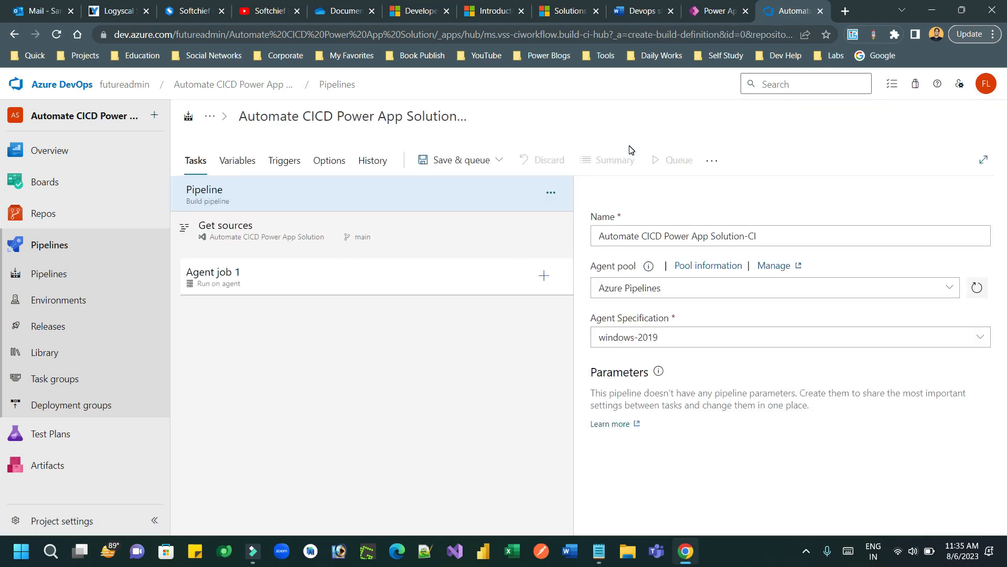
pyautogui.click(386, 274)
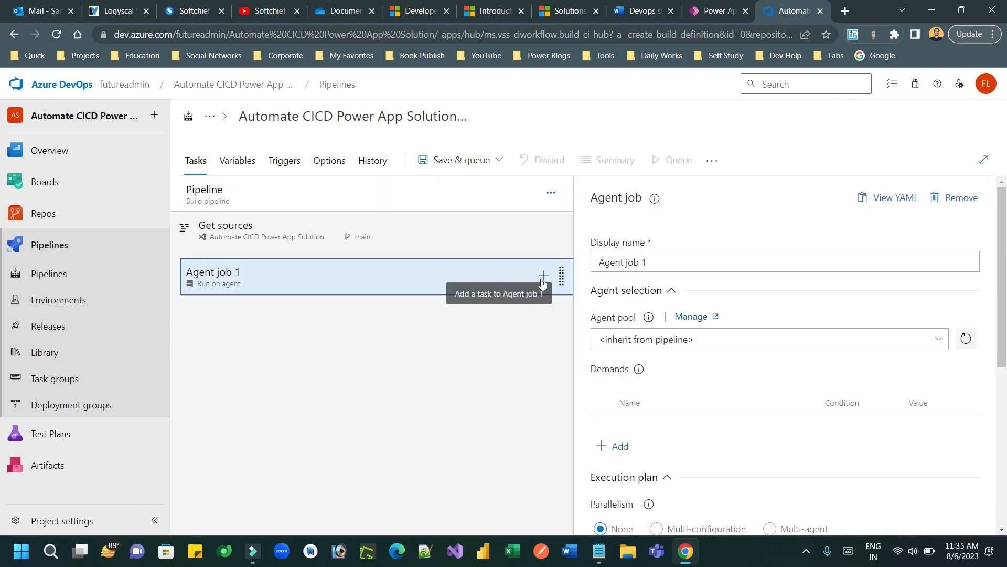
pyautogui.click(654, 260)
pyautogui.moveTo(654, 261); pyautogui.dragTo(593, 262)
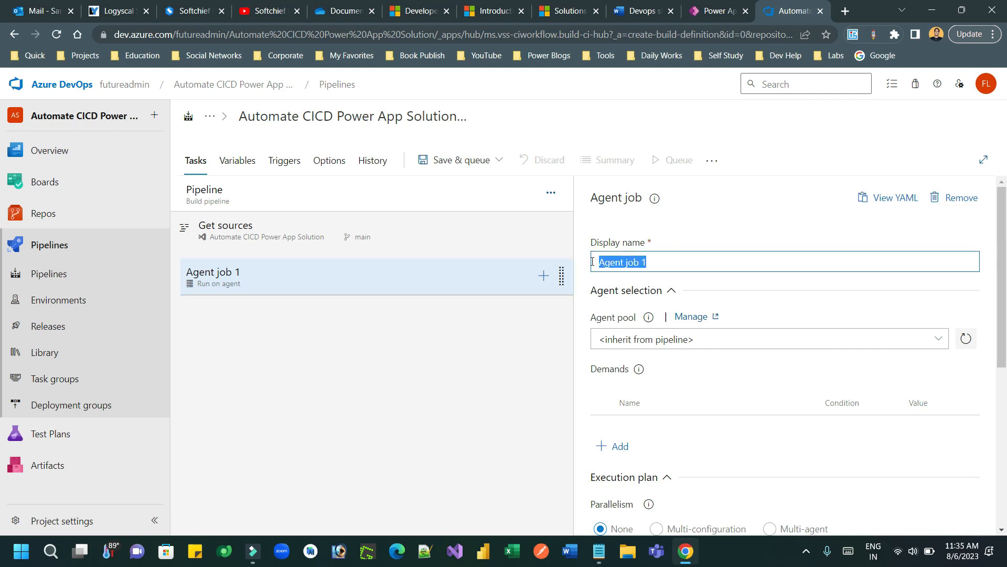
pyautogui.write('Powe')
pyautogui.write('e')
pyautogui.press('BackSpace')
pyautogui.write('r Apps Agent')
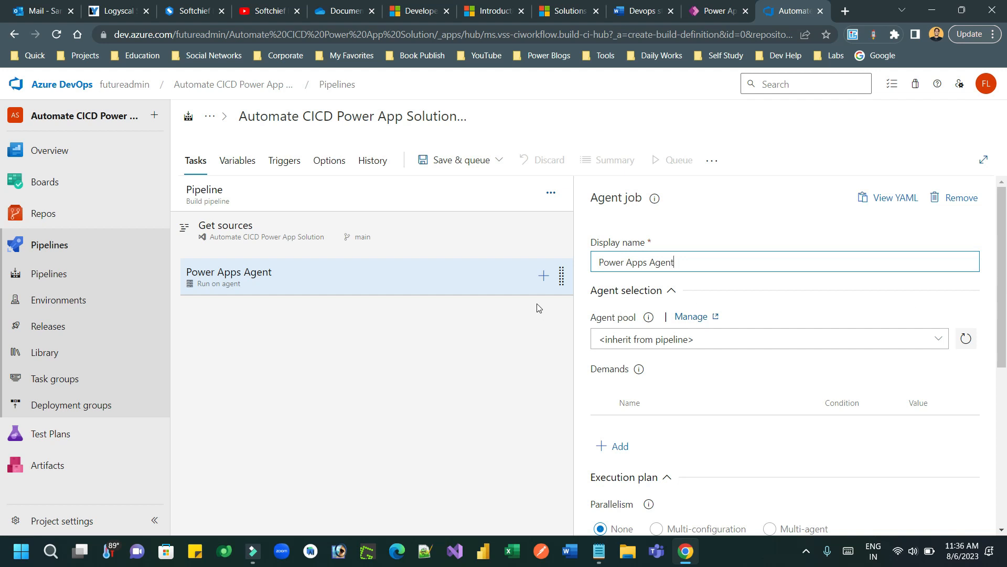
pyautogui.click(715, 7)
pyautogui.click(644, 11)
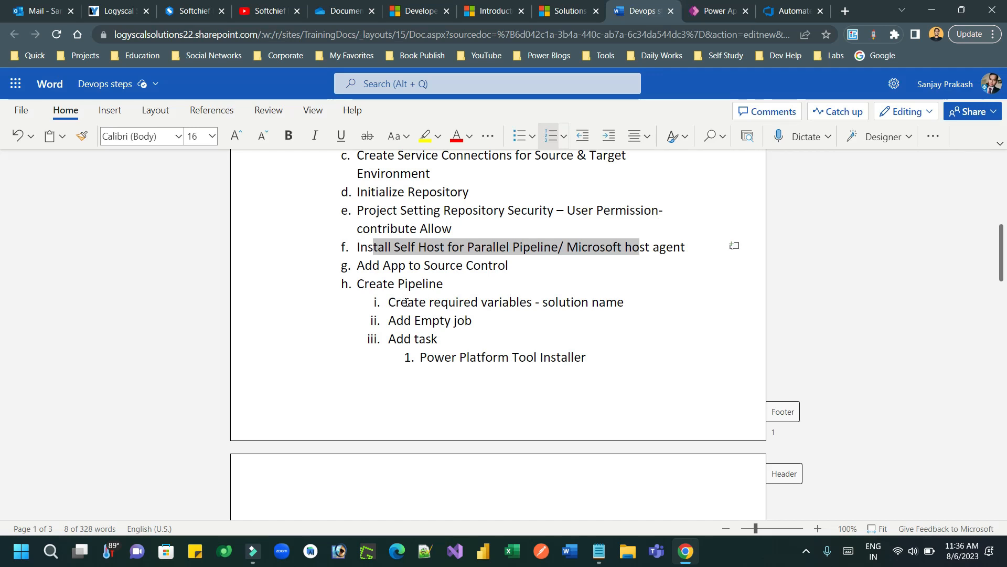
# Step: Highlight the Create Pipeline line in the notes, skim the steps, then bring up the Power Apps solutions
pyautogui.moveTo(377, 284); pyautogui.dragTo(436, 283)
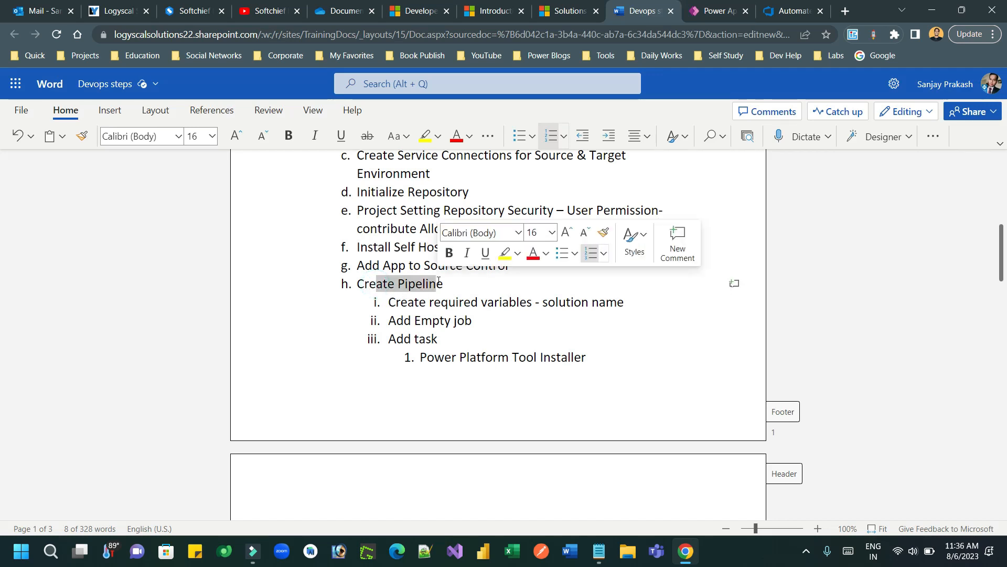
pyautogui.scroll(-5, 1, 246)
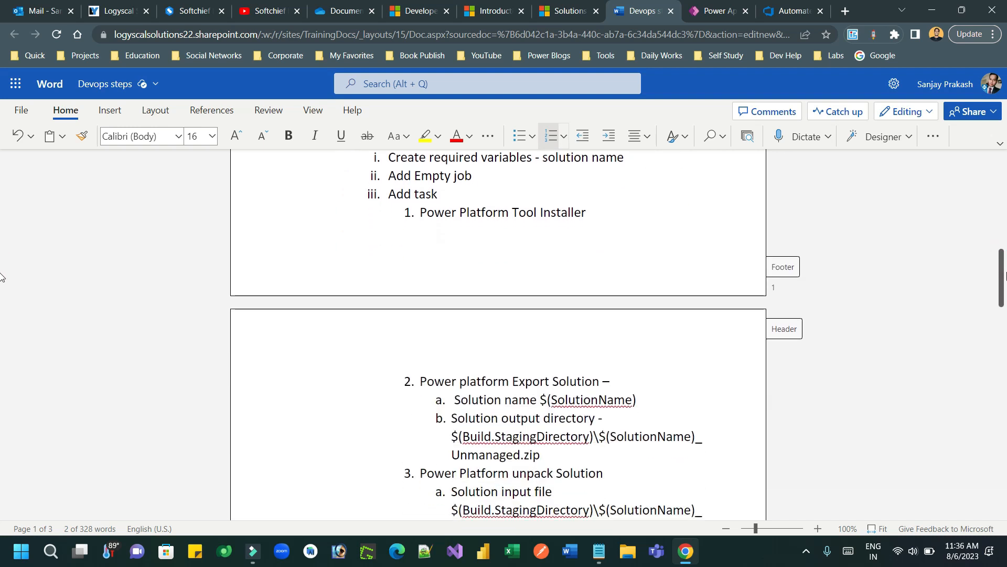
pyautogui.scroll(4, 710, 224)
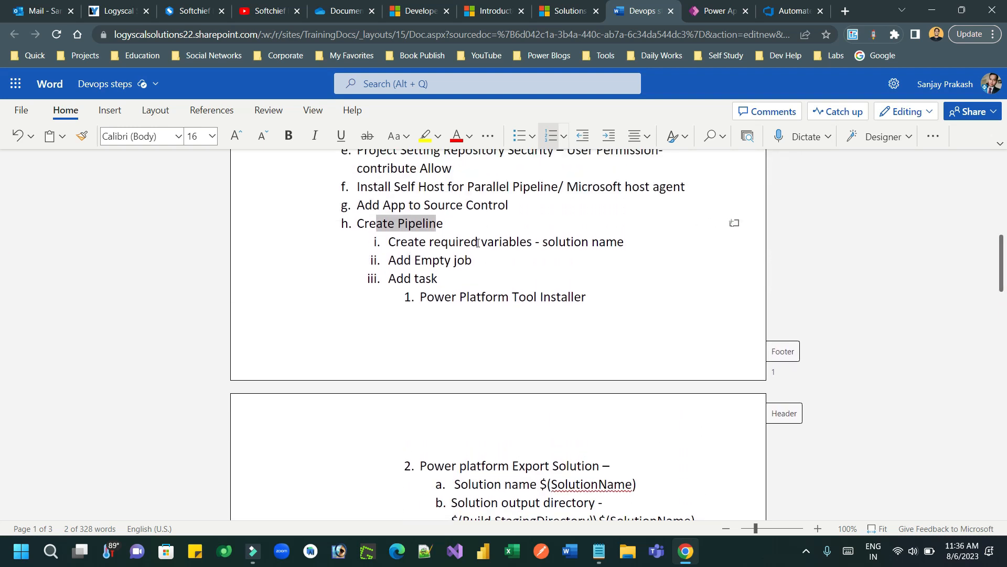
pyautogui.click(713, 11)
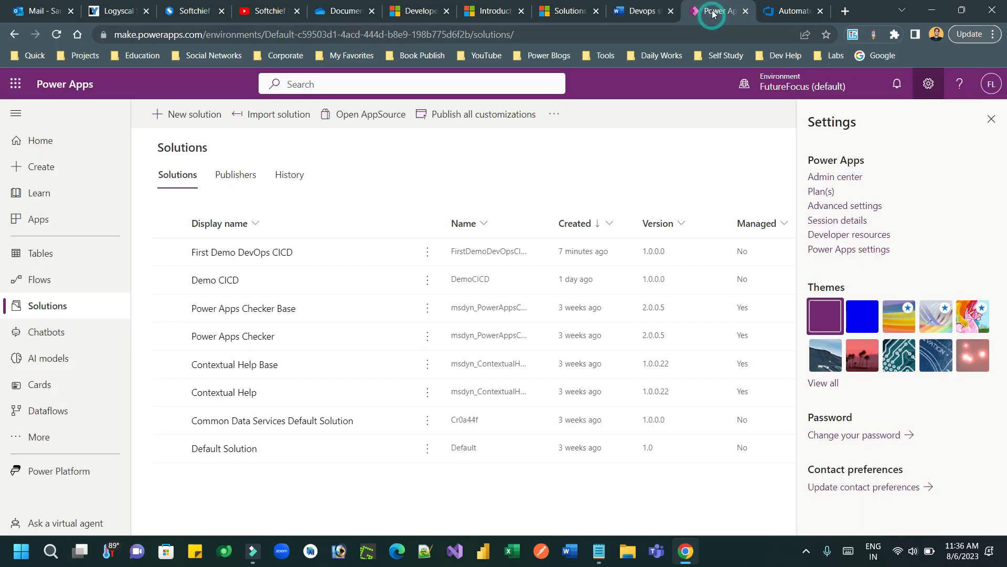
# Step: Add a pipeline variable named SolutionName on the Variables tab, leaving its value blank
pyautogui.click(790, 13)
pyautogui.moveTo(789, 14); pyautogui.dragTo(746, 13)
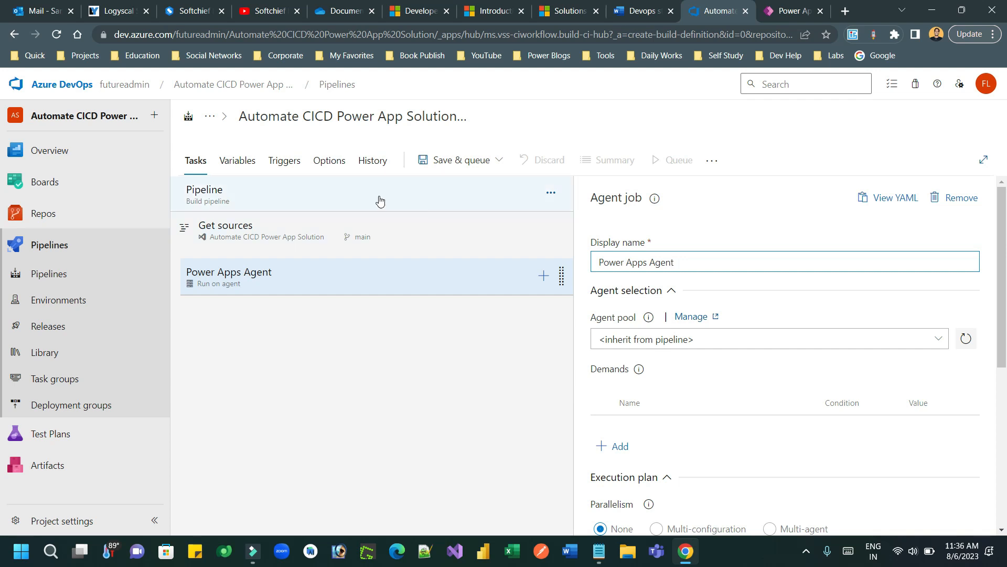
pyautogui.click(241, 163)
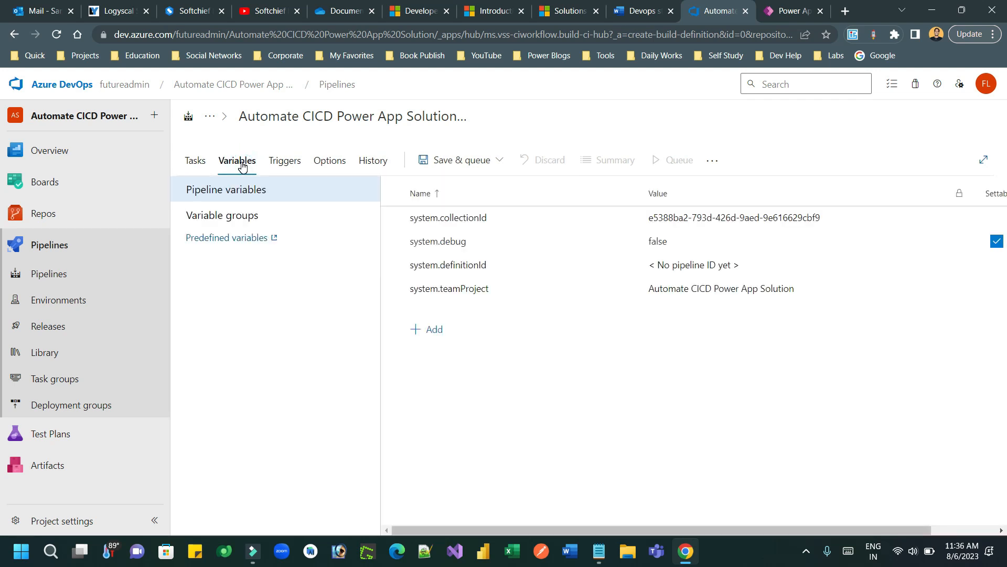
pyautogui.click(430, 332)
pyautogui.write('SolutionName')
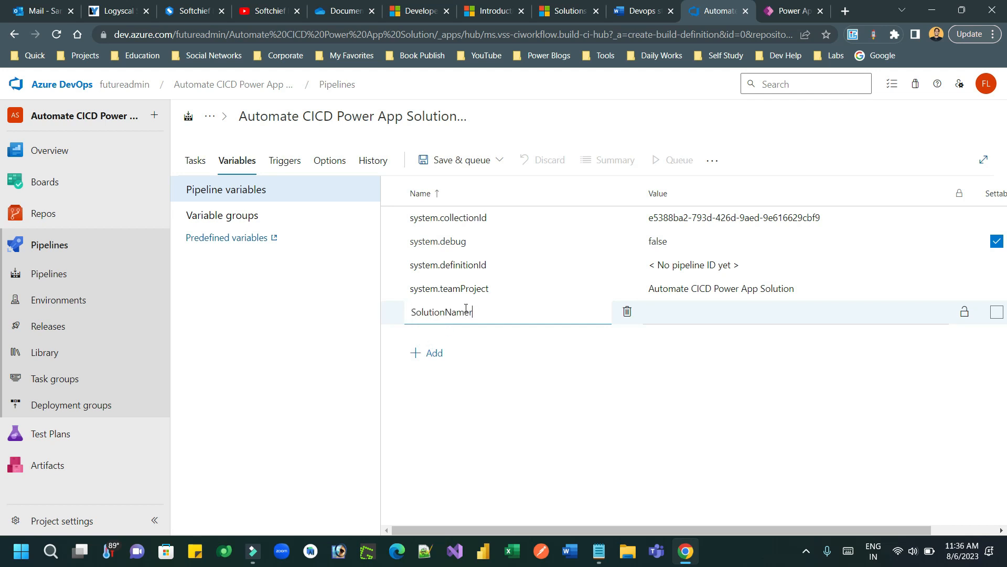
pyautogui.click(712, 313)
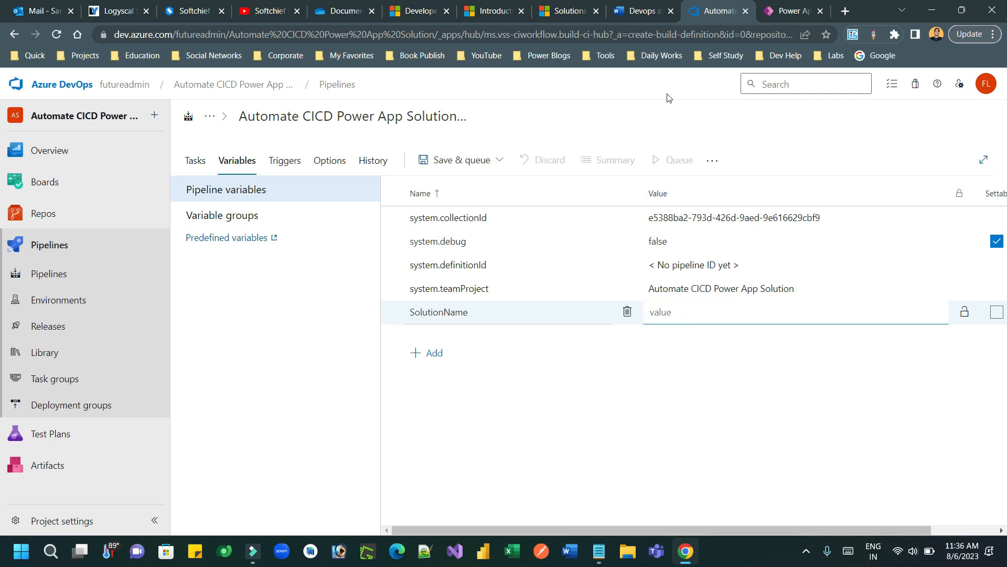
pyautogui.click(569, 12)
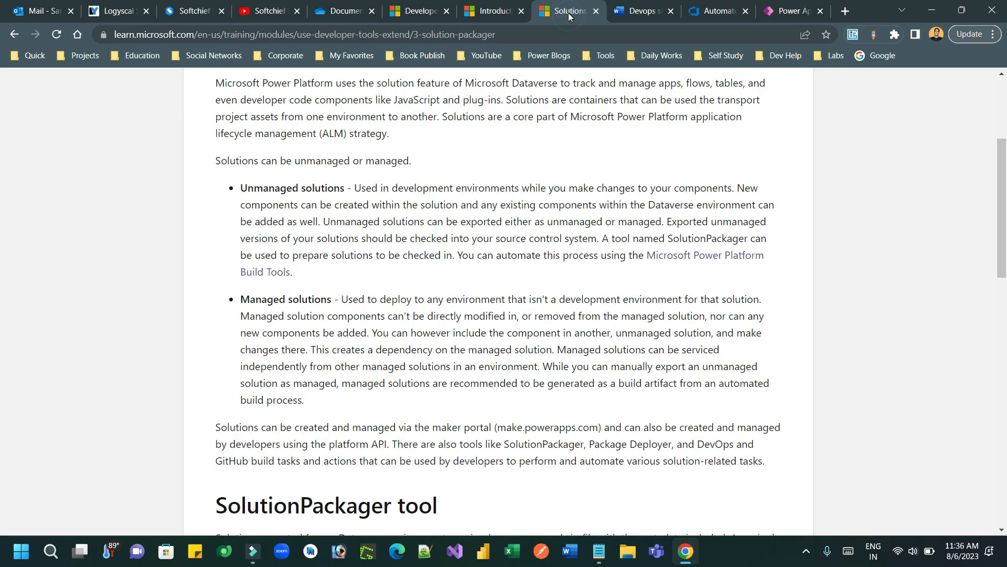
# Step: Open the First Demo DevOps CICD solution overview in Power Apps and copy its unique name
pyautogui.click(643, 7)
pyautogui.click(788, 8)
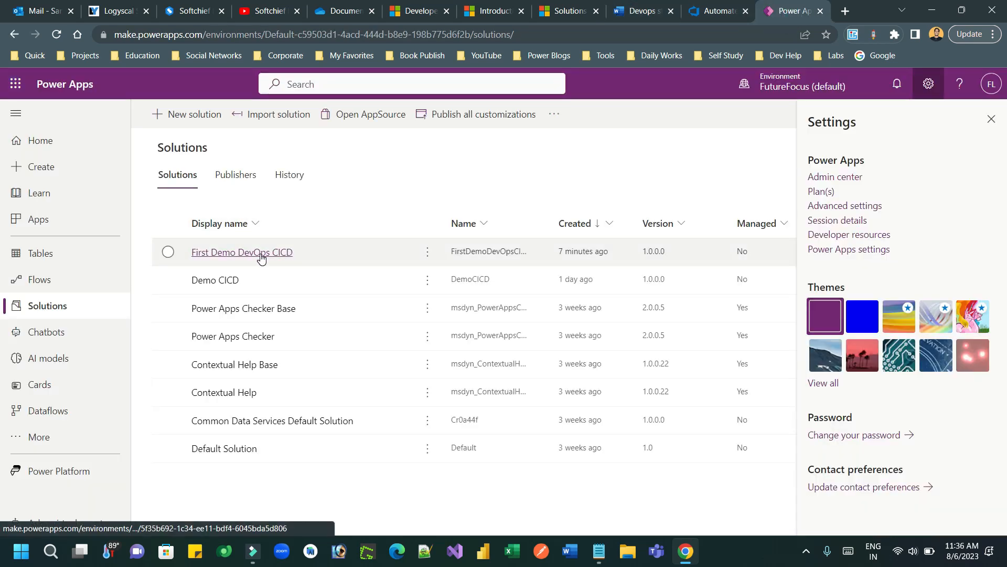
pyautogui.click(991, 119)
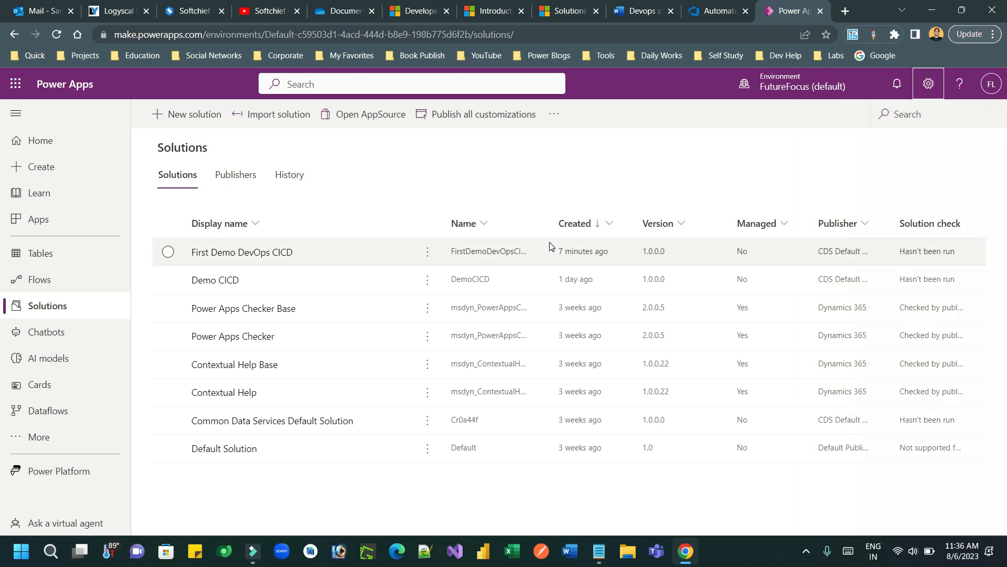
pyautogui.click(263, 259)
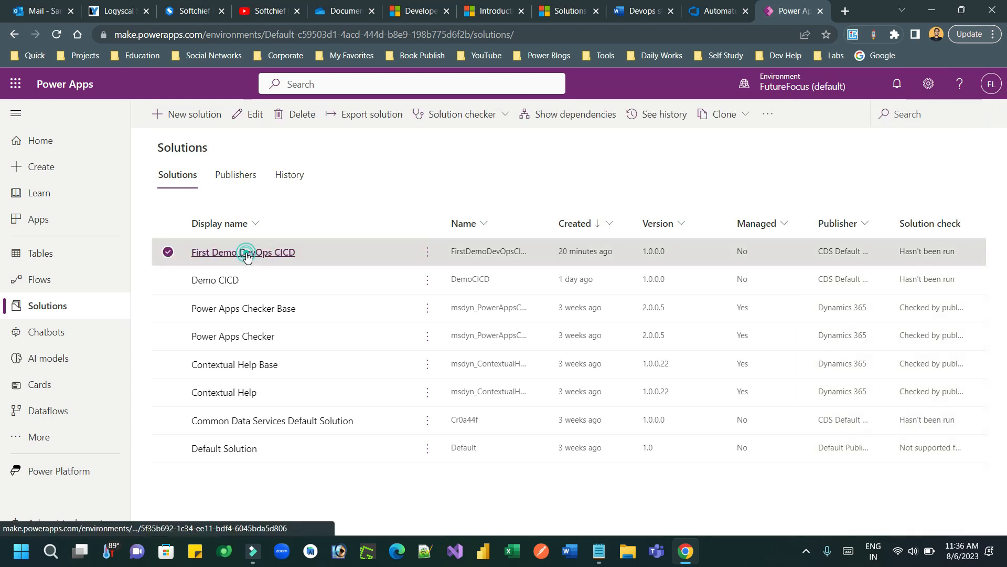
pyautogui.click(246, 254)
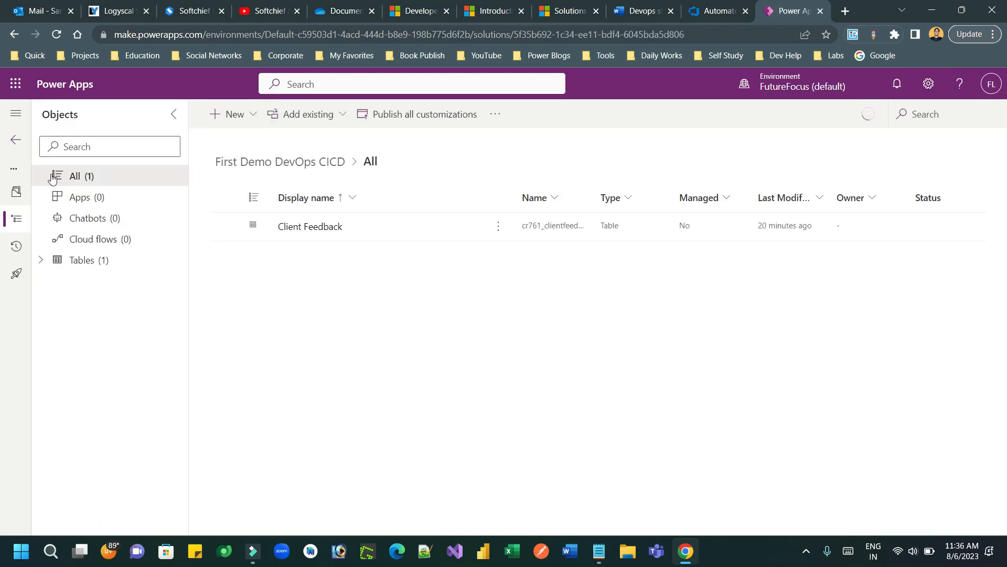
pyautogui.click(16, 191)
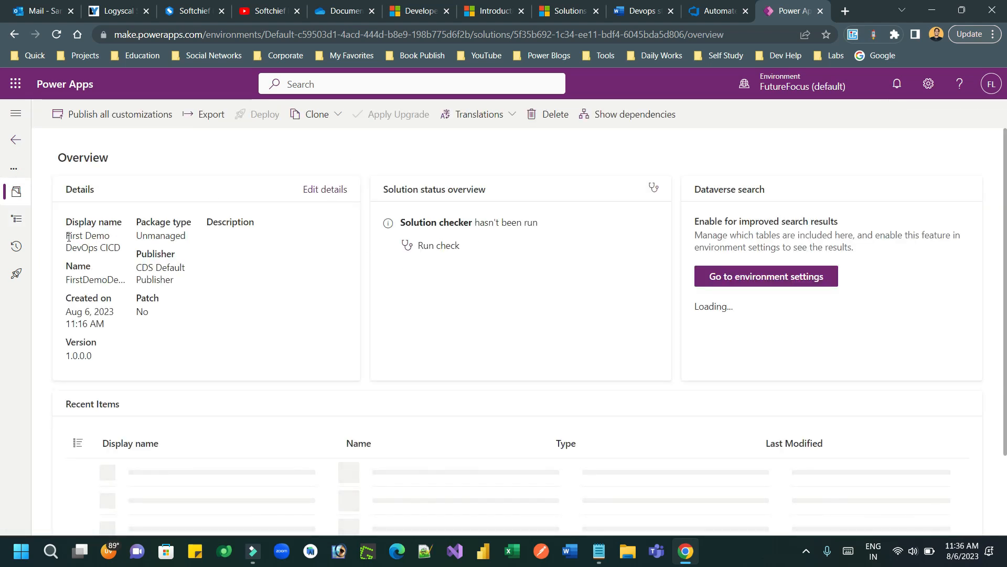
pyautogui.doubleClick(83, 279)
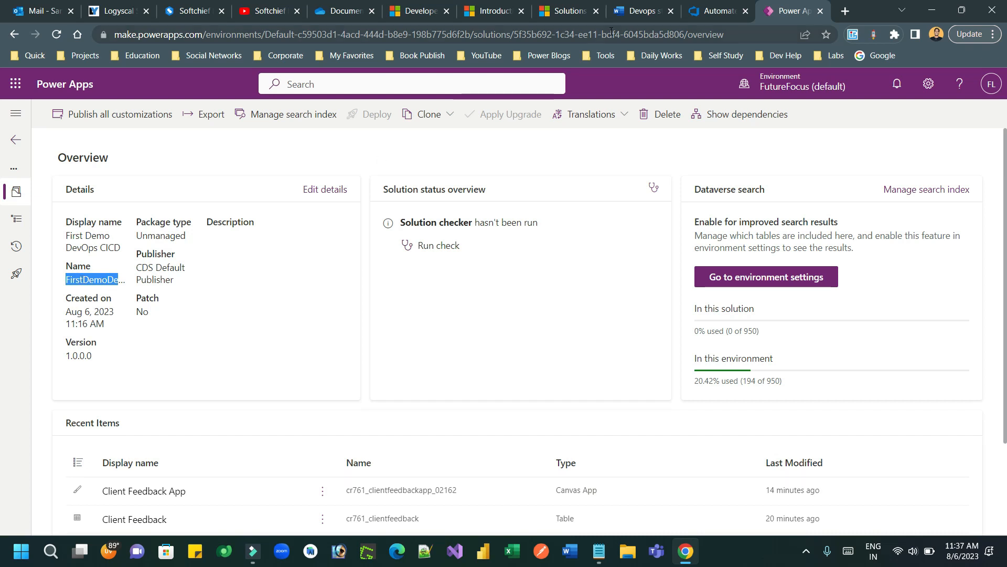
pyautogui.click(701, 13)
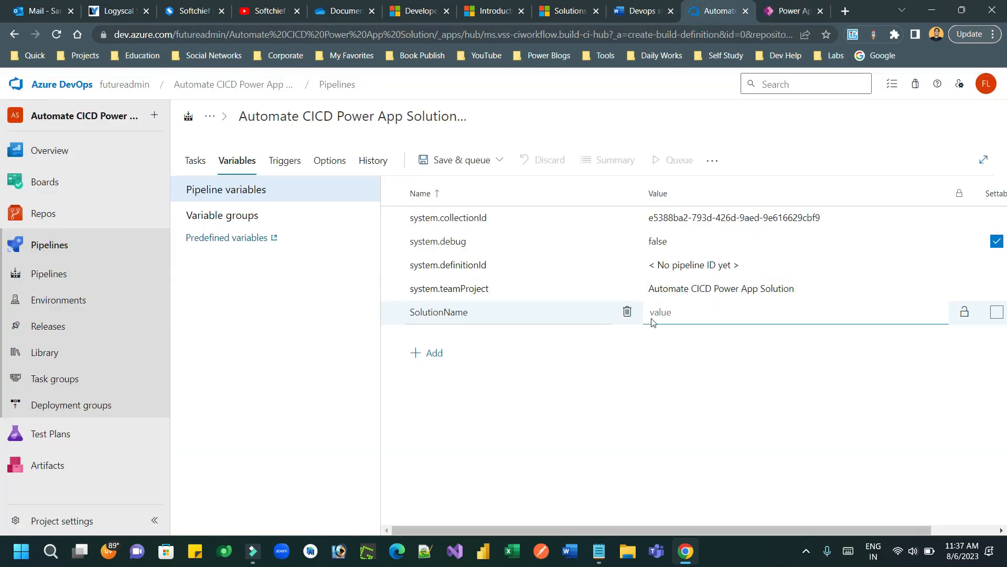
# Step: Paste FirstDemoDevOpsCICD as the SolutionName value and return to the Tasks list
pyautogui.write('FirstDemoDevOpsCICD')
pyautogui.click(659, 380)
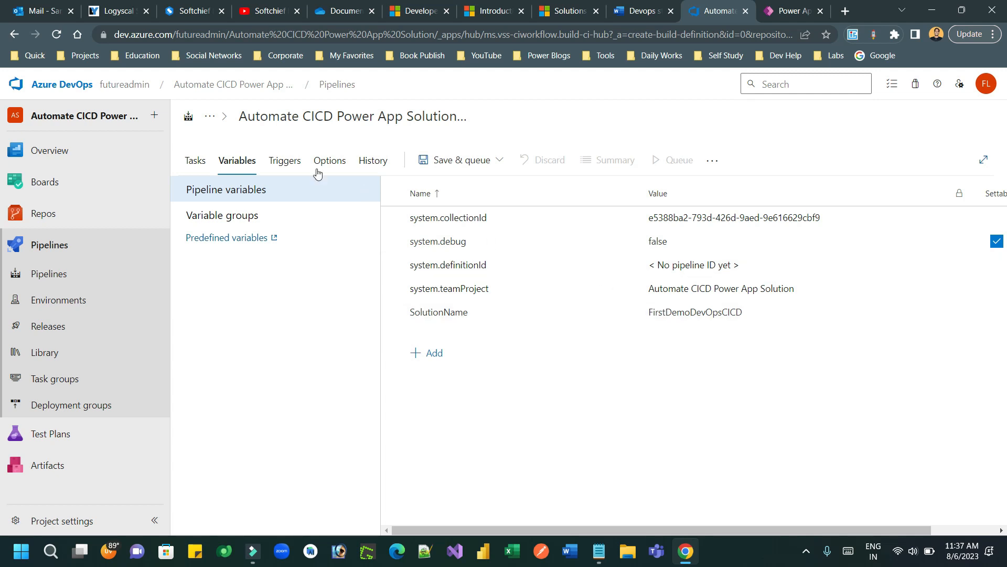
pyautogui.click(203, 163)
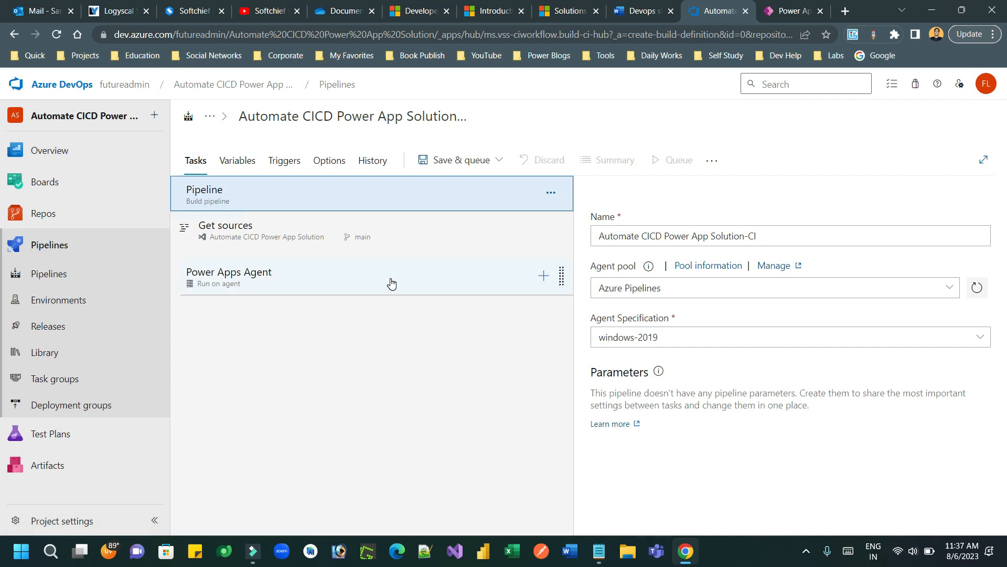
# Step: Search 'power platf' and add the Power Platform Tool Installer task to the Power Apps Agent job
pyautogui.click(542, 277)
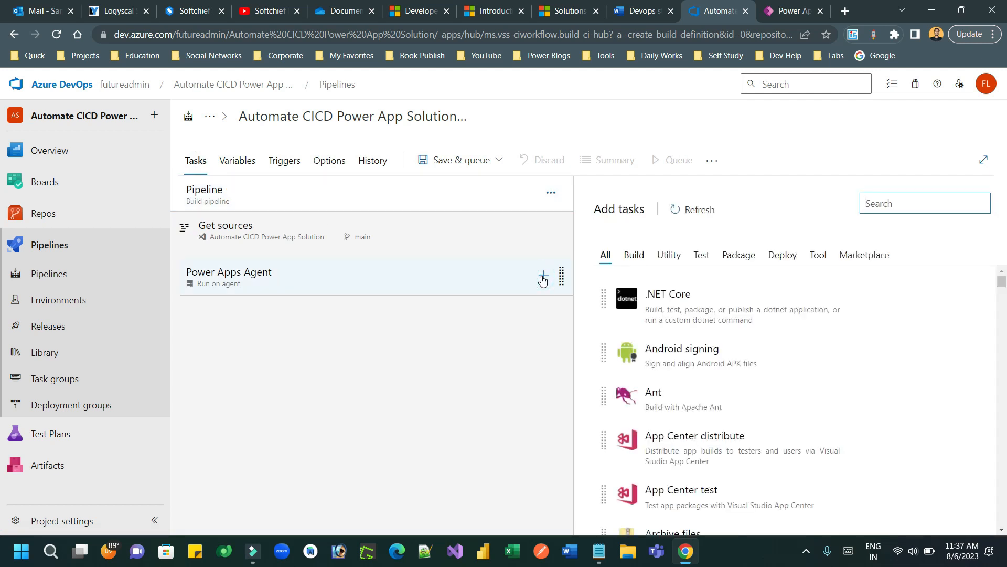
pyautogui.click(884, 206)
pyautogui.write('power pla')
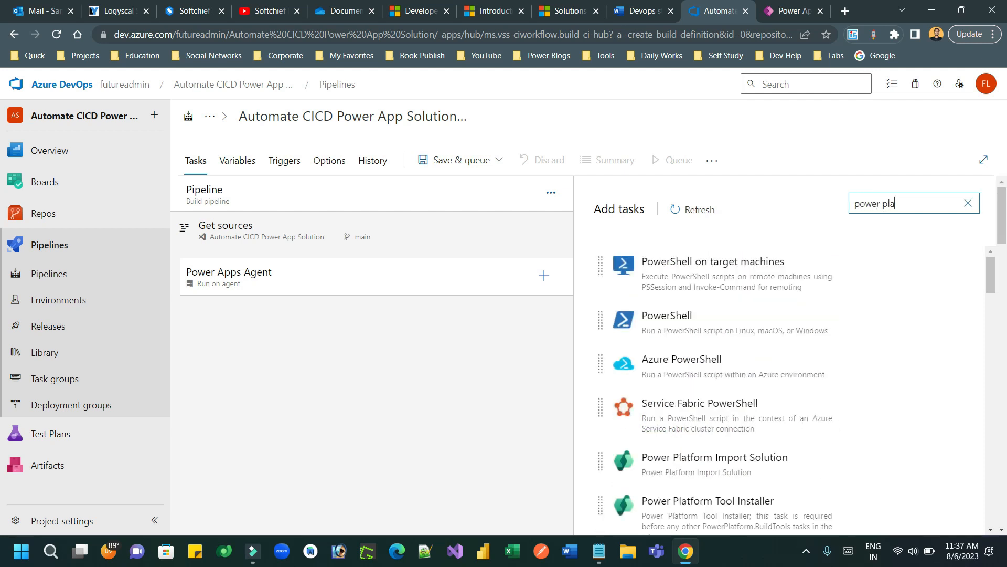
pyautogui.write('tf')
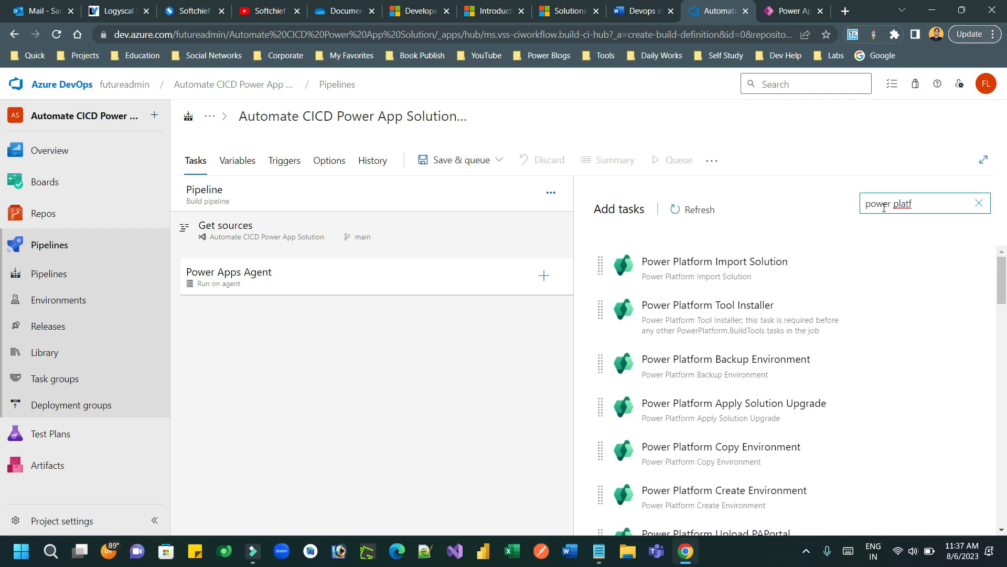
pyautogui.moveTo(748, 350)
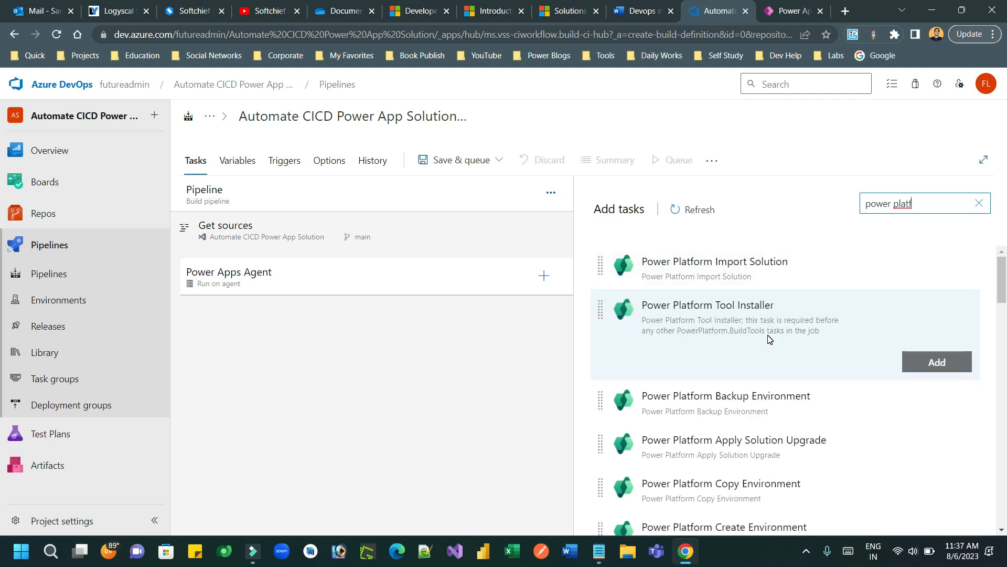
pyautogui.moveTo(1002, 289)
pyautogui.mouseDown()
pyautogui.moveTo(1004, 375)
pyautogui.moveTo(1003, 275)
pyautogui.mouseUp()
pyautogui.moveTo(924, 268)
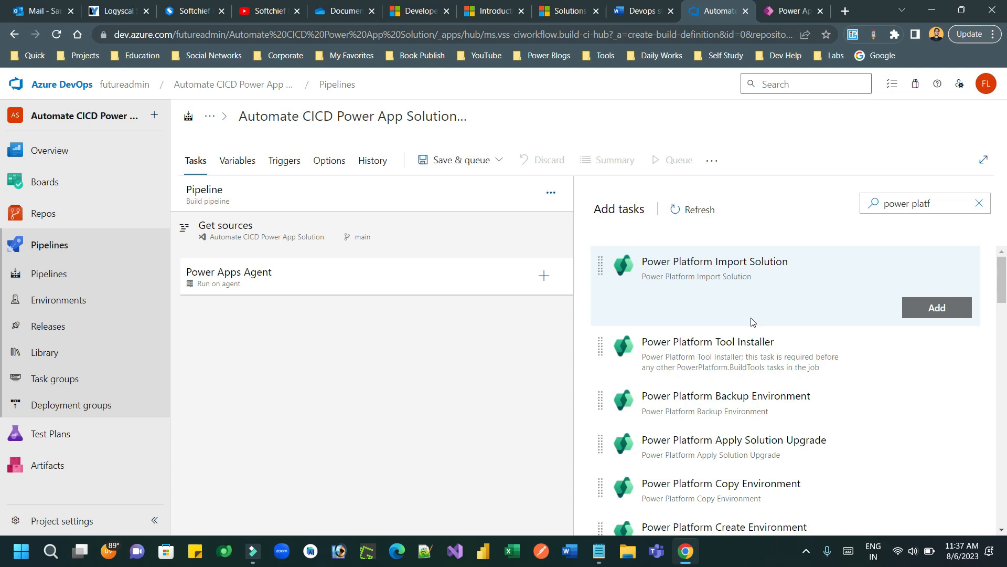
pyautogui.moveTo(750, 331)
pyautogui.click(926, 356)
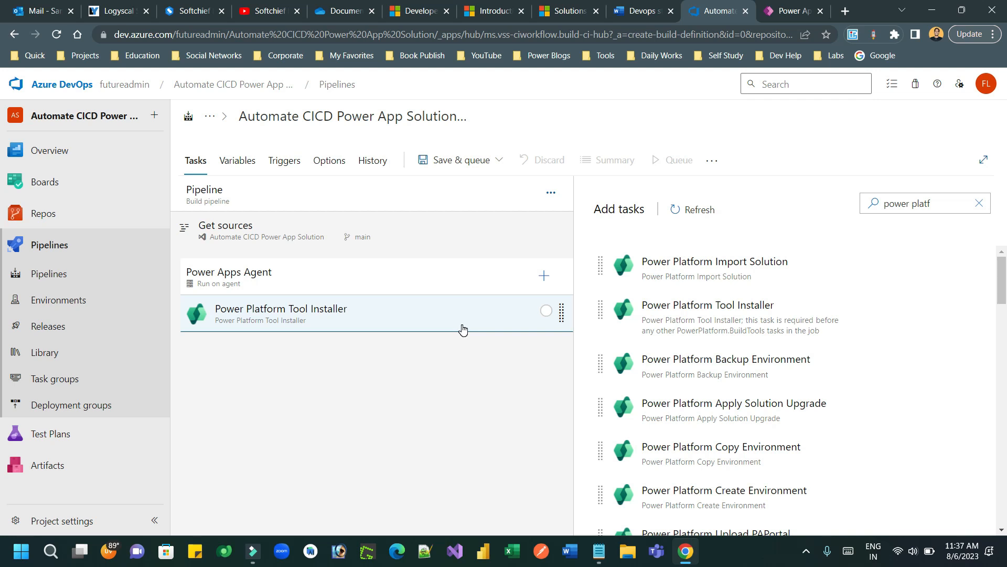
# Step: Reopen the task search for another task, then check the Devops steps notes for what comes next
pyautogui.click(544, 276)
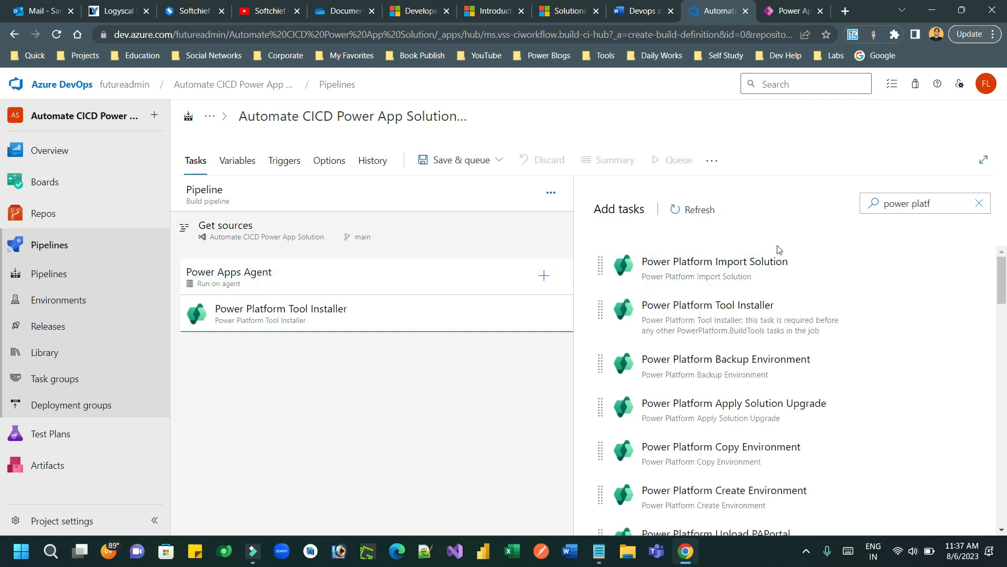
pyautogui.click(540, 275)
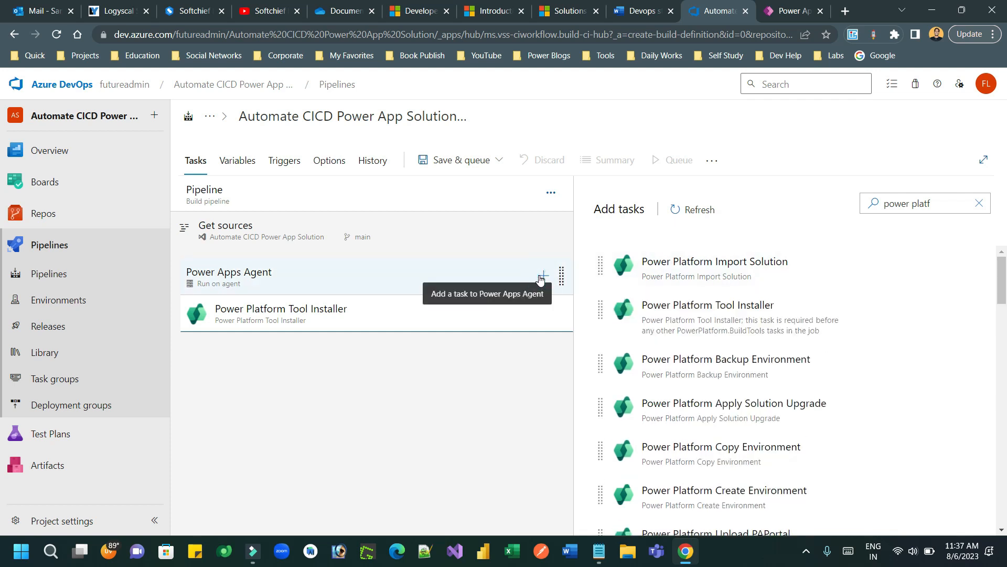
pyautogui.click(938, 206)
pyautogui.moveTo(939, 204); pyautogui.dragTo(891, 204)
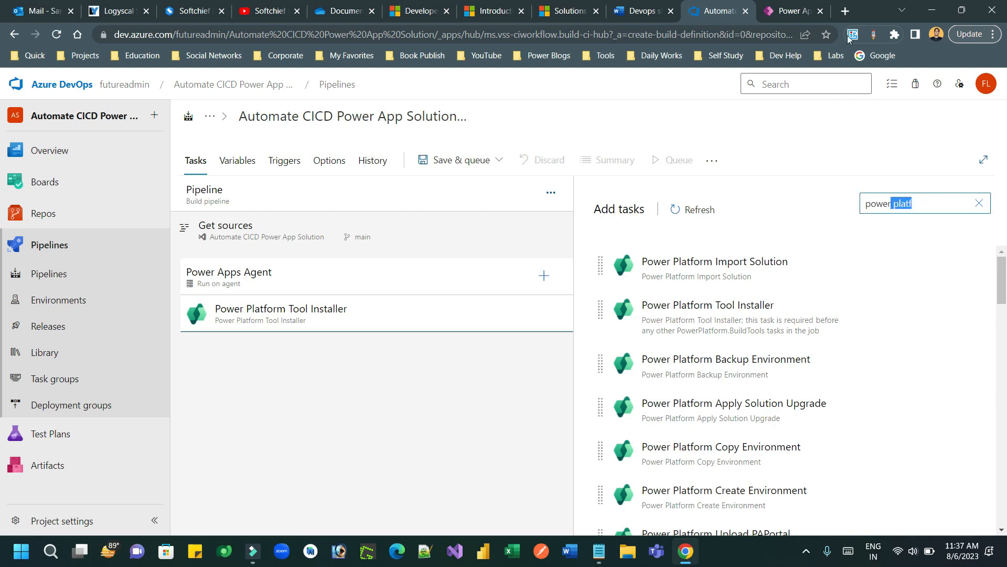
pyautogui.click(639, 11)
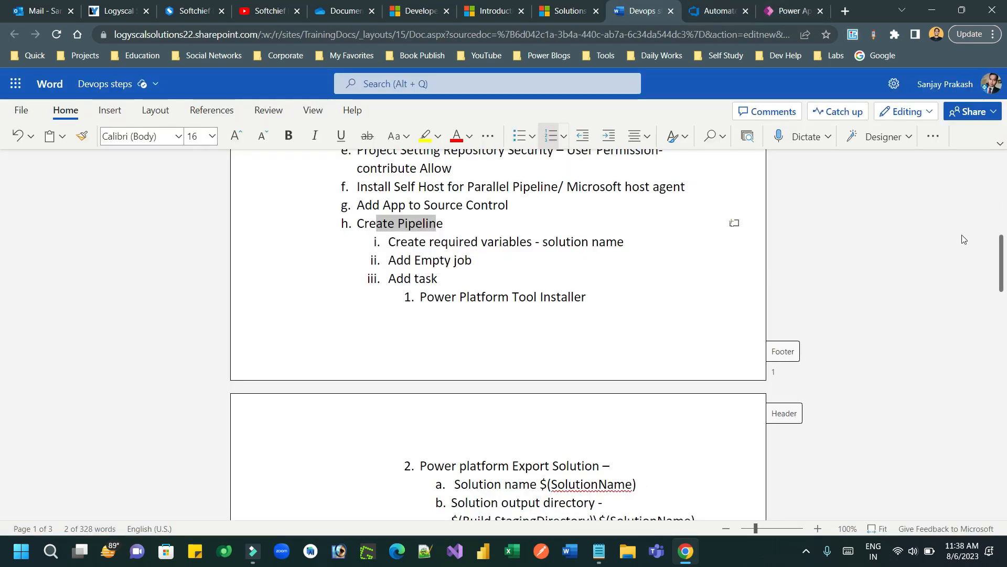
# Step: Scroll the Devops steps notes down to the Power platform Export Solution step
pyautogui.scroll(-3, 999, 262)
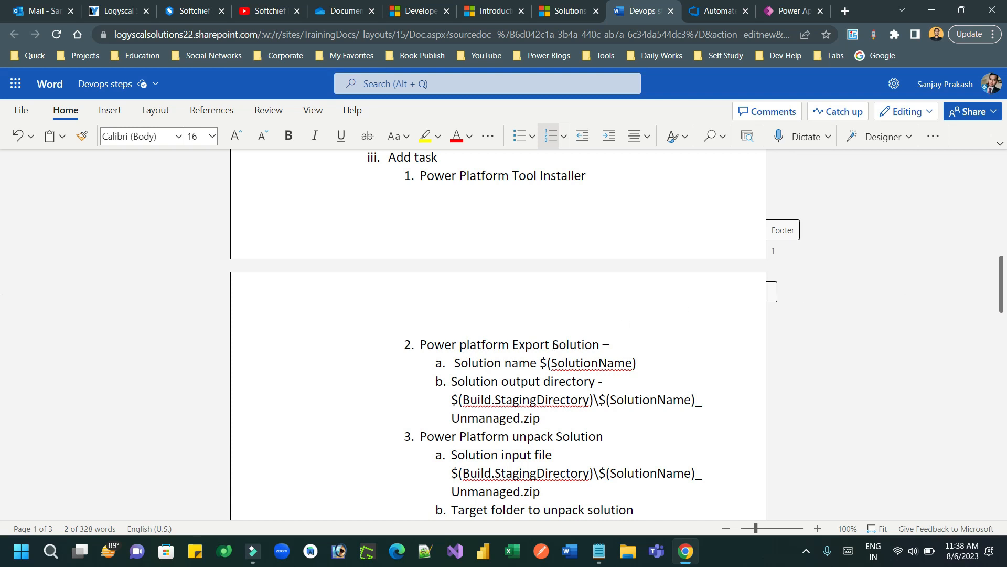
# Step: Search the task catalog and add Power Platform Export Solution after the Tool Installer
pyautogui.click(724, 11)
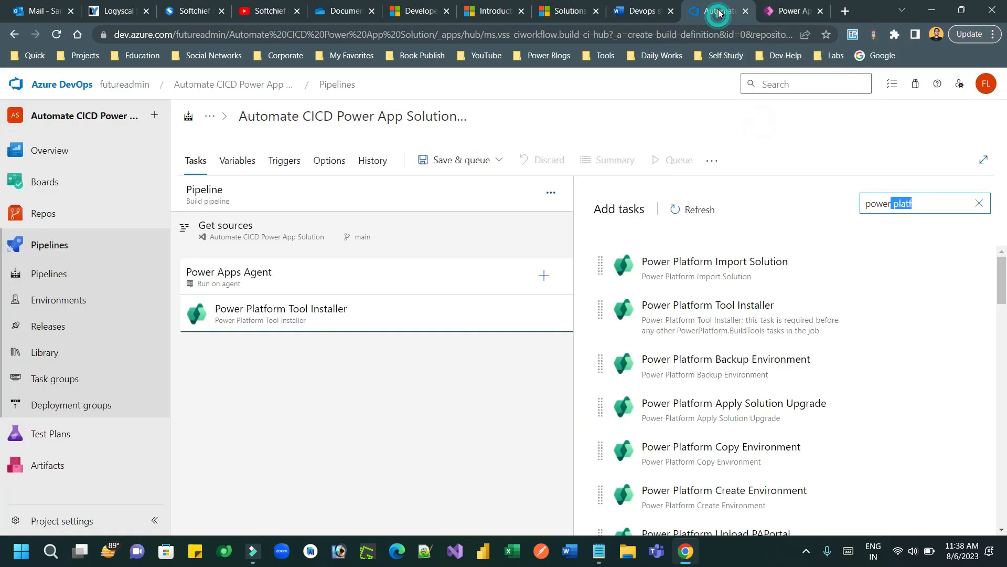
pyautogui.press('BackSpace')
pyautogui.press('BackSpace')
pyautogui.press('BackSpace')
pyautogui.press('BackSpace')
pyautogui.press('BackSpace')
pyautogui.press('BackSpace')
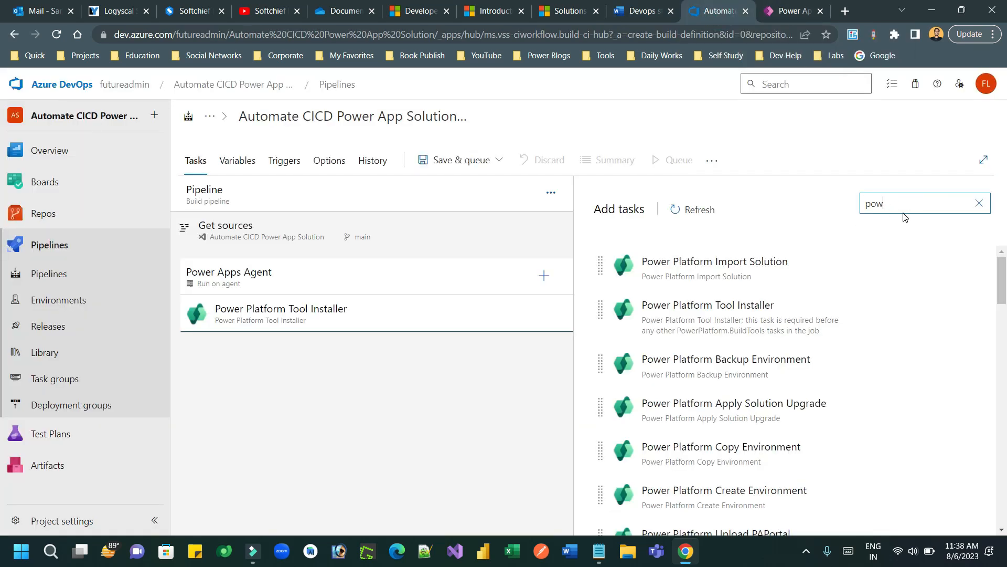
pyautogui.write('ex')
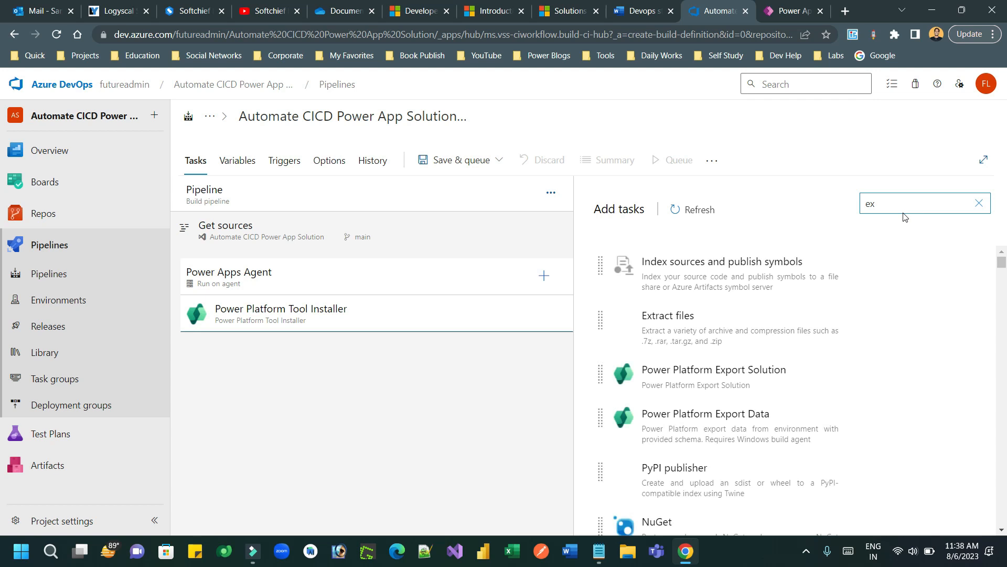
pyautogui.moveTo(727, 394)
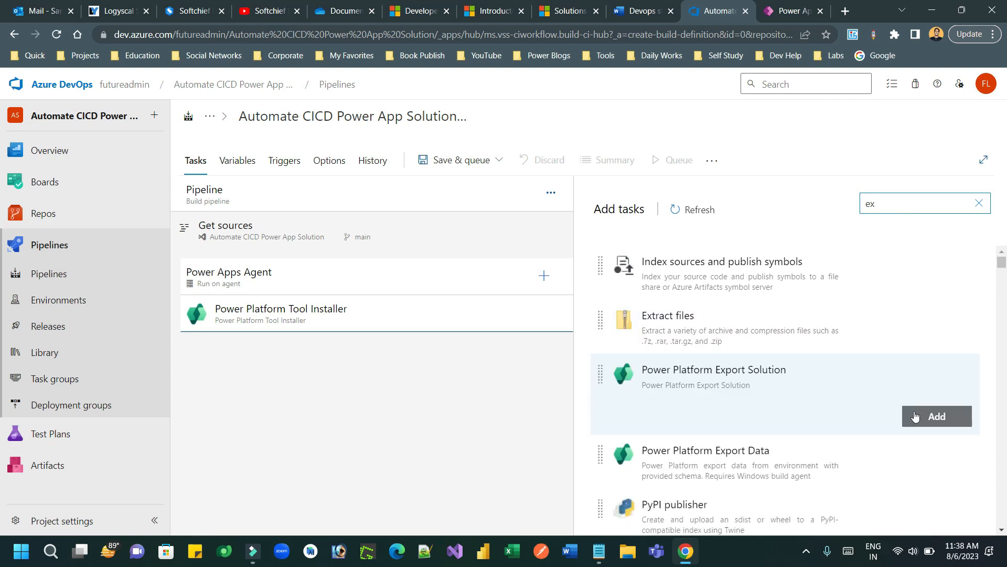
pyautogui.click(937, 417)
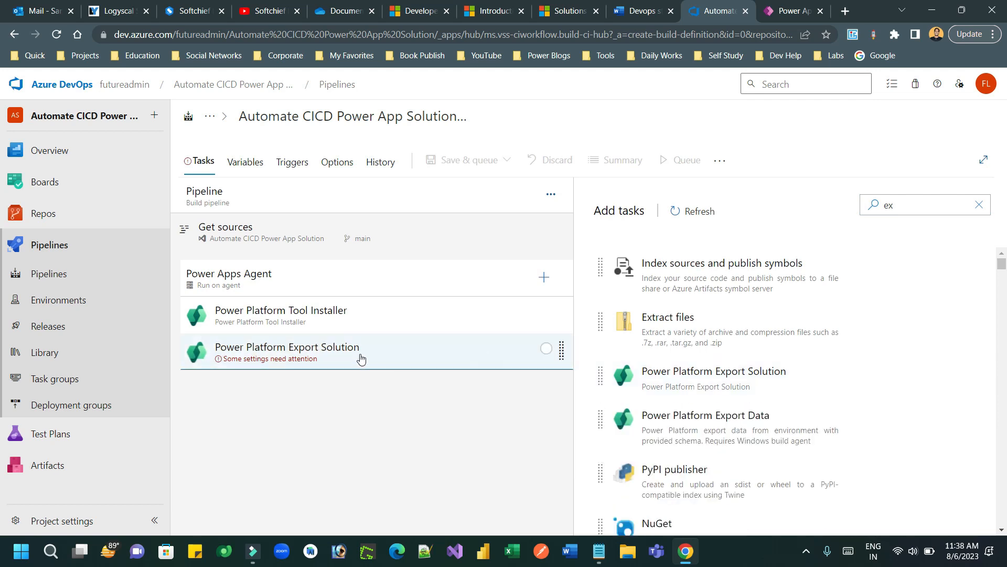
pyautogui.click(360, 357)
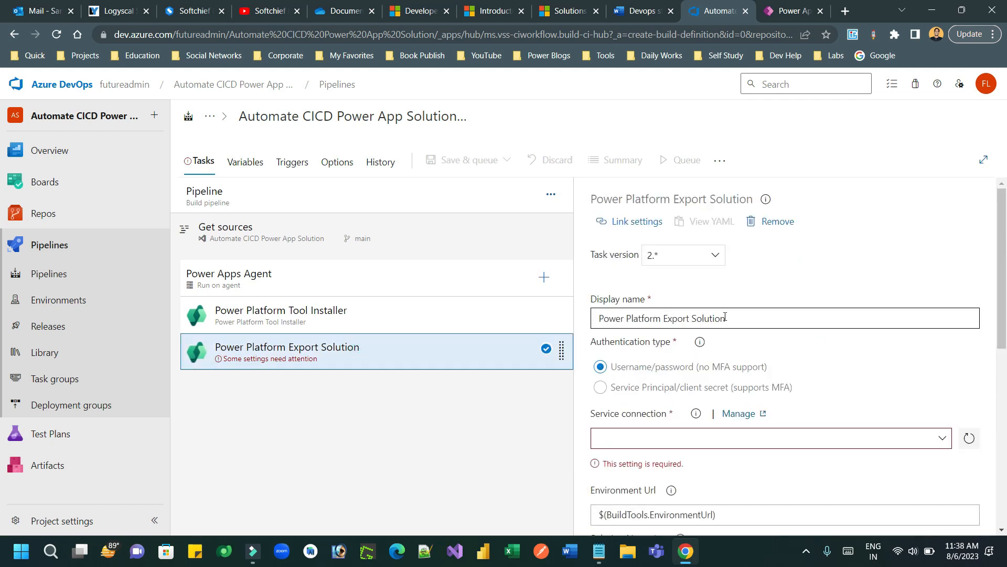
# Step: Set the export task to Service Principal authentication using the Source Connection service connection
pyautogui.scroll(-2, 991, 264)
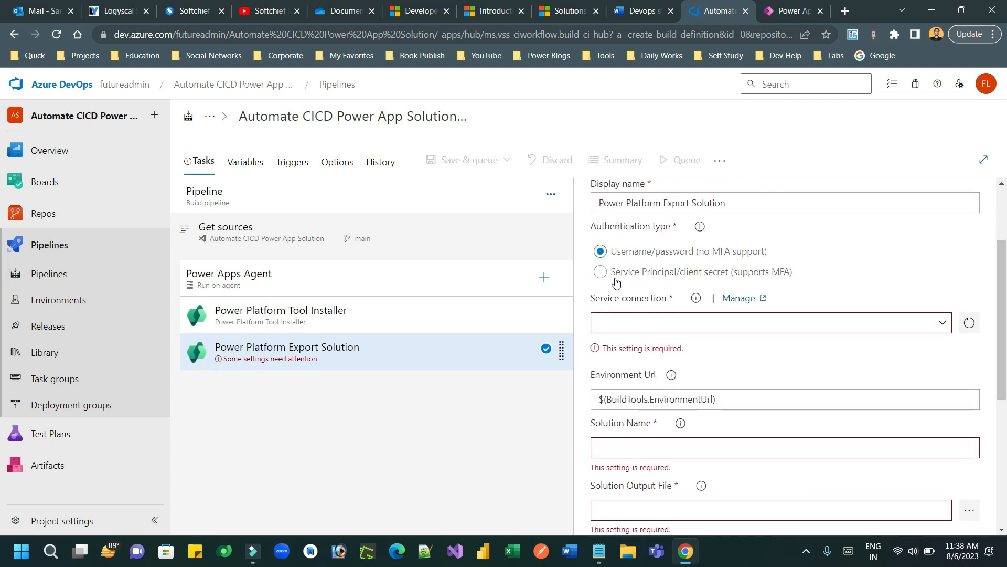
pyautogui.click(600, 275)
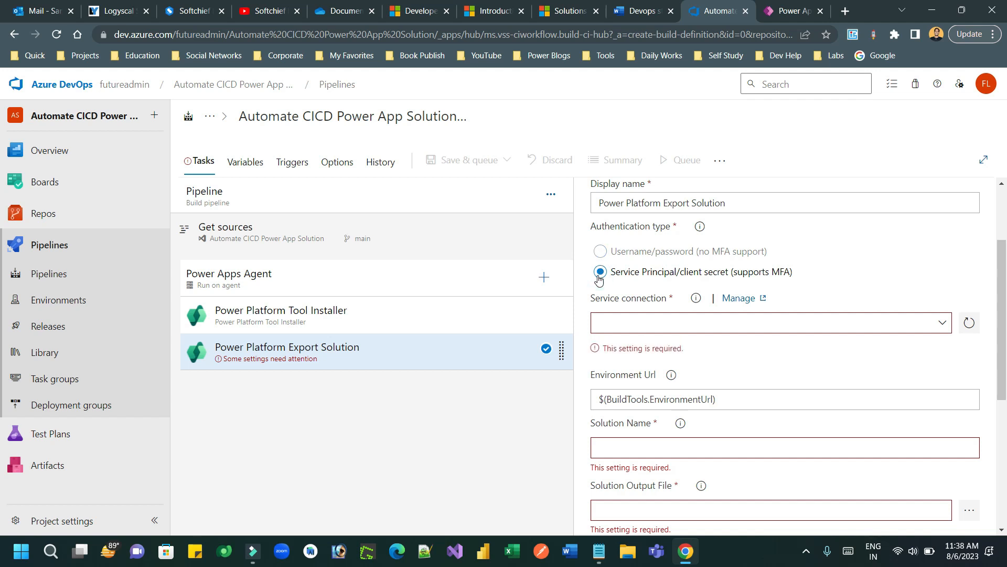
pyautogui.click(694, 320)
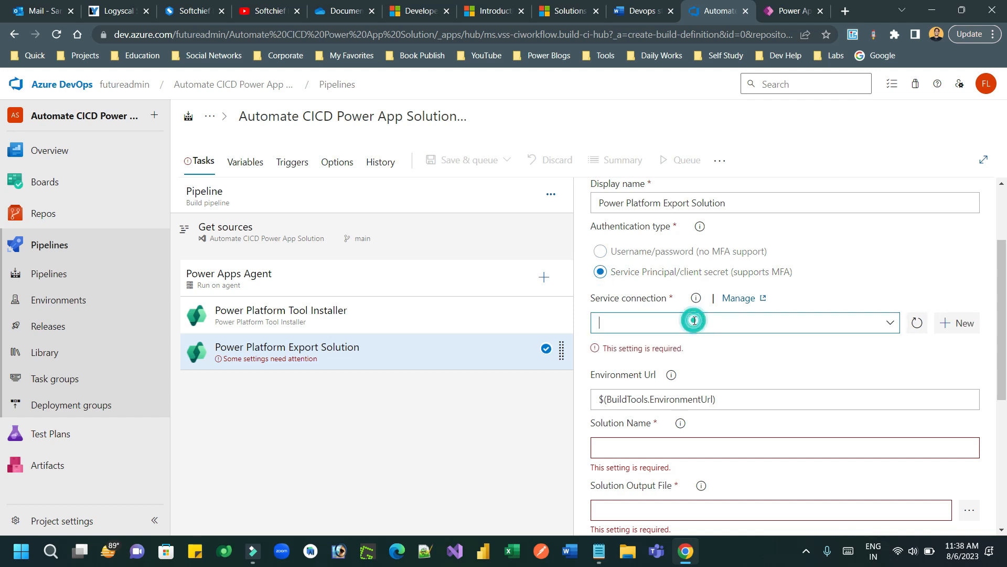
pyautogui.click(892, 323)
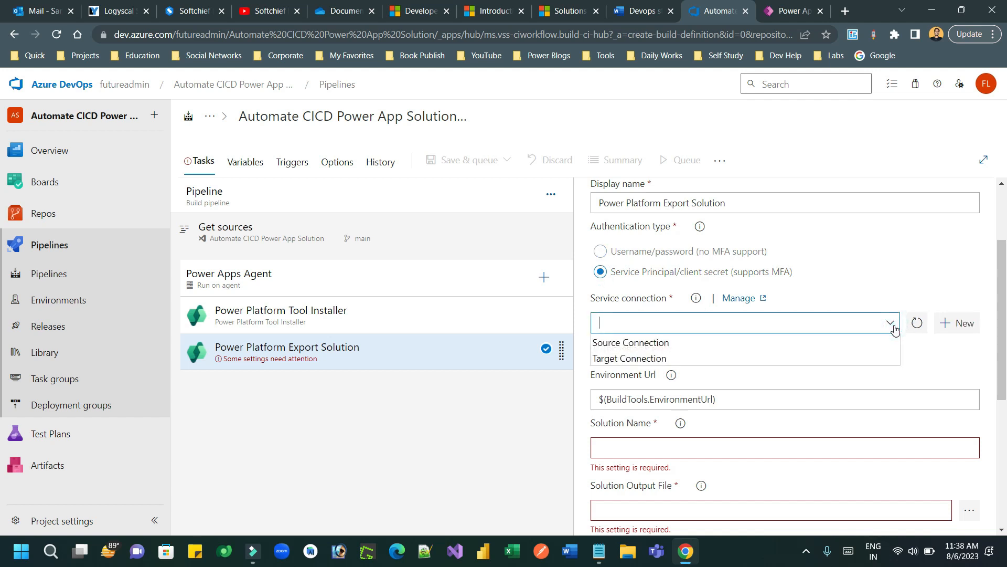
pyautogui.click(672, 345)
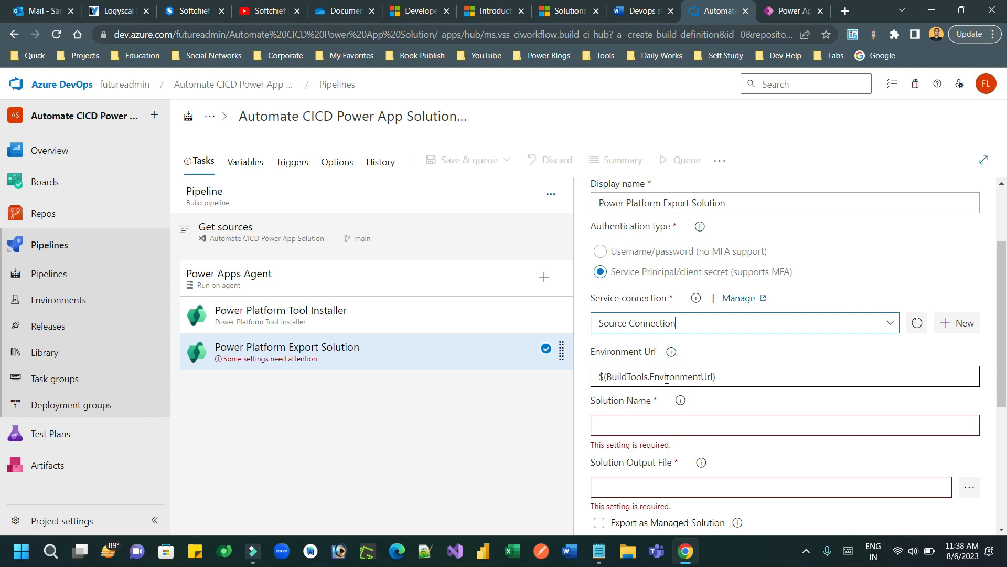
# Step: Keep $(BuildTools.EnvironmentUrl) as the Environment Url and enter $(SolutionName) as the solution name
pyautogui.doubleClick(683, 378)
pyautogui.click(737, 377)
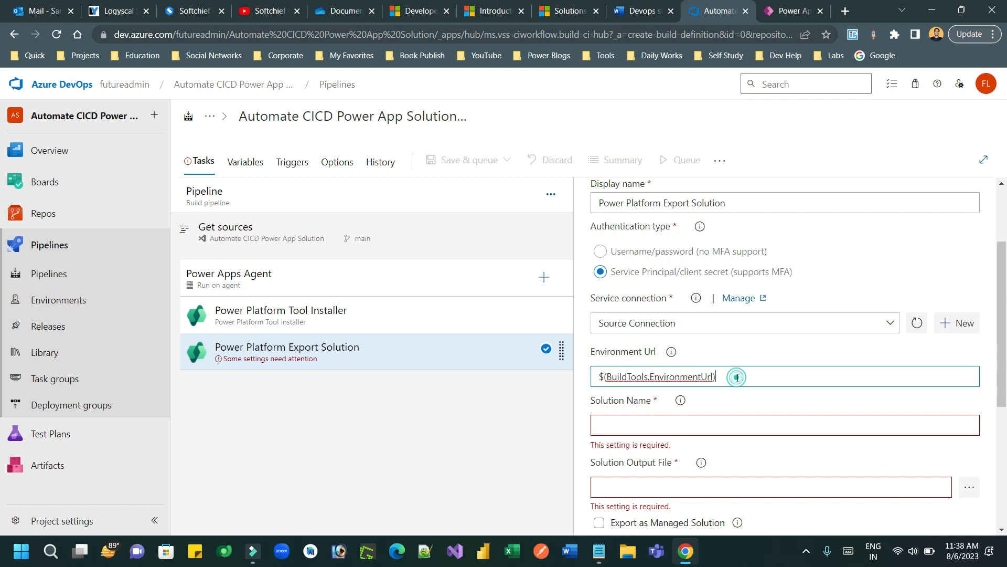
pyautogui.moveTo(738, 378); pyautogui.dragTo(593, 374)
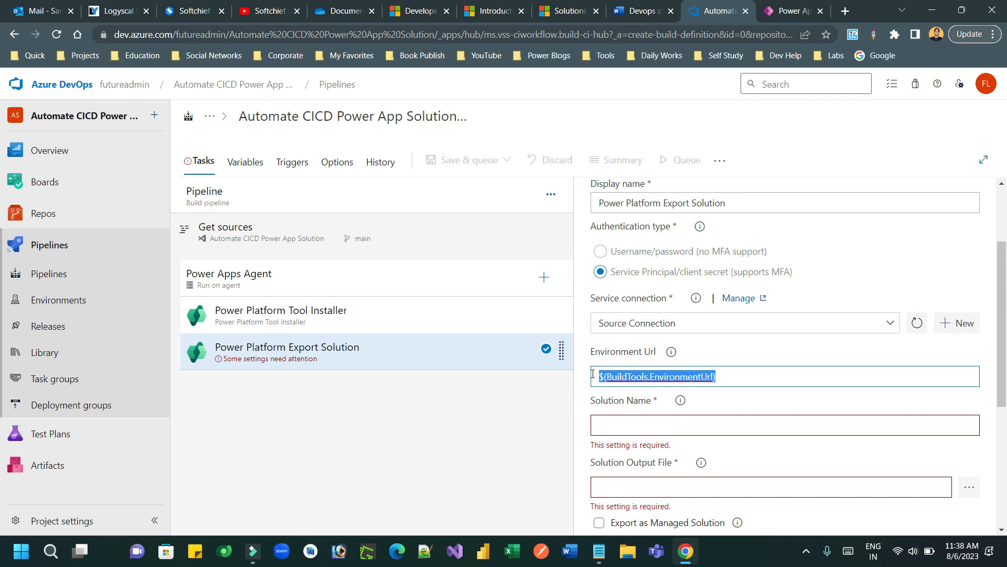
pyautogui.click(656, 424)
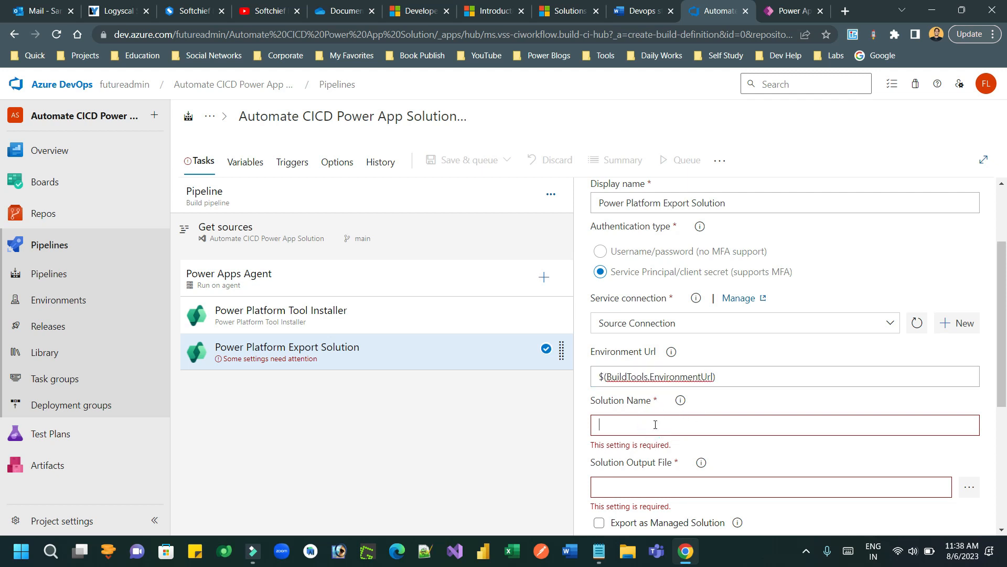
pyautogui.write('$()')
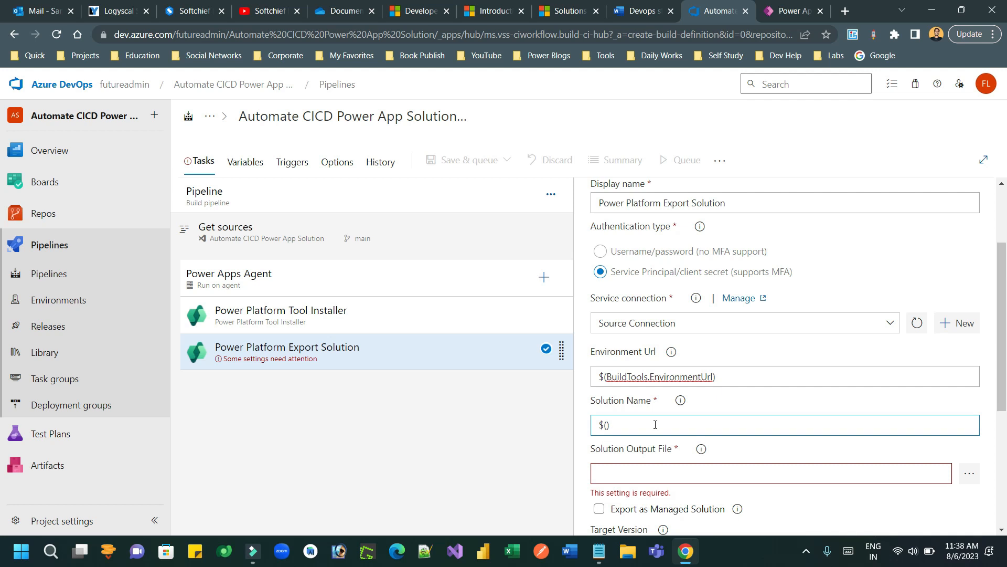
pyautogui.write('SolutionName')
pyautogui.click(678, 425)
pyautogui.moveTo(677, 425); pyautogui.dragTo(595, 425)
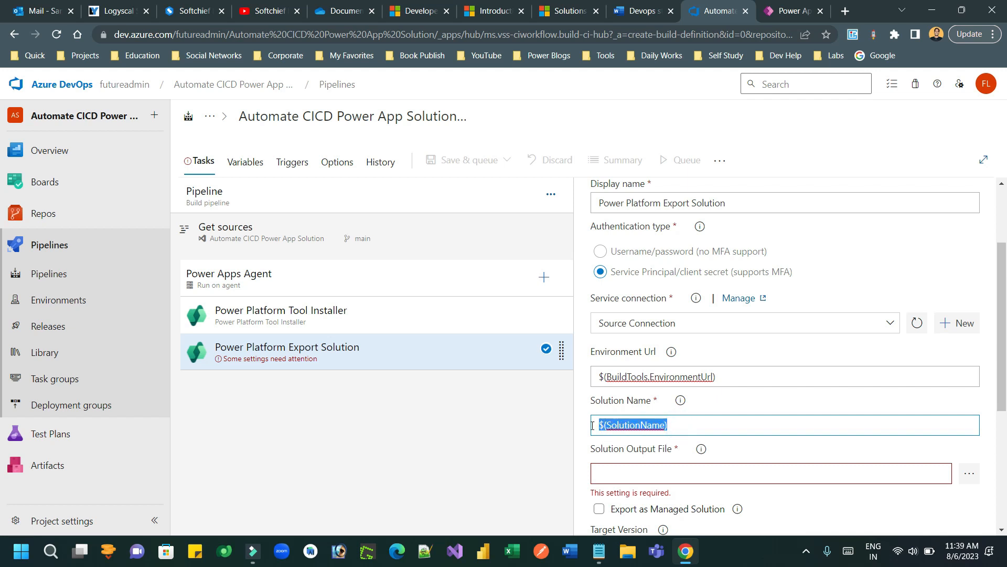
pyautogui.click(680, 425)
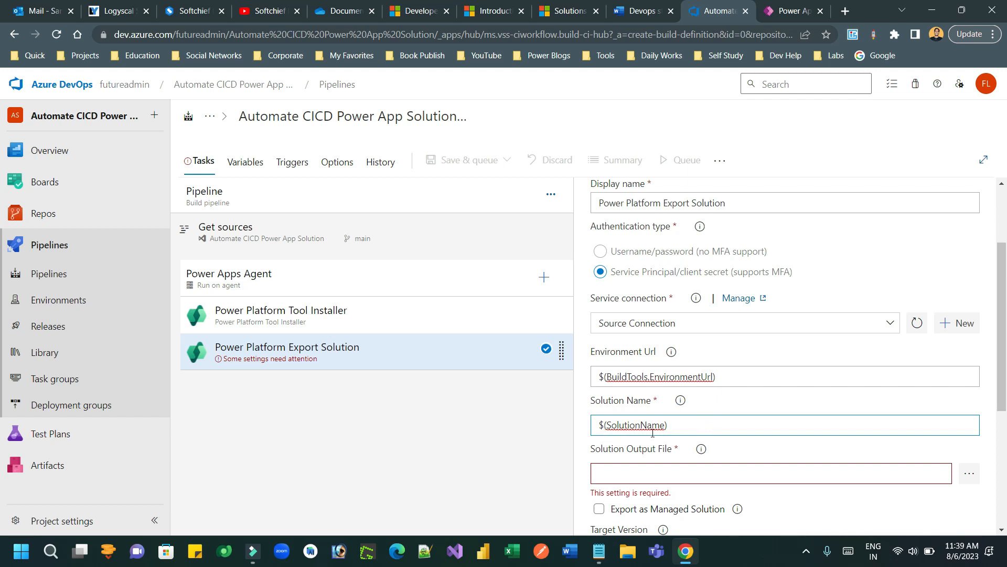
# Step: Copy the solution output path from step 2b of the Devops steps notes
pyautogui.click(655, 475)
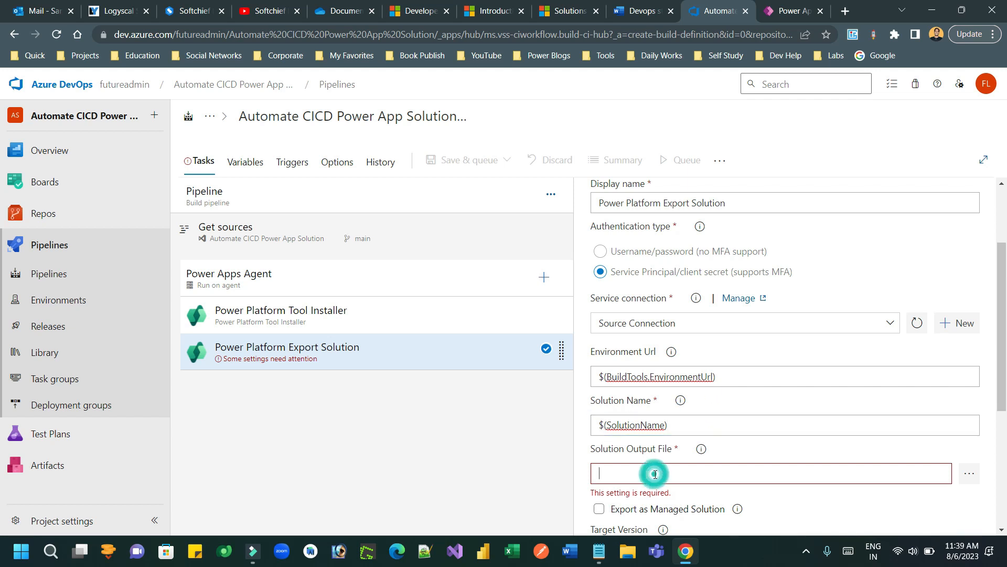
pyautogui.click(598, 551)
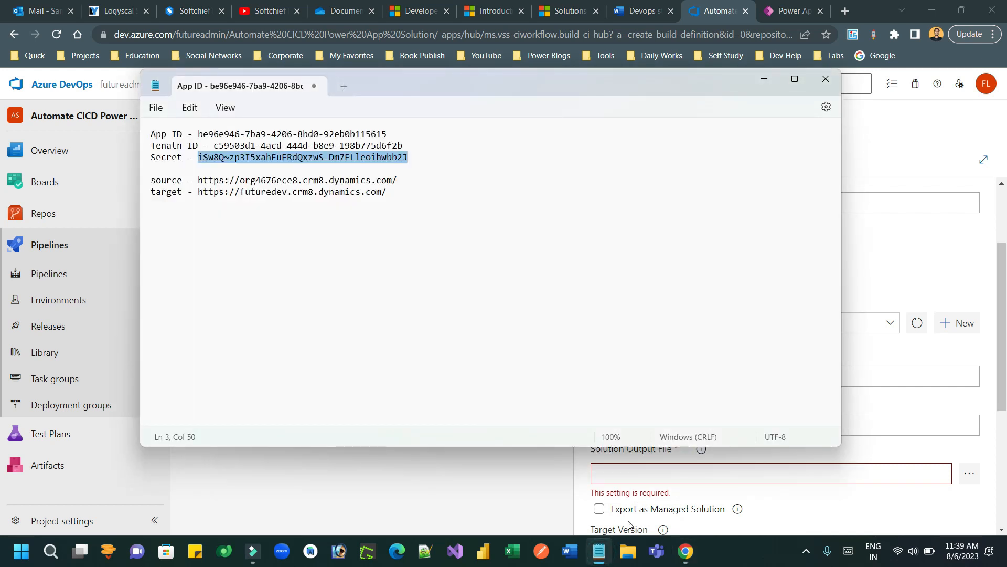
pyautogui.click(598, 551)
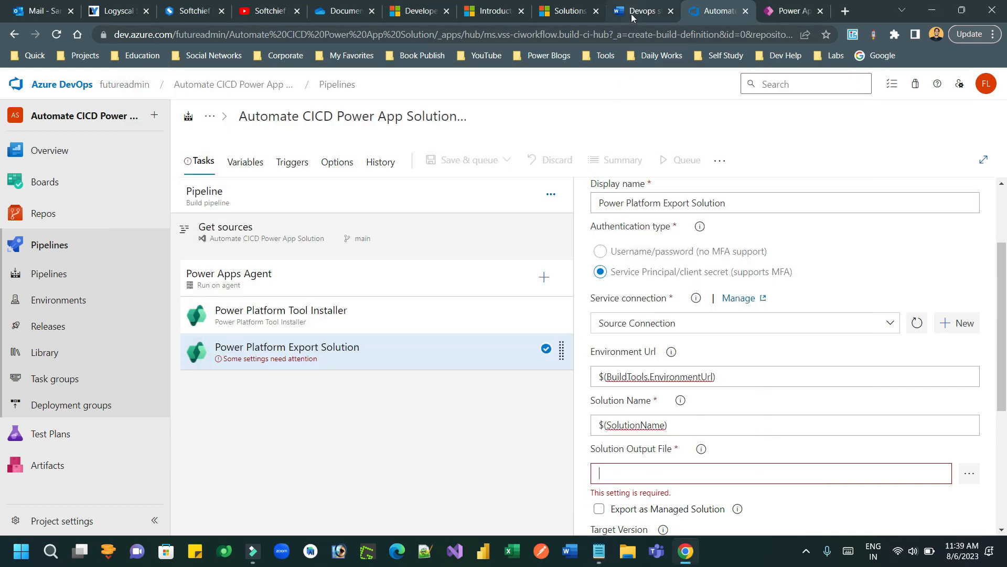
pyautogui.click(633, 18)
pyautogui.moveTo(1002, 276); pyautogui.dragTo(1002, 294)
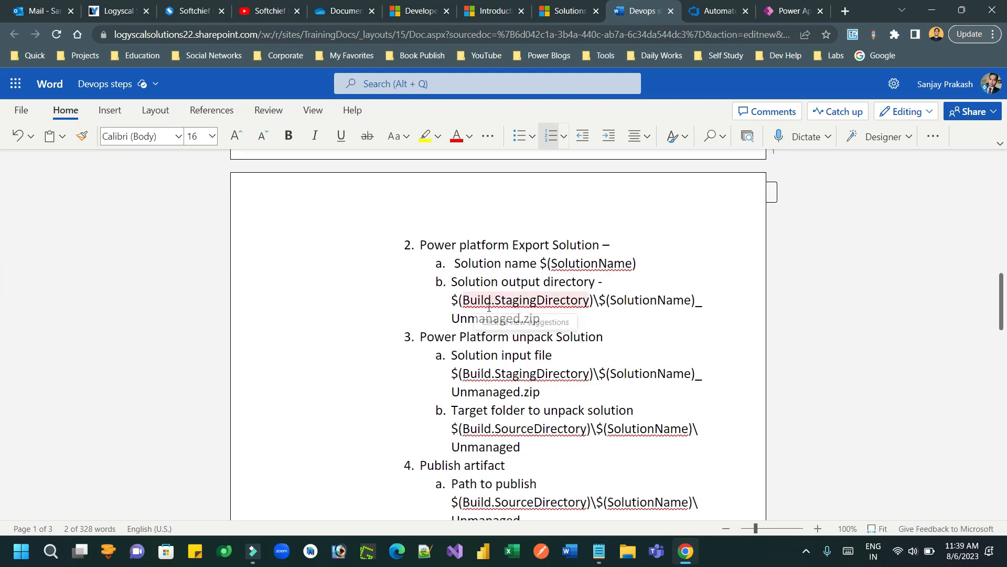
pyautogui.moveTo(452, 299); pyautogui.dragTo(541, 315)
pyautogui.hotkey('ctrl', 'c')
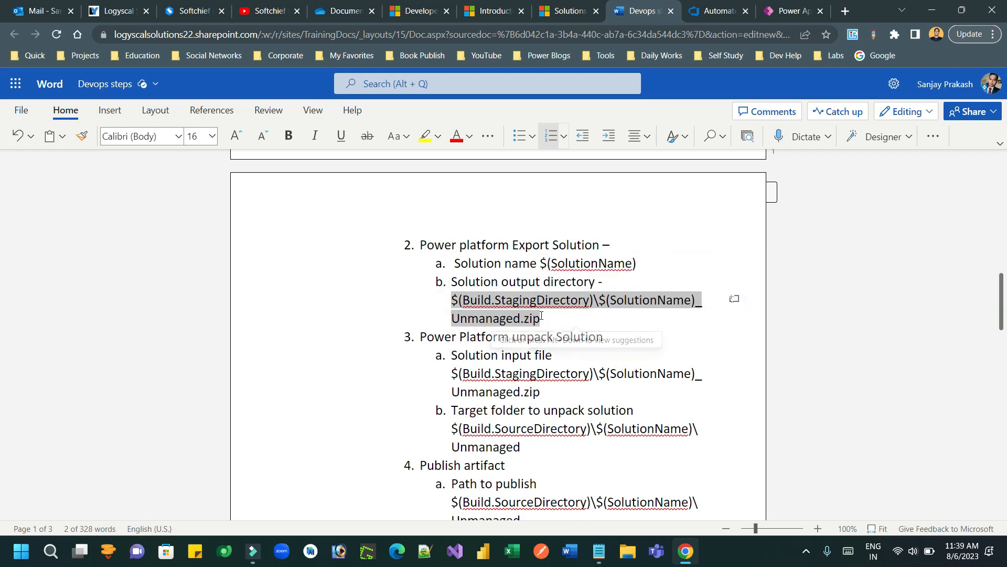
pyautogui.click(706, 12)
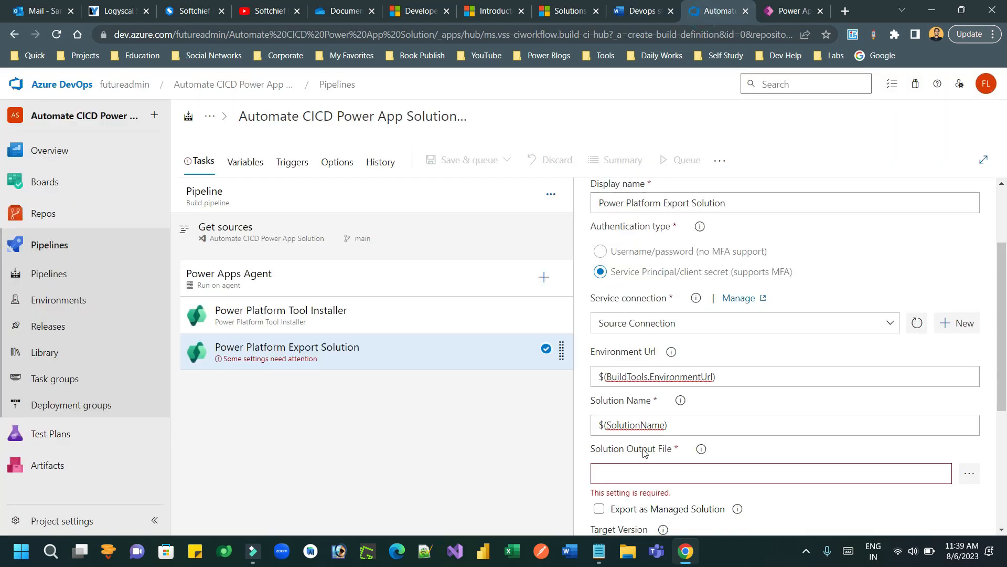
# Step: Paste that path into Solution Output File and check its StagingDirectory and SolutionName parts
pyautogui.click(646, 472)
pyautogui.hotkey('ctrl', 'v')
pyautogui.click(620, 482)
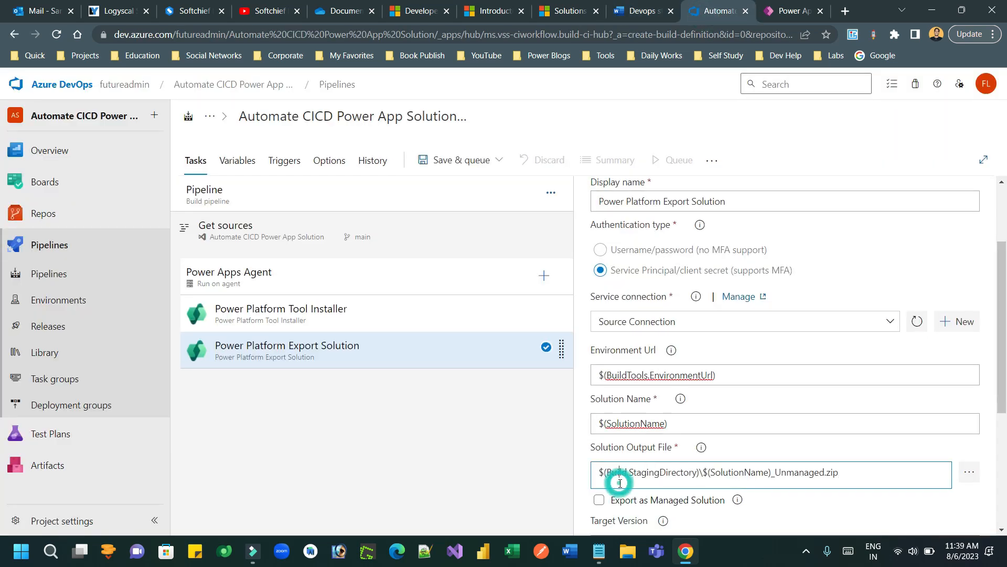
pyautogui.moveTo(612, 472); pyautogui.dragTo(694, 471)
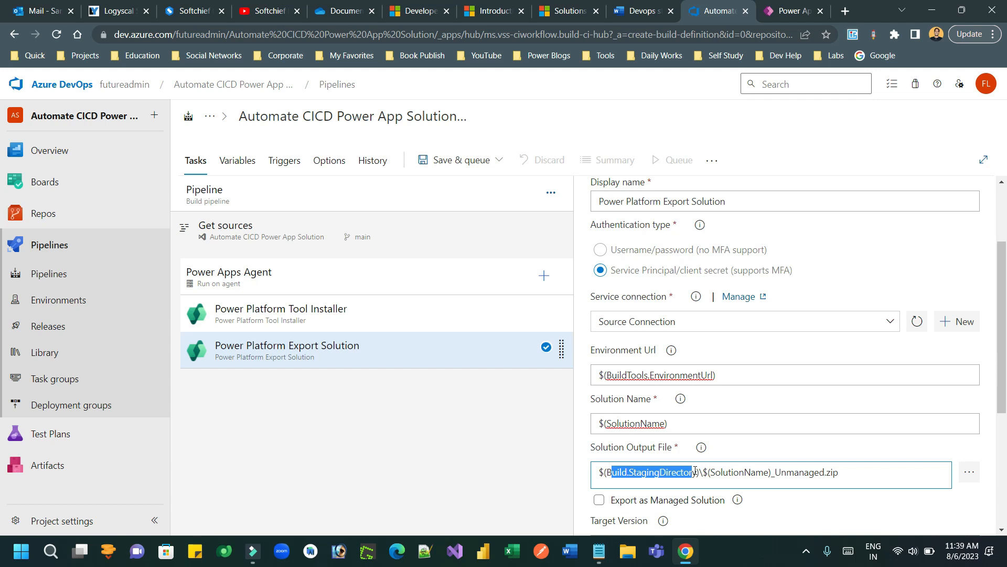
pyautogui.doubleClick(682, 473)
pyautogui.moveTo(709, 472); pyautogui.dragTo(763, 472)
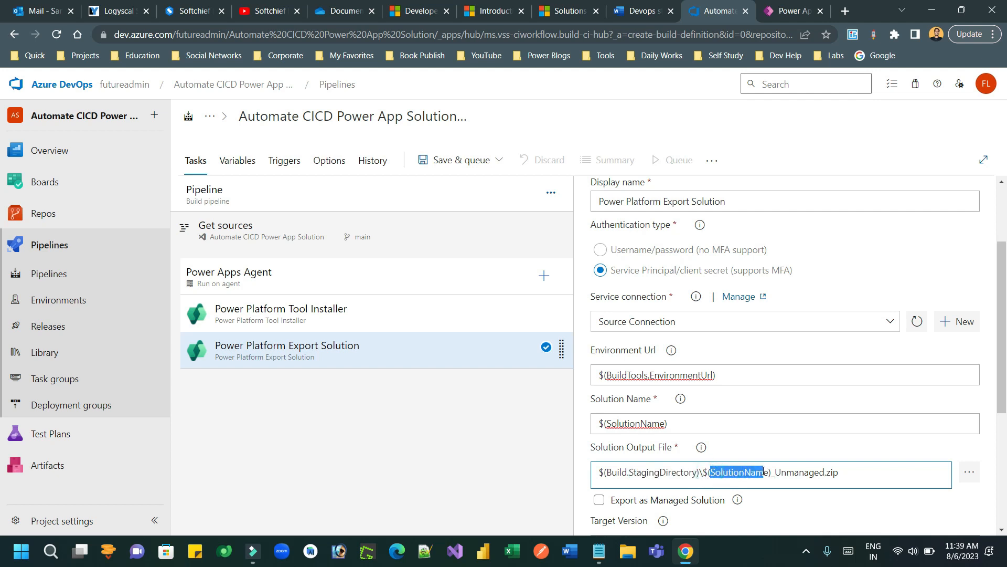
pyautogui.moveTo(850, 472); pyautogui.dragTo(600, 475)
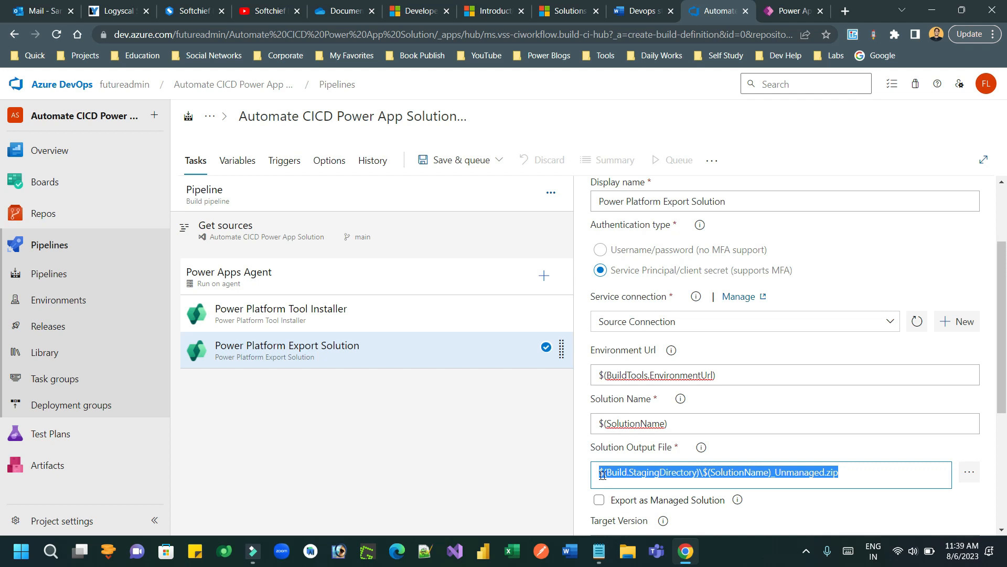
pyautogui.click(640, 446)
# Step: Enter 1.0.0.0 as the export task's target version and recheck the notes
pyautogui.moveTo(1005, 357); pyautogui.dragTo(1005, 427)
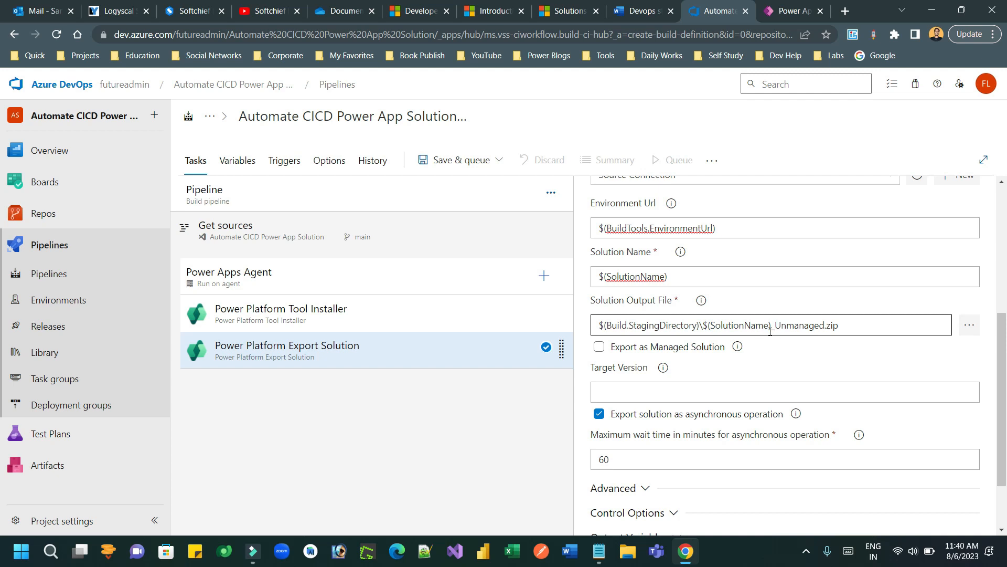
pyautogui.click(706, 384)
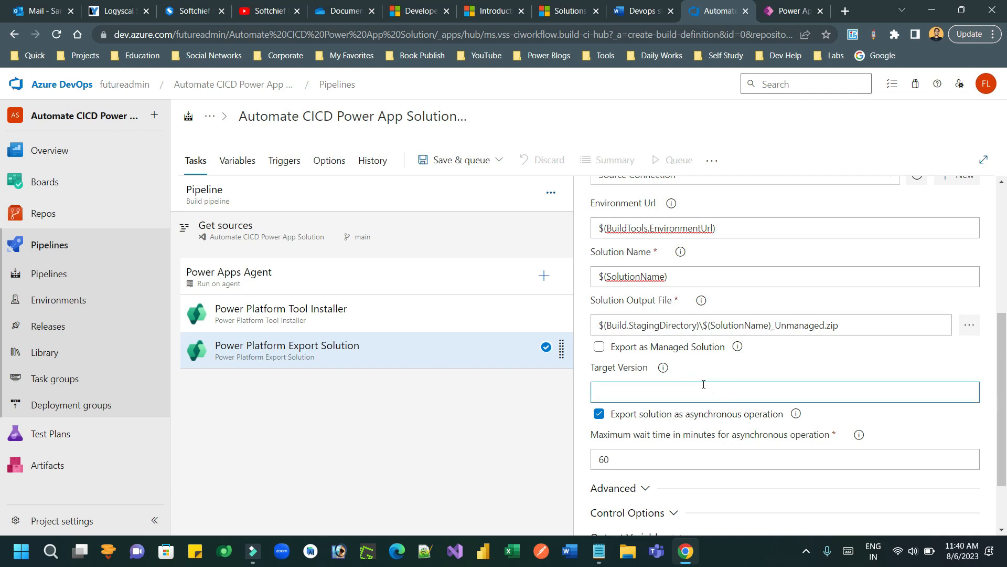
pyautogui.write('1.0.0.0')
pyautogui.moveTo(1006, 353); pyautogui.dragTo(1006, 203)
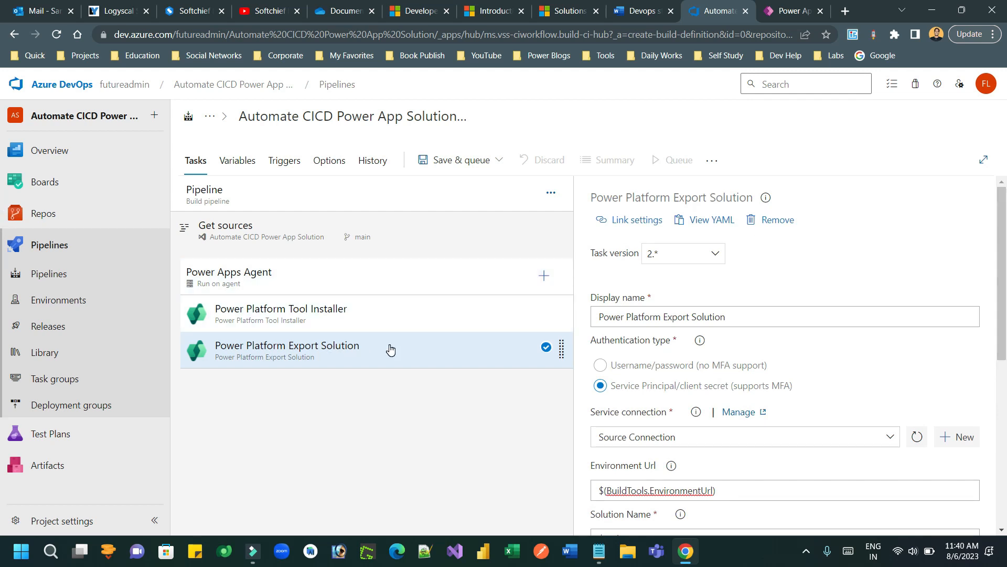
pyautogui.click(634, 18)
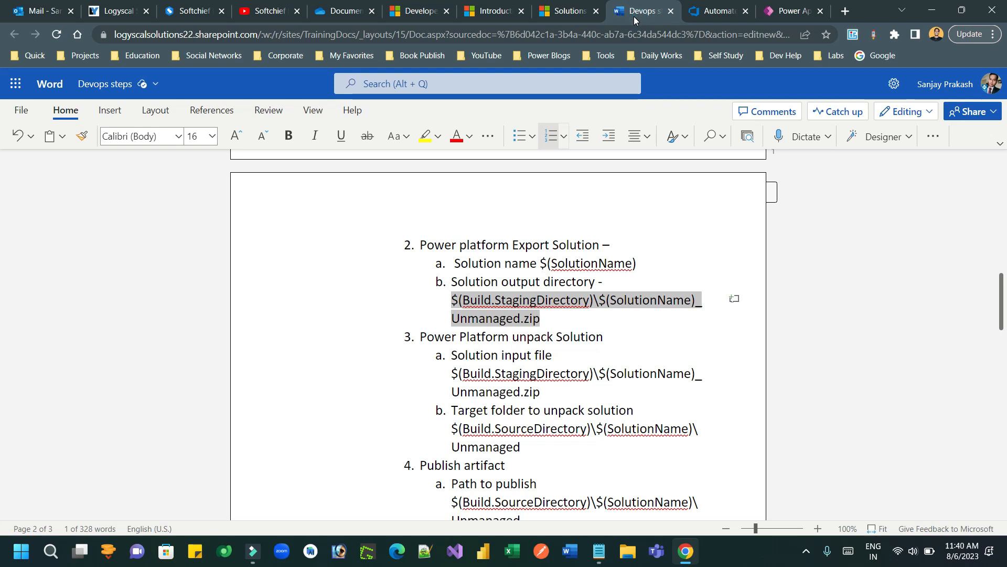
pyautogui.click(718, 12)
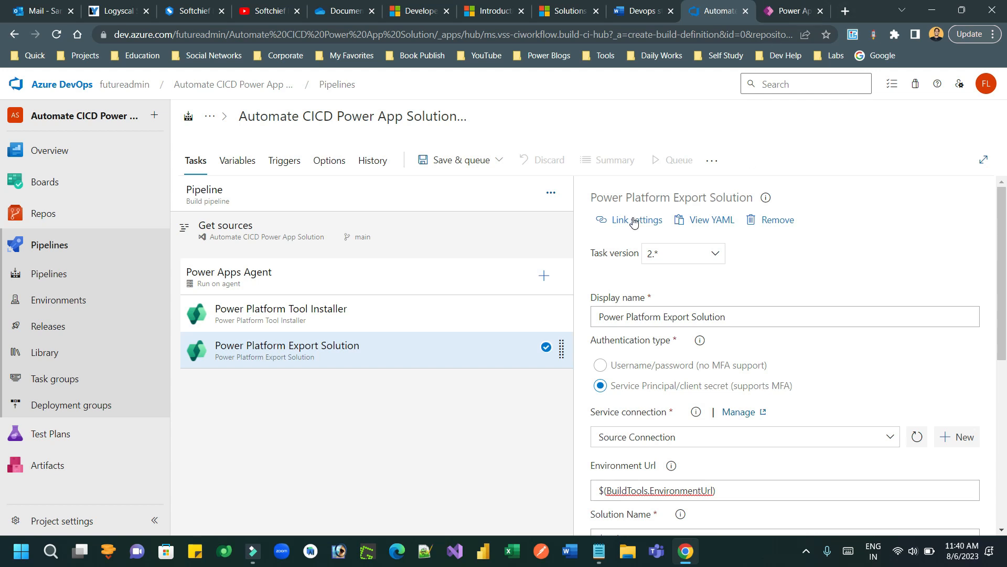
pyautogui.click(542, 277)
# Step: Search 'unp' and add the Power Platform Unpack Solution task, then open its settings
pyautogui.click(889, 206)
pyautogui.write('unpak')
pyautogui.press('BackSpace')
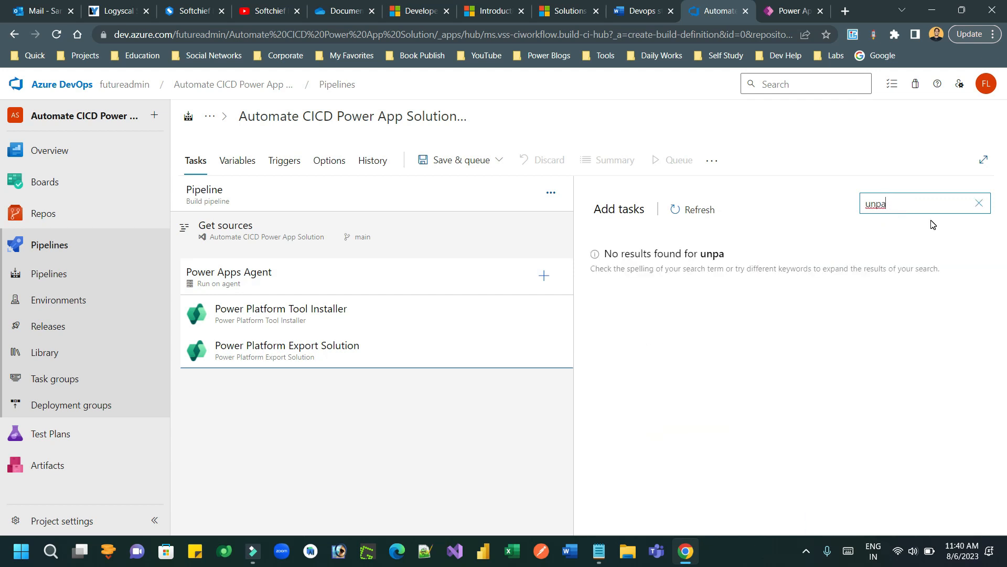
pyautogui.write('c')
pyautogui.press('BackSpace')
pyautogui.press('BackSpace')
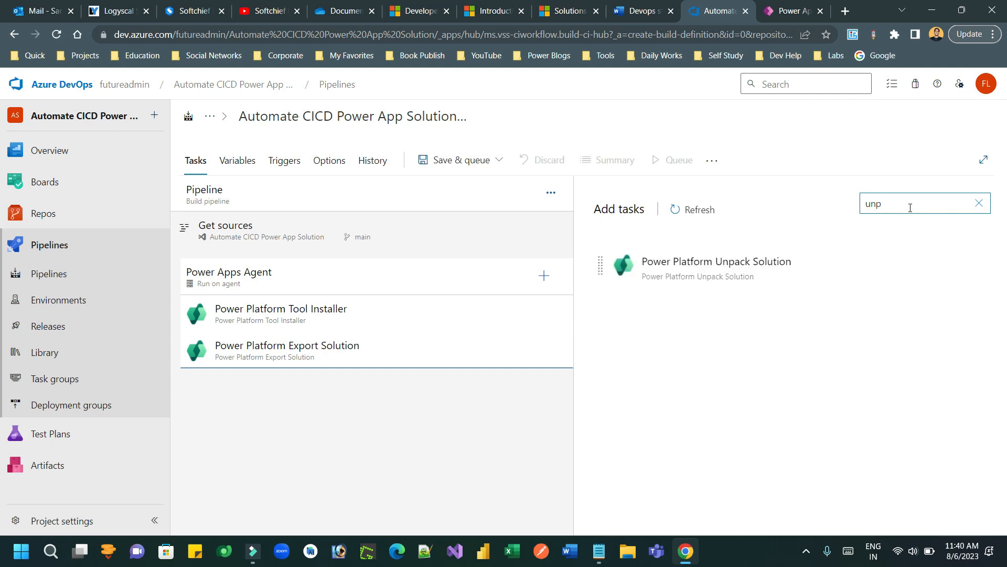
pyautogui.click(729, 265)
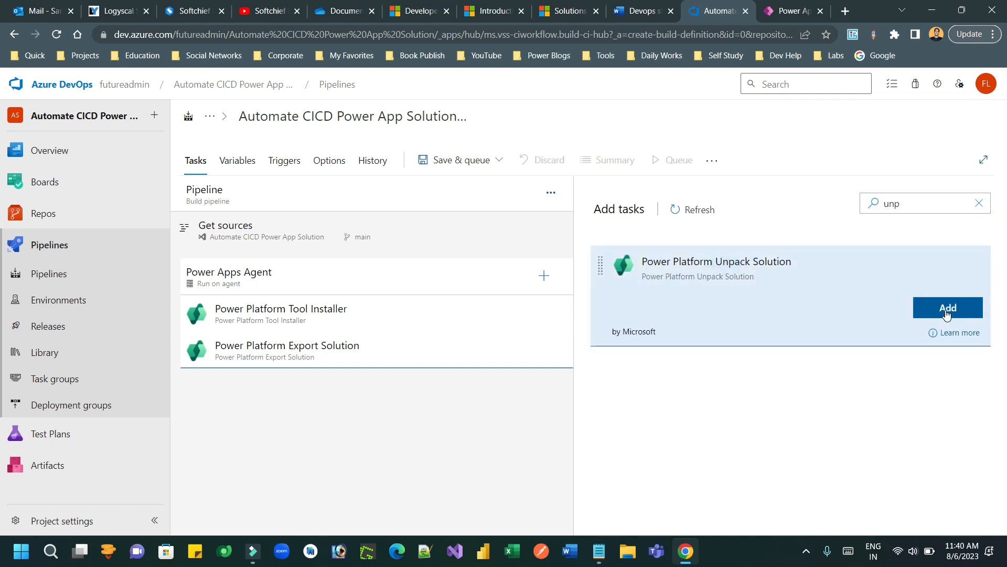
pyautogui.click(946, 309)
pyautogui.click(381, 392)
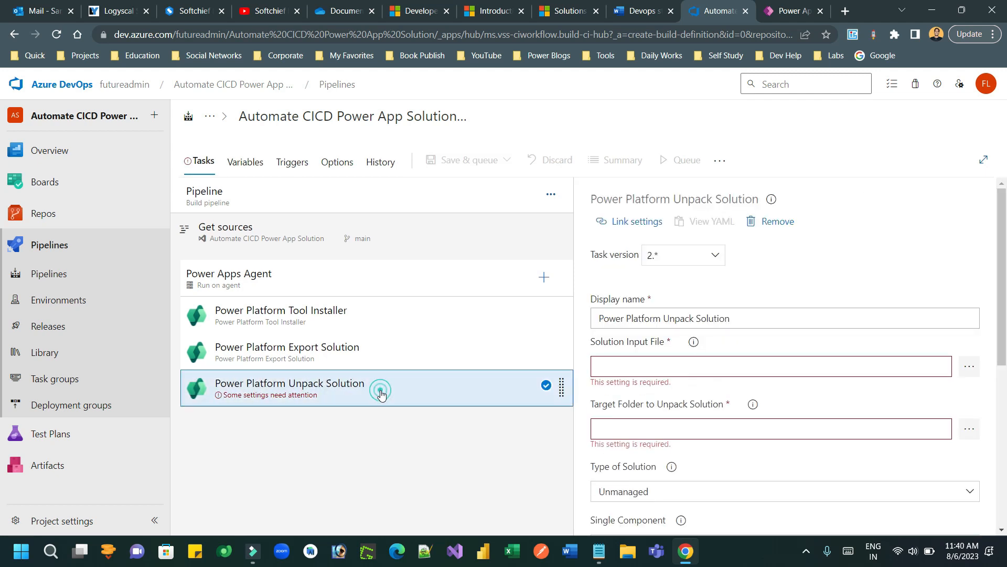
pyautogui.moveTo(1002, 253); pyautogui.dragTo(1003, 307)
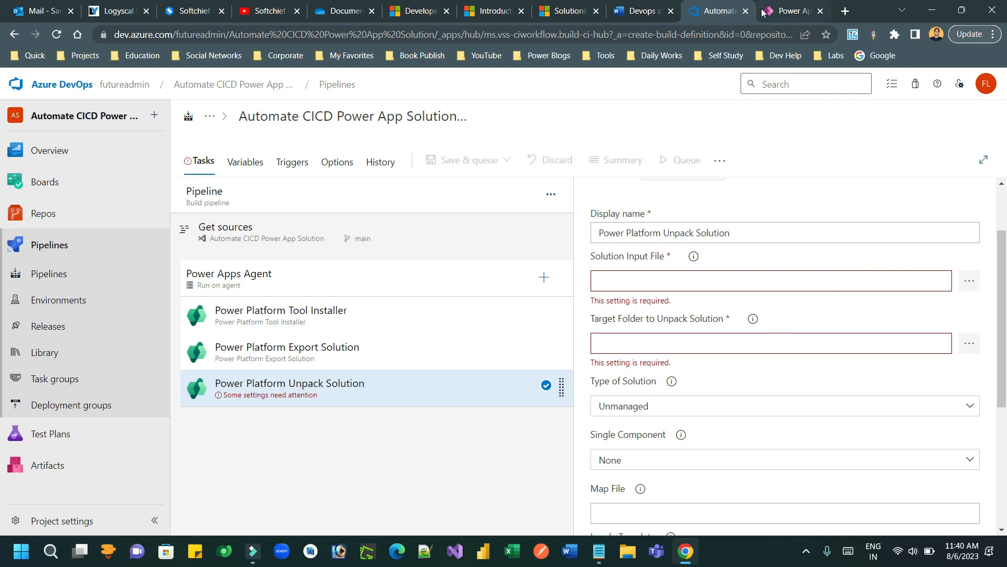
# Step: Paste $(Build.StagingDirectory)\$(SolutionName)_Unmanaged.zip from the notes into Solution Input File
pyautogui.click(643, 11)
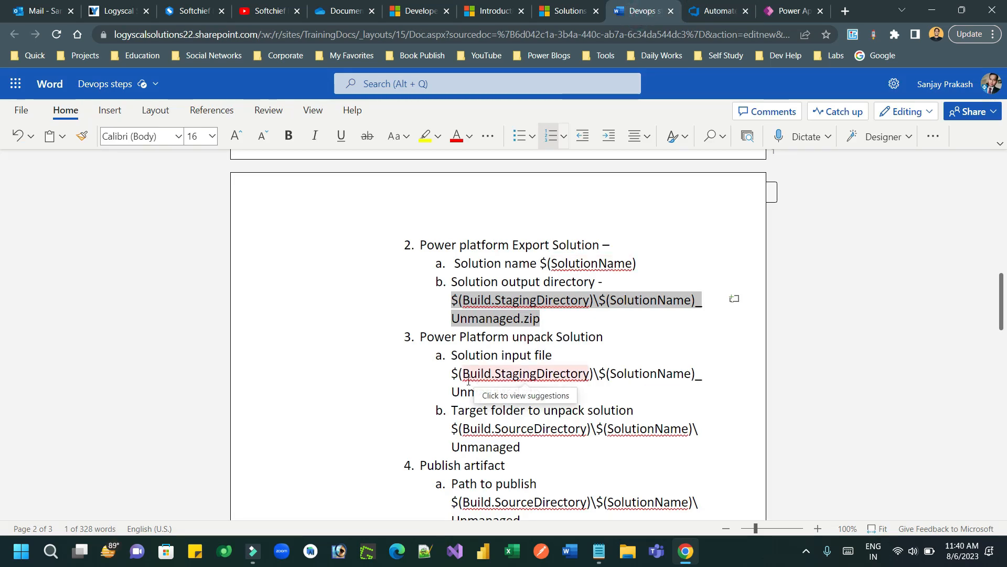
pyautogui.moveTo(452, 370); pyautogui.dragTo(541, 393)
pyautogui.hotkey('ctrl', 'c')
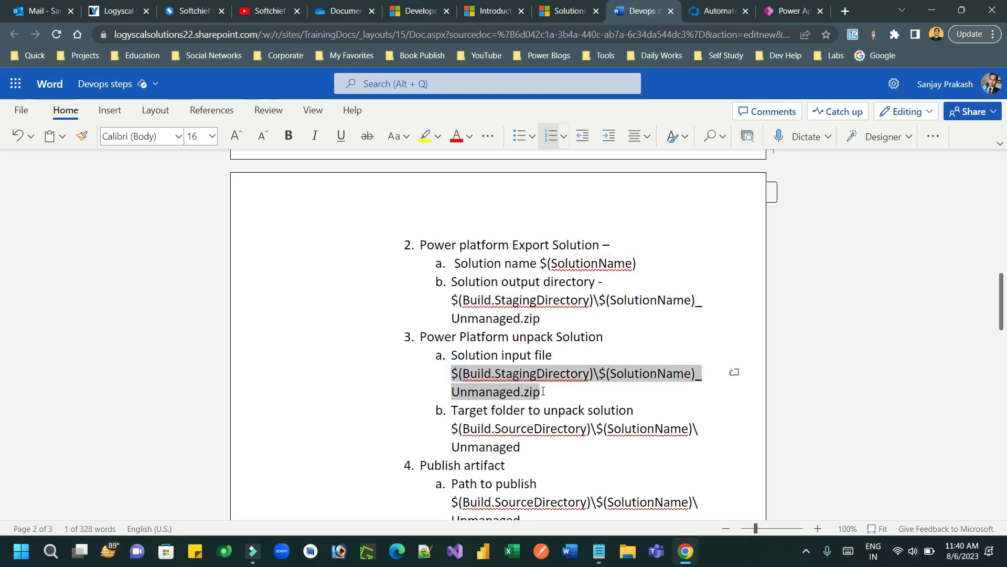
pyautogui.click(718, 13)
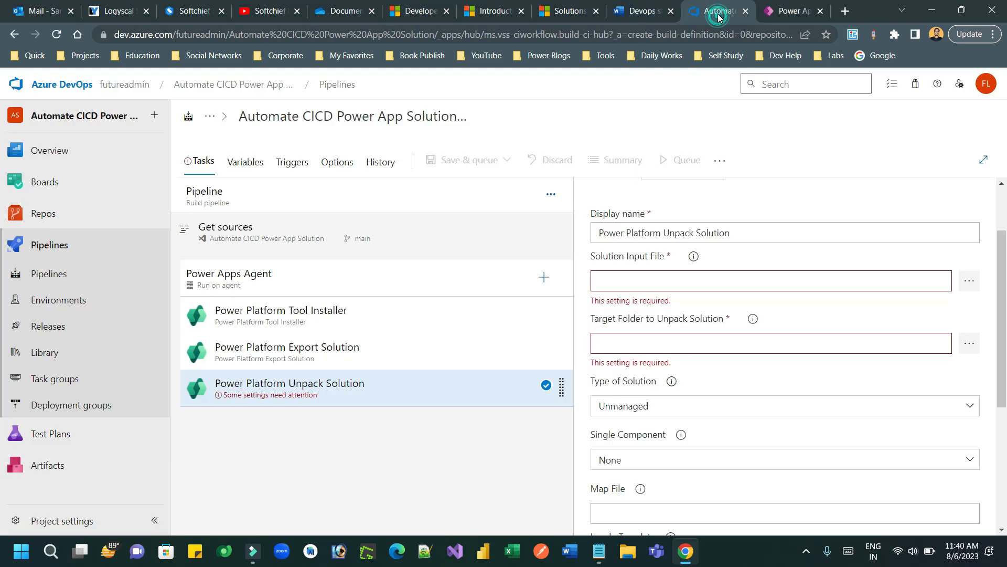
pyautogui.click(642, 279)
pyautogui.hotkey('ctrl', 'v')
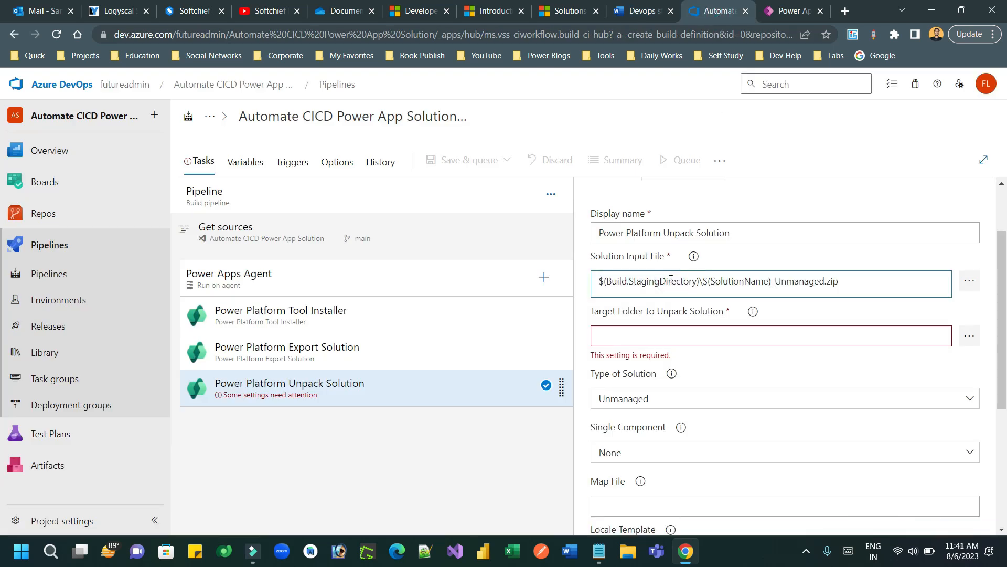
pyautogui.click(741, 280)
pyautogui.moveTo(839, 280); pyautogui.dragTo(597, 288)
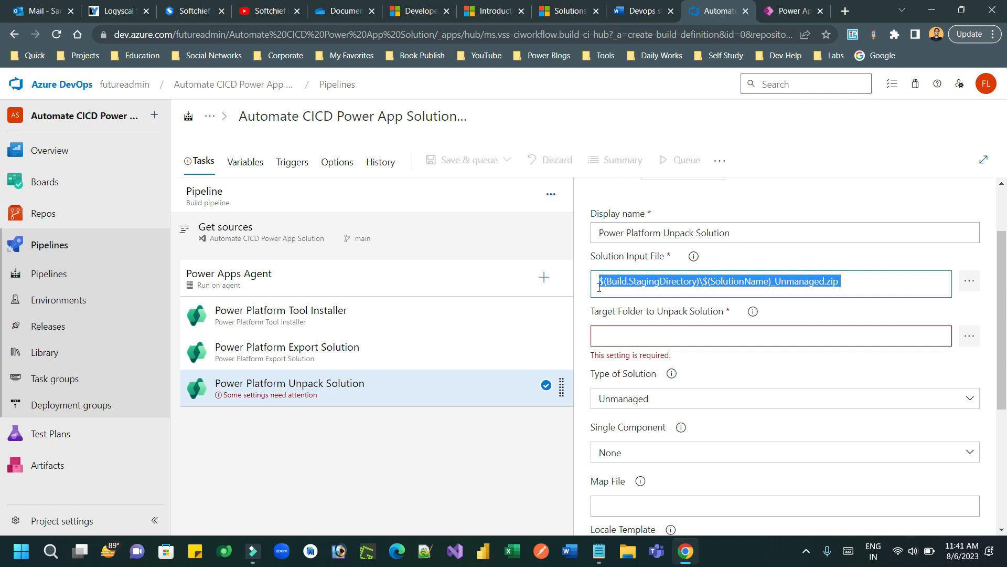
# Step: Paste $(Build.SourceDirectory)\$(SolutionName)\Unmanaged from the notes into Target Folder to Unpack Solution and check it
pyautogui.click(678, 341)
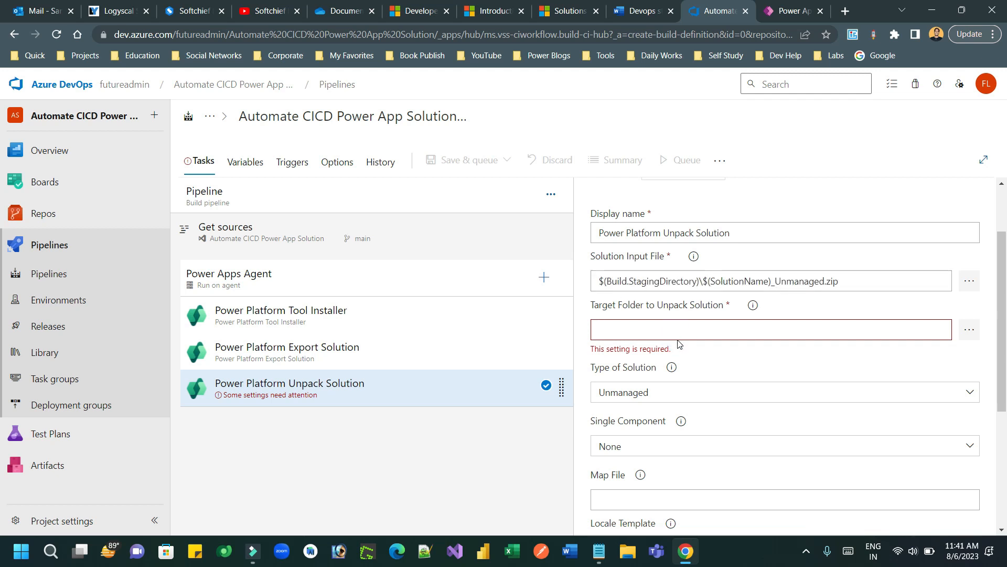
pyautogui.click(648, 14)
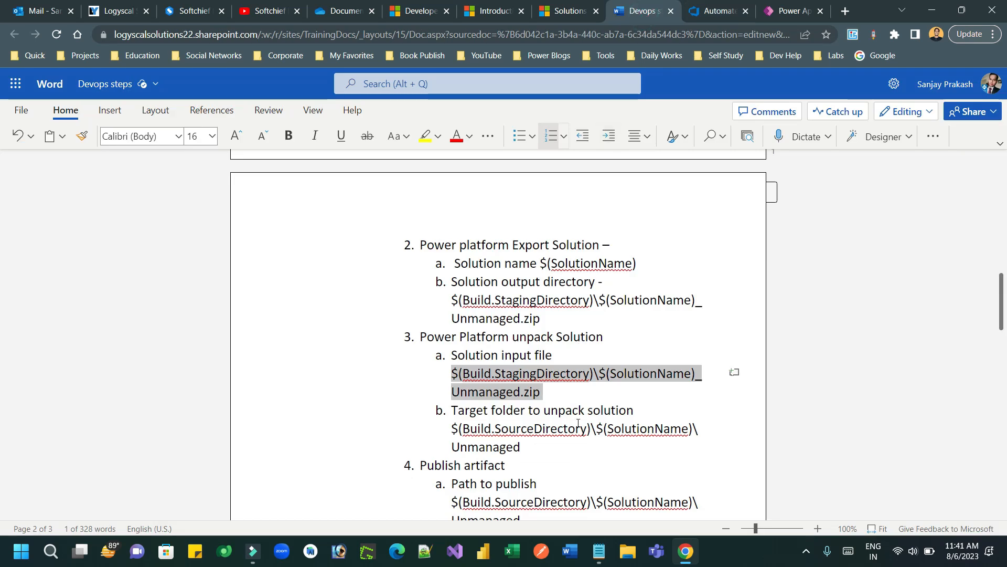
pyautogui.moveTo(525, 449); pyautogui.dragTo(444, 426)
pyautogui.hotkey('ctrl', 'c')
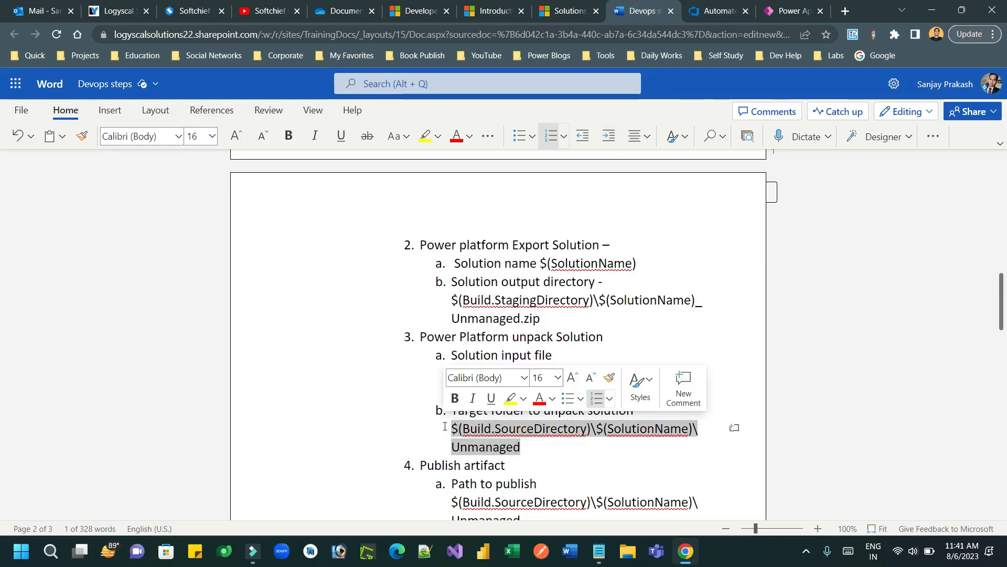
pyautogui.click(717, 12)
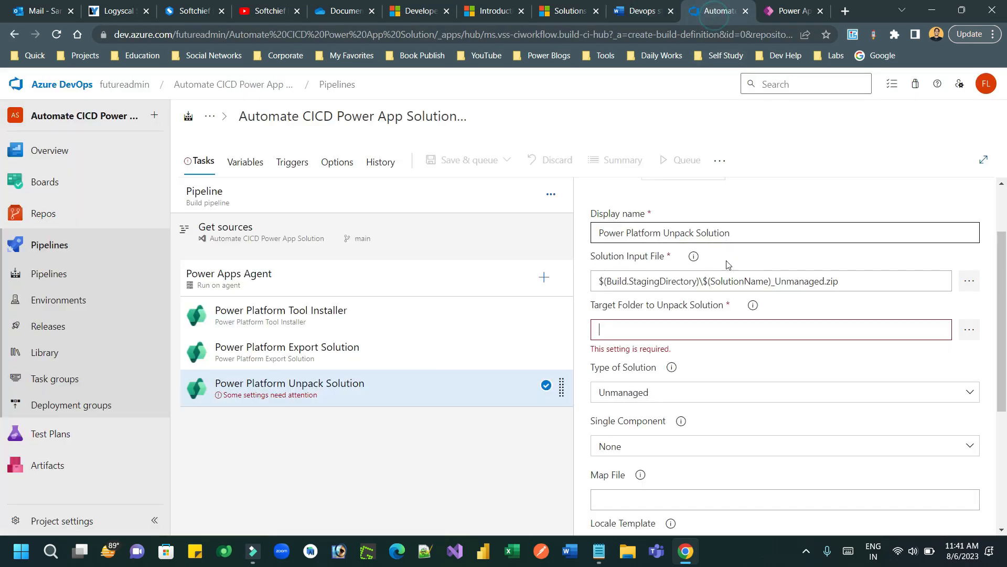
pyautogui.hotkey('ctrl', 'v')
pyautogui.click(620, 328)
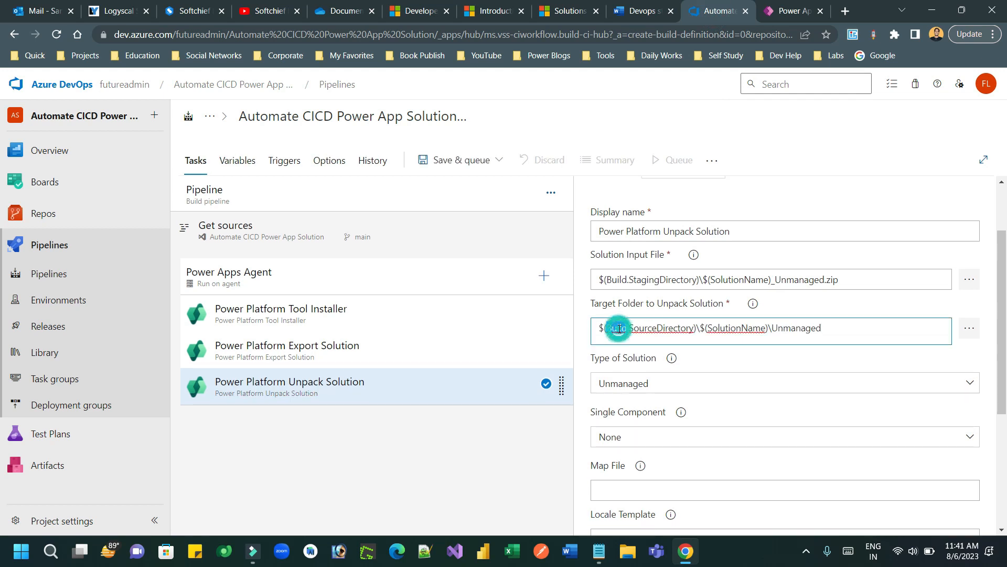
pyautogui.doubleClick(672, 327)
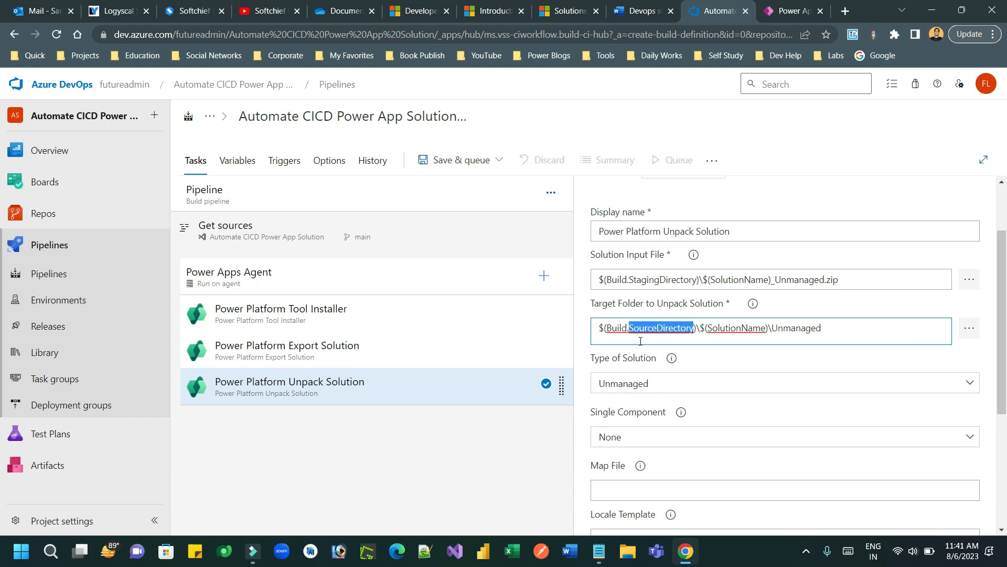
pyautogui.click(619, 333)
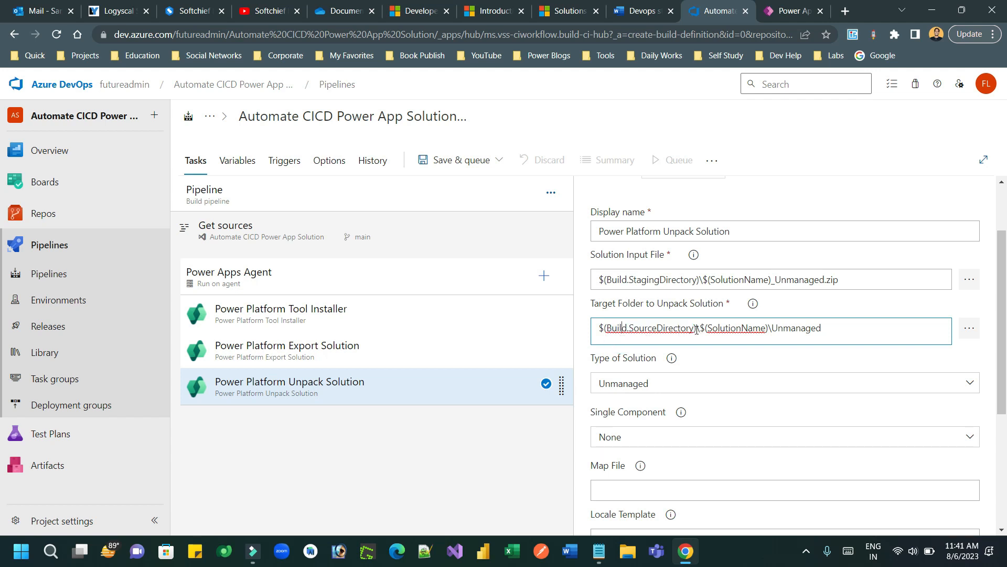
pyautogui.doubleClick(737, 329)
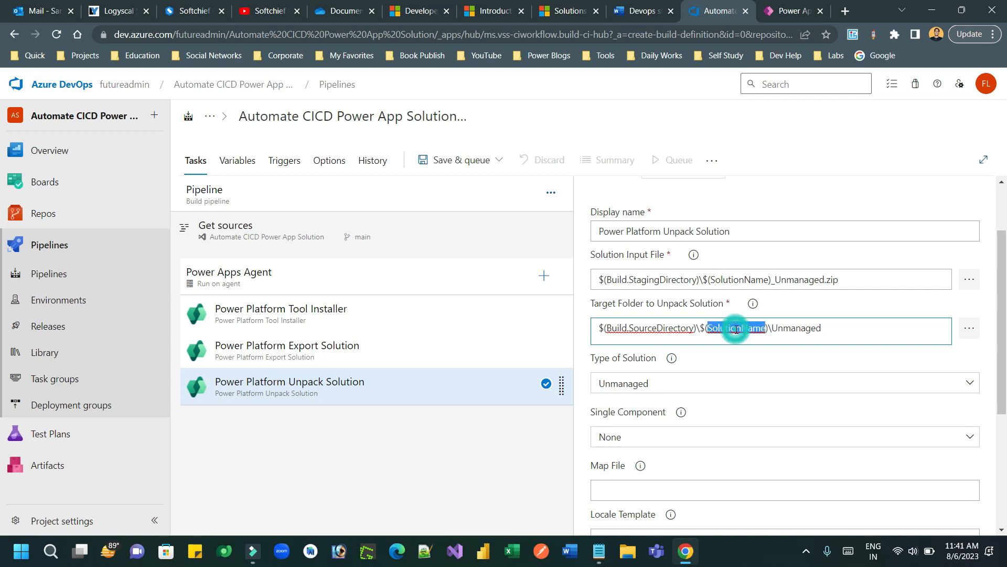
pyautogui.doubleClick(799, 328)
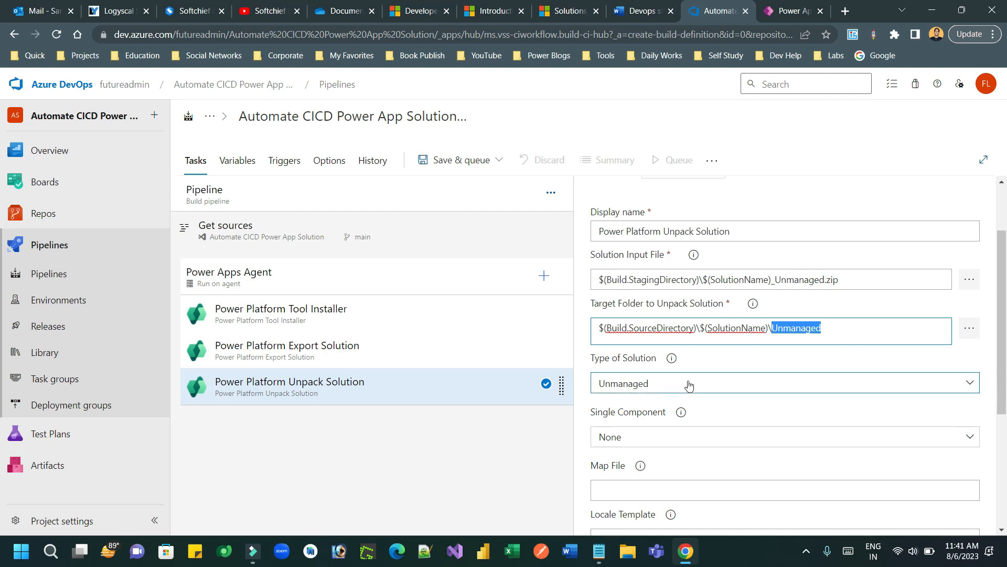
# Step: Keep the Unpack task's solution type at Unmanaged and Single Component at None
pyautogui.click(646, 386)
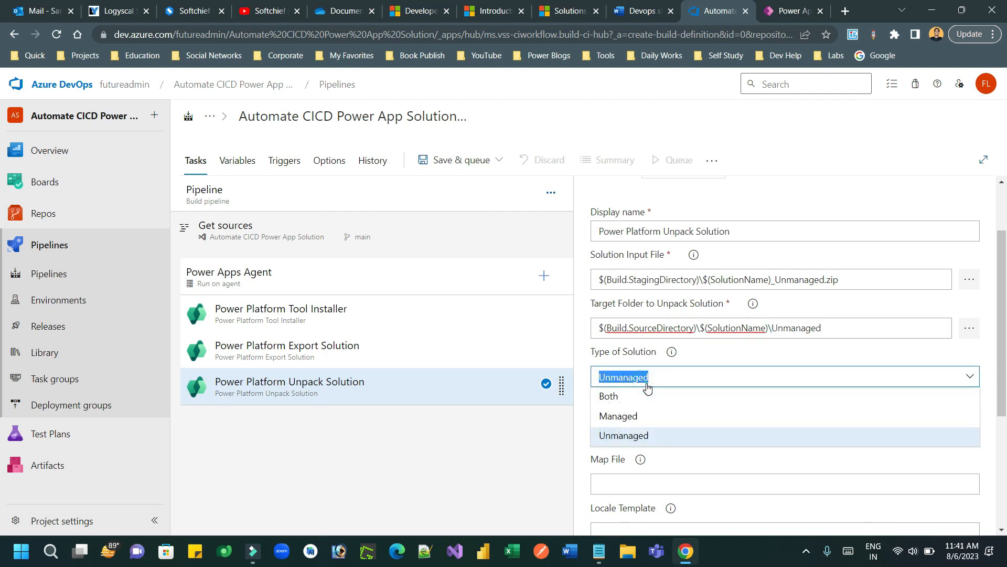
pyautogui.click(638, 434)
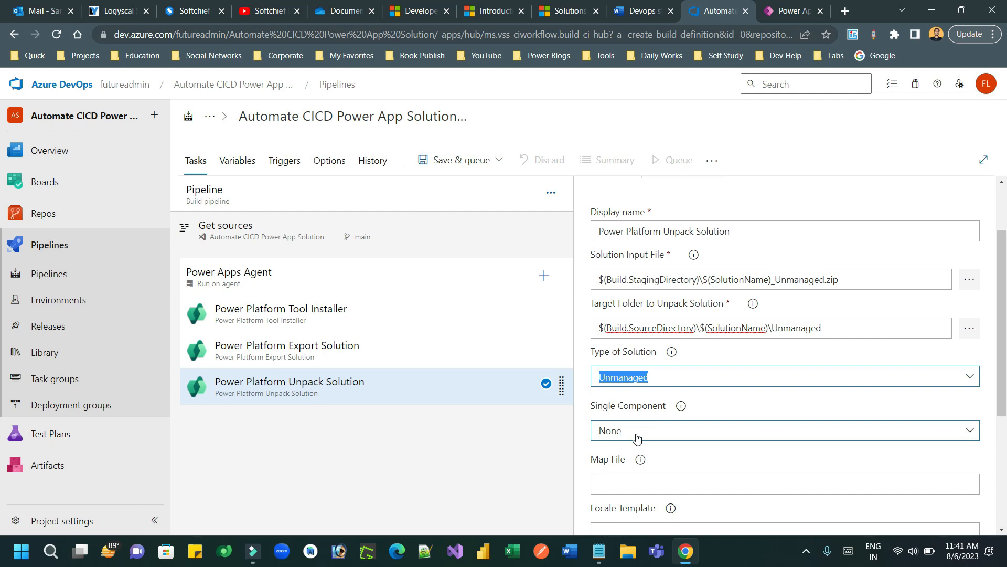
pyautogui.click(656, 375)
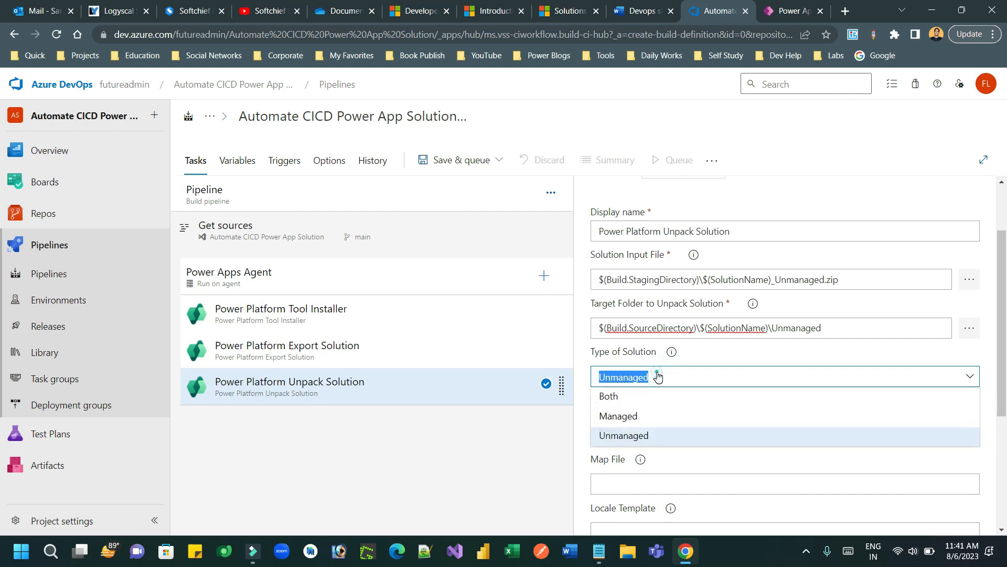
pyautogui.click(657, 377)
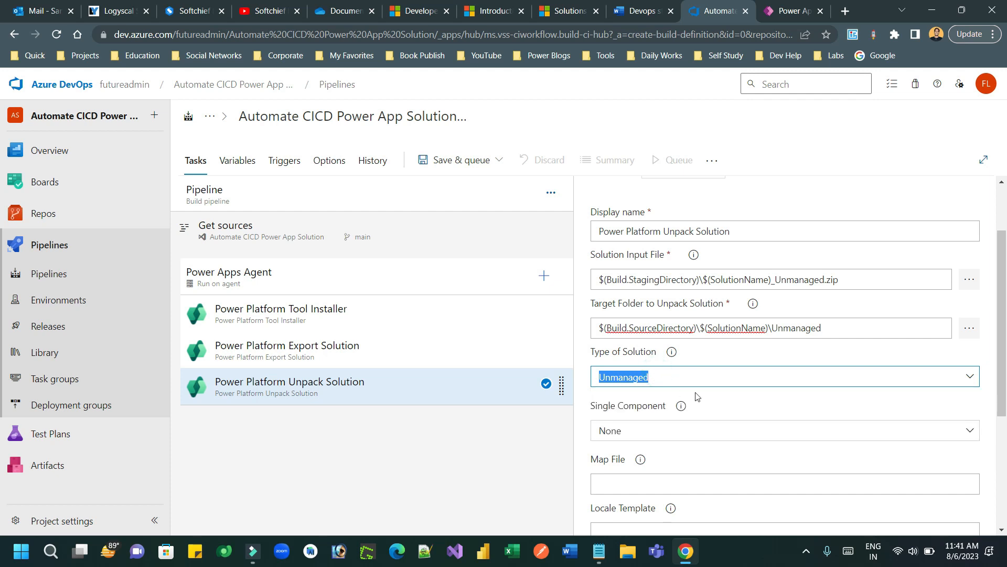
pyautogui.click(677, 427)
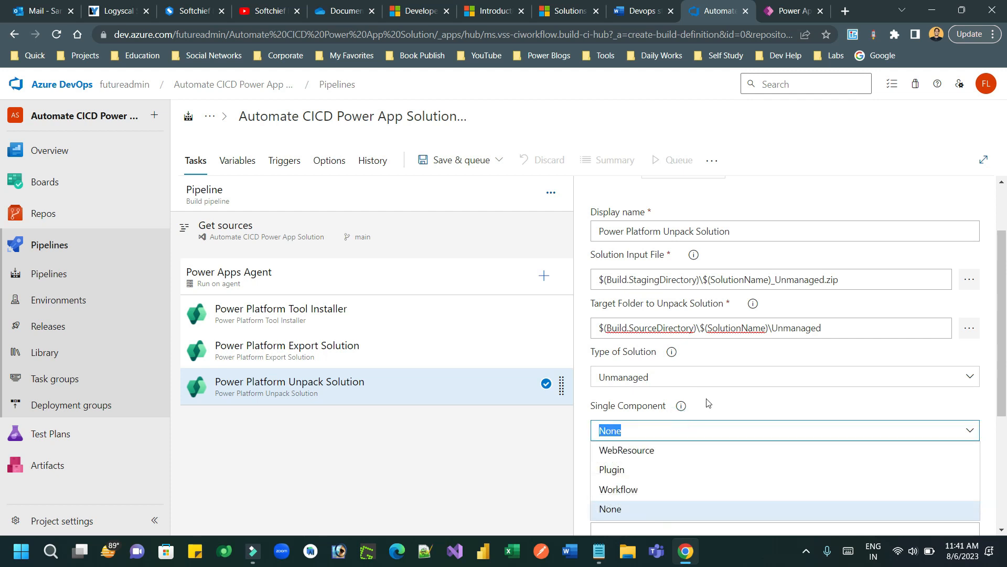
pyautogui.click(677, 429)
pyautogui.click(676, 433)
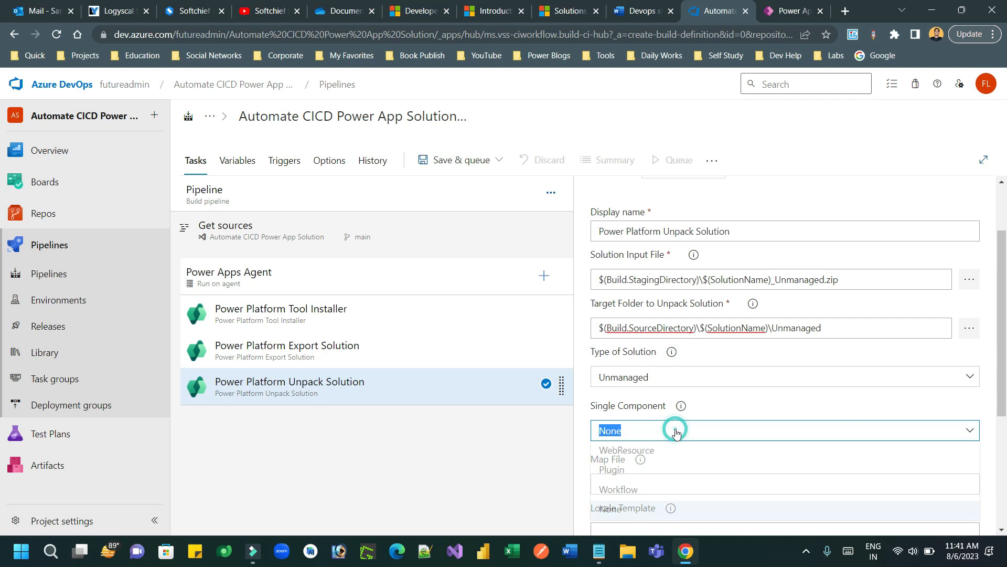
pyautogui.click(722, 399)
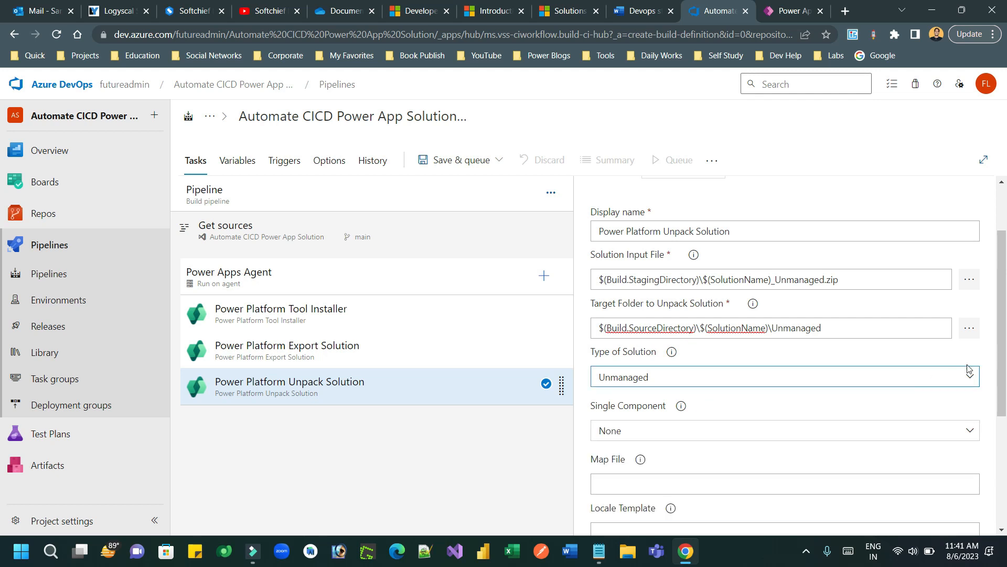
# Step: Scroll through the Unpack task and compare it against the Devops steps notes
pyautogui.scroll(-3, 1003, 420)
pyautogui.moveTo(1006, 447); pyautogui.dragTo(1006, 265)
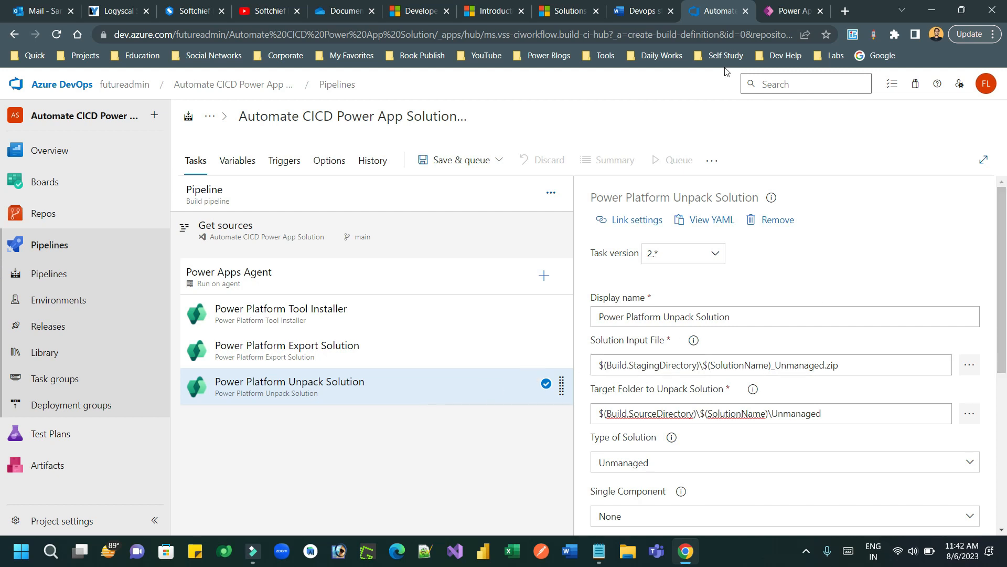
pyautogui.click(639, 14)
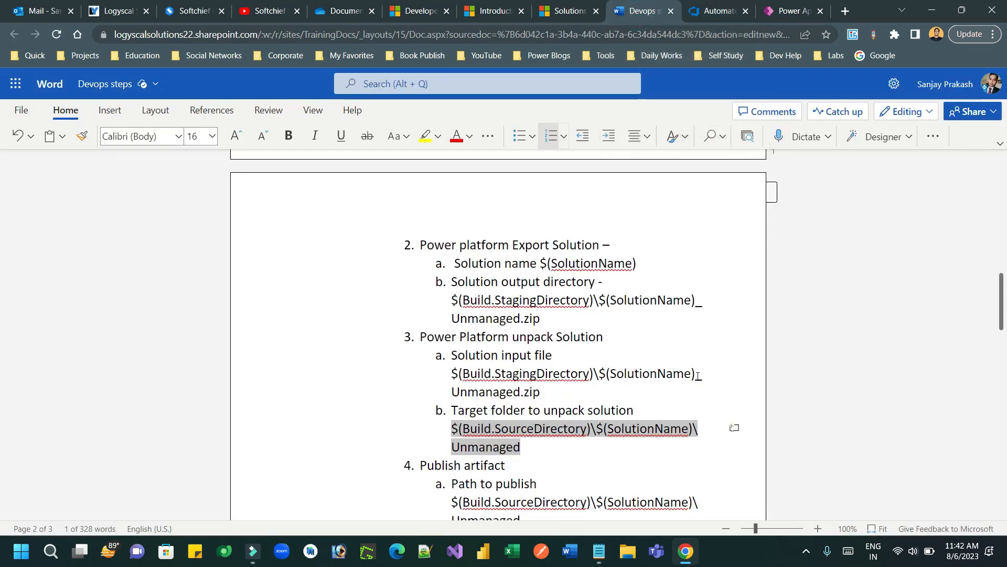
pyautogui.click(711, 12)
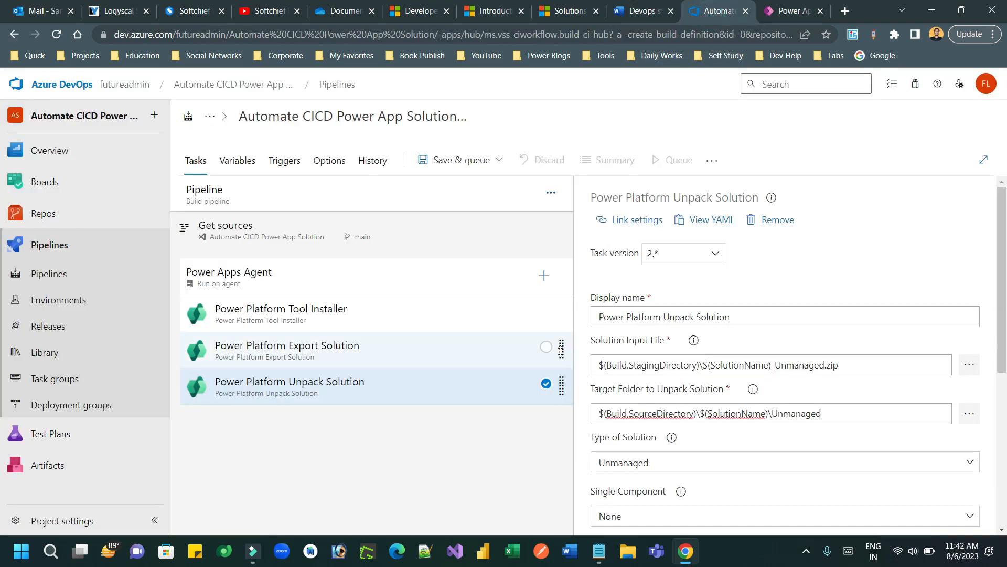
# Step: Add a Publish Pipeline Artifacts task found by searching 'pub'
pyautogui.click(544, 276)
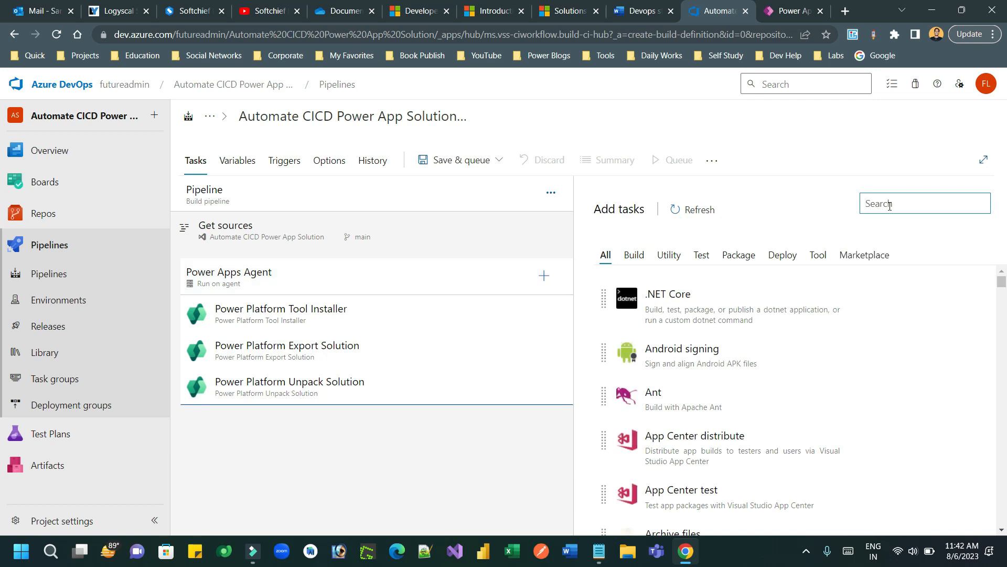
pyautogui.write('pp')
pyautogui.press('BackSpace')
pyautogui.write('ubl')
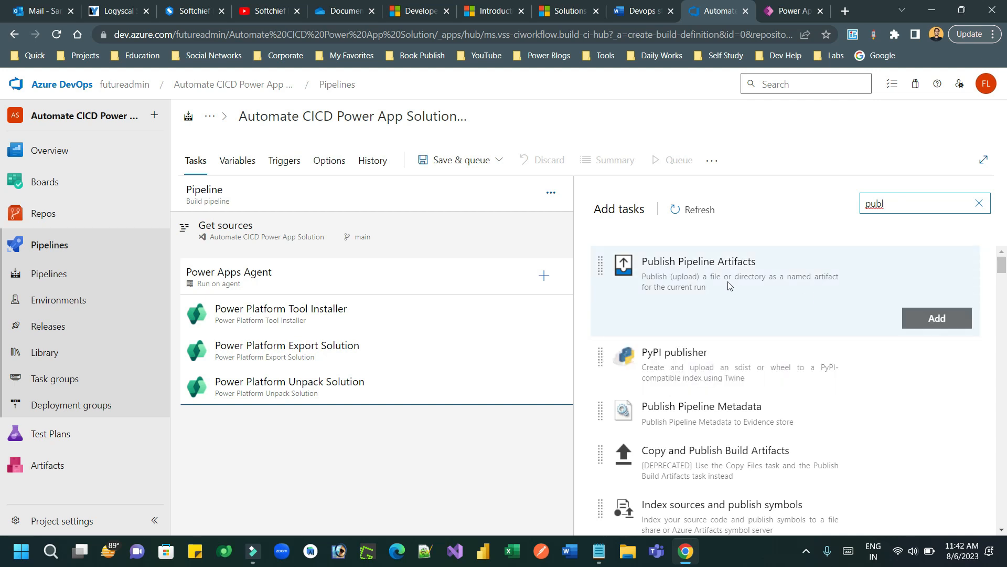
pyautogui.click(933, 318)
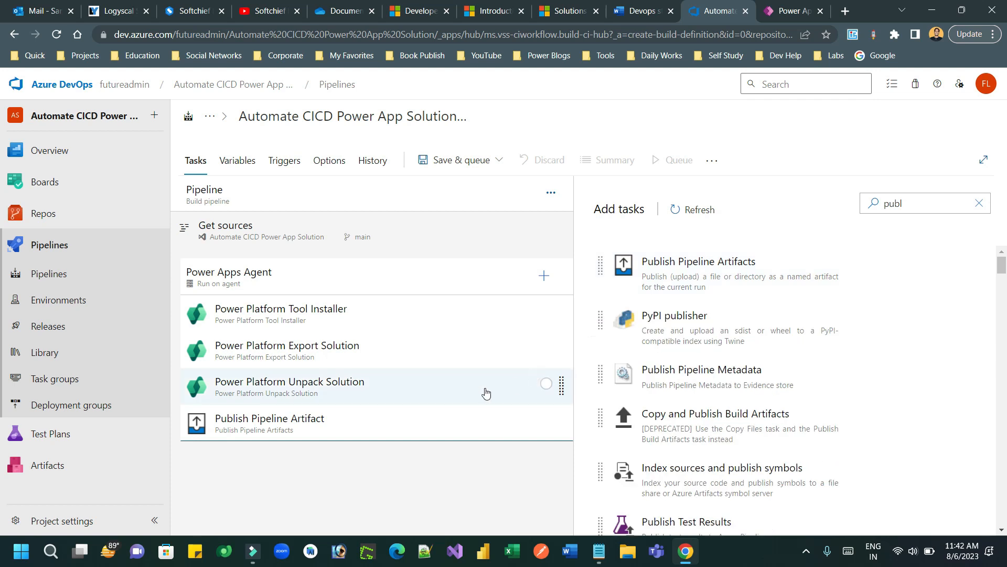
# Step: Remove the Publish Pipeline Artifact task again and reopen the task catalogue
pyautogui.click(407, 428)
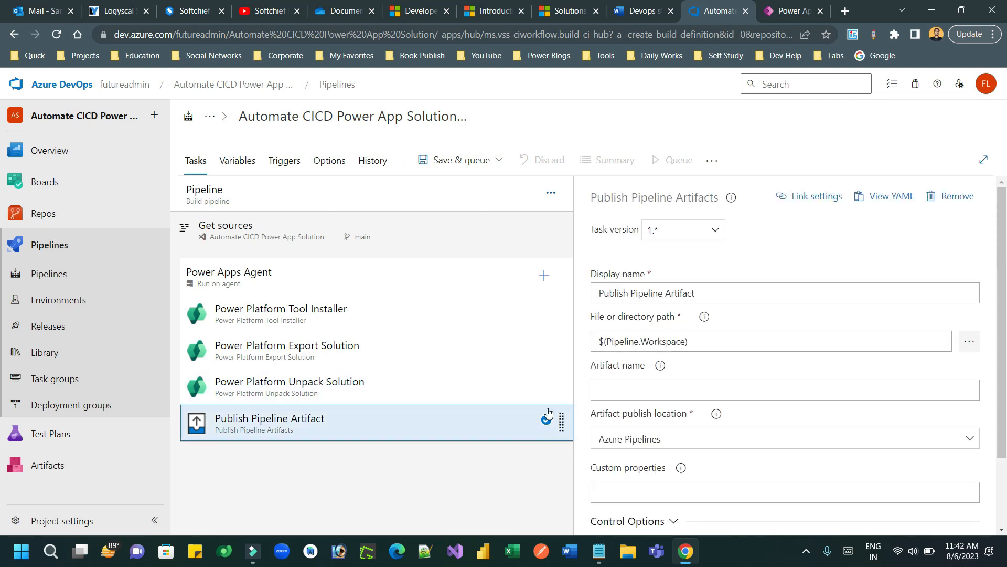
pyautogui.rightClick(501, 426)
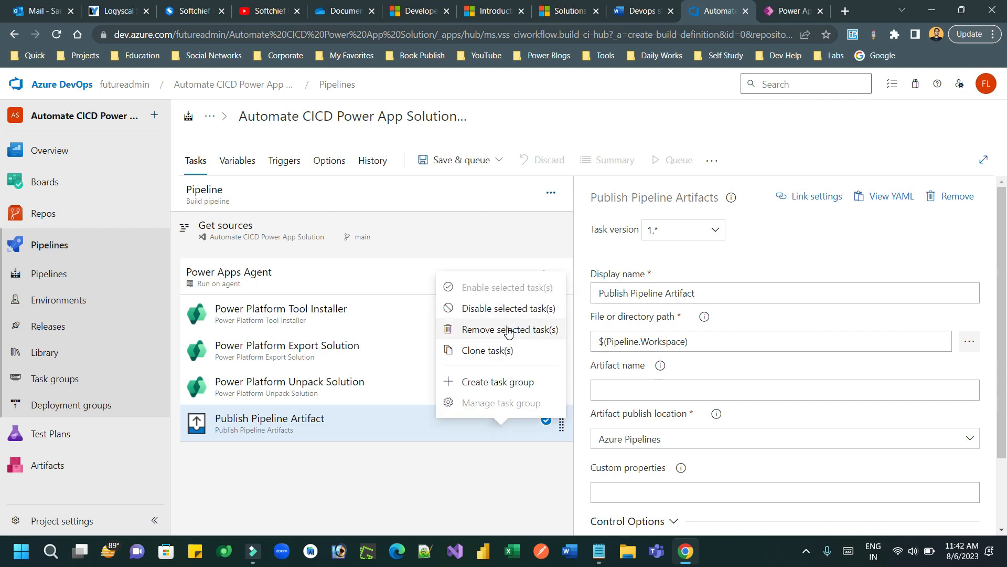
pyautogui.click(502, 329)
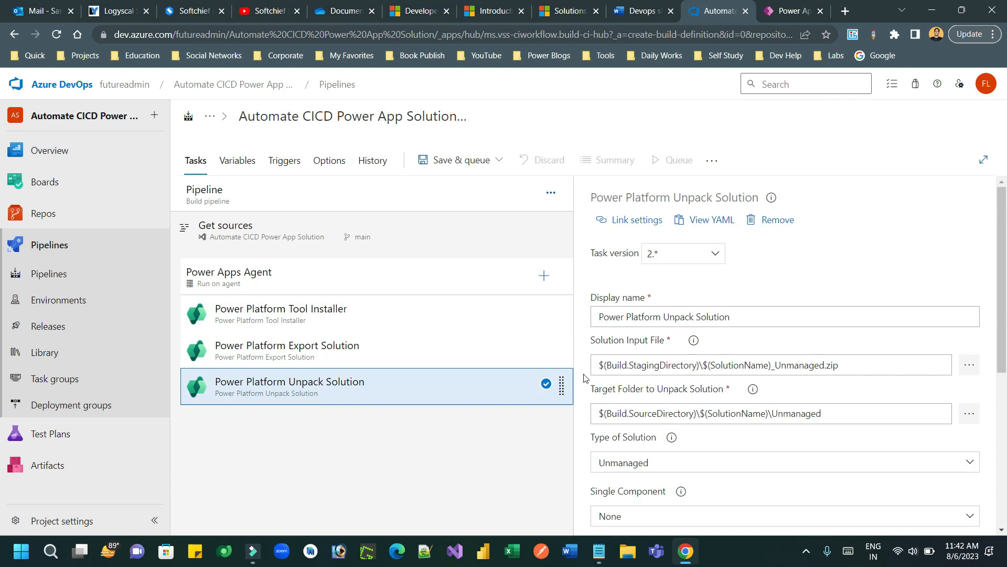
pyautogui.click(544, 276)
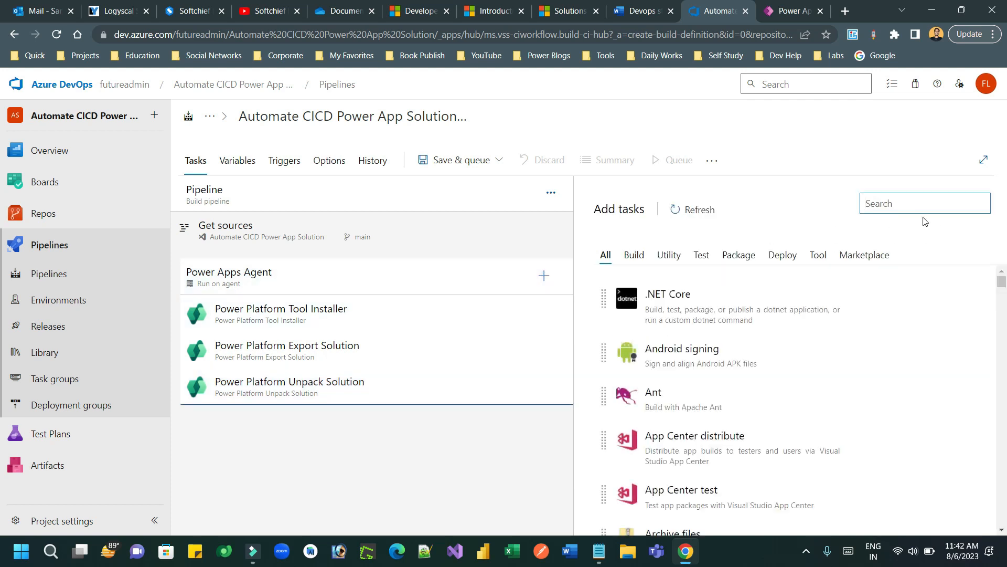
# Step: Search 'publish', add Publish build artifacts, and select the new Publish Artifact: drop task
pyautogui.click(890, 212)
pyautogui.write('pu')
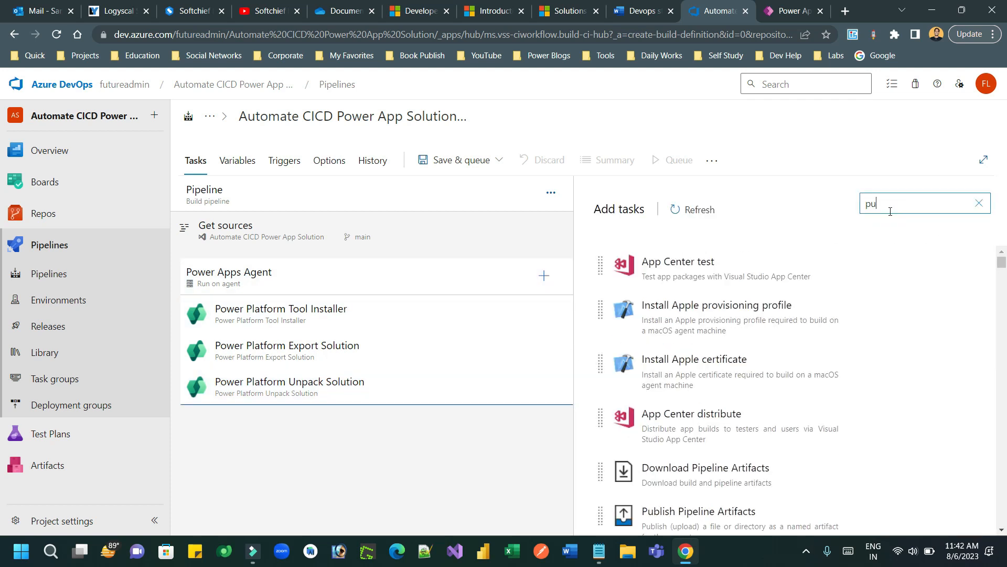
pyautogui.write('blish art')
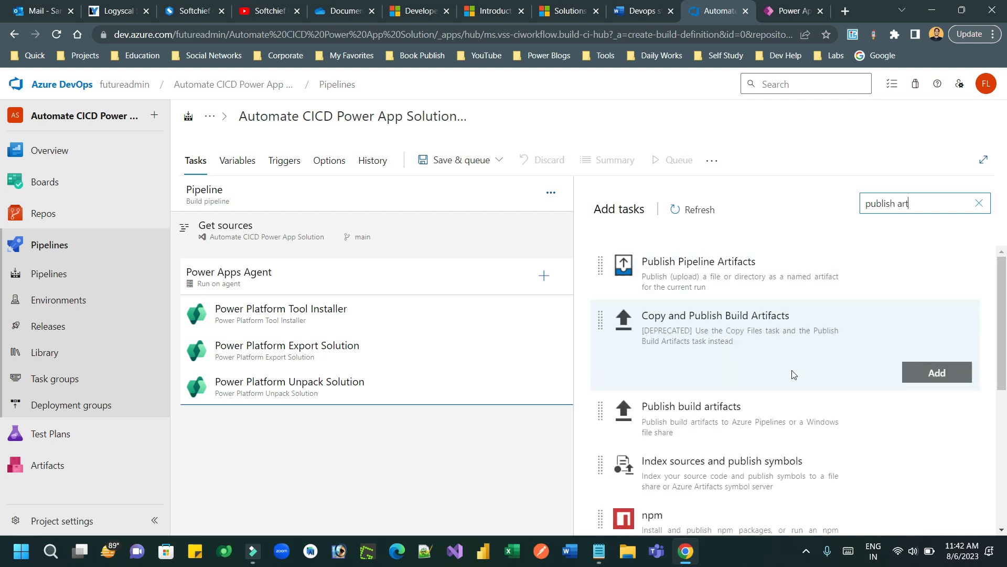
pyautogui.moveTo(722, 419)
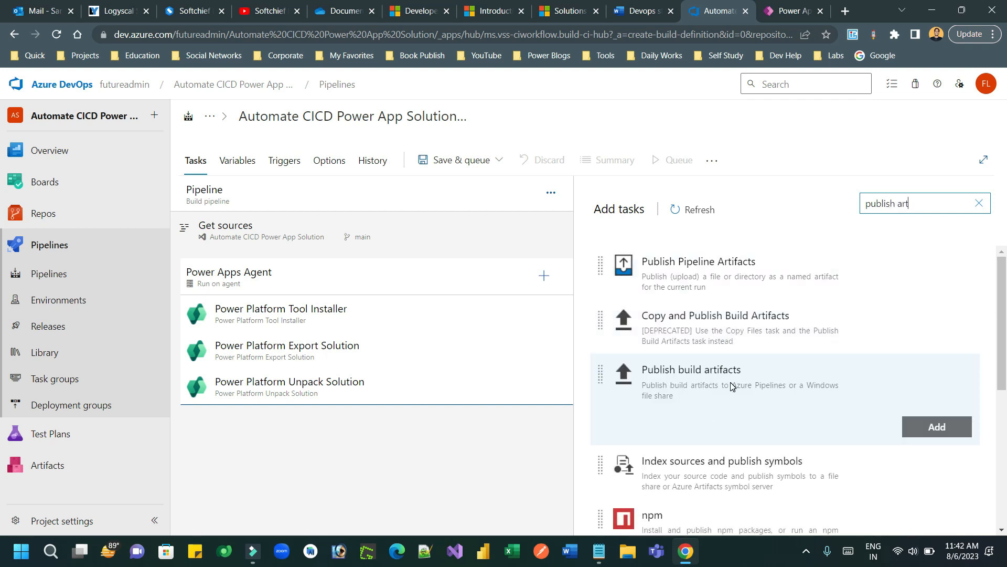
pyautogui.click(923, 425)
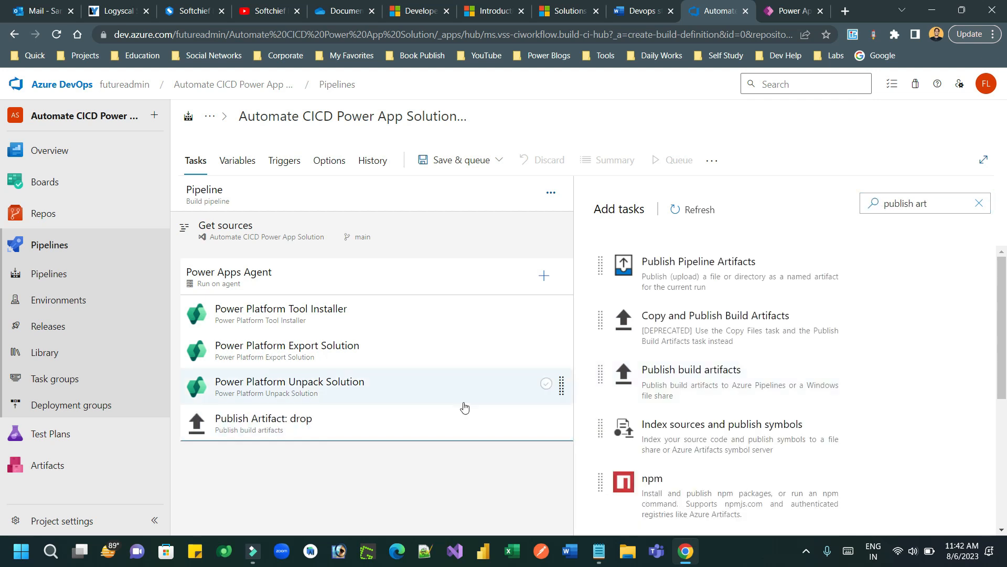
pyautogui.click(407, 425)
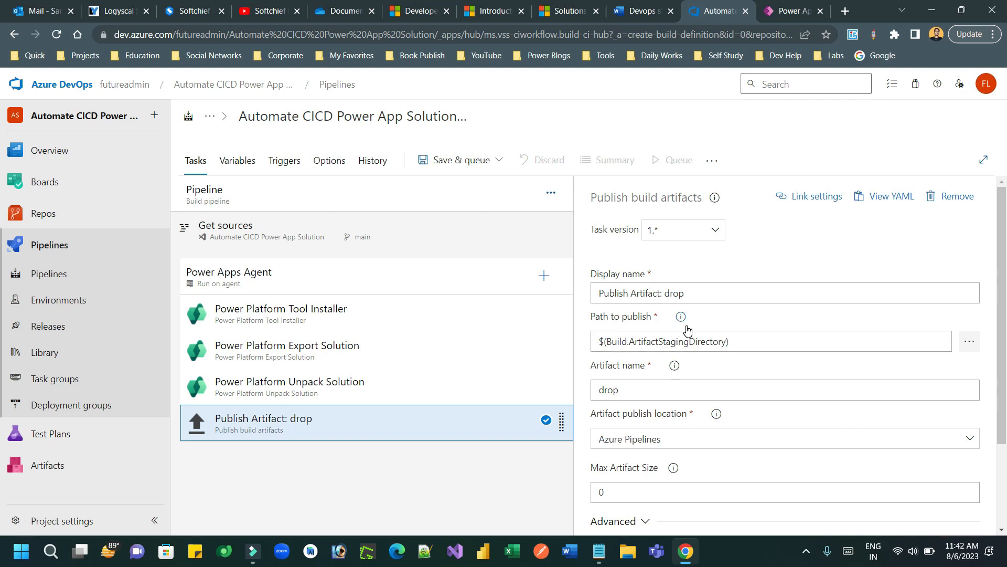
# Step: Look up the publish path in the notes and browse the repository picker, closing it unchanged
pyautogui.click(641, 16)
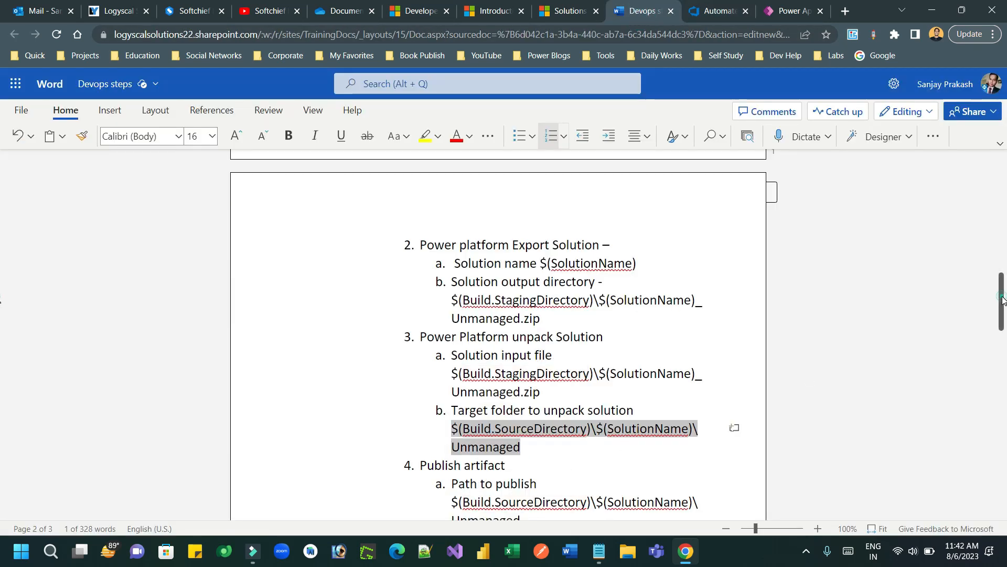
pyautogui.scroll(-2, 1003, 292)
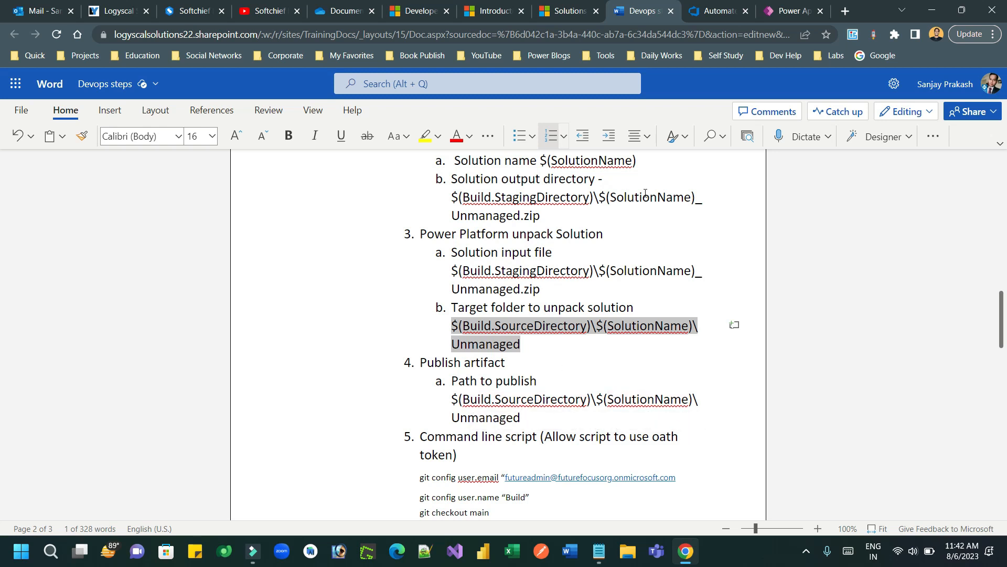
pyautogui.click(716, 14)
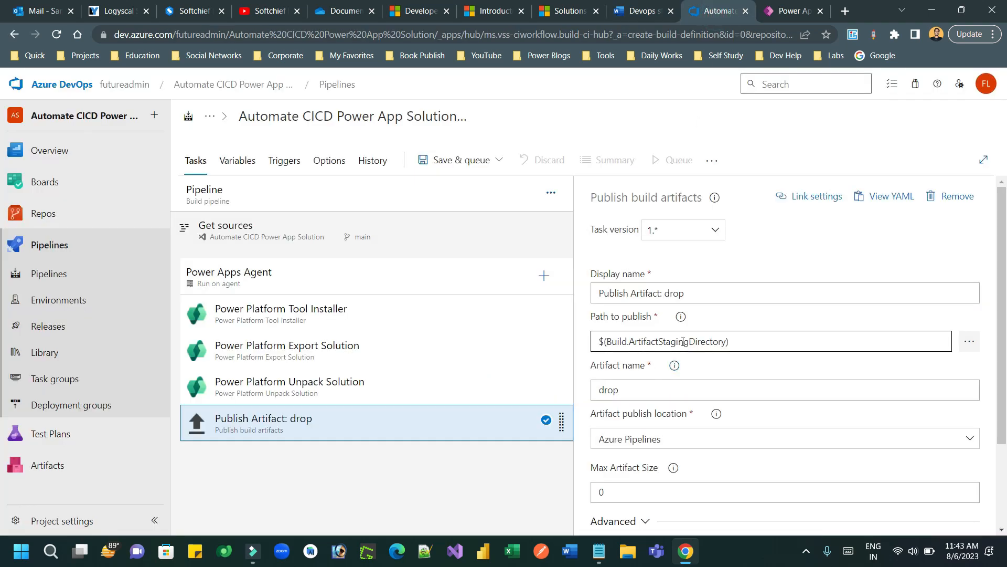
pyautogui.moveTo(736, 342); pyautogui.dragTo(631, 342)
pyautogui.click(969, 341)
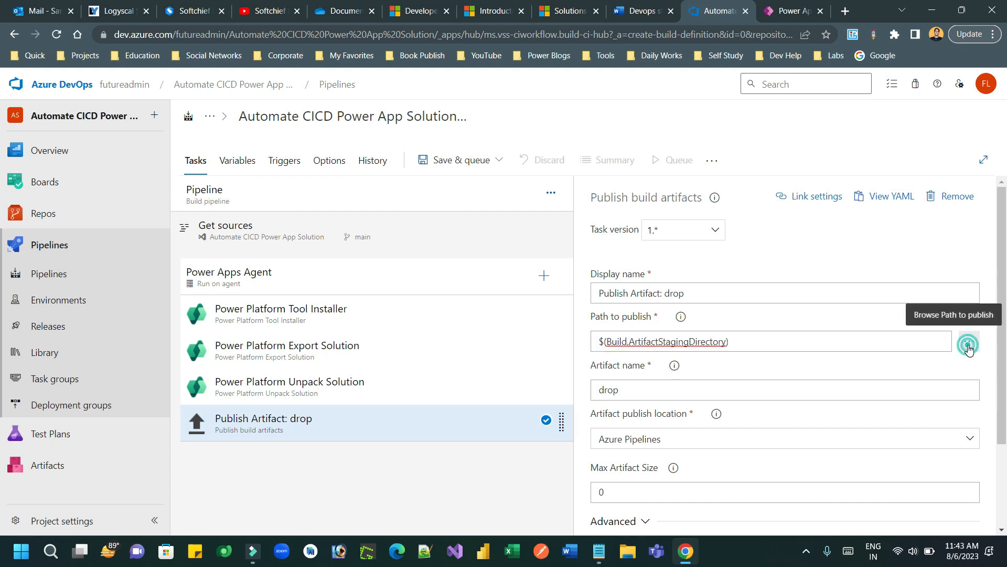
pyautogui.click(364, 173)
pyautogui.click(364, 174)
pyautogui.click(365, 173)
pyautogui.click(394, 171)
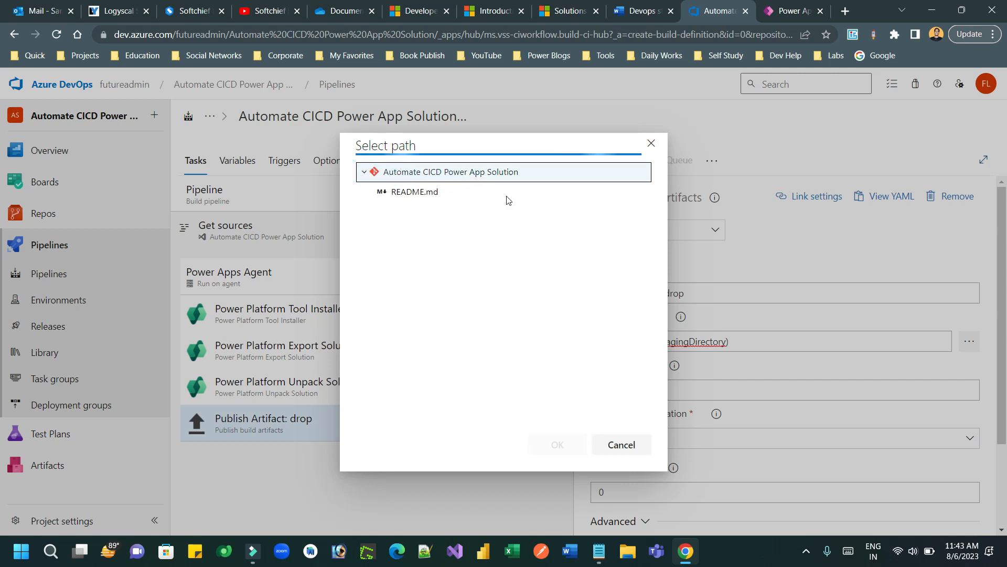
pyautogui.click(493, 175)
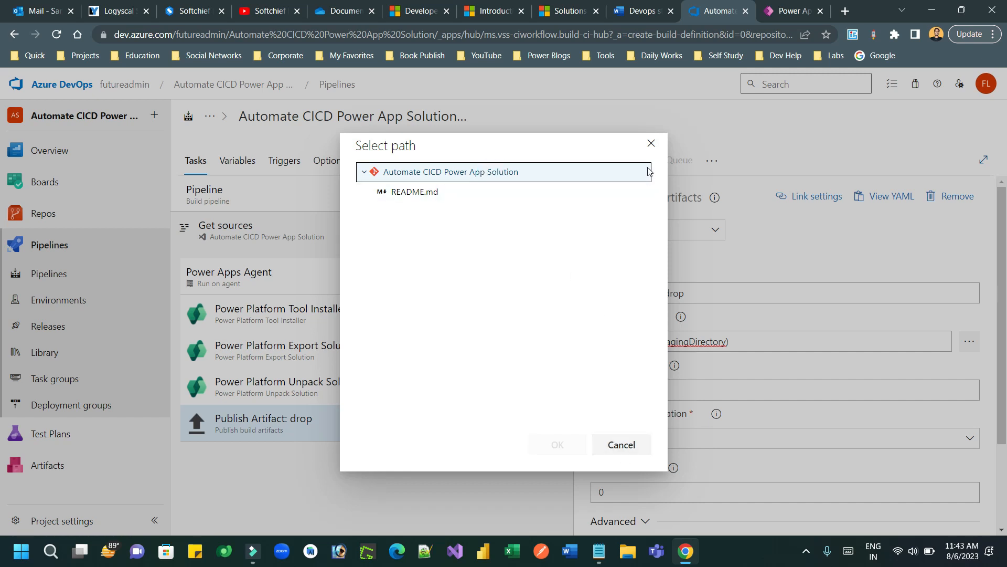
pyautogui.click(651, 143)
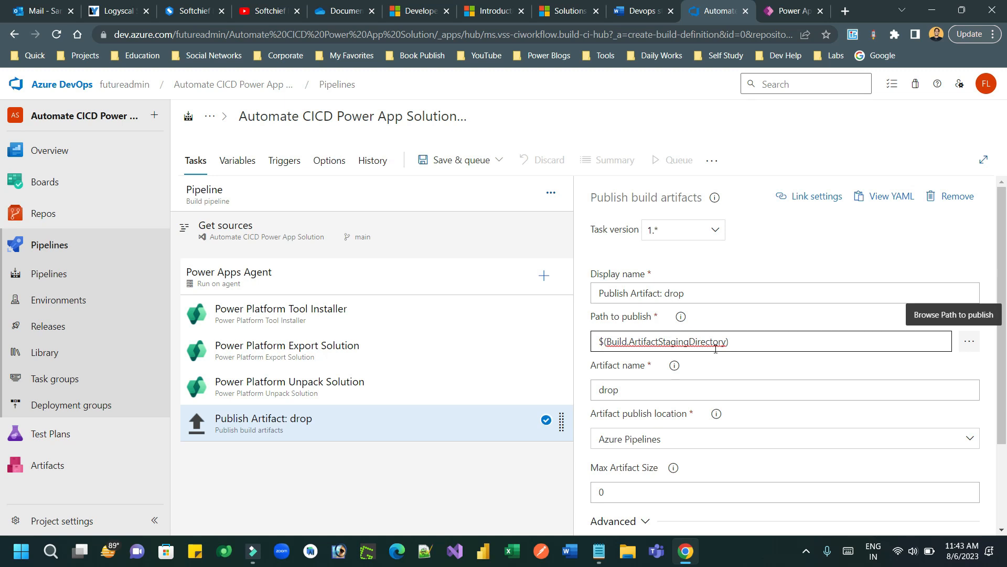
# Step: Paste $(Build.SourceDirectory)\$(SolutionName)\Unmanaged into Path to publish, then go back to the notes
pyautogui.click(651, 10)
pyautogui.click(530, 345)
pyautogui.moveTo(470, 330); pyautogui.dragTo(451, 326)
pyautogui.hotkey('ctrl', 'c')
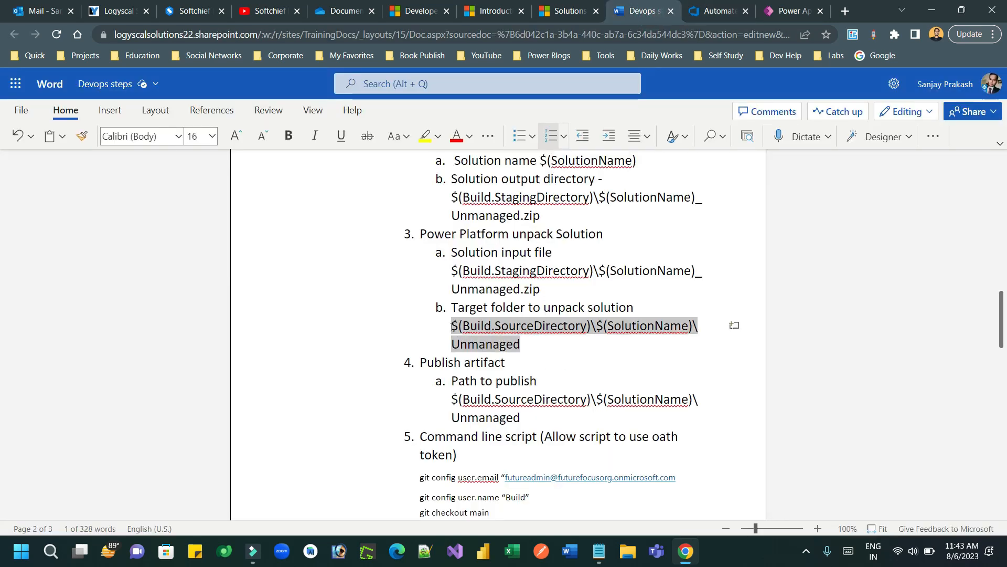
pyautogui.click(698, 12)
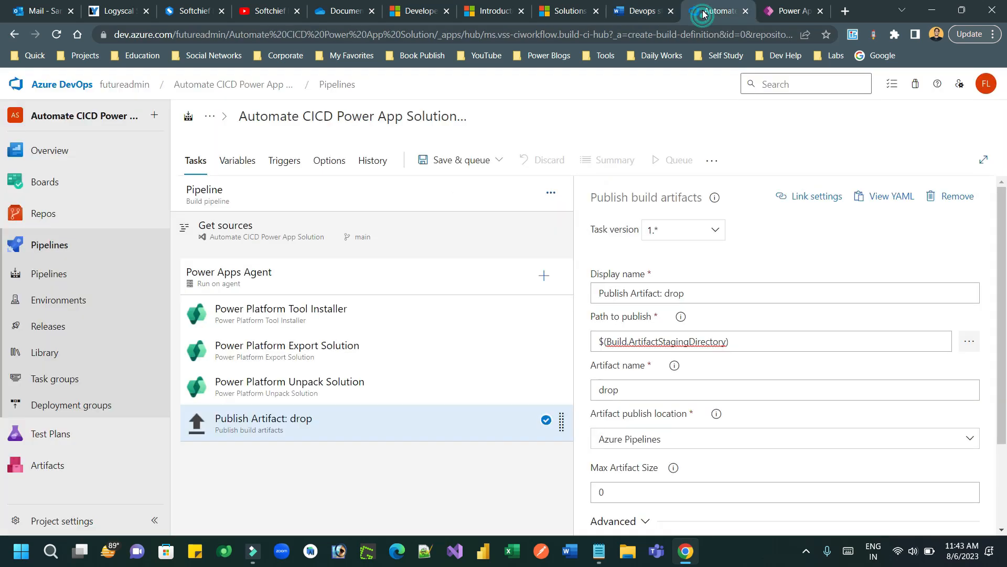
pyautogui.tripleClick(756, 340)
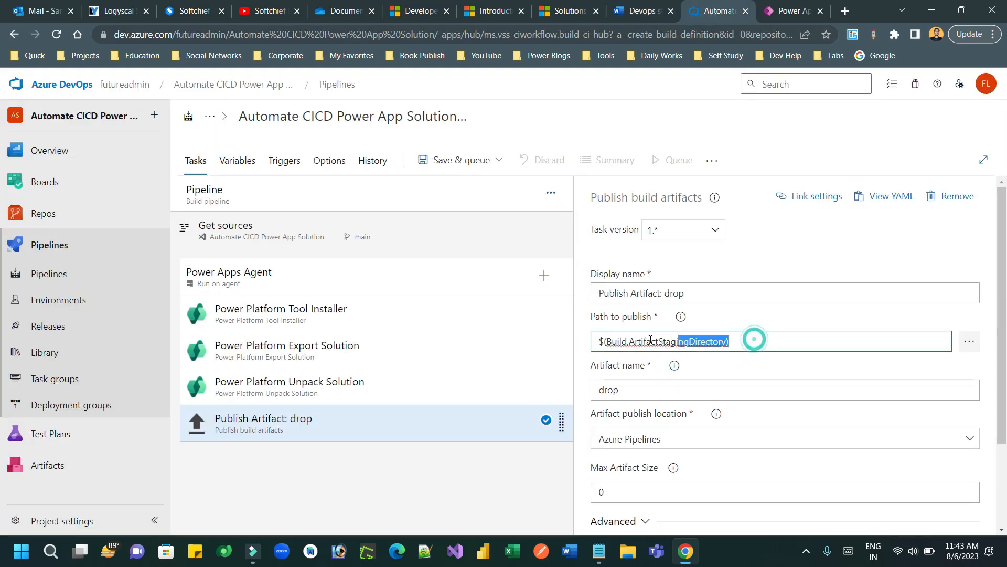
pyautogui.hotkey('ctrl', 'v')
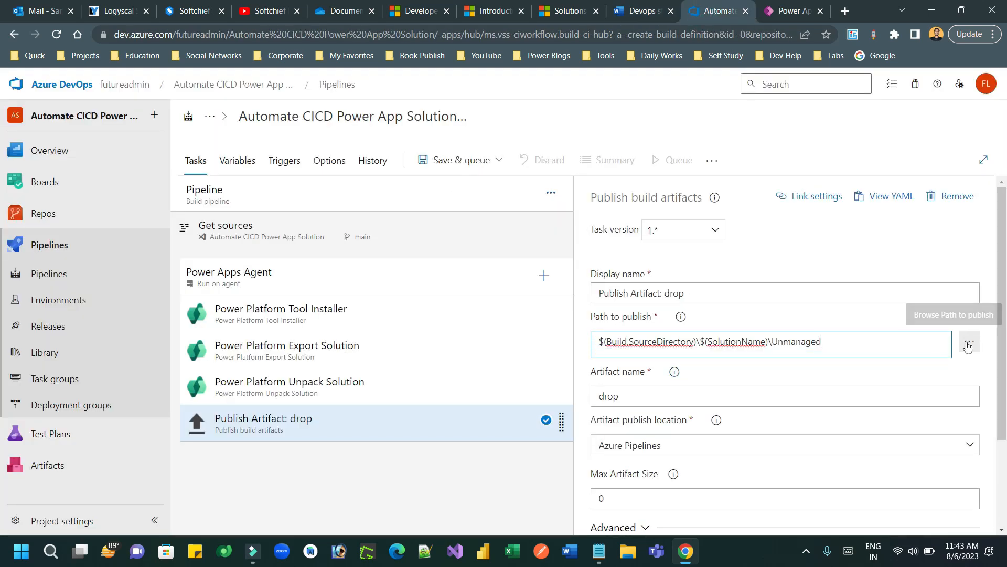
pyautogui.click(754, 349)
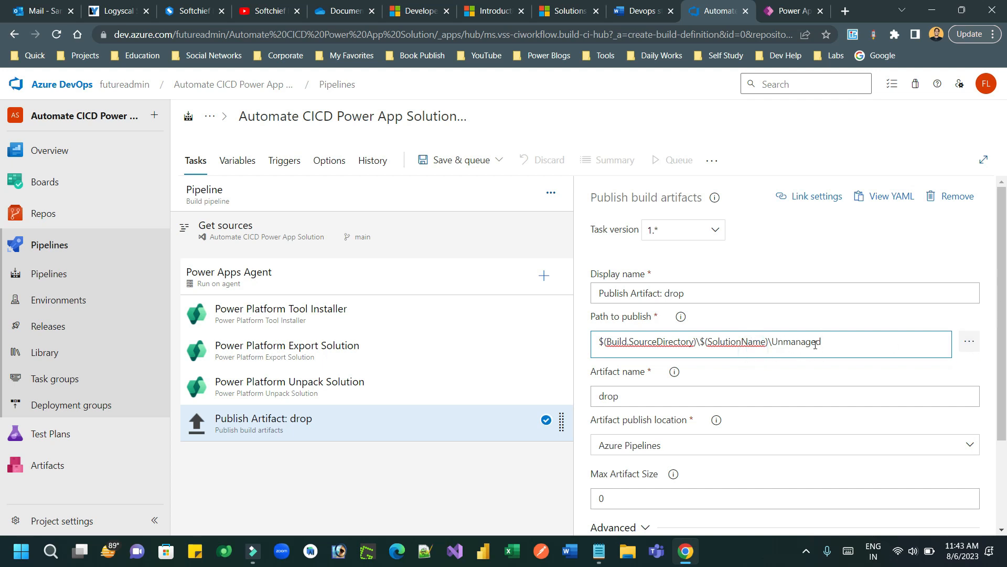
pyautogui.click(742, 382)
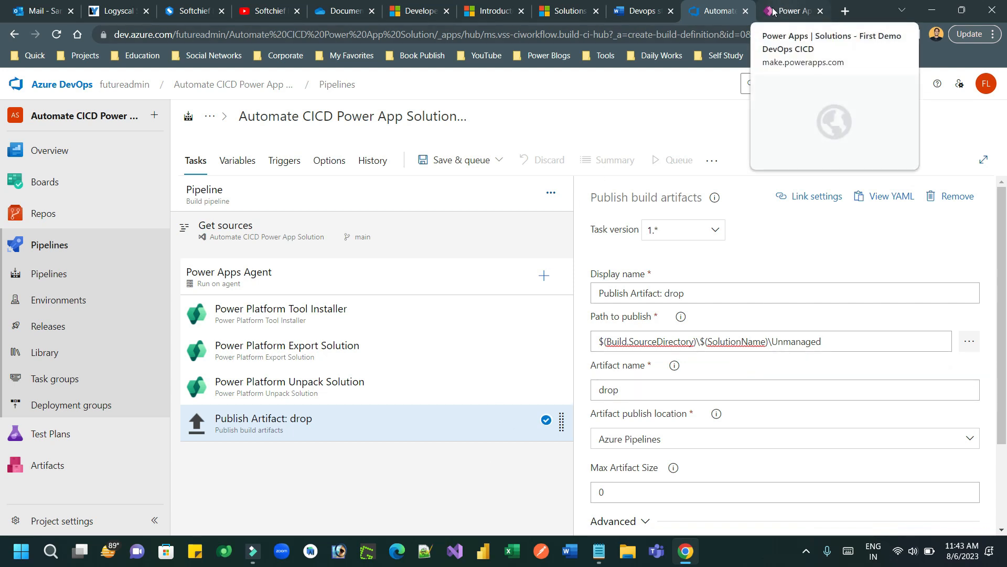
pyautogui.click(644, 11)
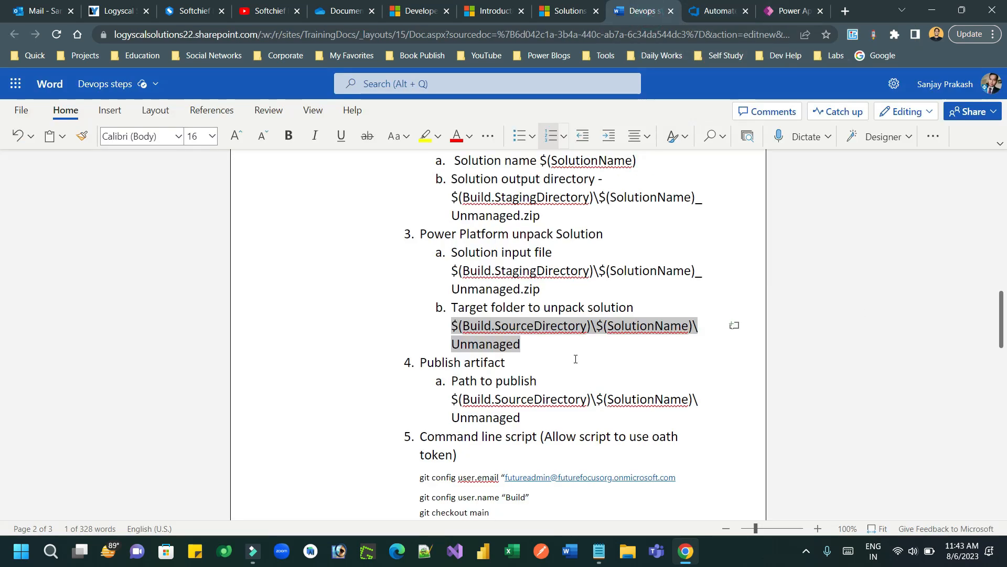
# Step: Highlight the Publish artifact step in the notes and return to the pipeline editor
pyautogui.moveTo(439, 362); pyautogui.dragTo(493, 364)
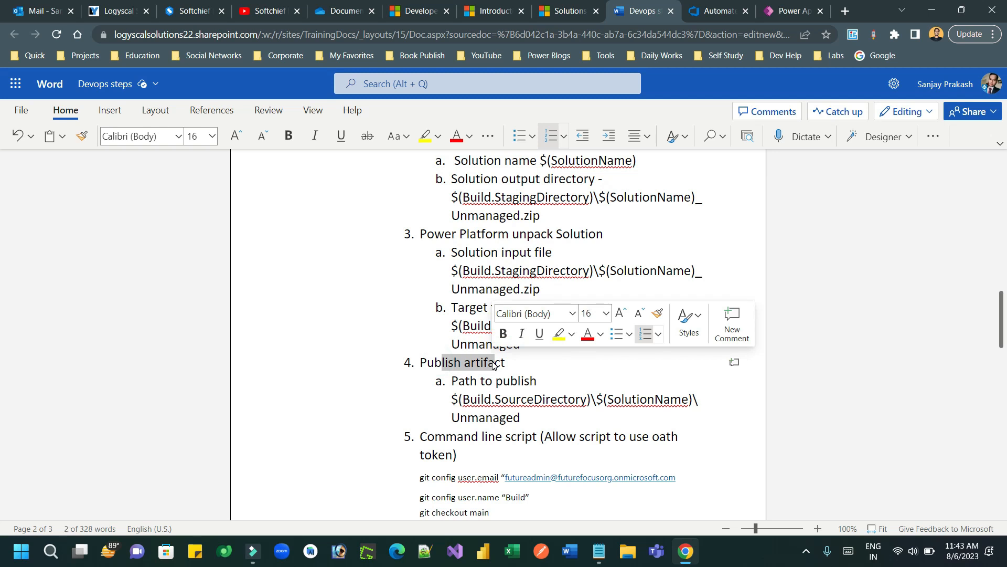
pyautogui.moveTo(1005, 319); pyautogui.dragTo(1006, 367)
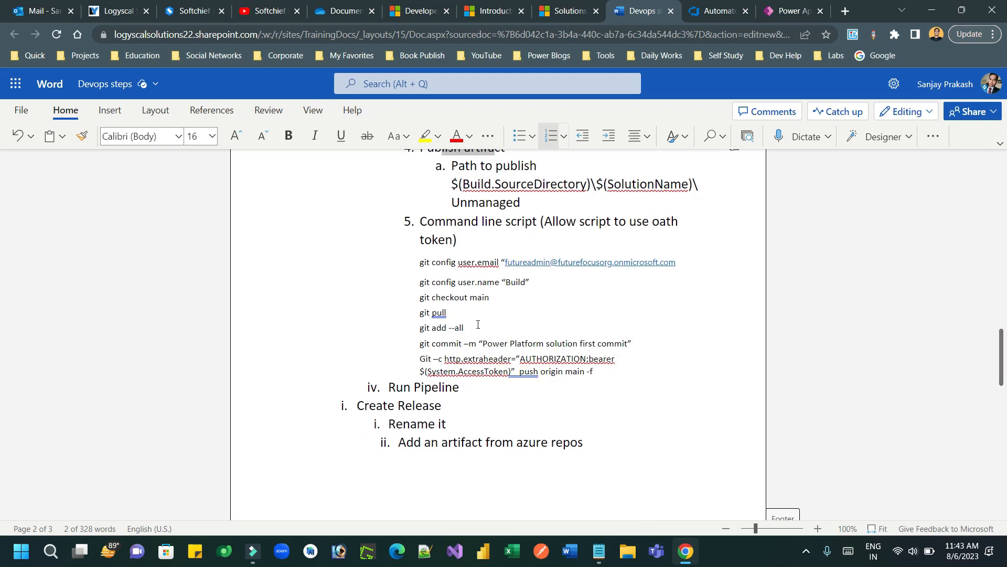
pyautogui.click(721, 11)
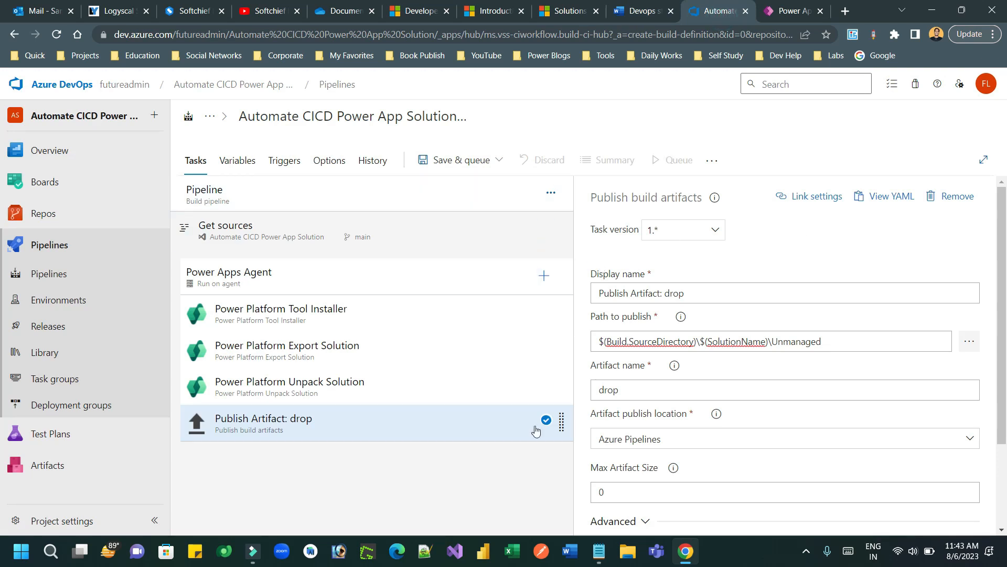
# Step: Add a Command line task to the agent job via a 'com' search
pyautogui.click(543, 277)
pyautogui.click(901, 206)
pyautogui.write('command')
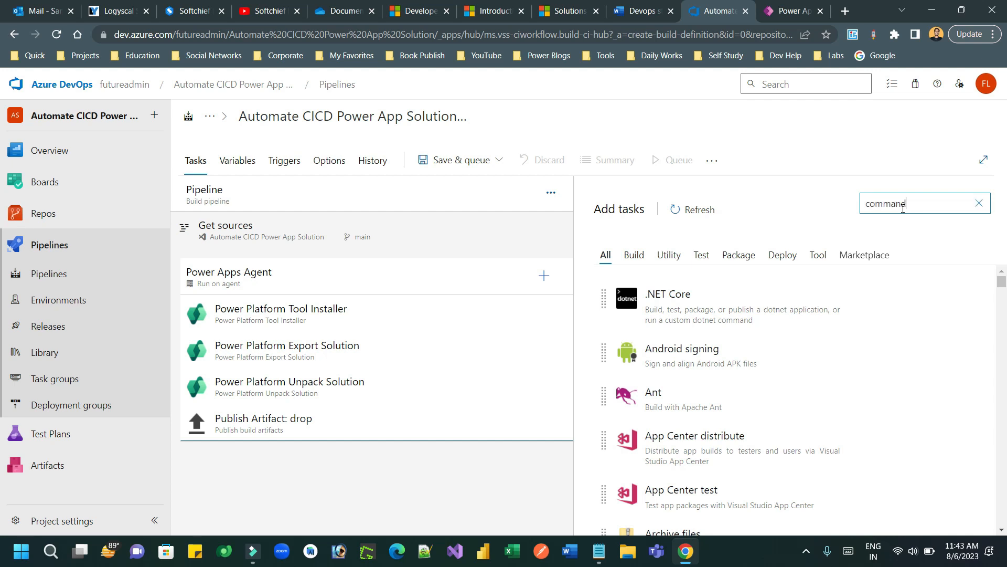
pyautogui.click(718, 278)
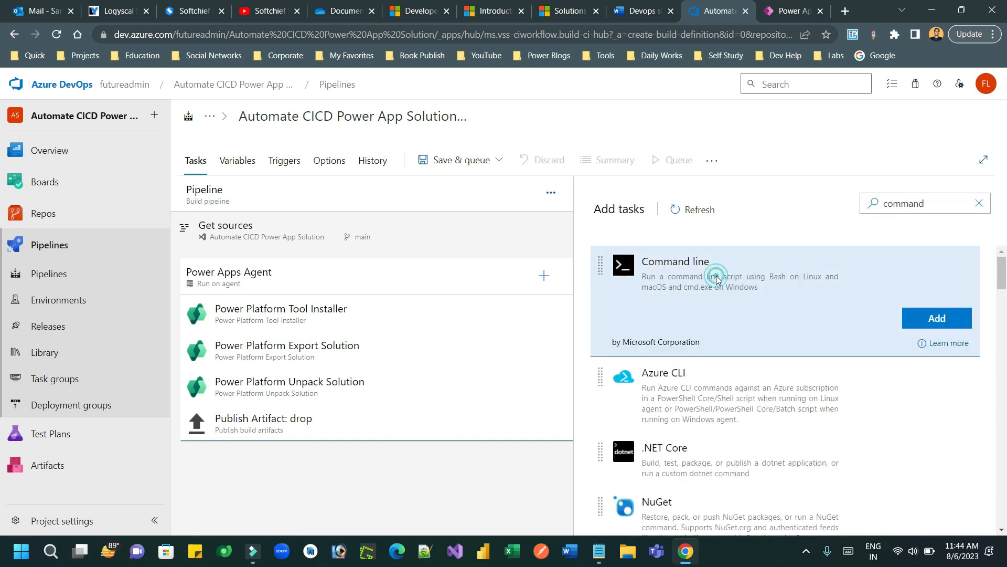
pyautogui.click(935, 318)
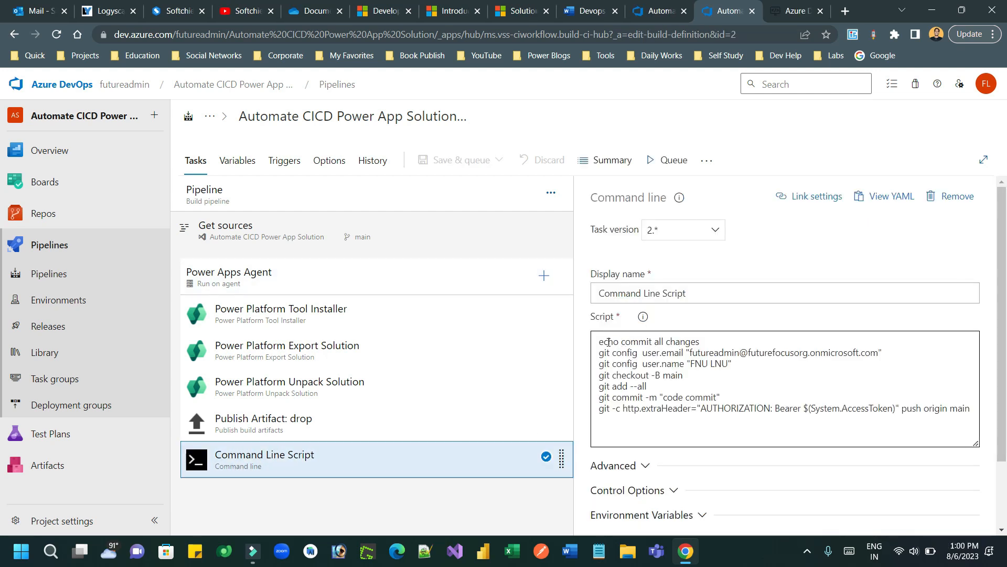
# Step: Review the git script lines: echo, user.email, user.name, checkout main, and git add --all
pyautogui.moveTo(610, 342); pyautogui.dragTo(698, 337)
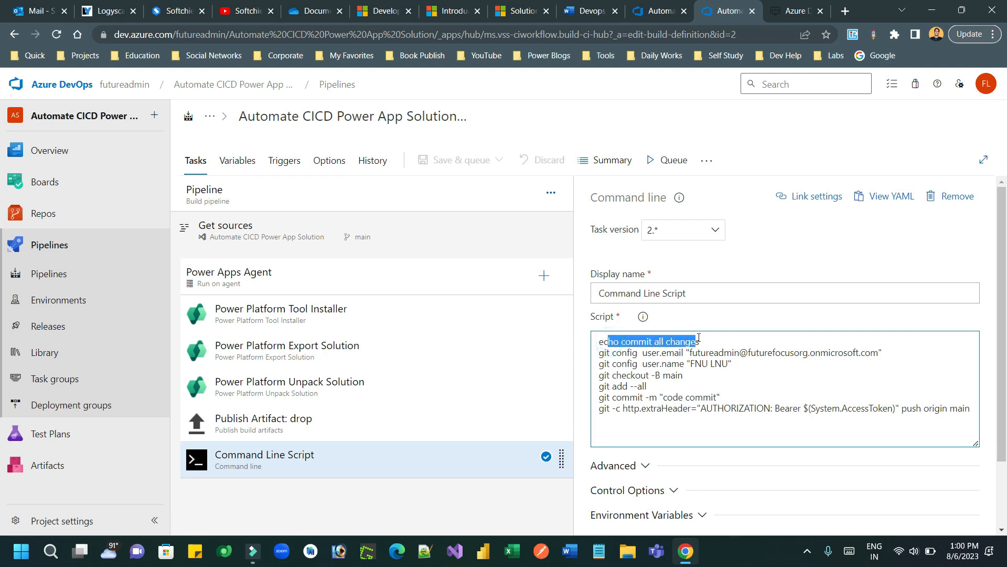
pyautogui.moveTo(606, 352); pyautogui.dragTo(713, 352)
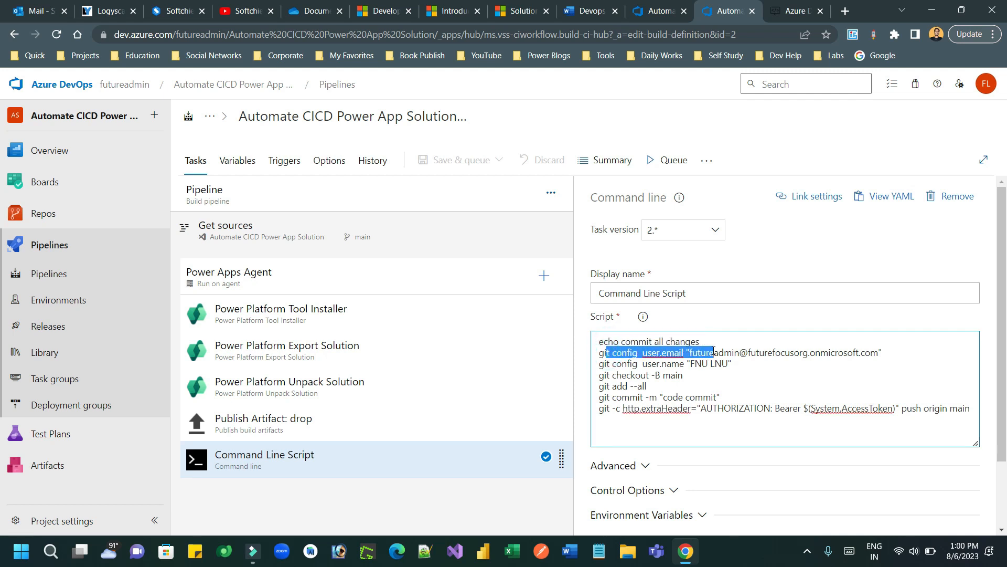
pyautogui.moveTo(610, 364); pyautogui.dragTo(715, 362)
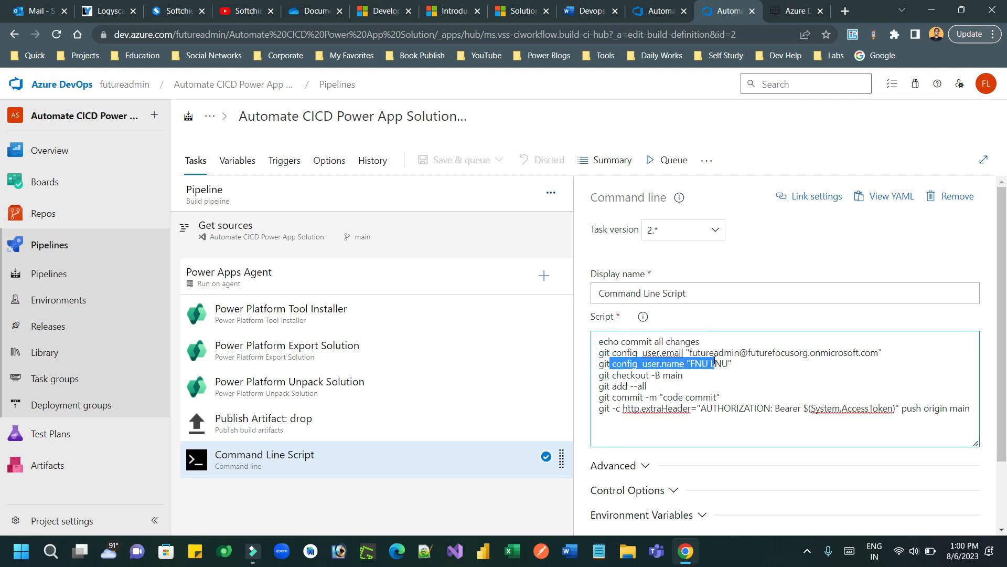
pyautogui.moveTo(608, 377); pyautogui.dragTo(678, 374)
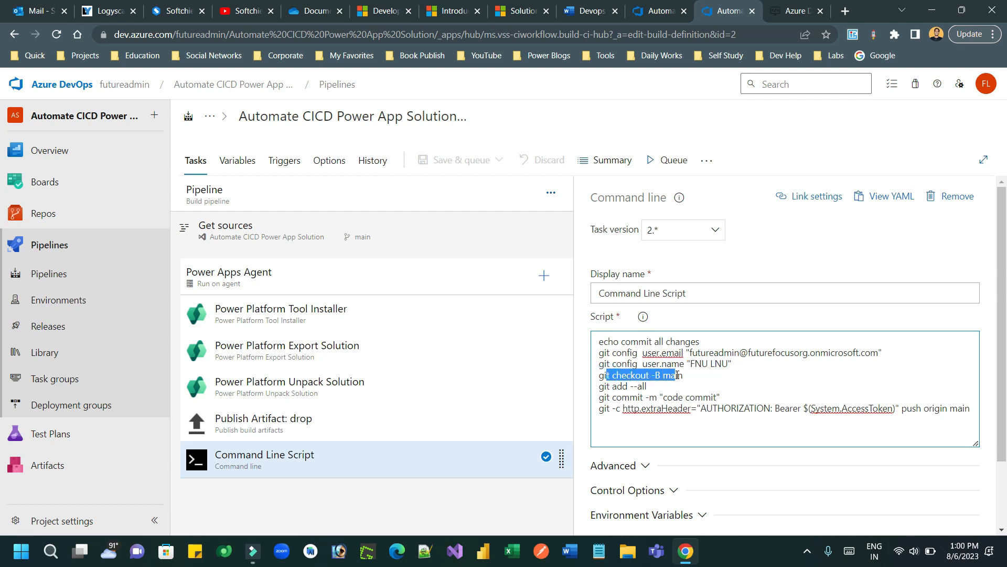
pyautogui.moveTo(607, 387); pyautogui.dragTo(665, 397)
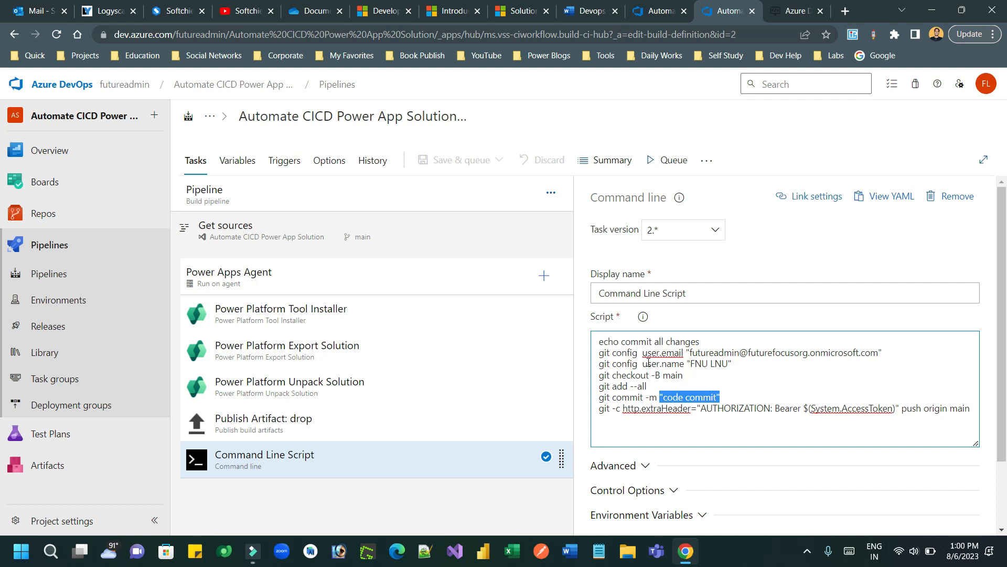
# Step: Review the agent job, Command Line Script and Tool Installer settings
pyautogui.click(315, 279)
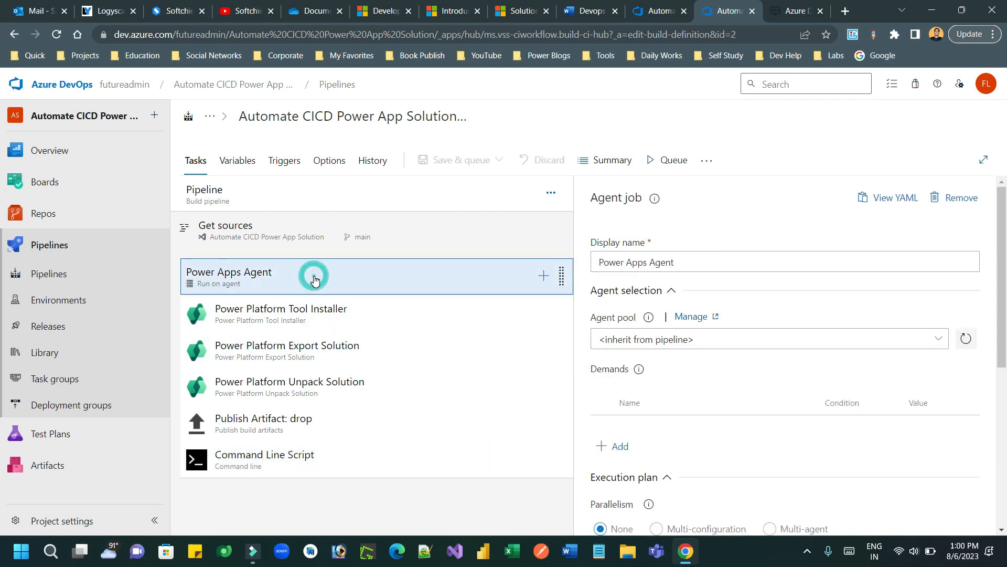
pyautogui.moveTo(1002, 249); pyautogui.dragTo(1006, 394)
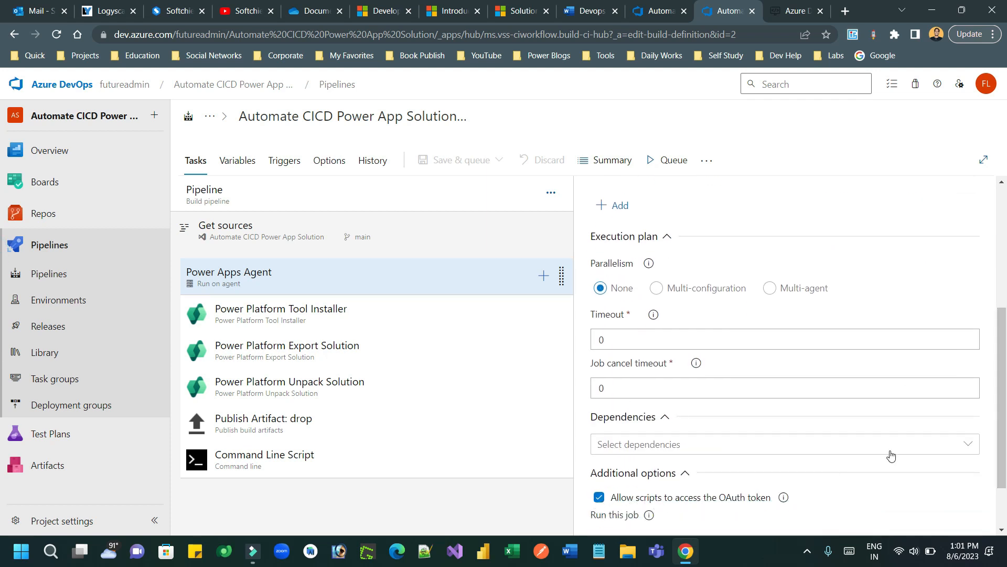
pyautogui.moveTo(1002, 433); pyautogui.dragTo(1005, 468)
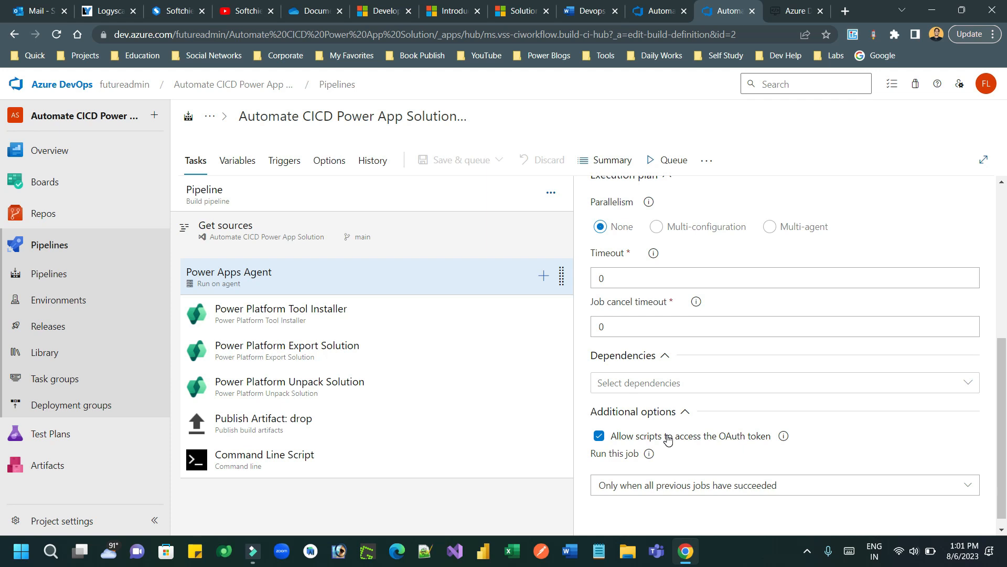
pyautogui.click(326, 459)
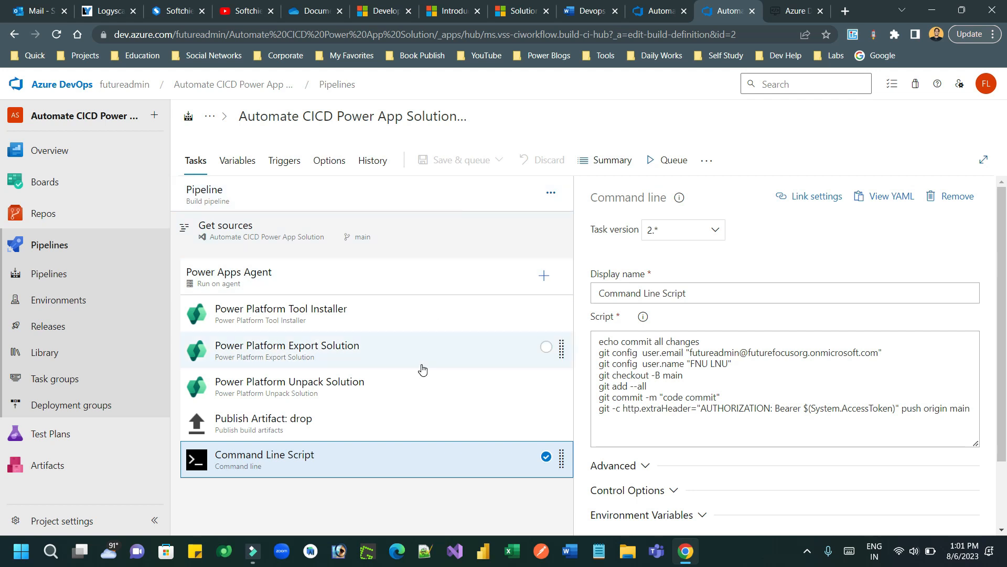
pyautogui.click(309, 290)
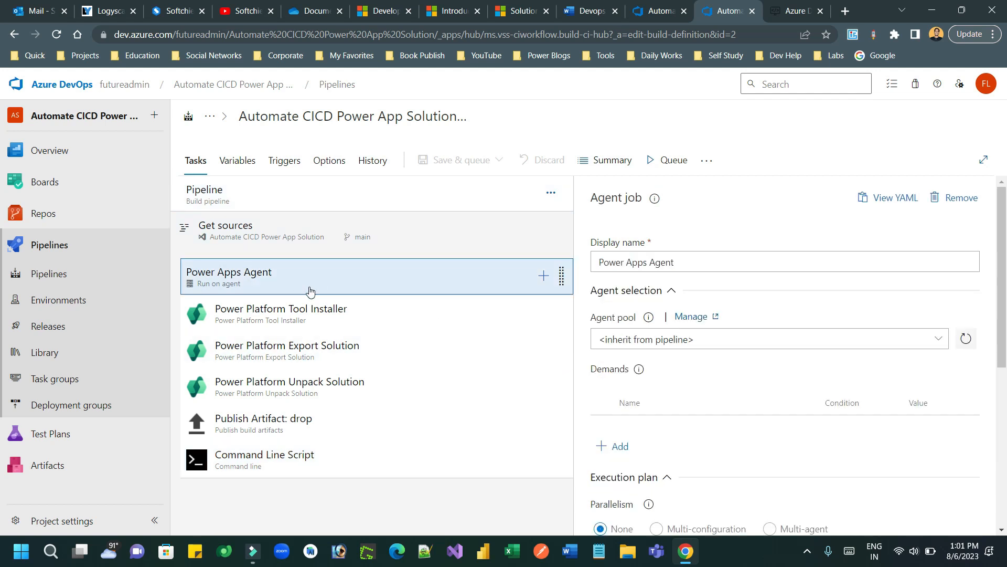
pyautogui.click(308, 312)
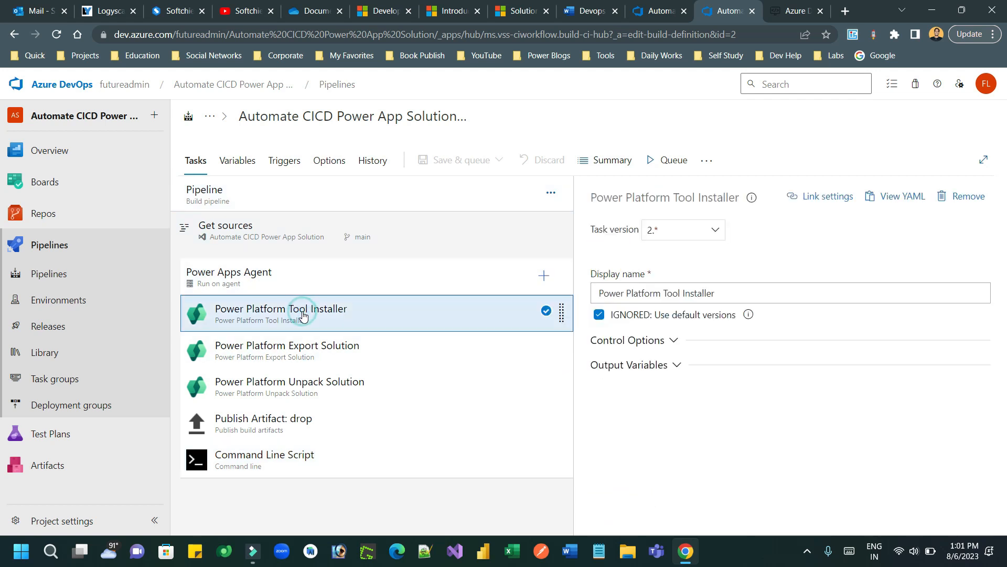
pyautogui.click(295, 285)
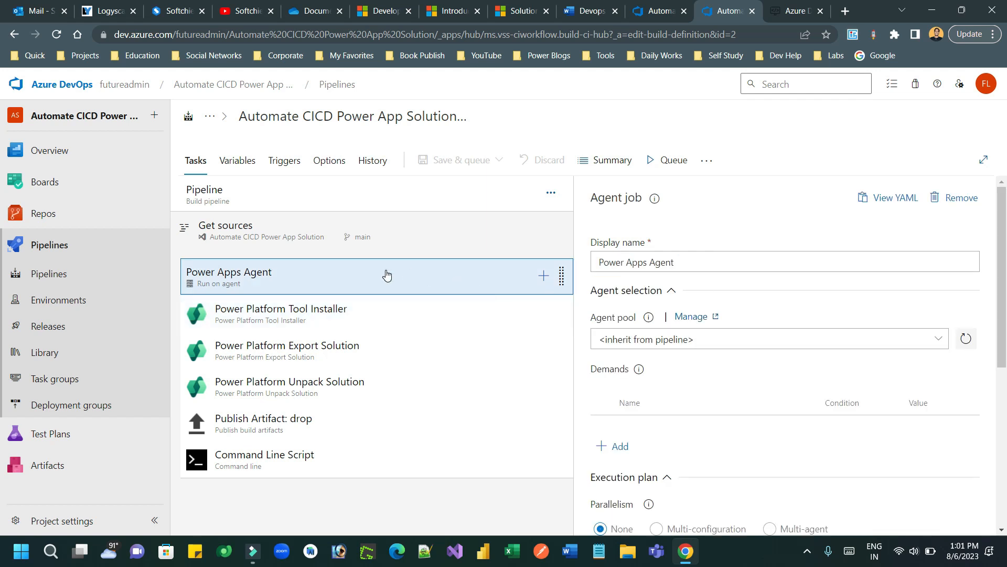
# Step: Change the agent job display name to 'Power Apps Agent DevOps'
pyautogui.click(708, 260)
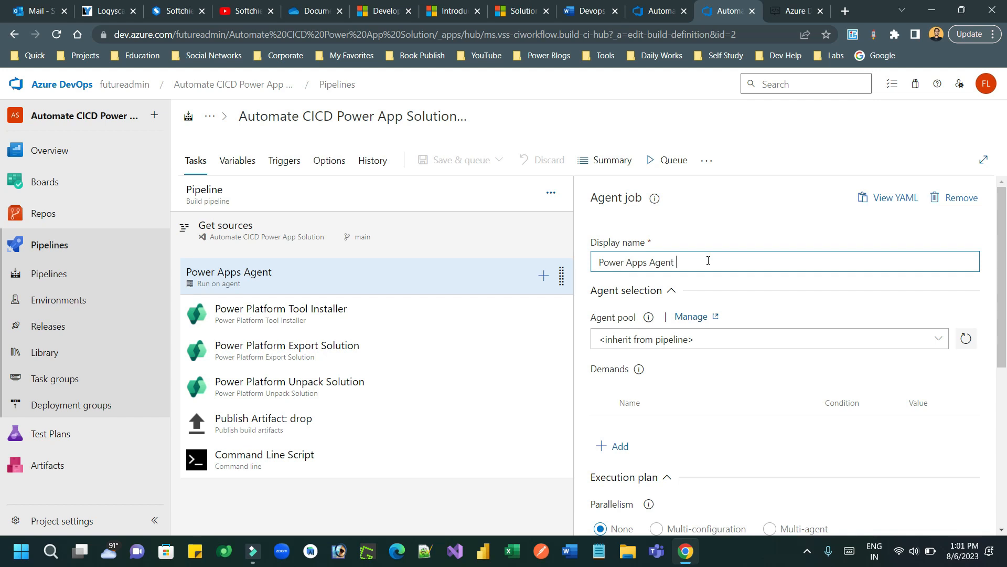
pyautogui.write('Dev')
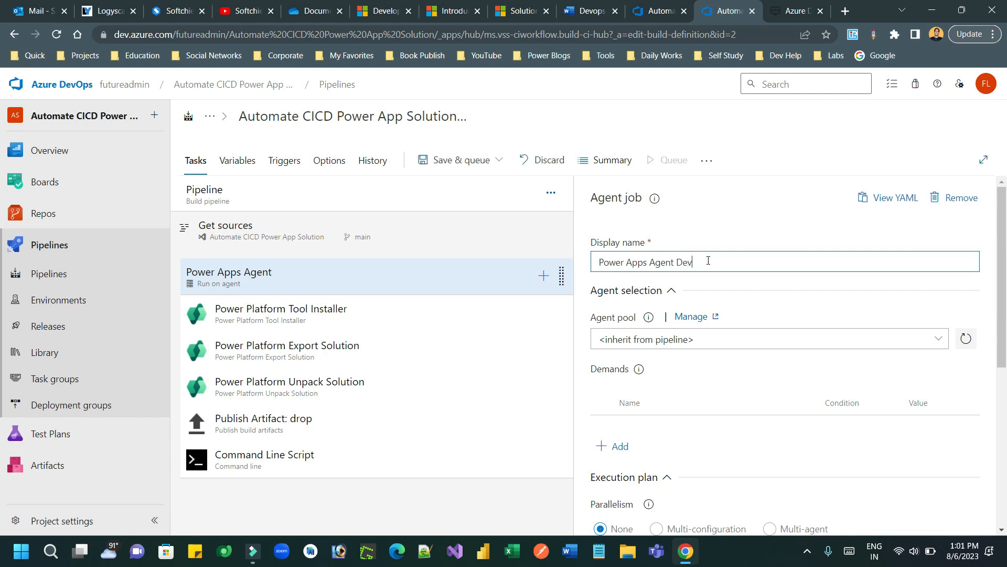
pyautogui.write('Ops')
pyautogui.click(473, 160)
# Step: Save and queue with comment 'First Code Commit' on the Default pool, then open run #15's job log
pyautogui.click(476, 188)
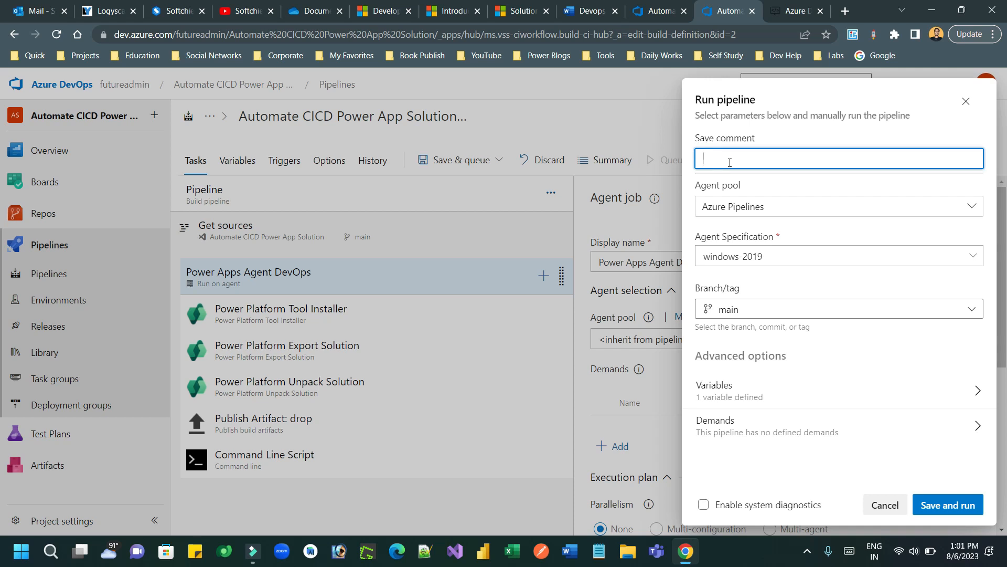
pyautogui.write('First Code Commit')
pyautogui.click(749, 206)
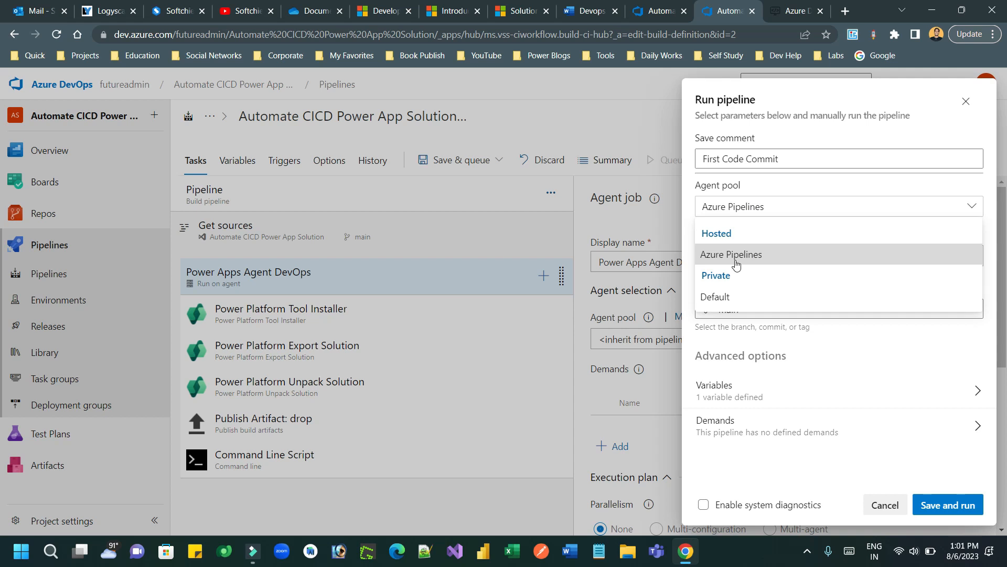
pyautogui.click(732, 298)
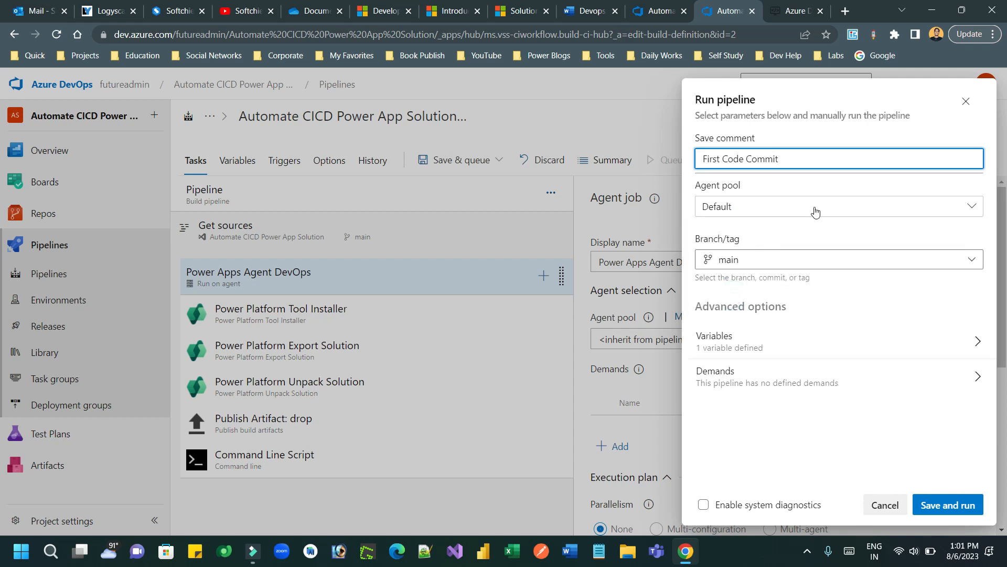
pyautogui.click(942, 506)
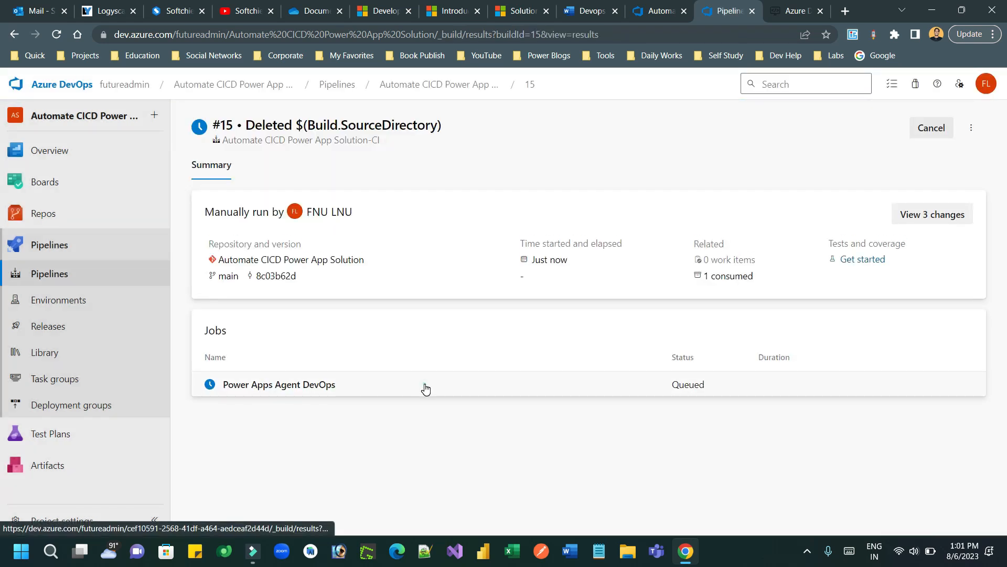
pyautogui.click(425, 388)
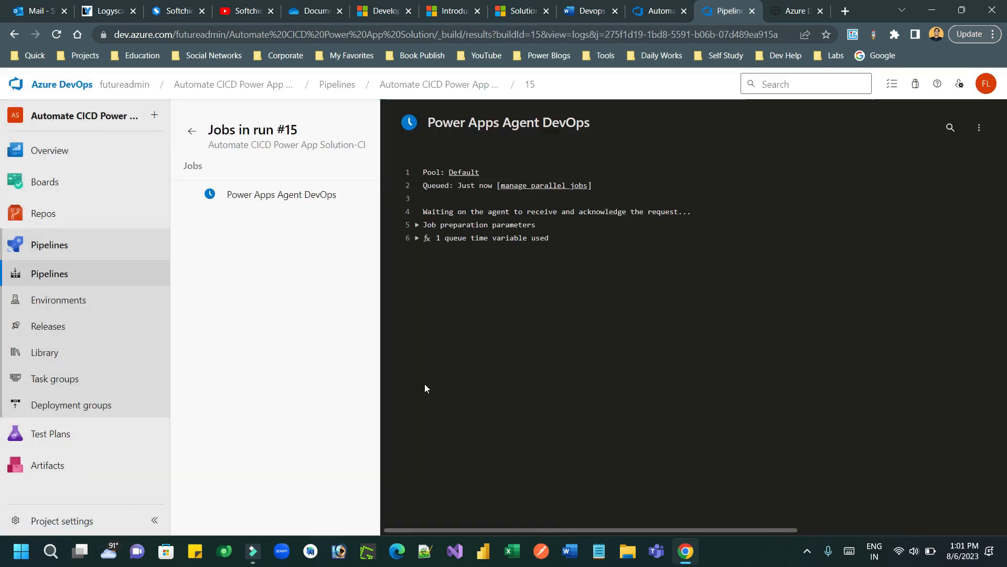
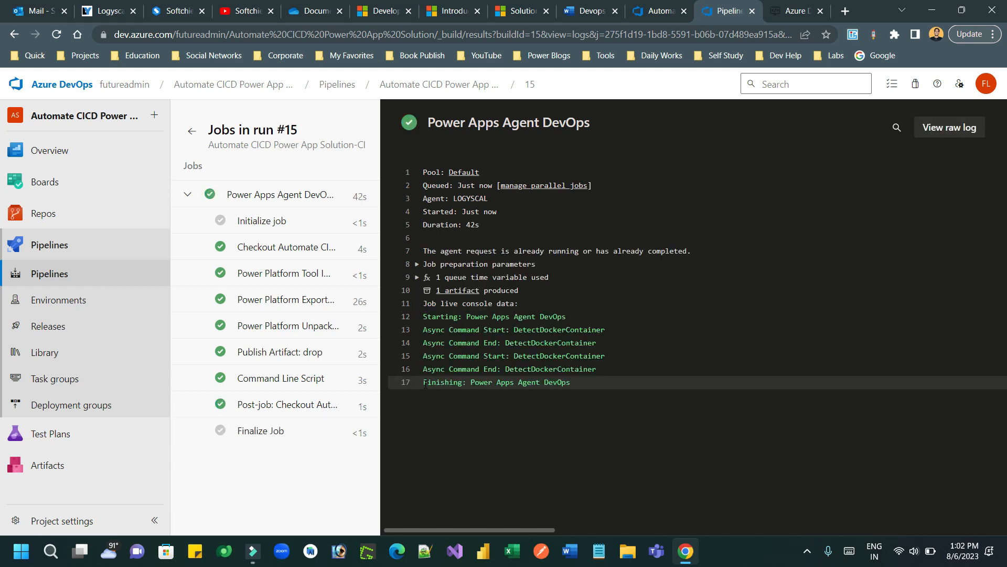
# Step: Browse the repository files into $(Build.SourceDirectory) > FirstDemoDevOpsCICD > Unmanaged and its CanvasApps folder
pyautogui.moveTo(429, 119); pyautogui.dragTo(603, 131)
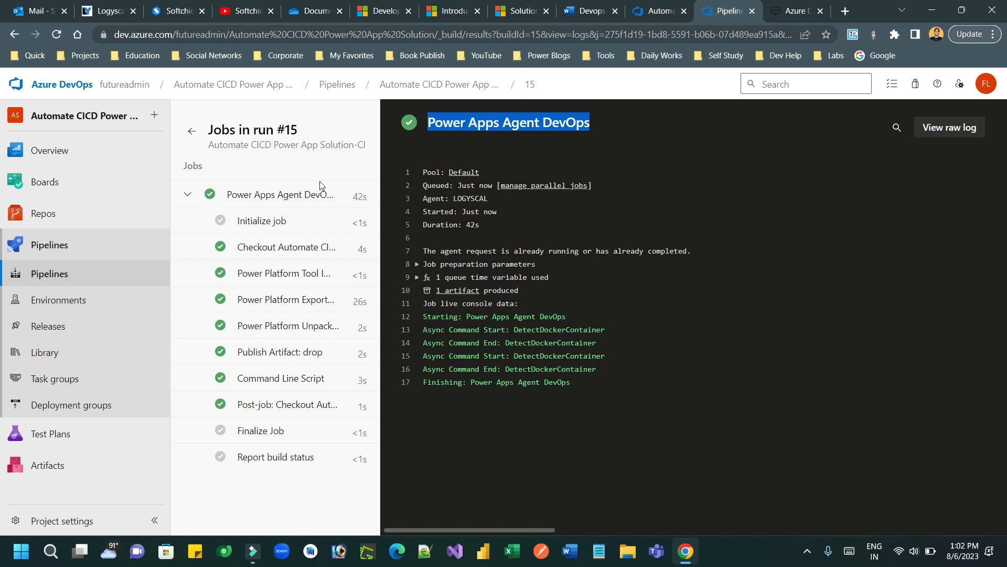
pyautogui.click(100, 222)
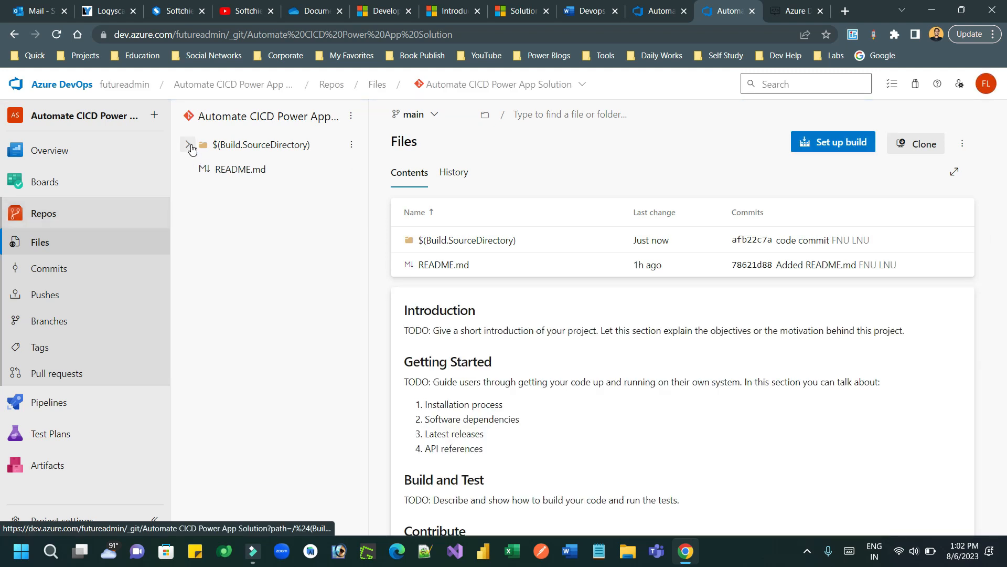
pyautogui.click(189, 144)
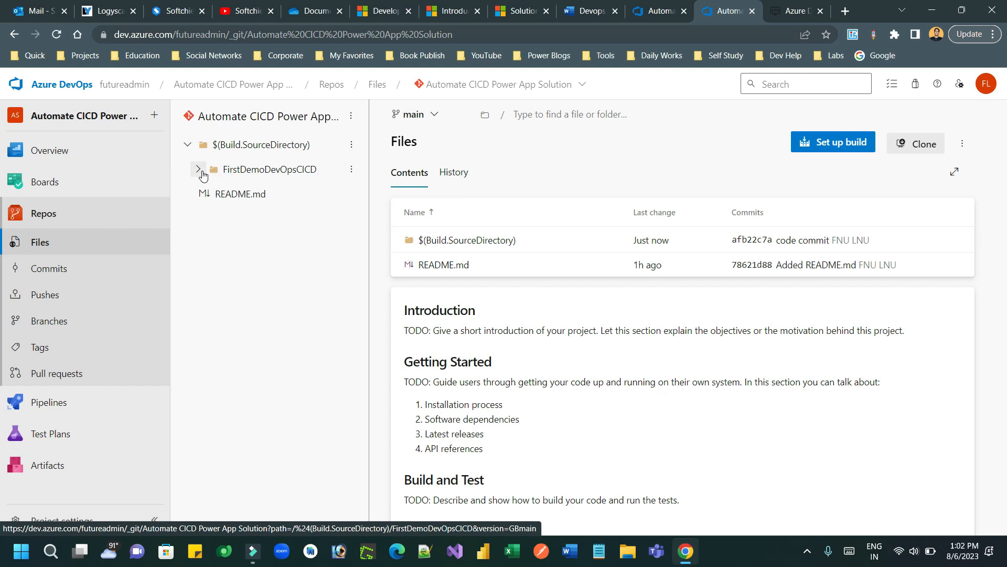
pyautogui.click(199, 169)
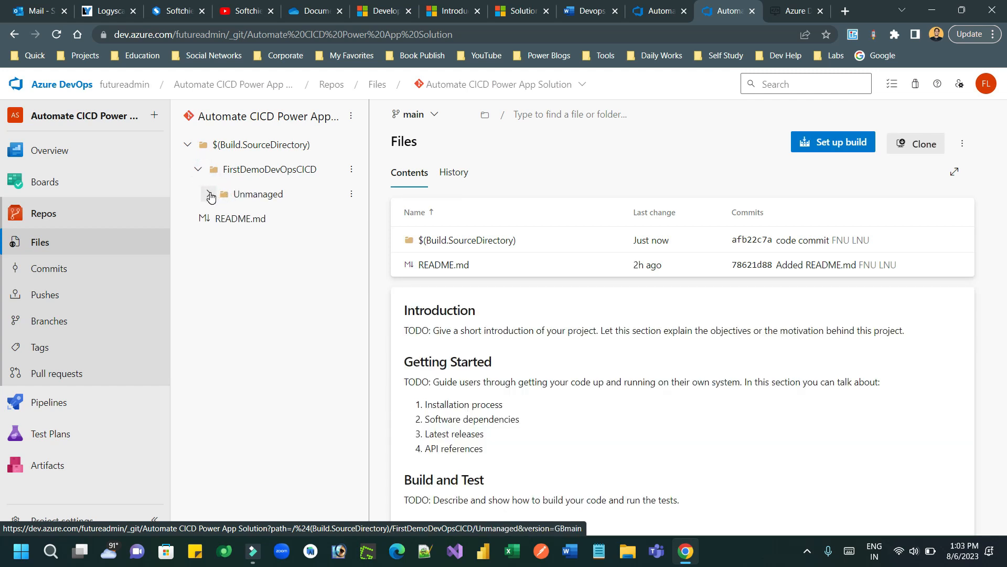
pyautogui.click(209, 194)
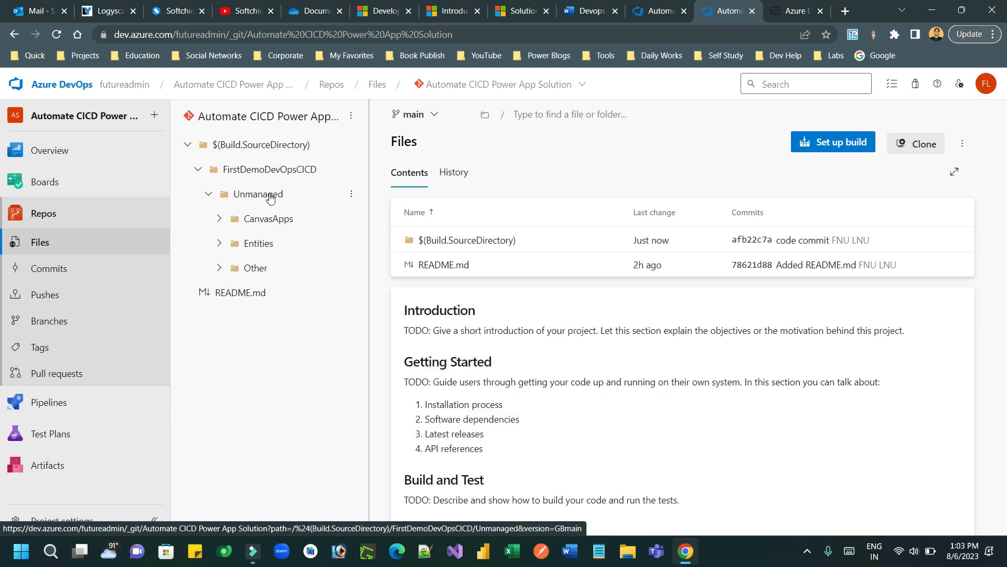
pyautogui.click(220, 220)
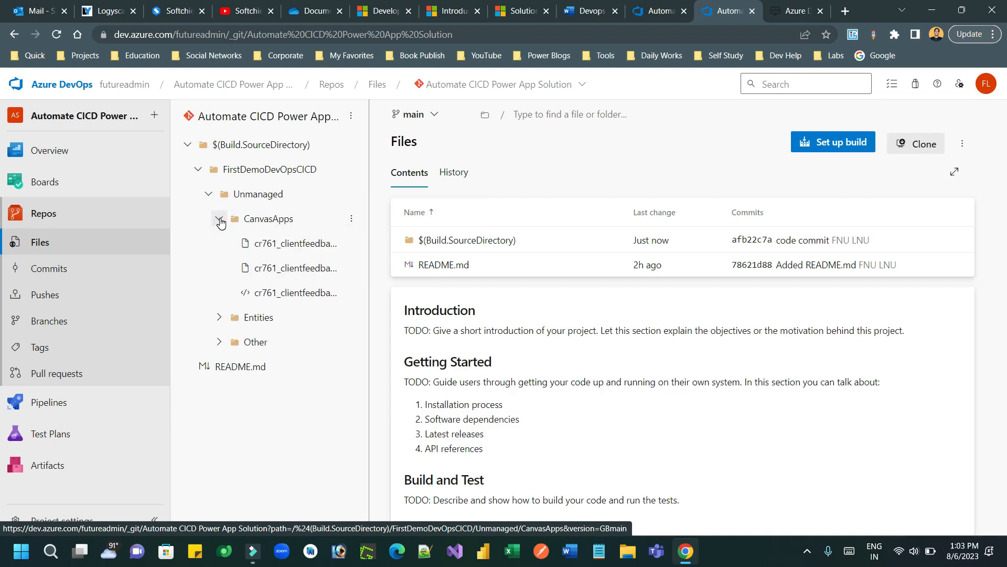
pyautogui.click(219, 219)
# Step: Inspect the Entities and client feedback entity folders, then return to the Pipelines list
pyautogui.click(218, 243)
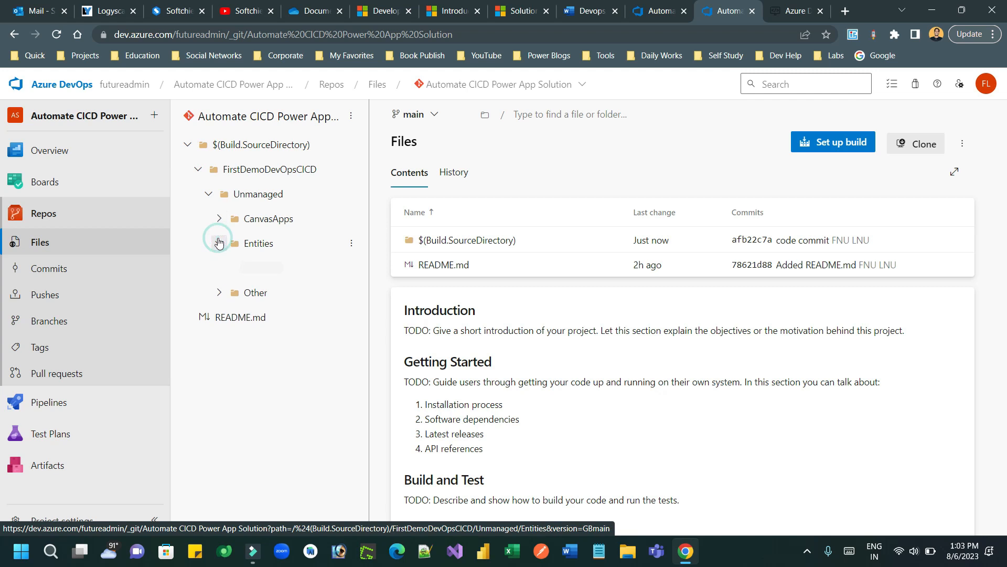
pyautogui.click(229, 268)
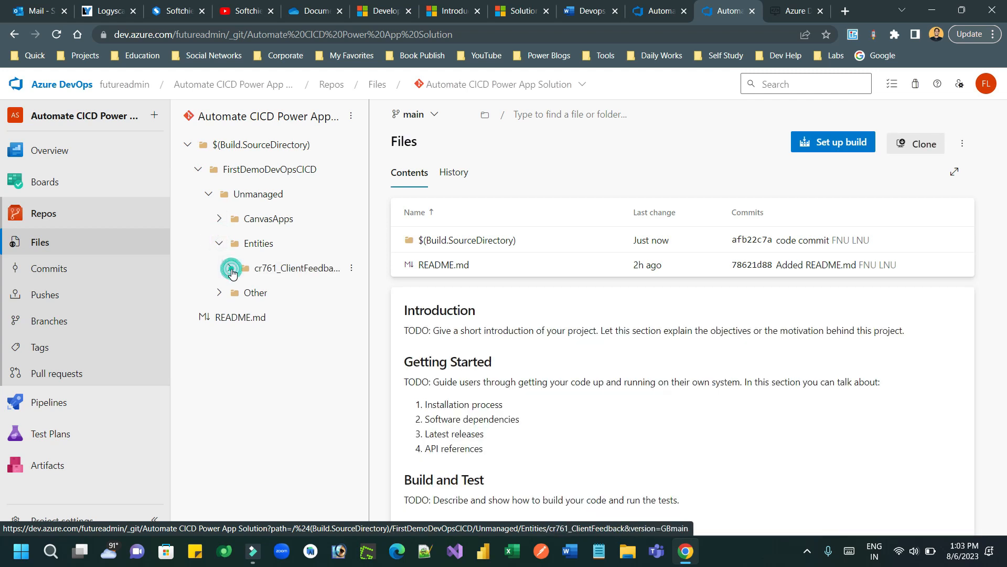
pyautogui.click(229, 269)
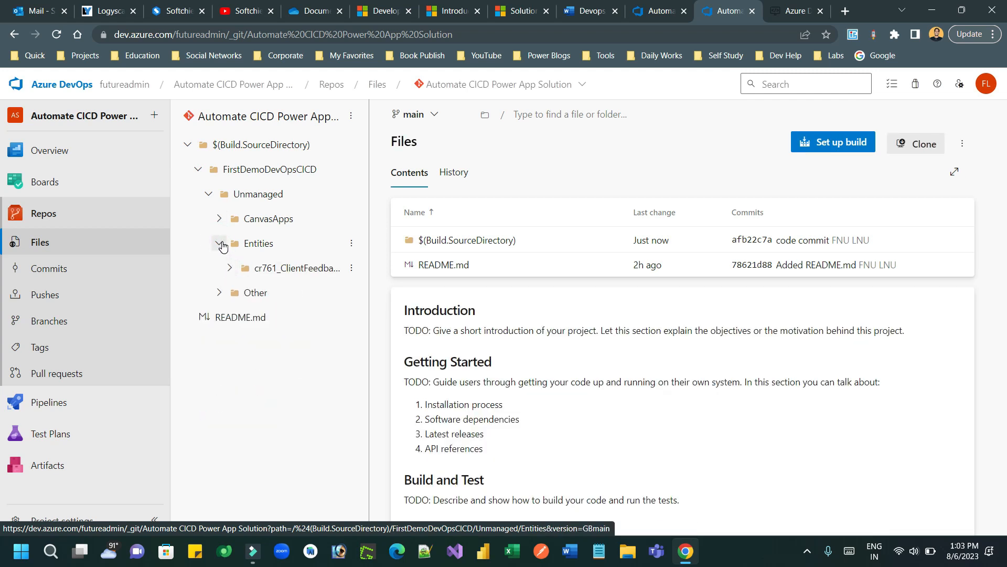
pyautogui.click(219, 243)
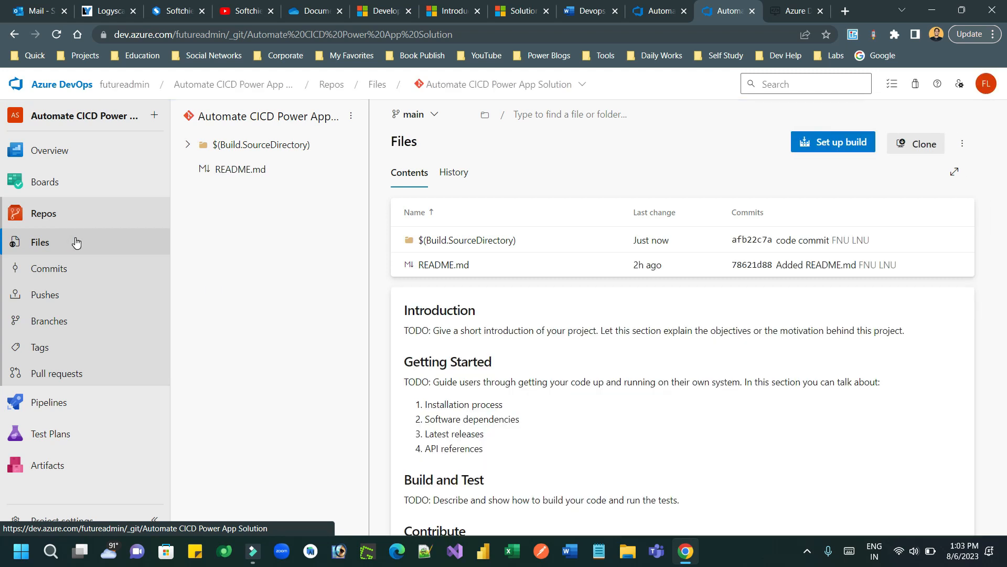
pyautogui.click(64, 211)
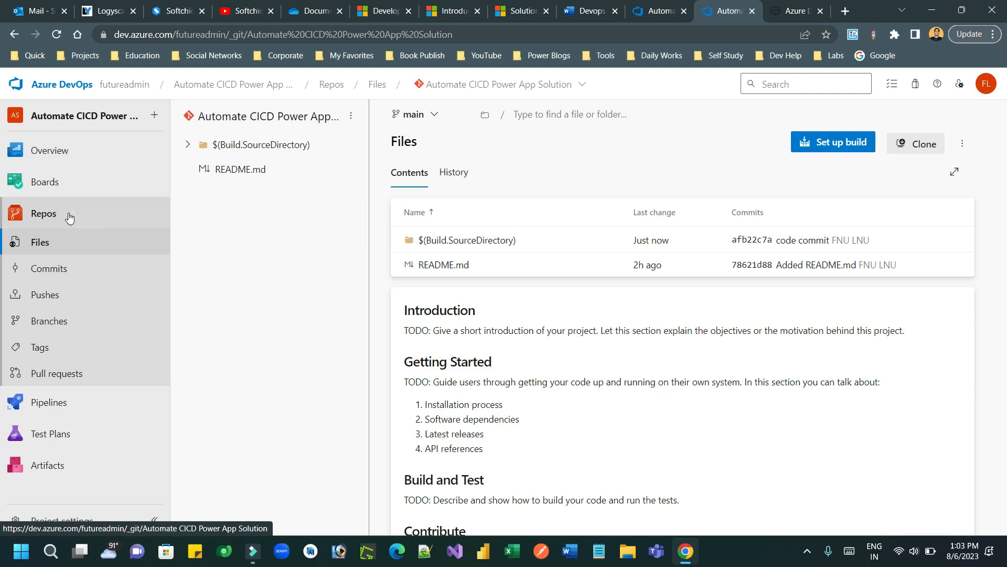
pyautogui.click(57, 402)
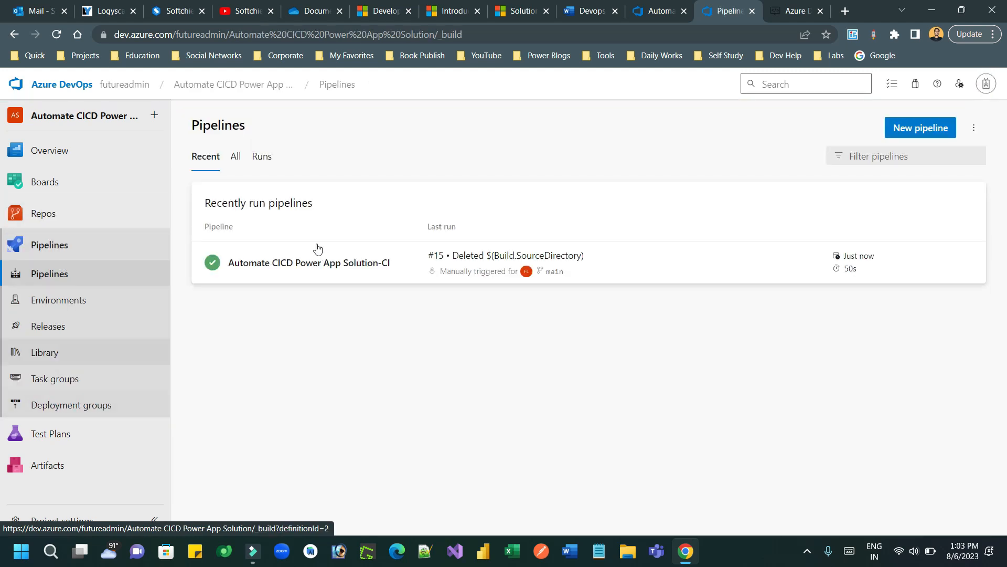
# Step: Start a new release pipeline from the Automate CICD Power App Solution-CI pipeline's Releases page
pyautogui.click(294, 264)
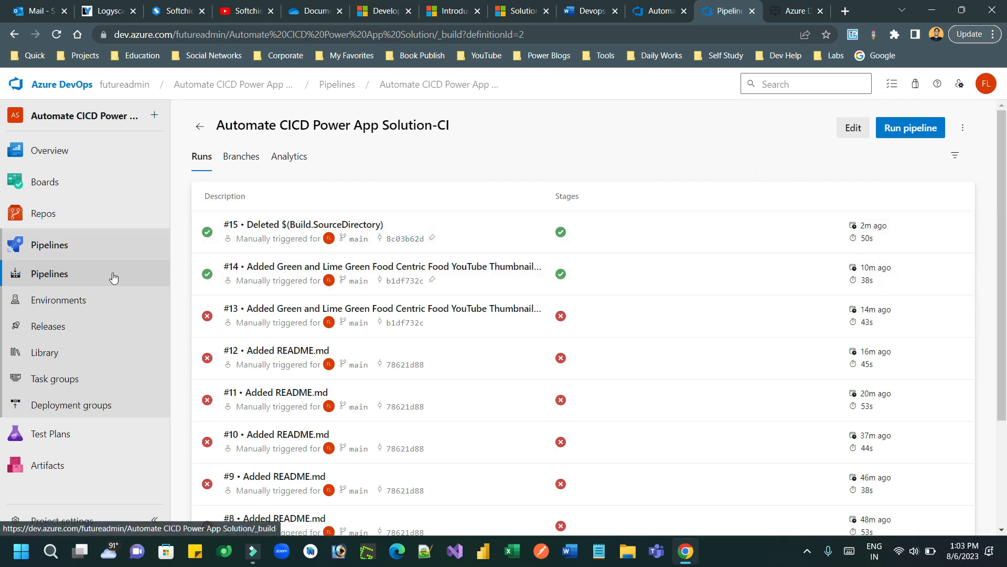
pyautogui.click(66, 328)
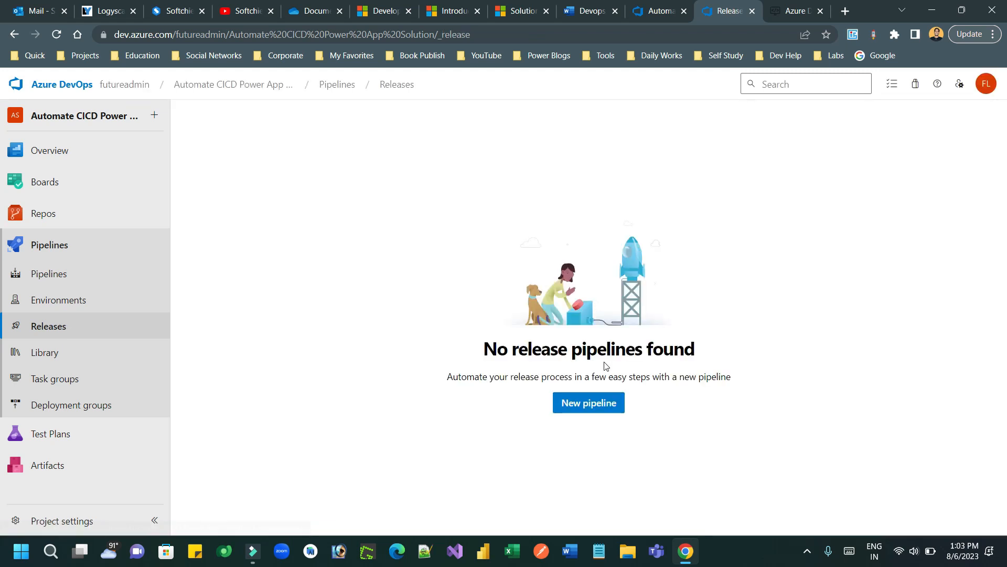
pyautogui.click(587, 402)
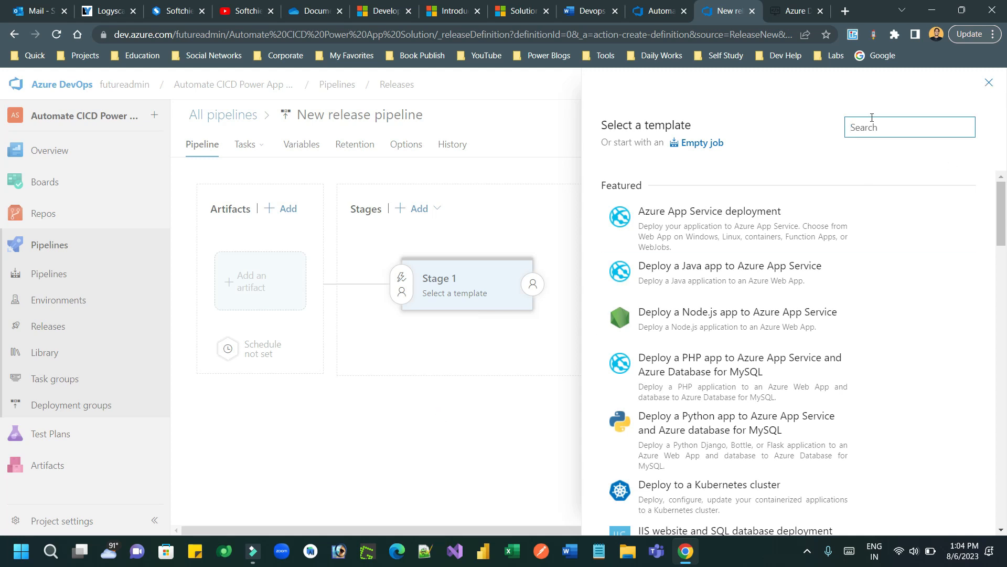
# Step: Add an Azure Repos artifact using the Automate CICD Power App Solution project and repository
pyautogui.click(992, 83)
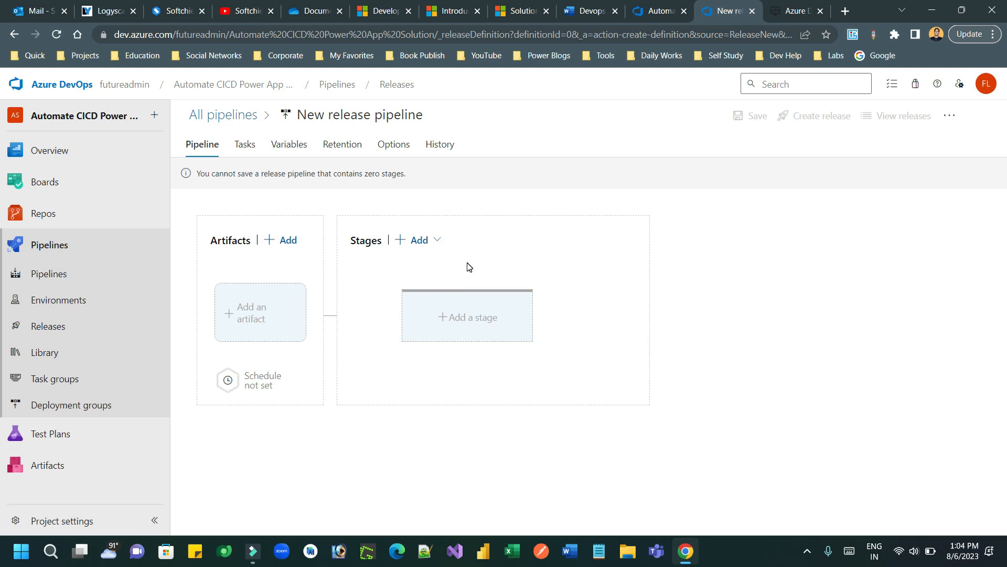
pyautogui.click(272, 311)
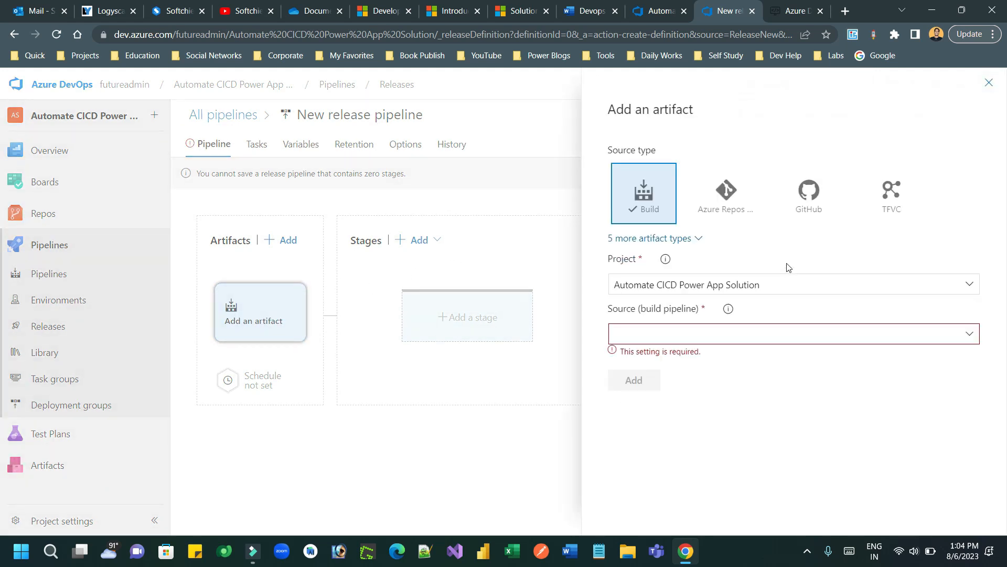
pyautogui.click(738, 199)
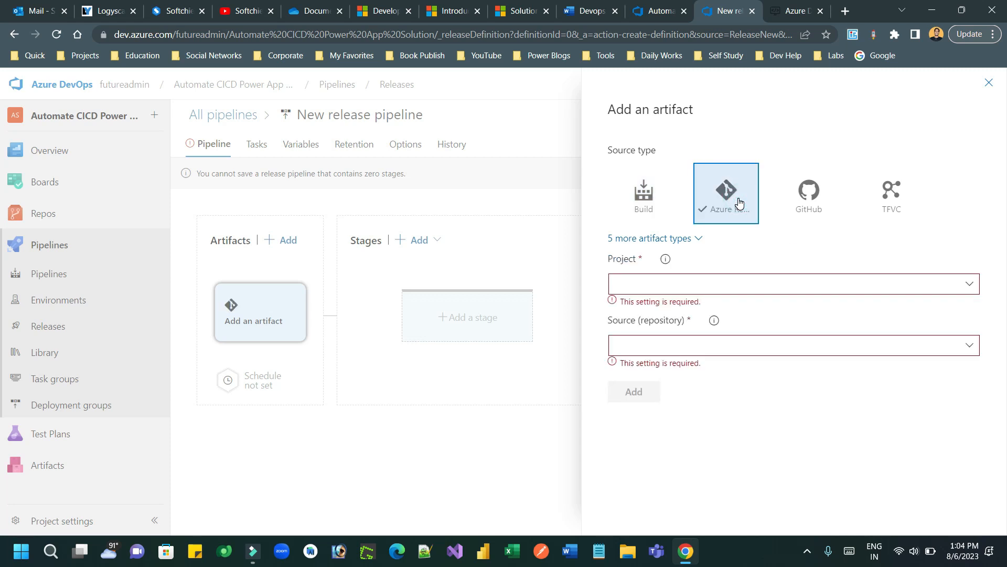
pyautogui.click(969, 286)
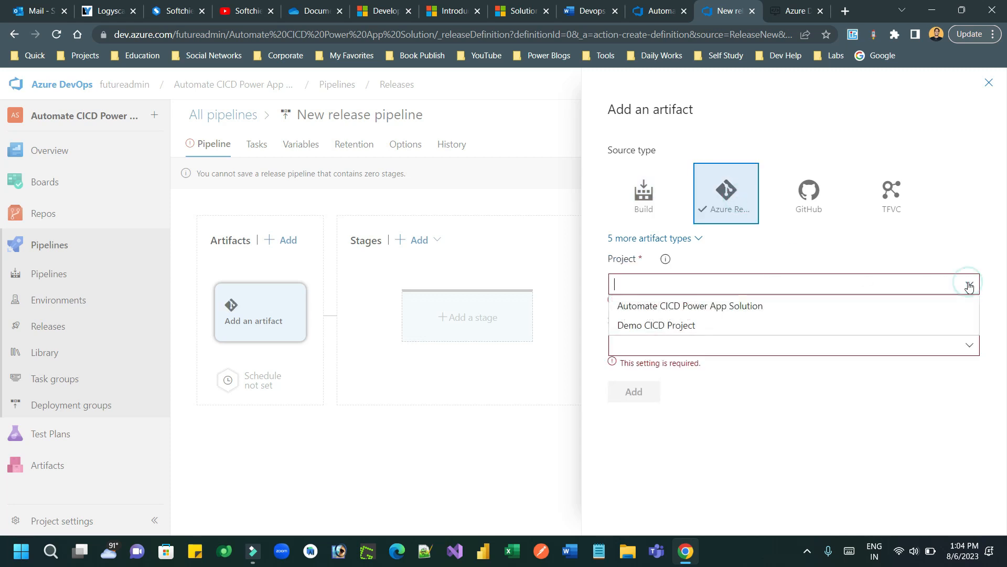
pyautogui.click(711, 307)
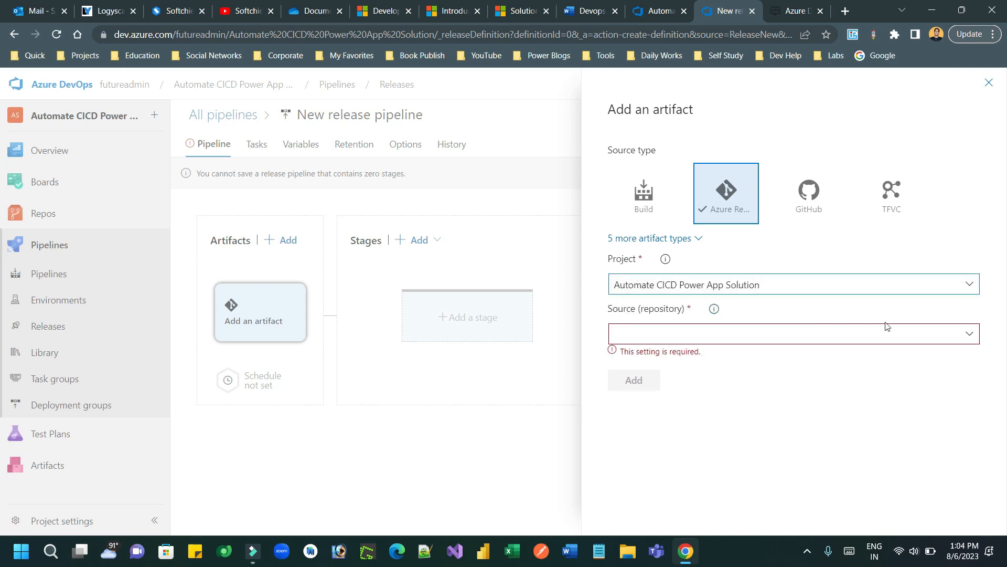
pyautogui.click(970, 335)
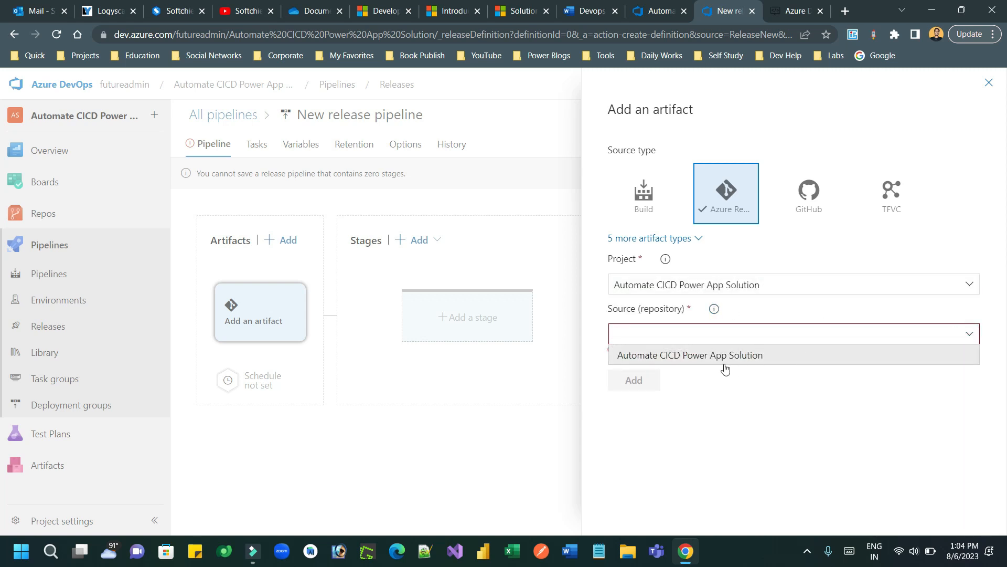
pyautogui.click(716, 356)
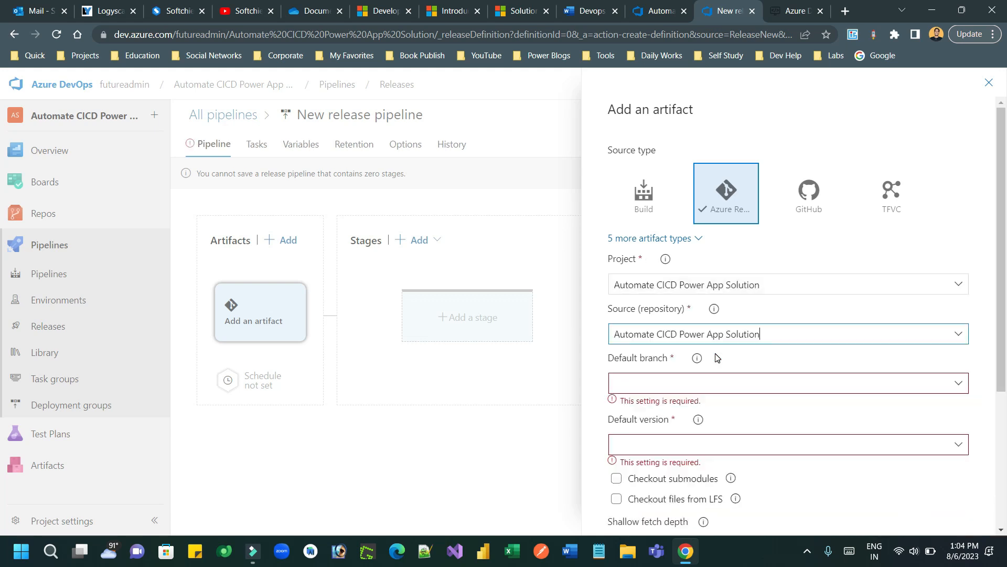
# Step: Set the artifact's default branch to main with Latest version, and add it
pyautogui.click(959, 387)
pyautogui.click(742, 403)
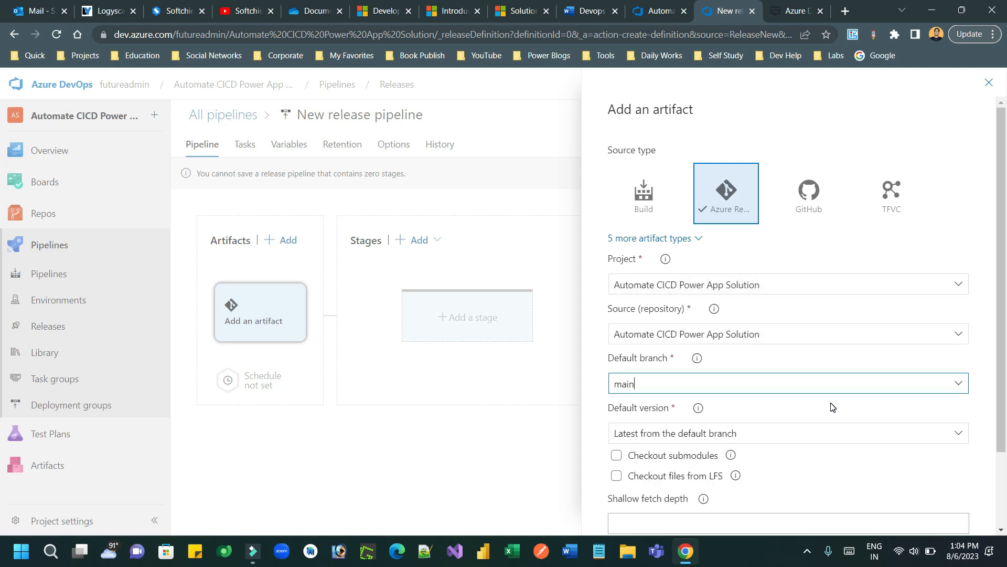
pyautogui.click(959, 433)
pyautogui.click(959, 435)
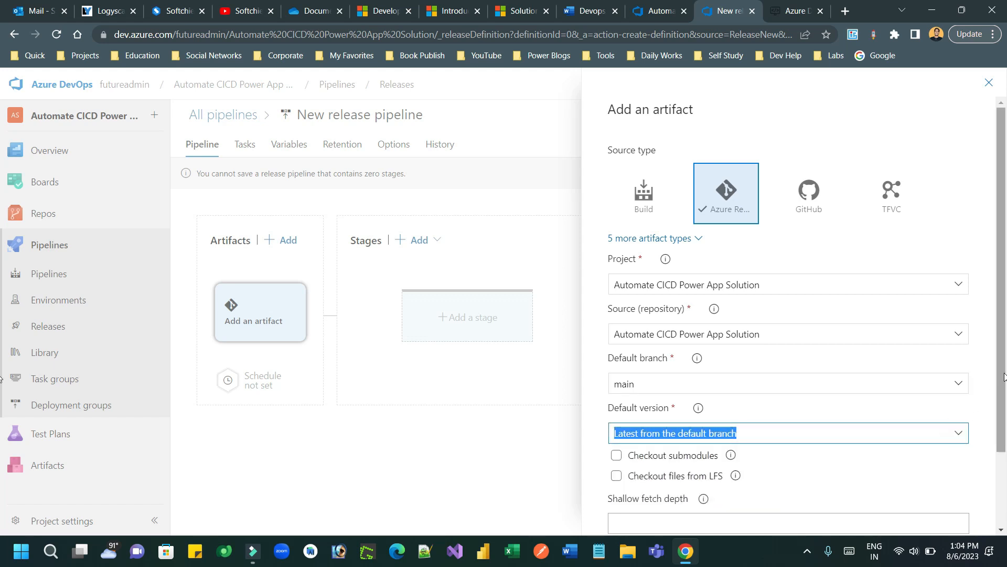
pyautogui.moveTo(1003, 374); pyautogui.dragTo(1005, 477)
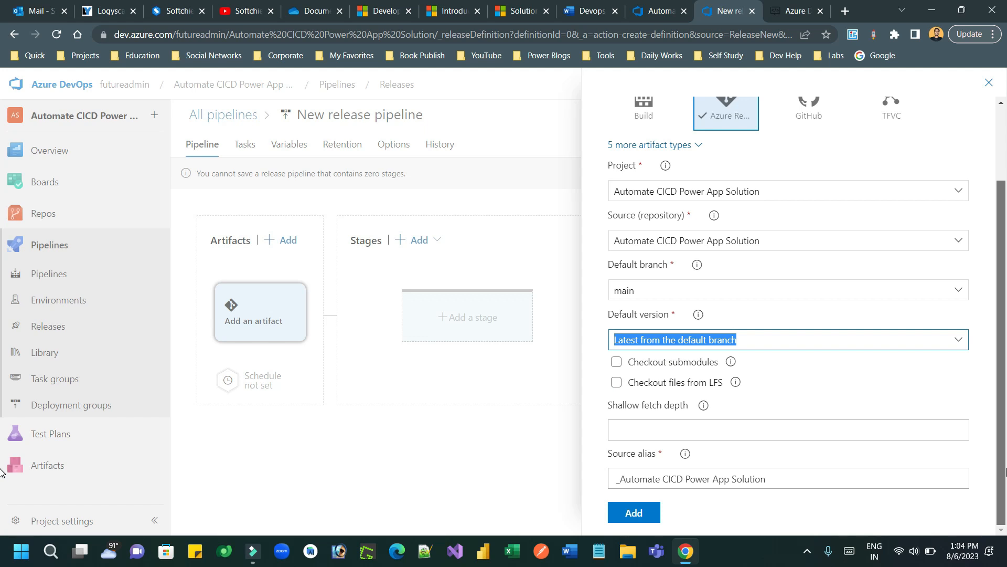
pyautogui.click(644, 516)
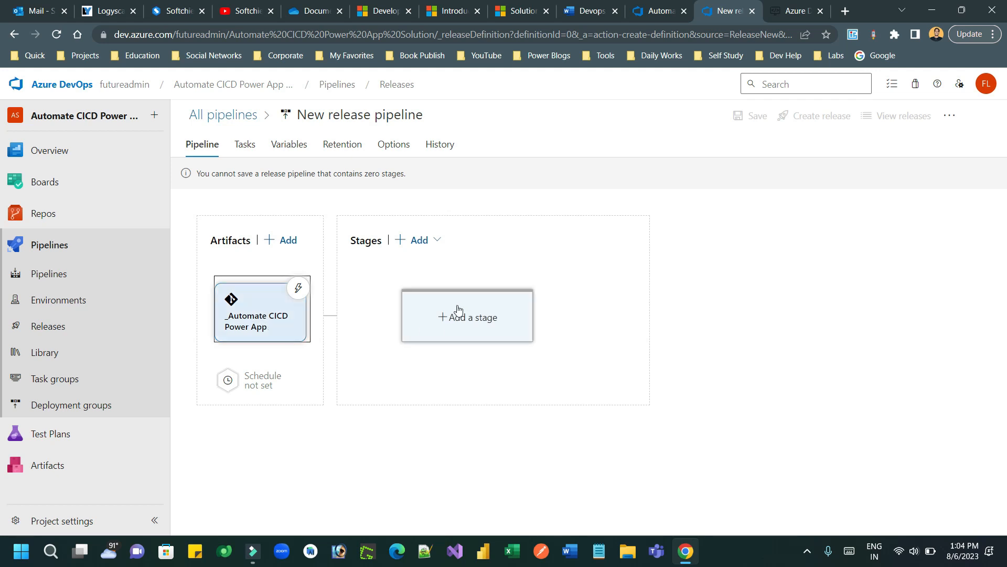
# Step: Add an empty-job Stage 2 and view its 1 job, 0 task list
pyautogui.click(430, 242)
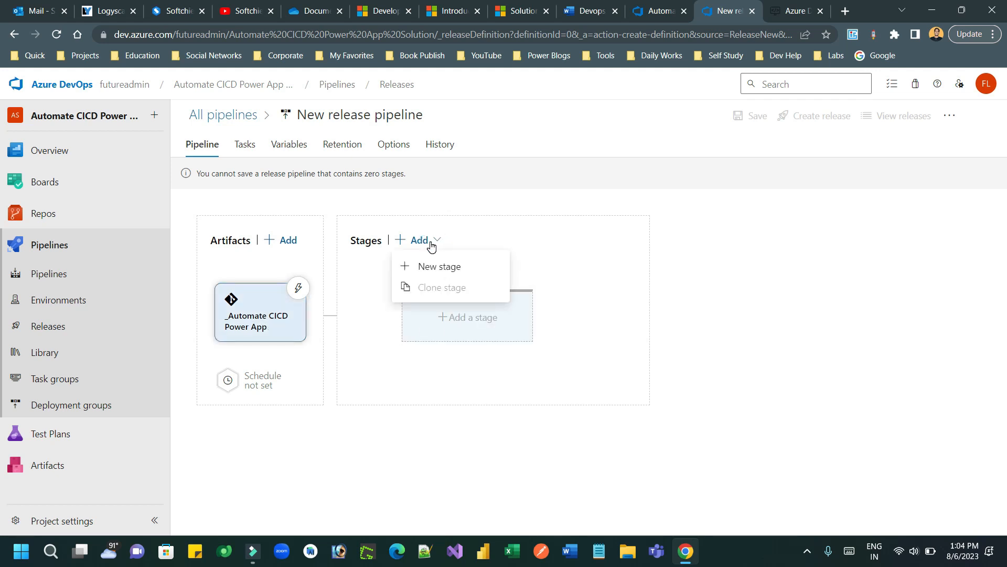
pyautogui.click(435, 267)
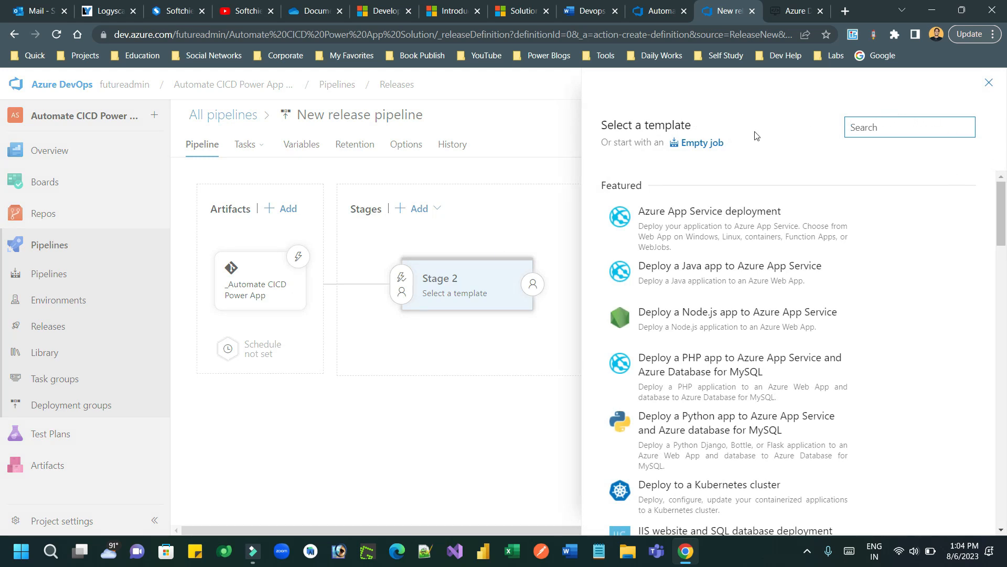
pyautogui.click(705, 143)
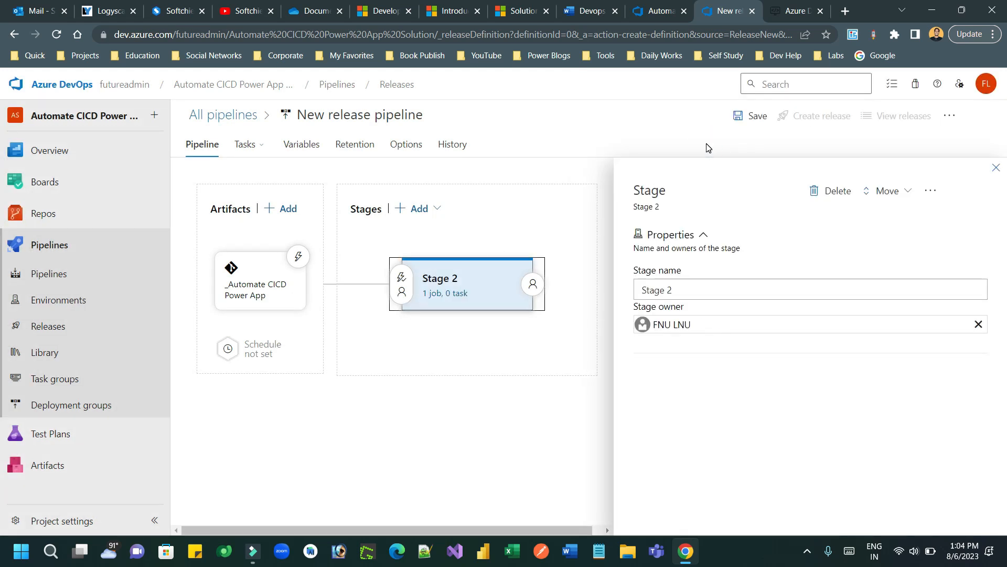
pyautogui.click(684, 290)
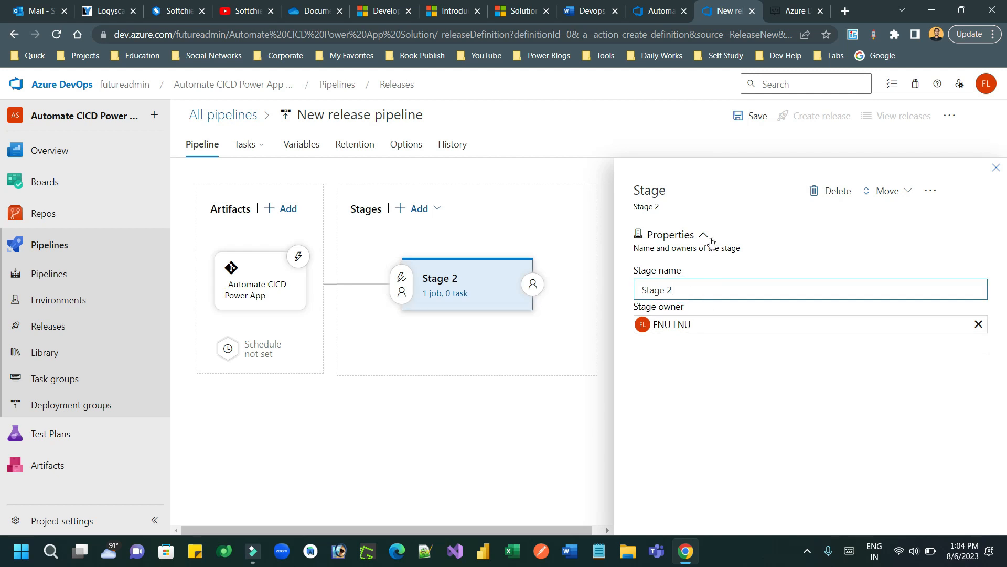
pyautogui.click(736, 325)
pyautogui.click(690, 394)
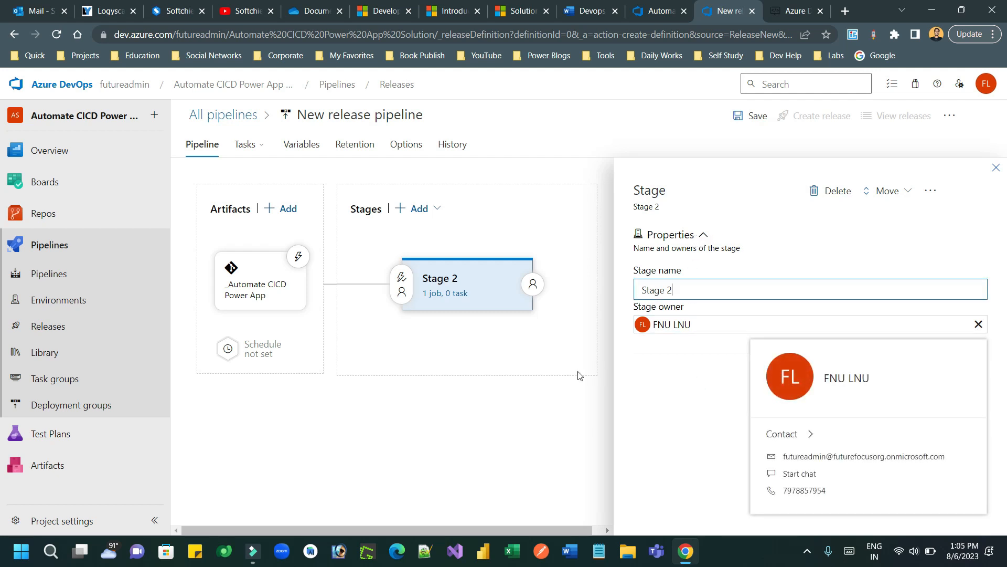
pyautogui.click(543, 386)
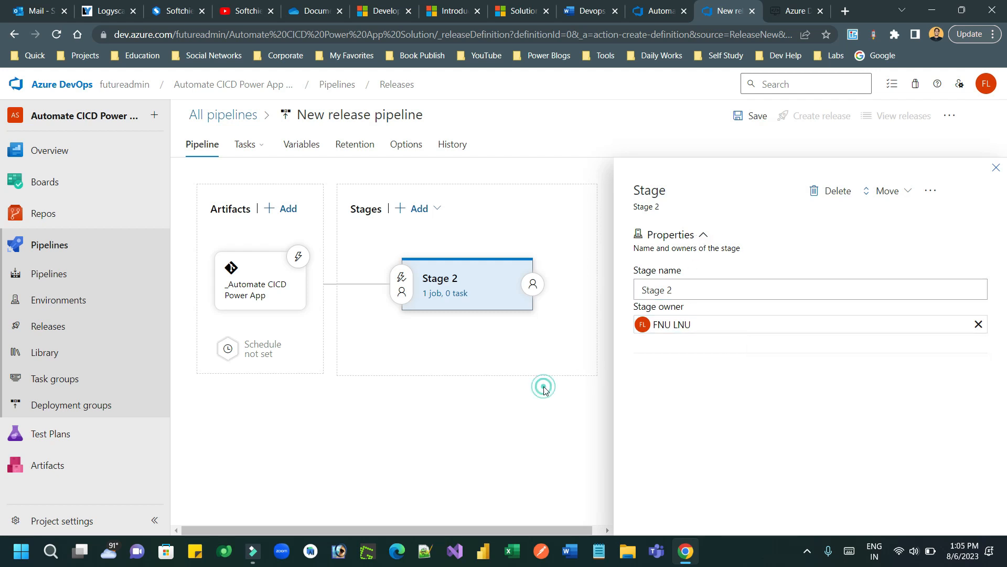
pyautogui.click(440, 294)
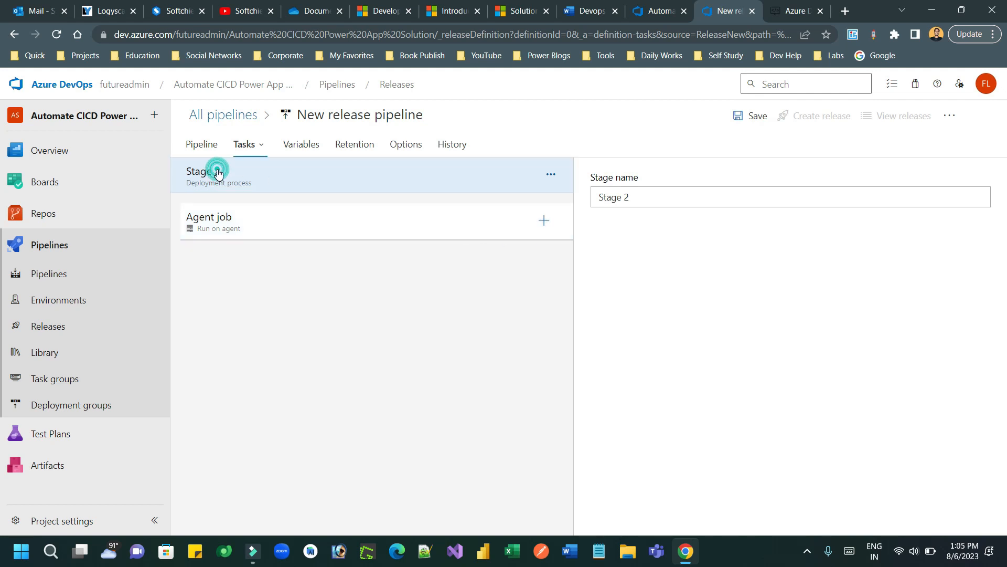
# Step: Rename the release pipeline to 'Release 1 - TO Prod'
pyautogui.click(359, 115)
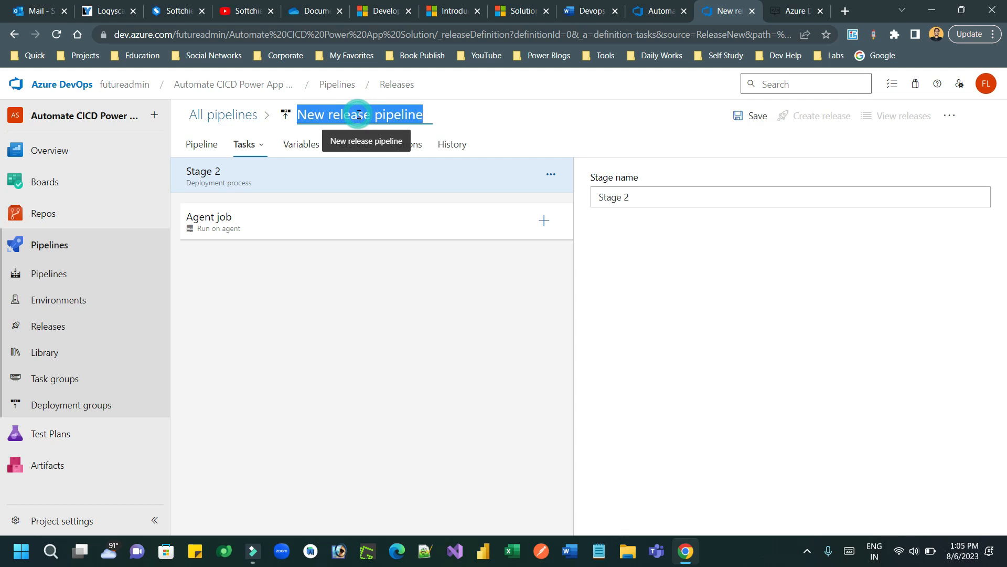
pyautogui.write('Release 1')
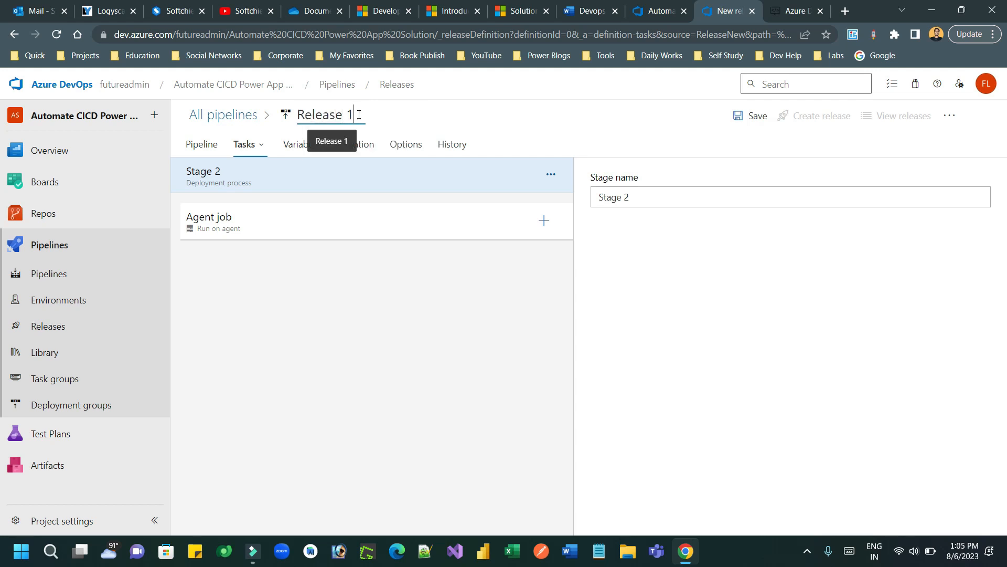
pyautogui.write(' - TO P')
pyautogui.hotkey('ctrl', 'a')
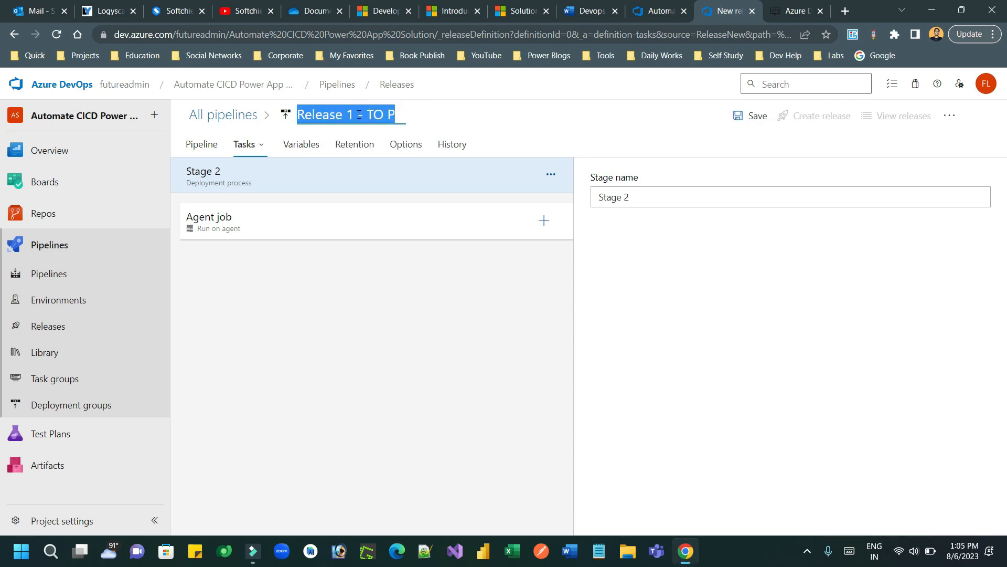
pyautogui.click(392, 114)
pyautogui.write('rod')
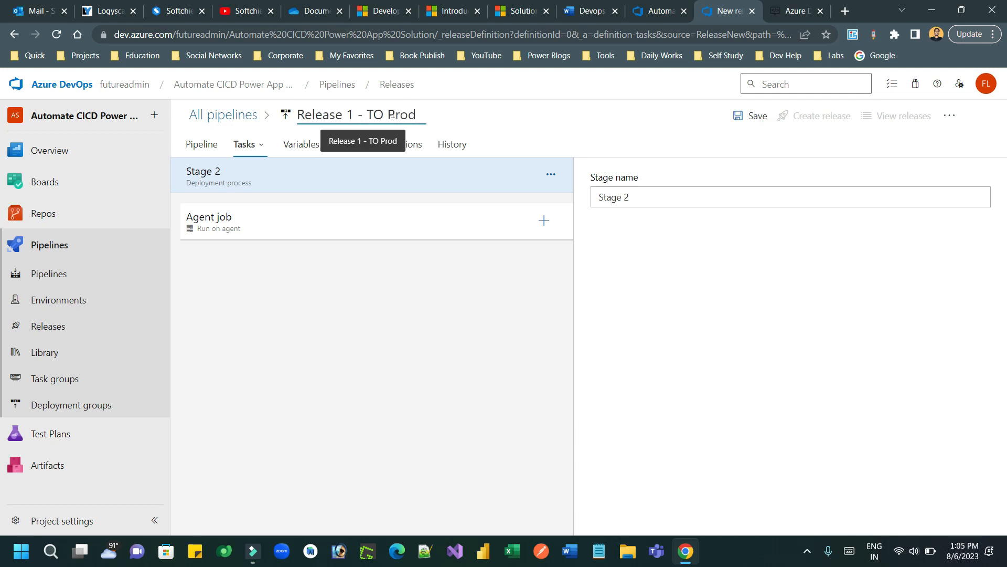
pyautogui.click(392, 294)
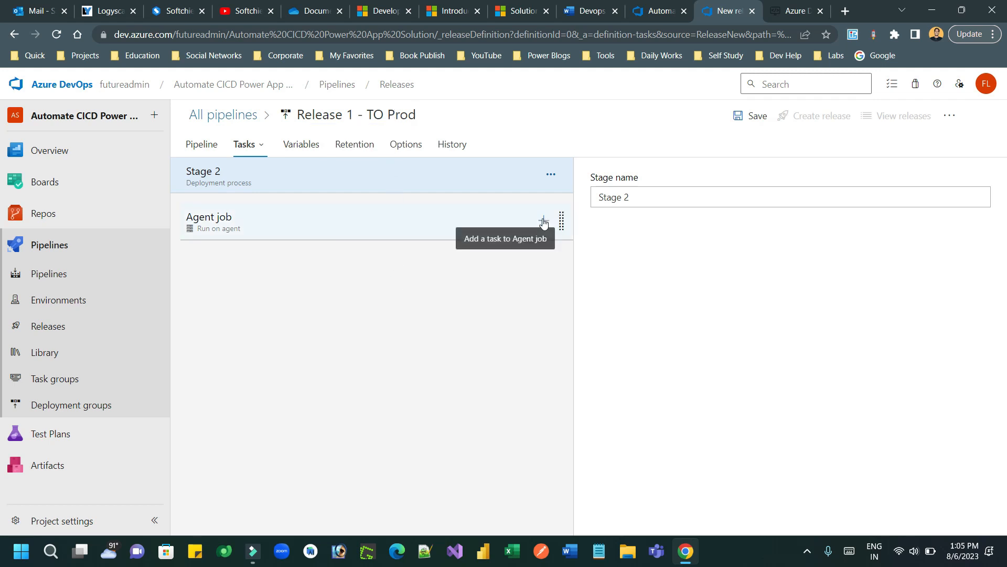
# Step: Rename Stage 2 to 'First Release Stage'
pyautogui.click(639, 197)
pyautogui.moveTo(639, 197); pyautogui.dragTo(594, 197)
pyautogui.write('S')
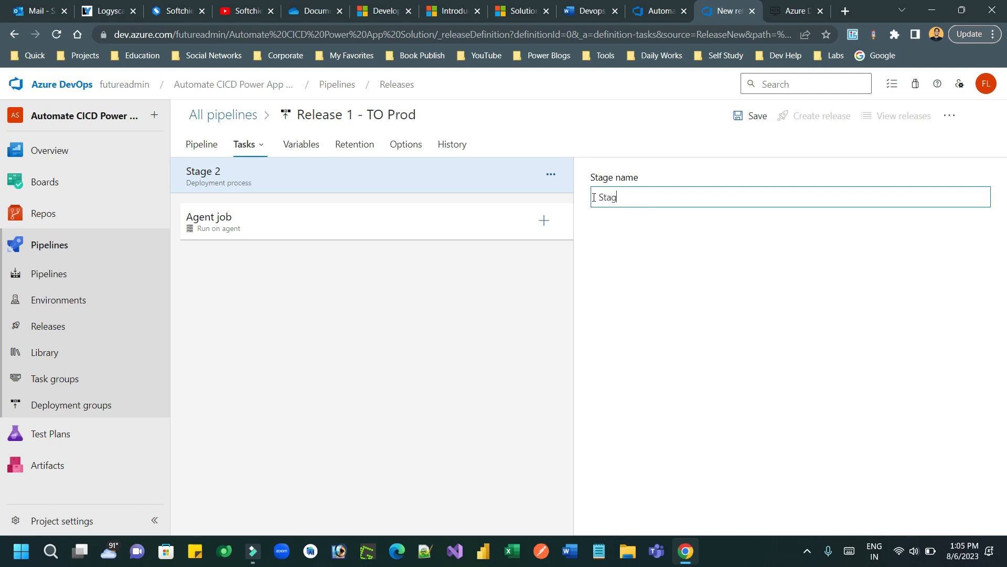
pyautogui.write('t')
pyautogui.press('BackSpace')
pyautogui.press('BackSpace')
pyautogui.write('First Release')
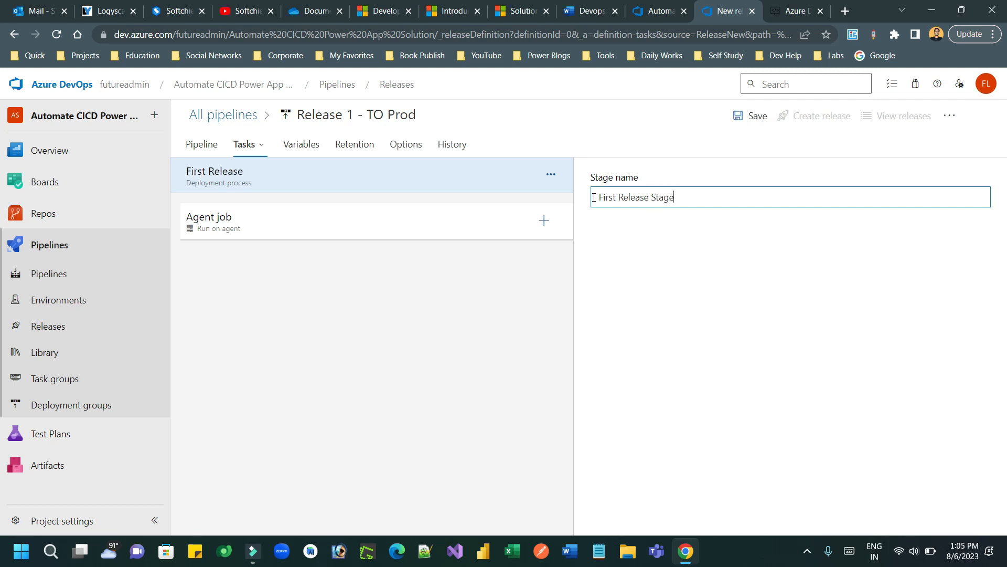
# Step: Close the repository files tab and show Release 1 - TO Prod's empty Variables page
pyautogui.click(546, 223)
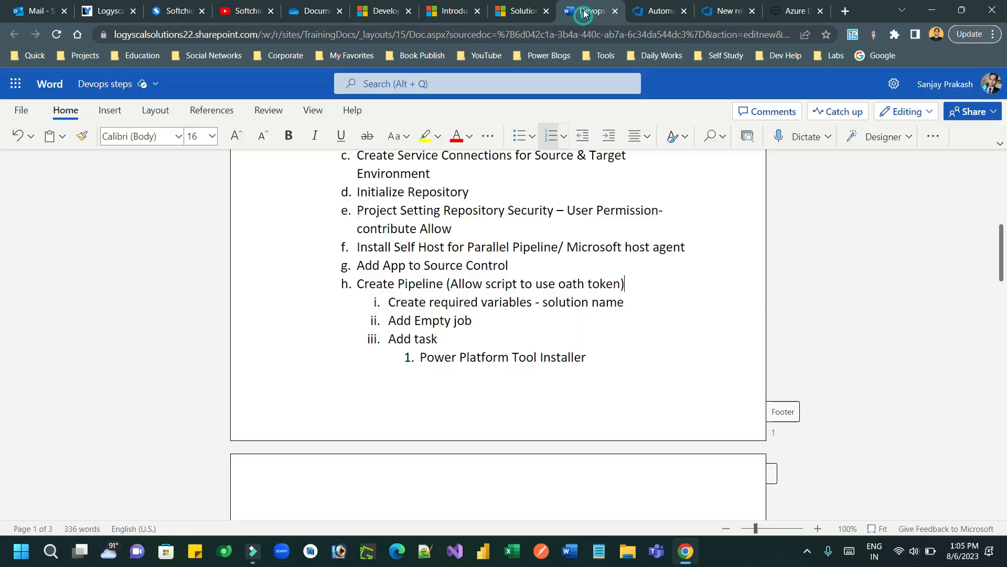
pyautogui.click(586, 12)
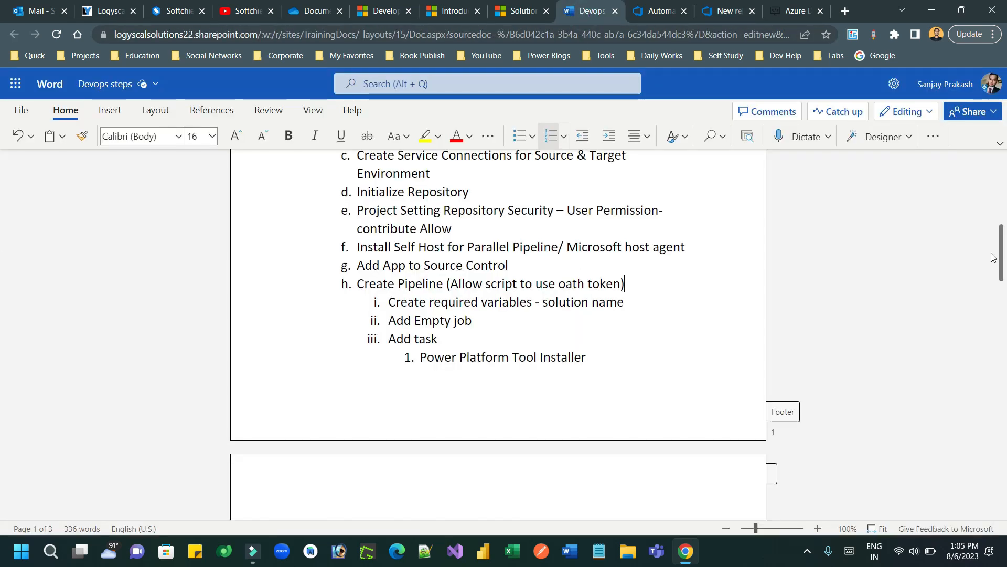
pyautogui.moveTo(1006, 254); pyautogui.dragTo(1006, 392)
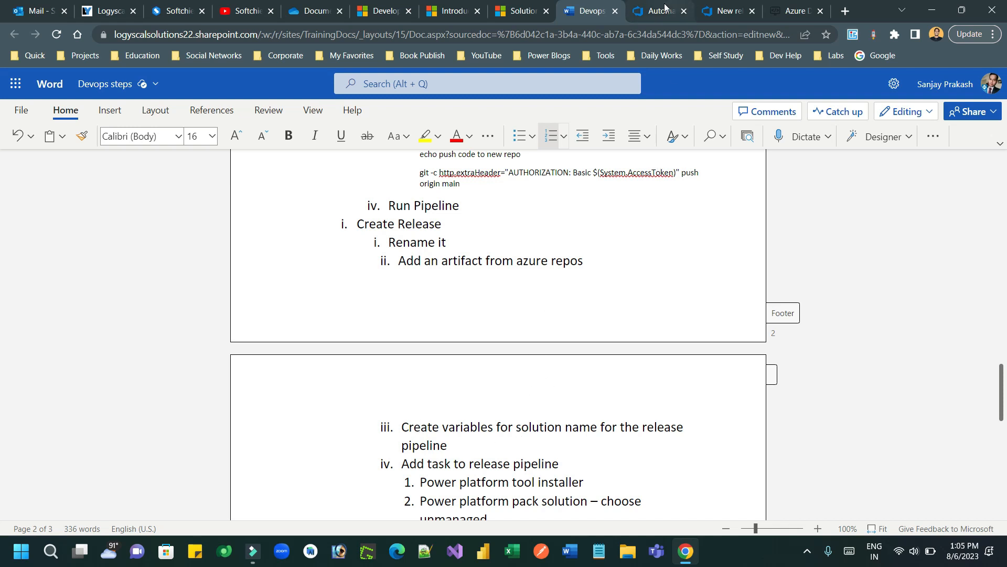
pyautogui.click(665, 10)
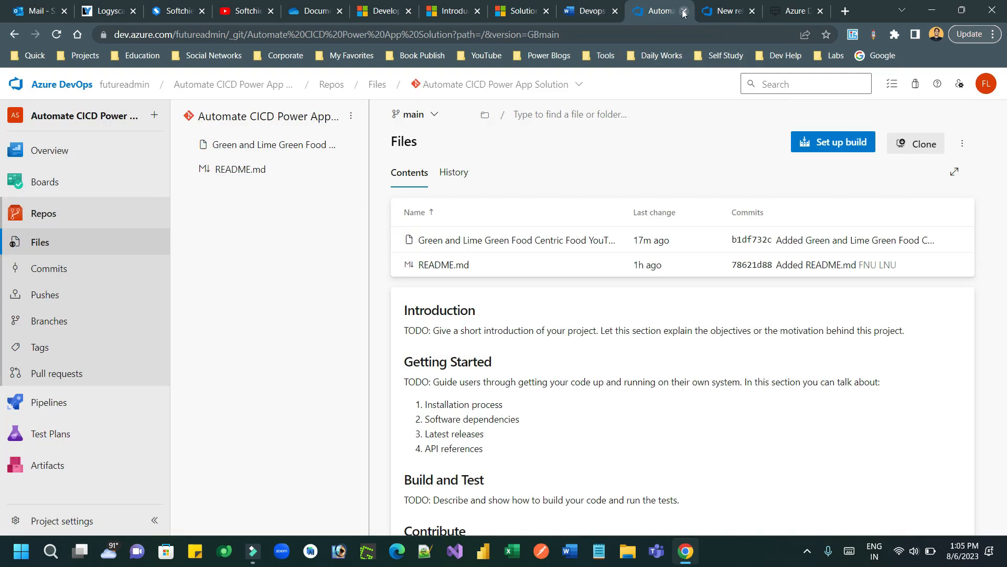
pyautogui.click(683, 11)
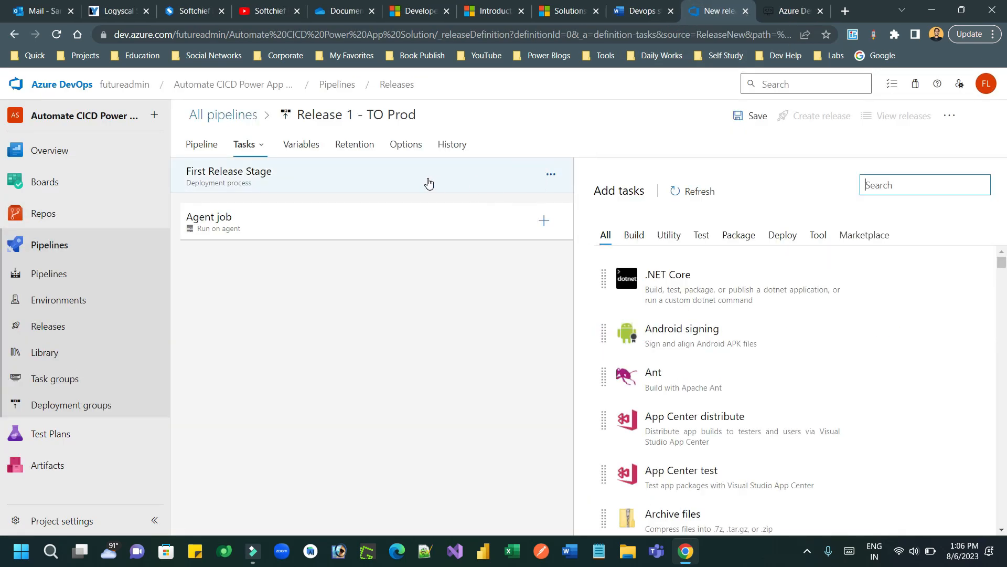
pyautogui.click(307, 147)
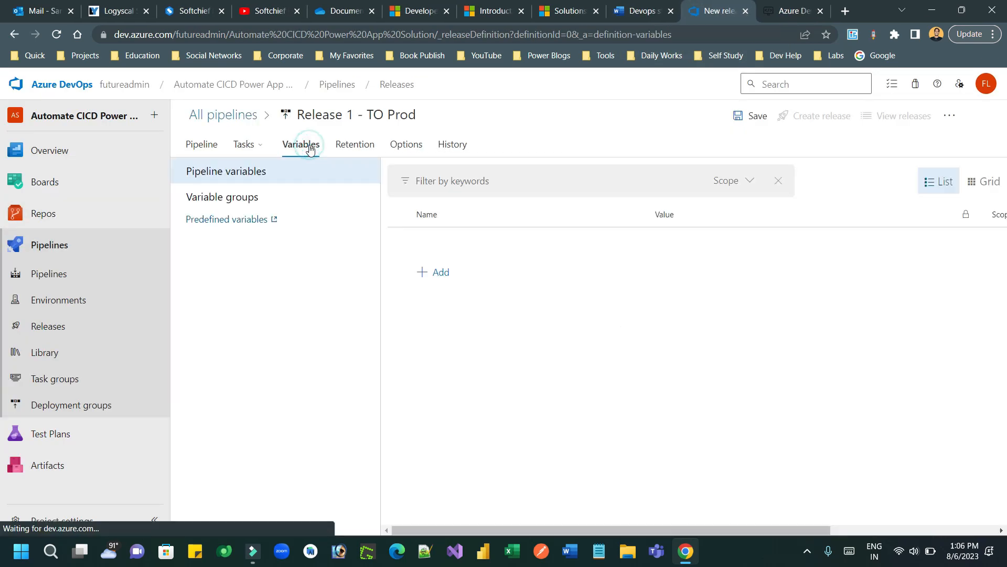
# Step: Add a pipeline variable named SolutionName
pyautogui.click(435, 278)
pyautogui.write('s')
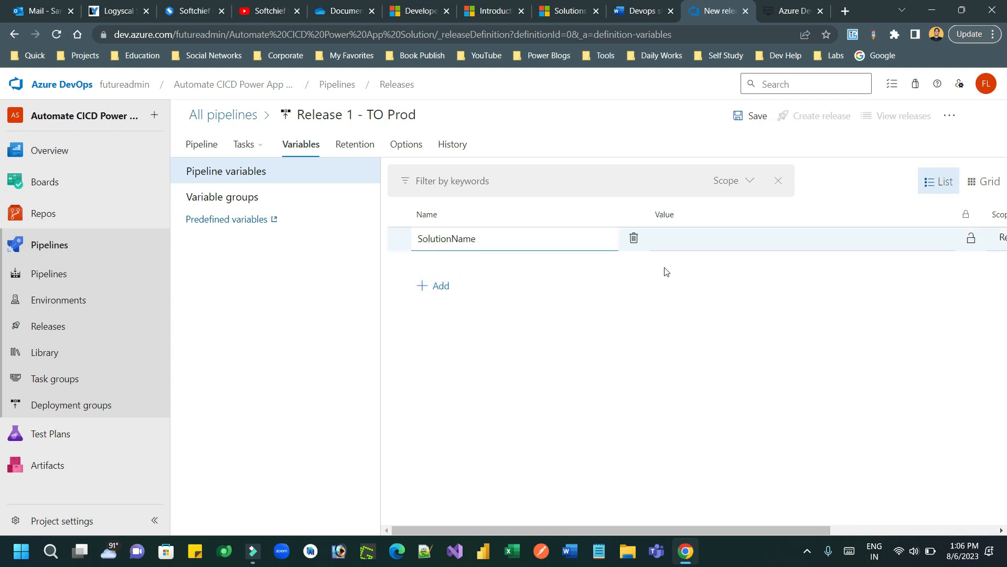
pyautogui.click(713, 247)
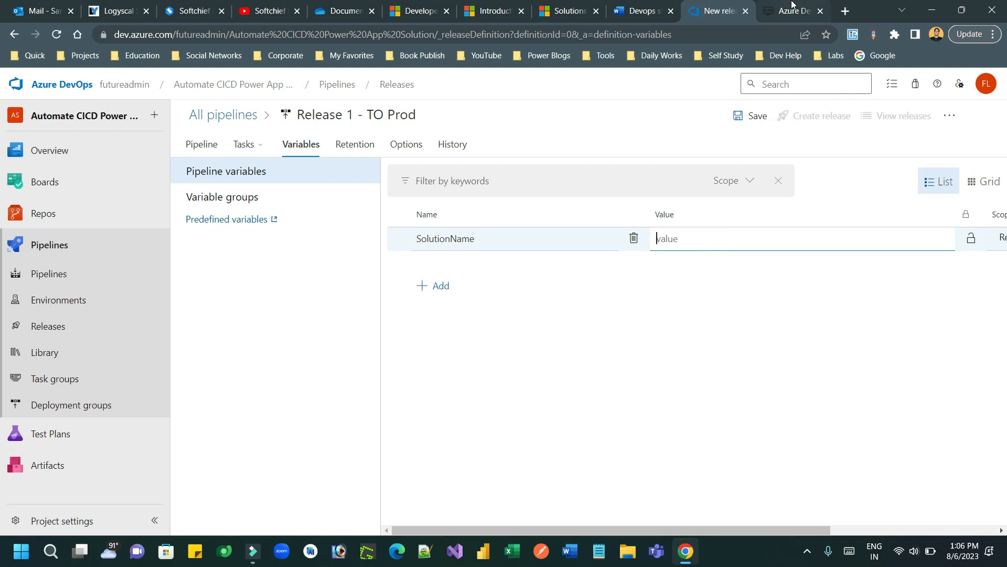
# Step: Load make.powerapps.com in a new browser tab
pyautogui.click(846, 10)
pyautogui.write('make.powerapps.com')
pyautogui.press('Return')
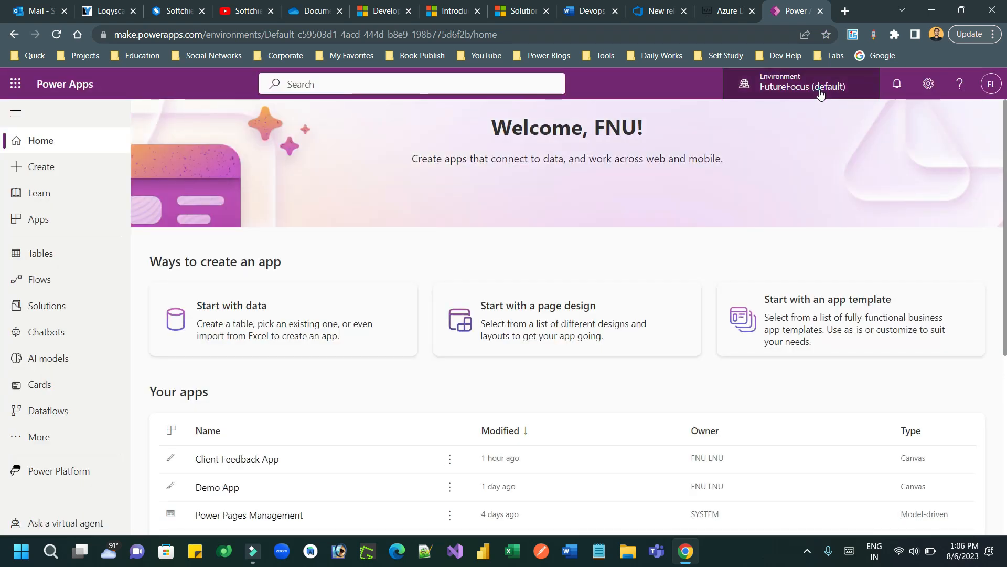
# Step: Copy the First Demo DevOps CICD solution's name, FirstDemoDevOpsCICD, from Power Apps Solutions
pyautogui.click(821, 95)
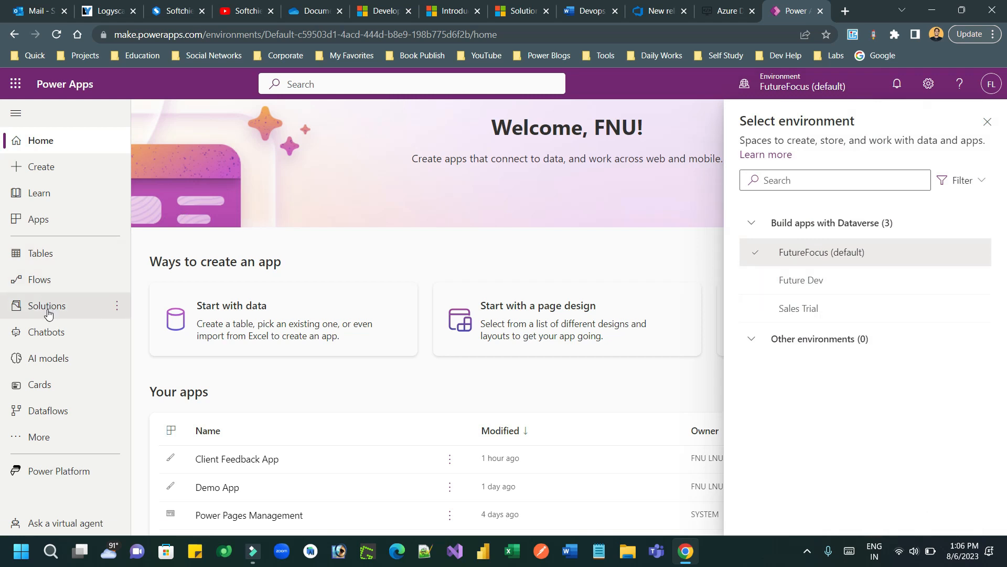
pyautogui.click(46, 308)
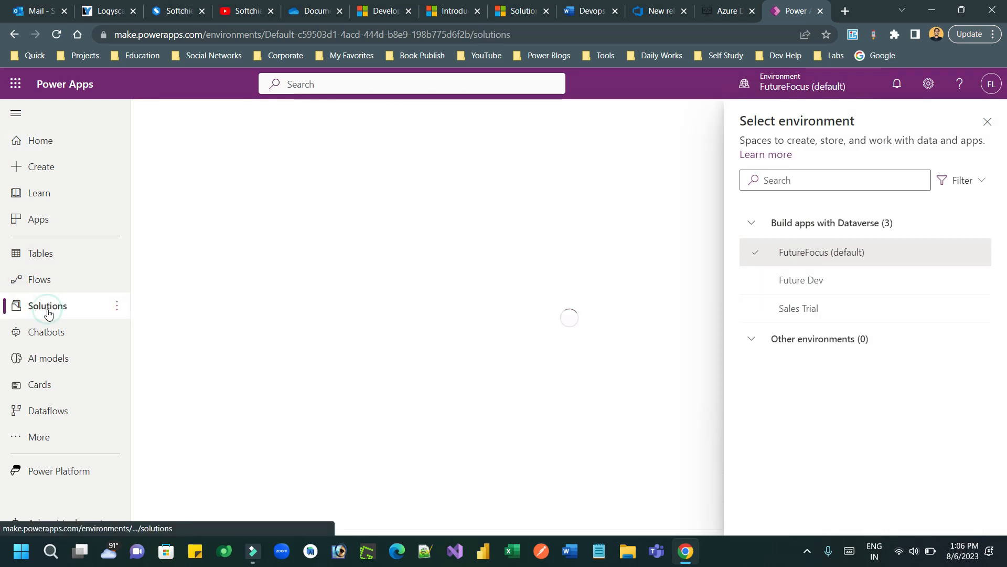
pyautogui.click(984, 121)
pyautogui.click(264, 255)
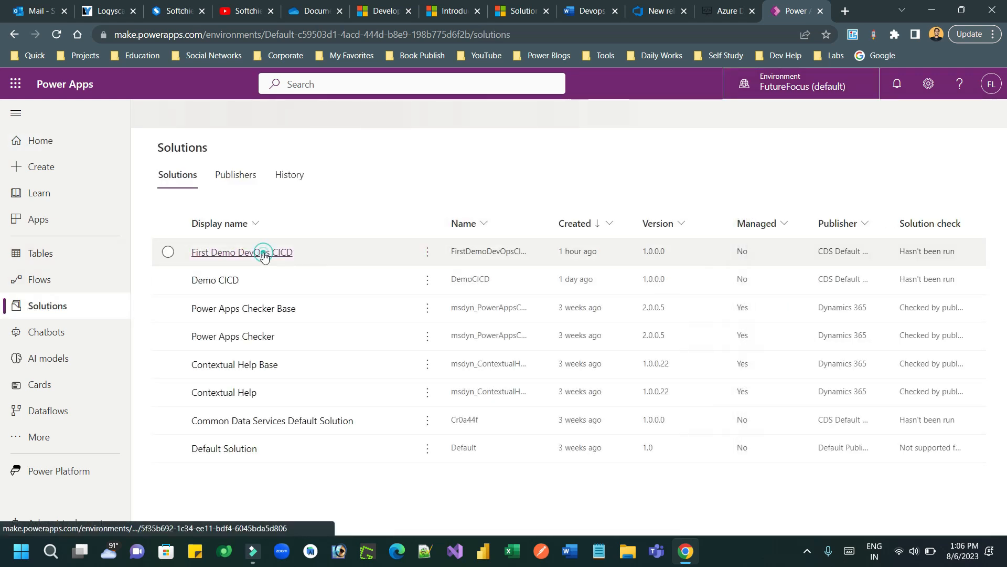
pyautogui.click(239, 253)
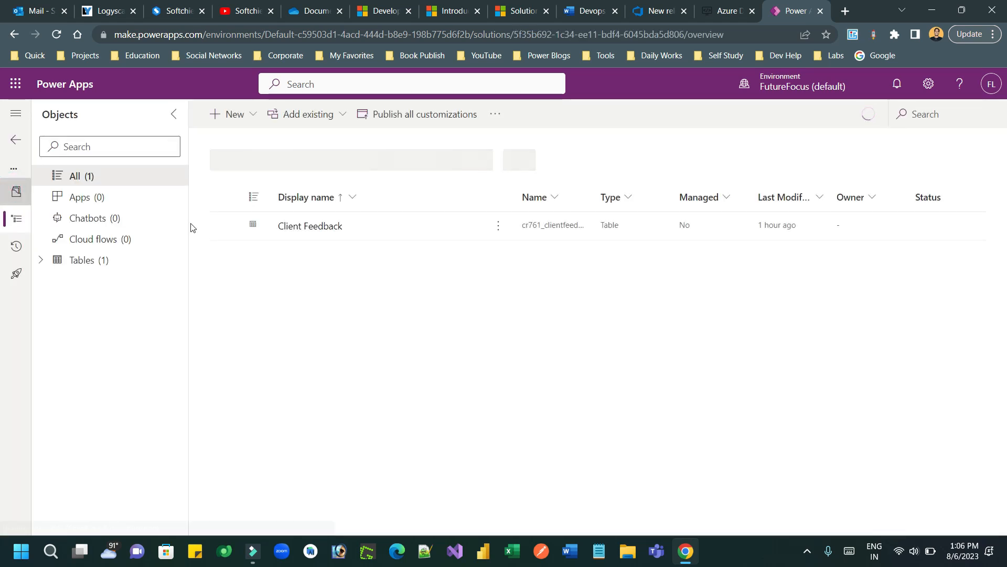
pyautogui.doubleClick(100, 279)
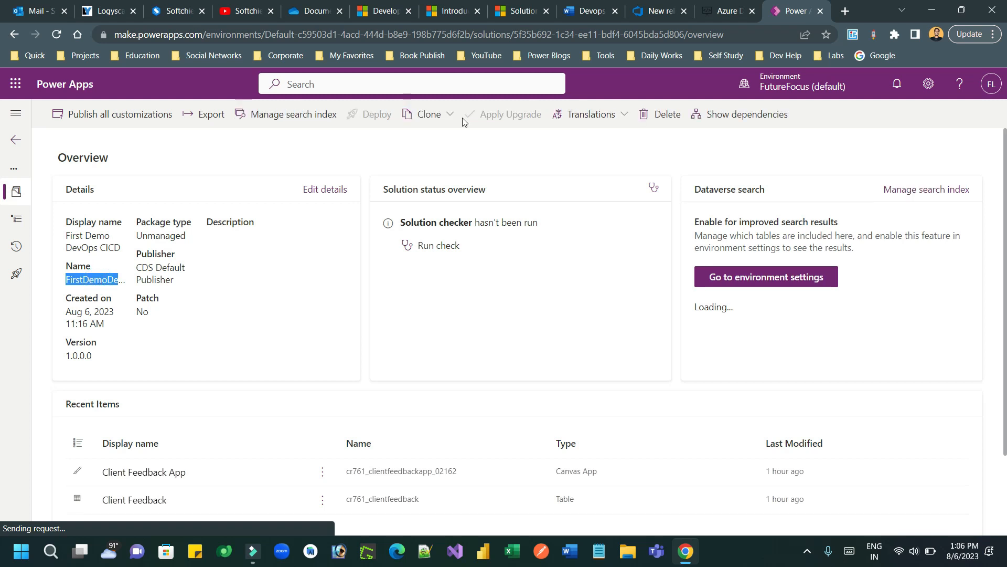
pyautogui.click(651, 10)
# Step: Paste FirstDemoDevOpsCICD as SolutionName's value and add the Power Platform Tool Installer task
pyautogui.write('FirstDemoDevOpsCICD')
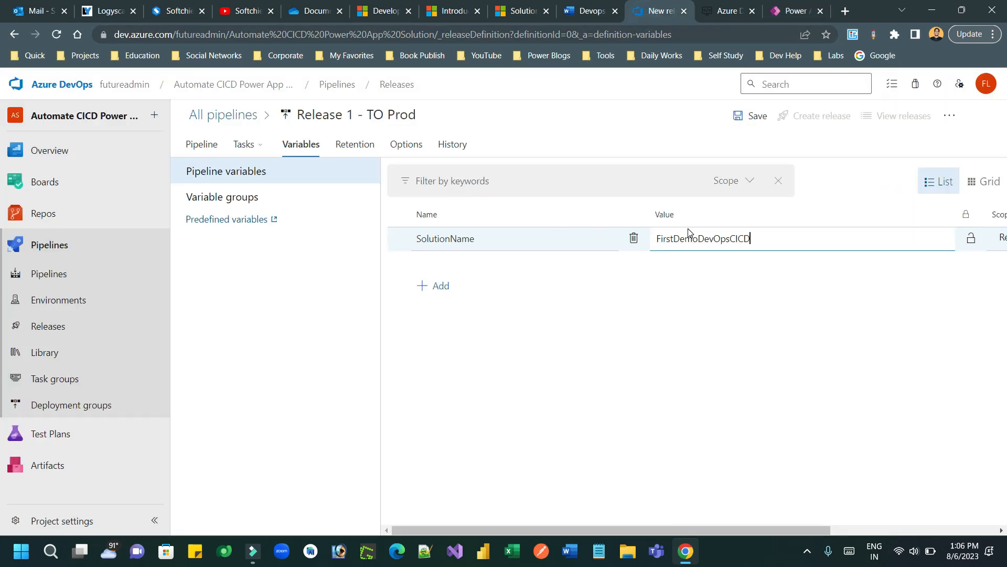
pyautogui.click(244, 144)
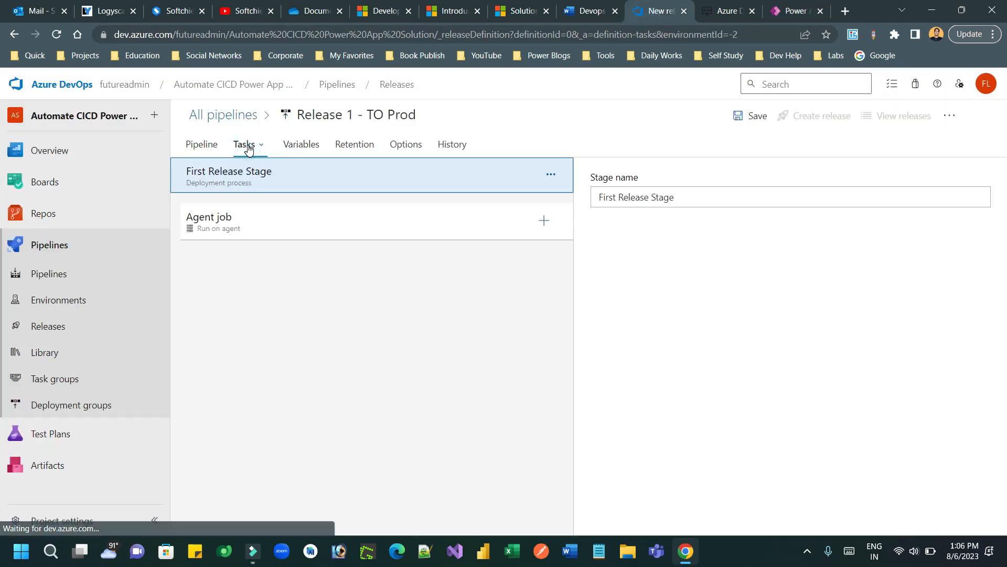
pyautogui.click(543, 220)
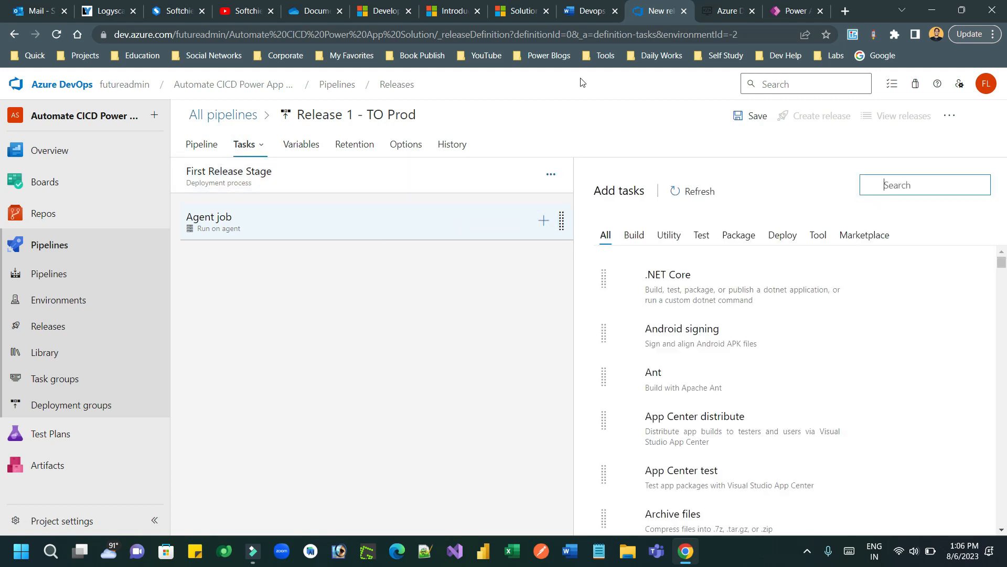
pyautogui.click(585, 12)
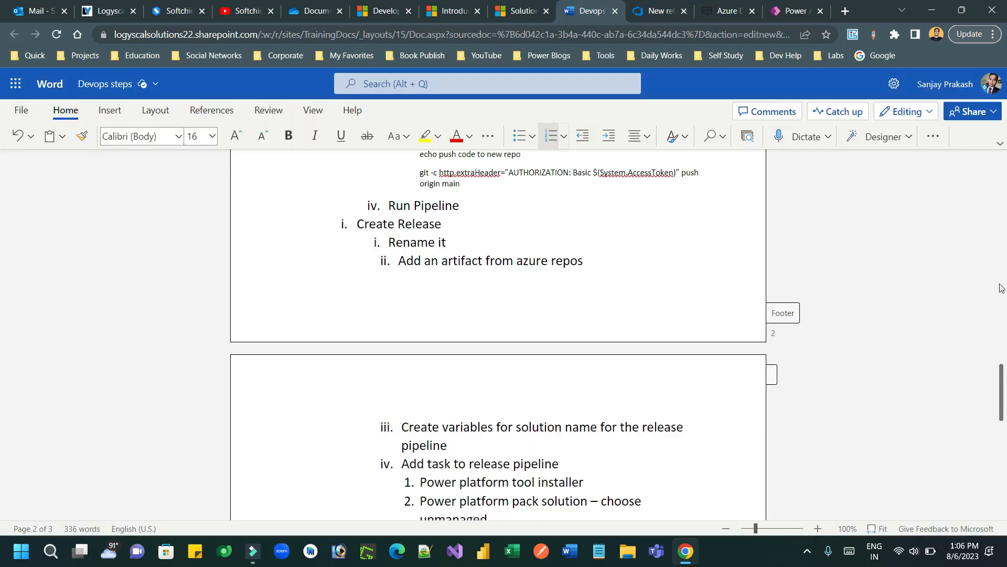
pyautogui.scroll(-4, 1003, 384)
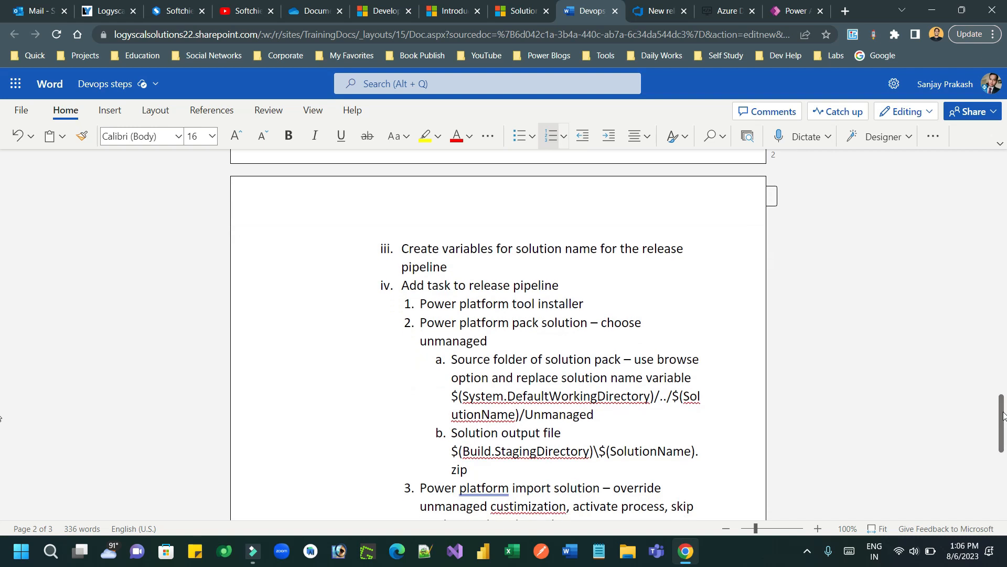
pyautogui.moveTo(457, 304); pyautogui.dragTo(730, 302)
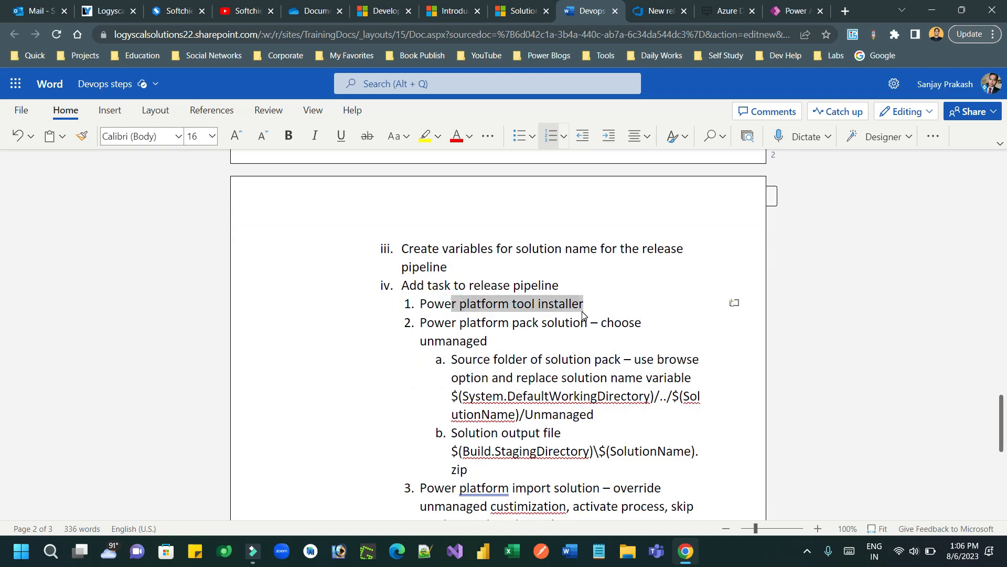
pyautogui.click(657, 10)
pyautogui.write('power')
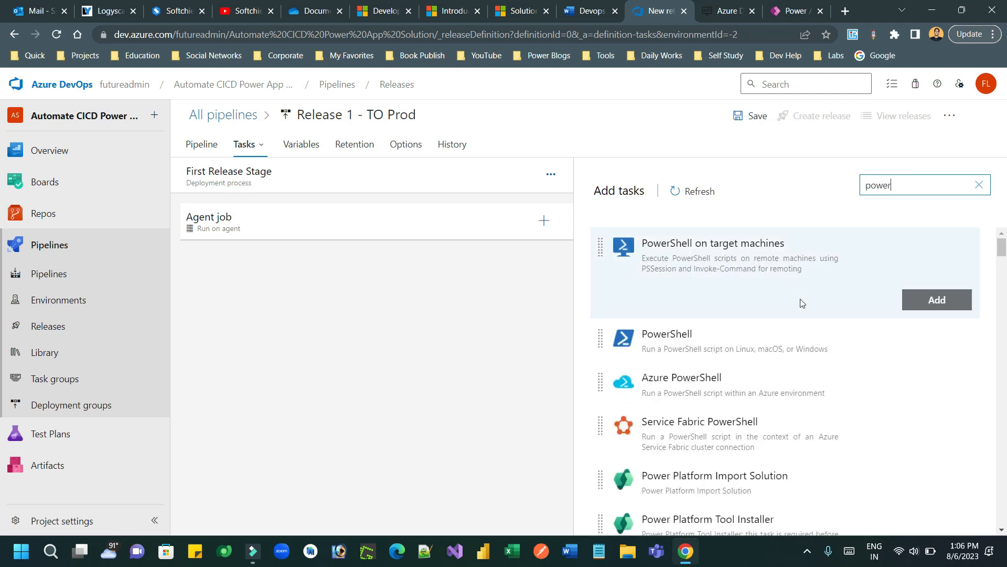
pyautogui.moveTo(729, 476)
pyautogui.moveTo(892, 522)
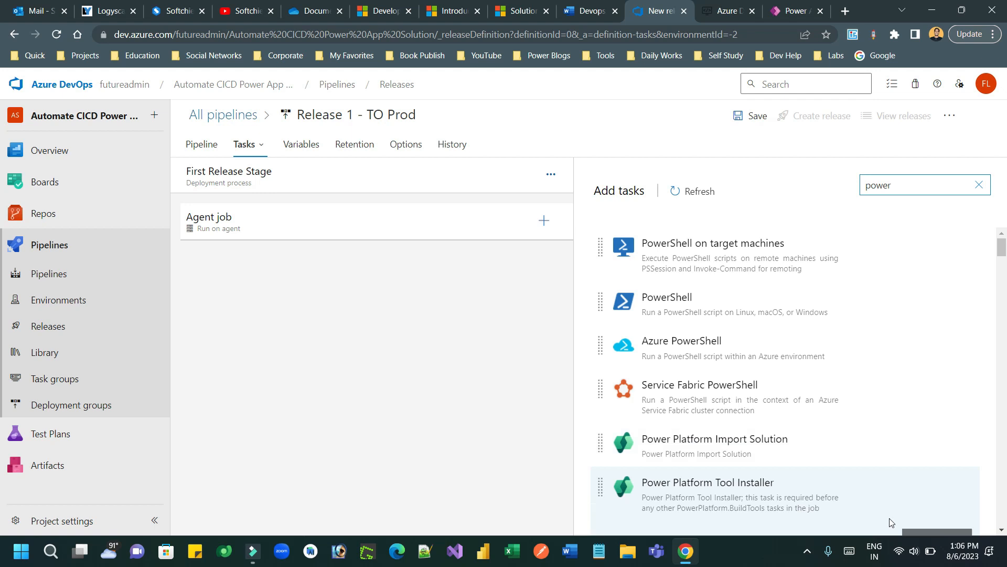
pyautogui.click(923, 534)
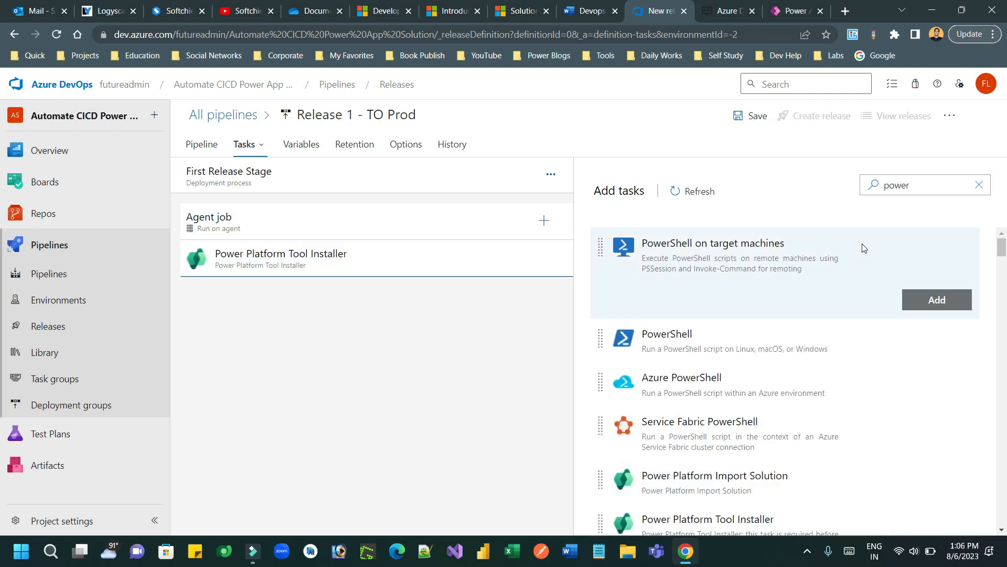
# Step: Add the Power Platform Pack Solution task to the Agent job
pyautogui.click(587, 8)
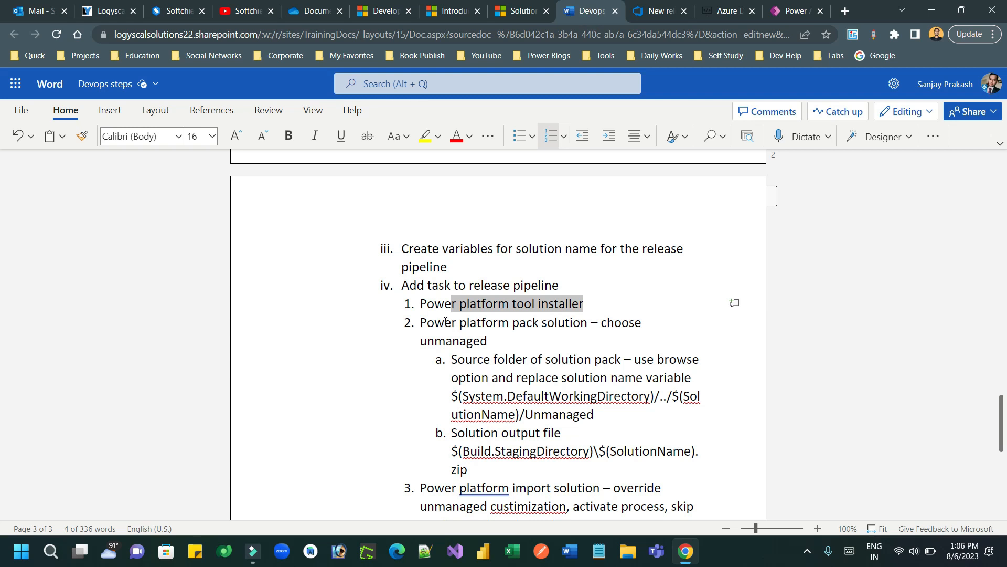
pyautogui.moveTo(445, 322); pyautogui.dragTo(570, 322)
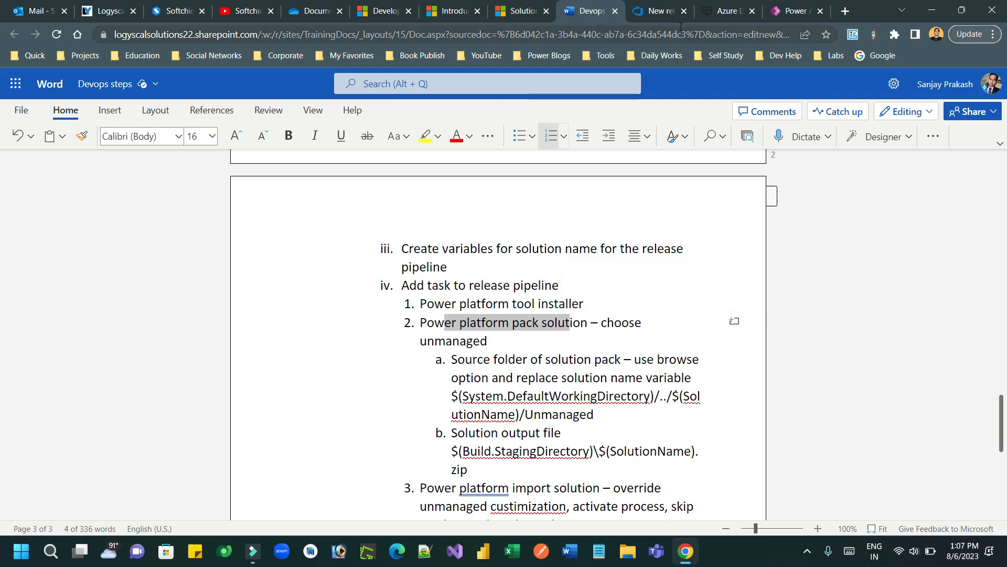
pyautogui.click(656, 10)
pyautogui.doubleClick(888, 186)
pyautogui.write('pack')
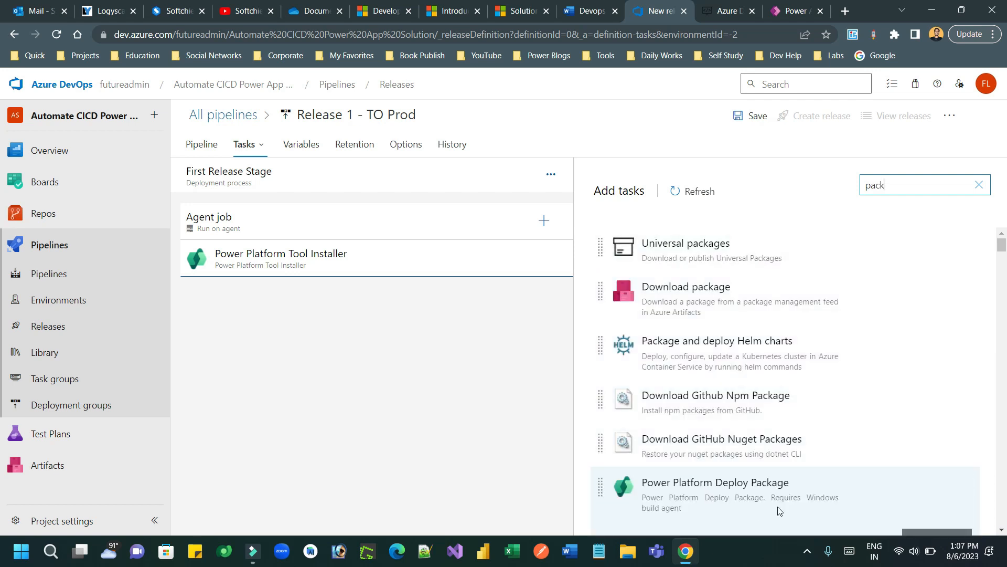
pyautogui.moveTo(1001, 245); pyautogui.dragTo(1003, 256)
pyautogui.moveTo(763, 442)
pyautogui.moveTo(766, 479)
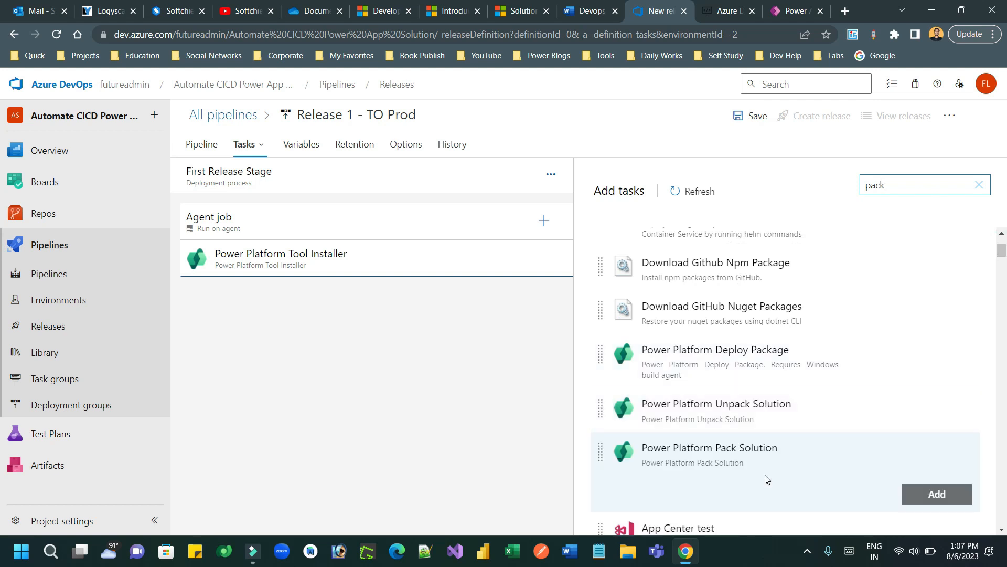
pyautogui.click(903, 487)
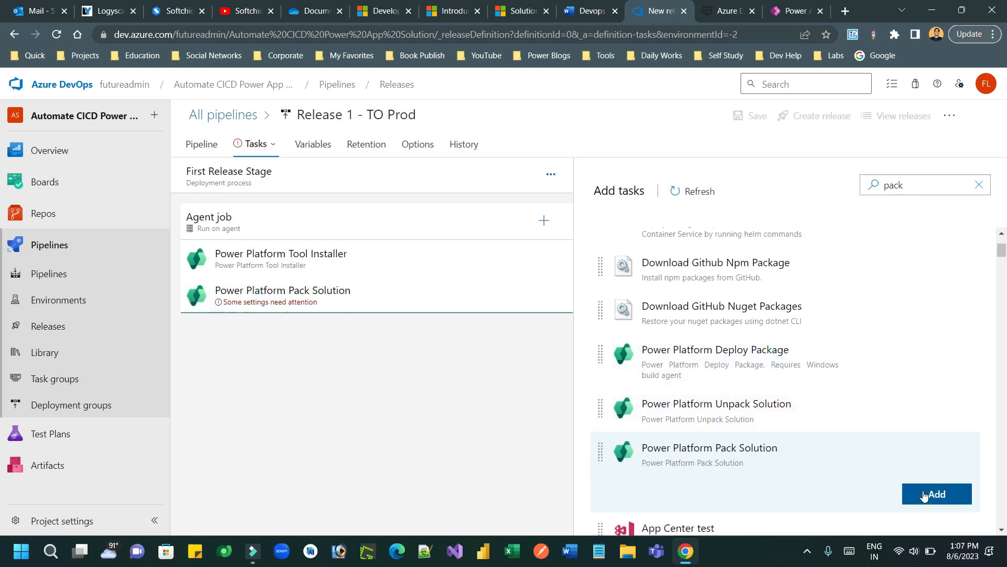
pyautogui.click(431, 301)
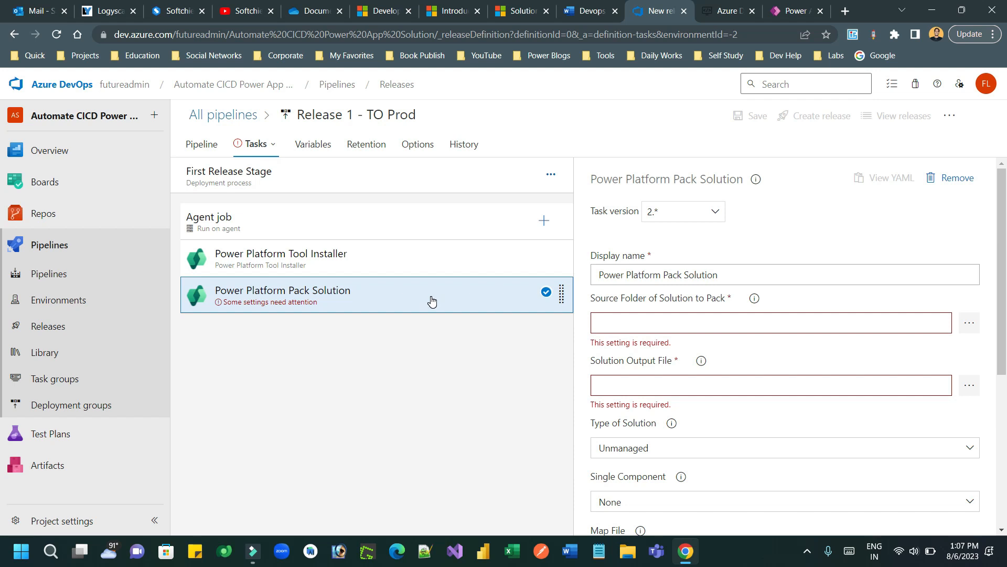
# Step: Set the Pack Solution source folder to the artifact's $(Build.SourceDirectory)/FirstDemoDevOpsCICD/Unmanaged folder
pyautogui.click(705, 324)
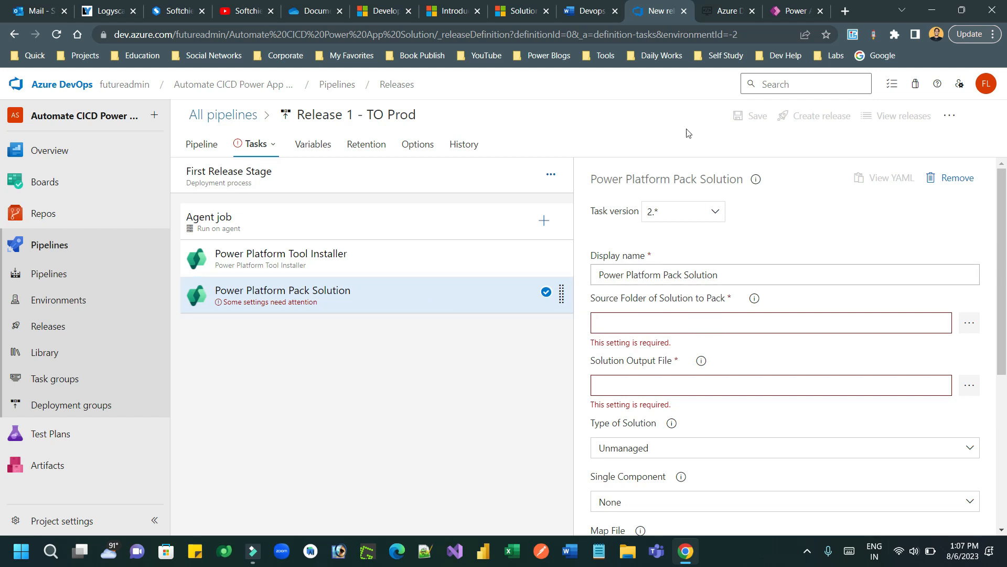
pyautogui.click(588, 11)
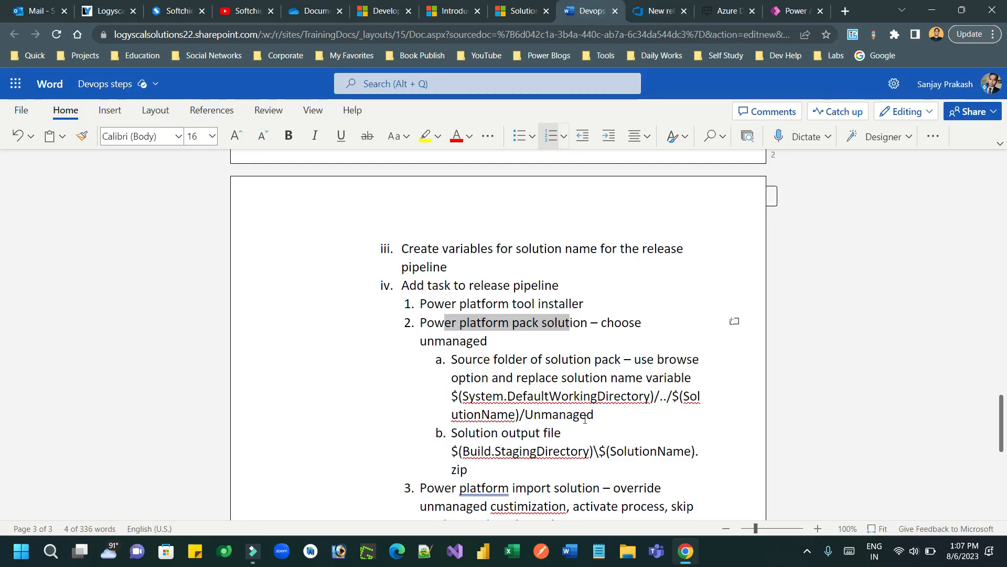
pyautogui.moveTo(594, 414); pyautogui.dragTo(454, 397)
pyautogui.click(656, 13)
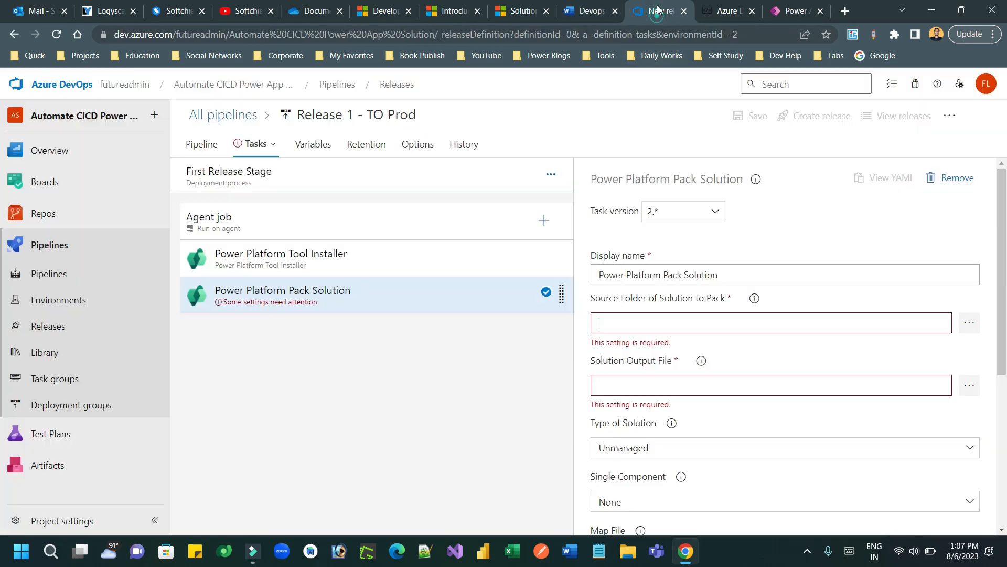
pyautogui.click(969, 323)
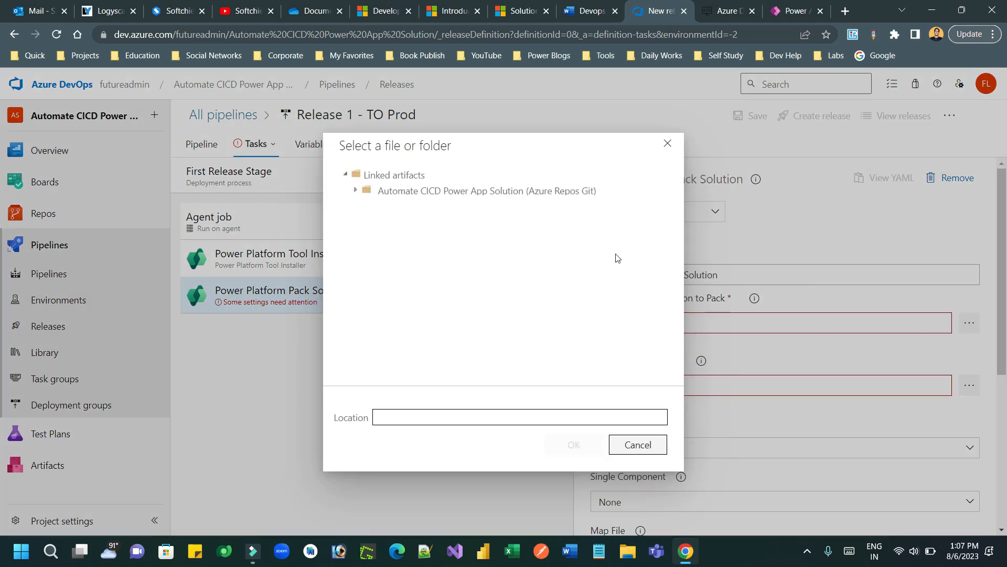
pyautogui.click(355, 191)
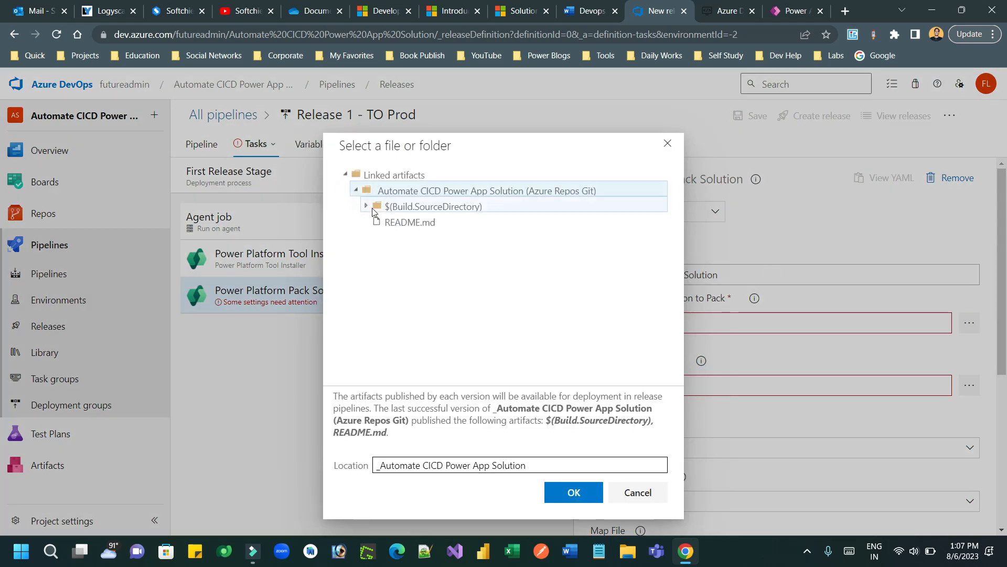
pyautogui.click(373, 207)
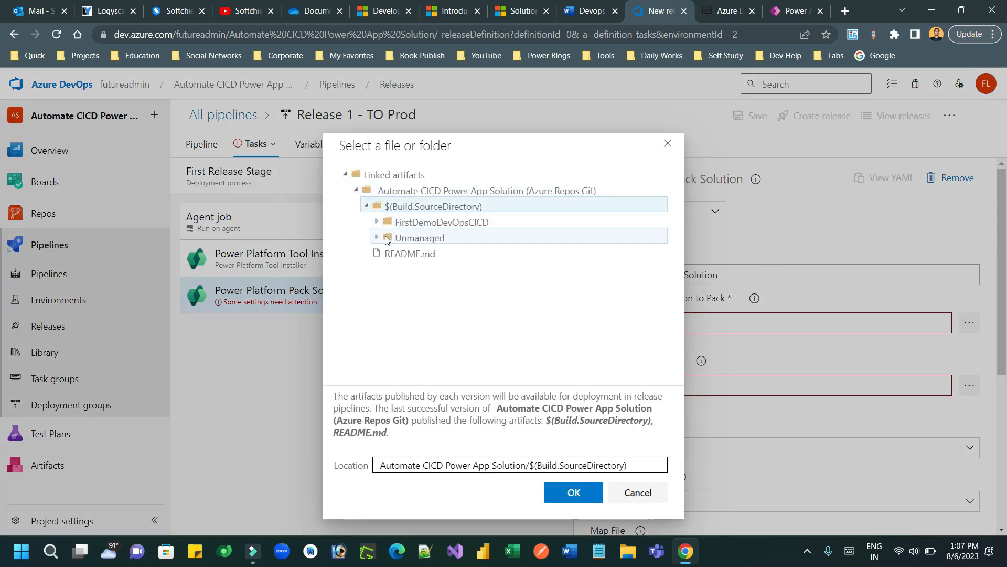
pyautogui.click(386, 239)
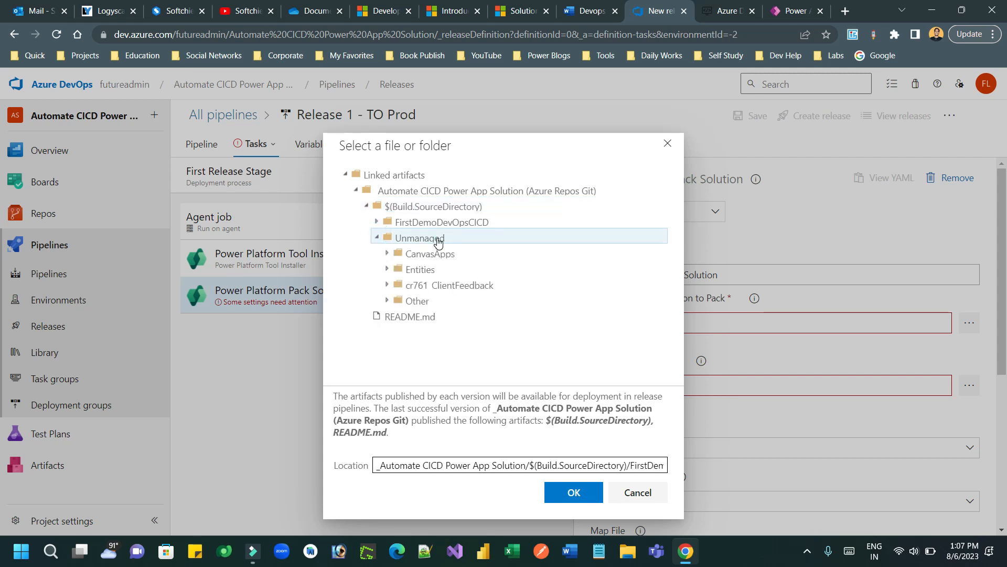
pyautogui.click(587, 484)
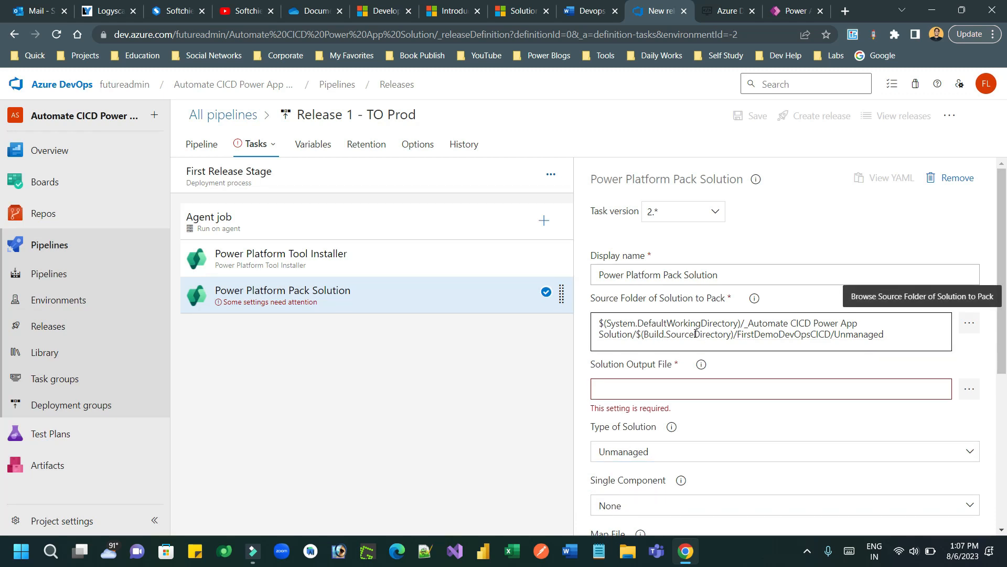
# Step: Replace FirstDemoDevOpsCICD in the Source Folder path with $(SolutionName)
pyautogui.doubleClick(808, 335)
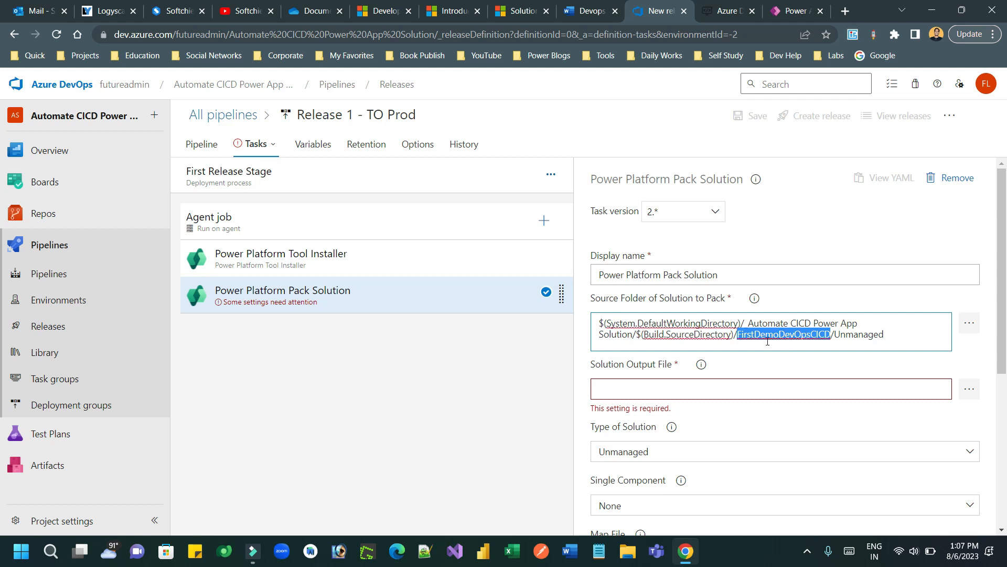
pyautogui.click(787, 326)
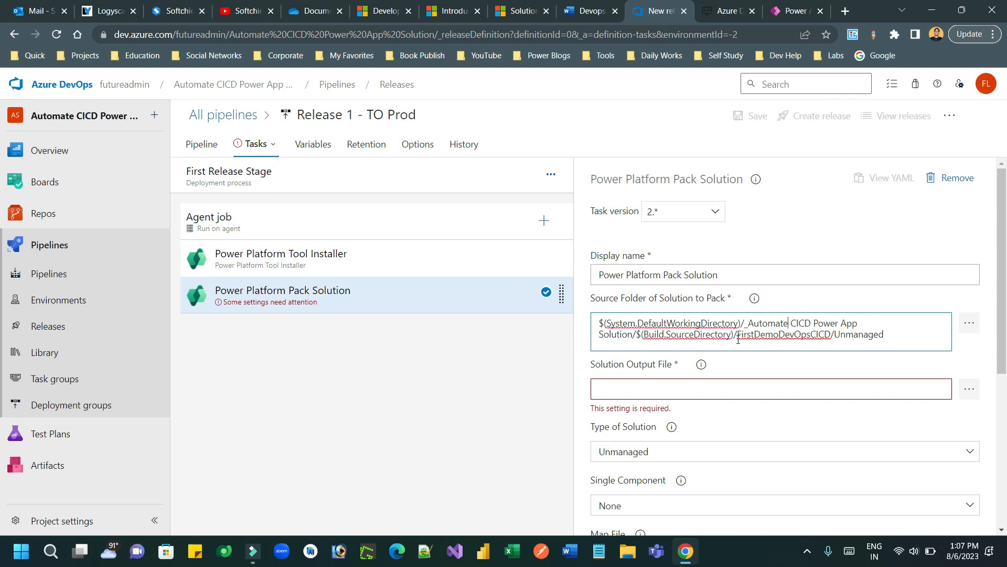
pyautogui.moveTo(739, 334); pyautogui.dragTo(825, 333)
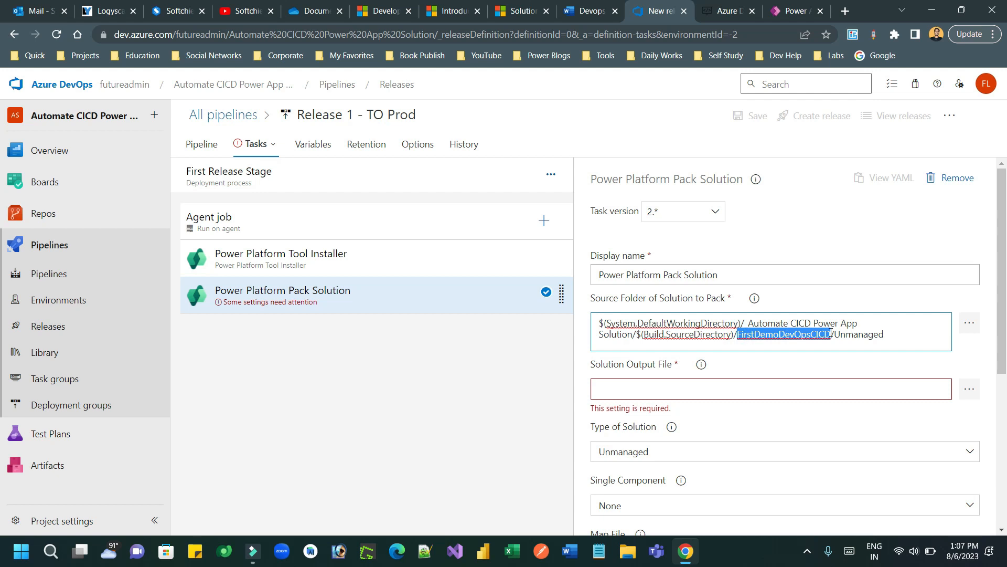
pyautogui.write('$()')
pyautogui.press('Left')
pyautogui.write('SolutionName')
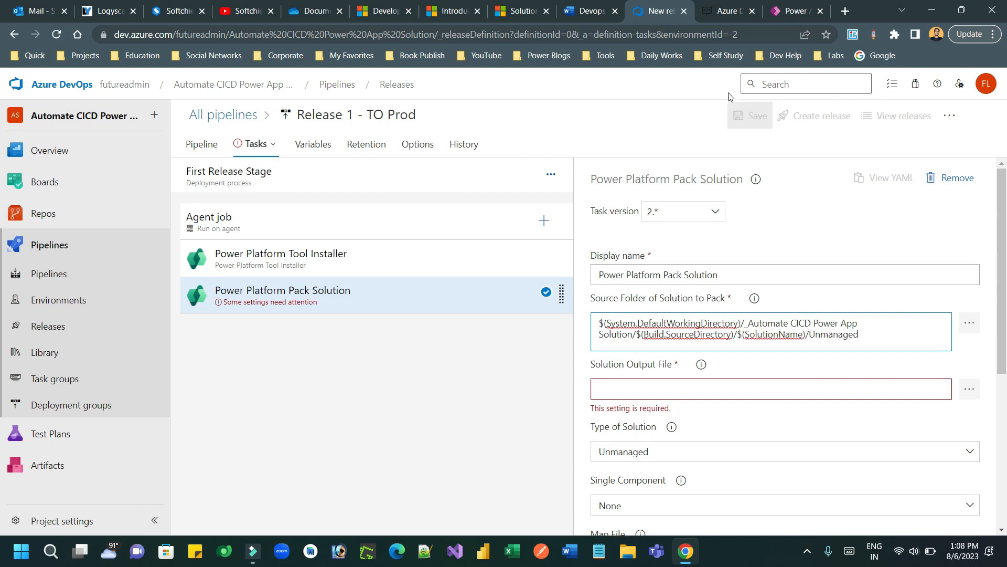
# Step: Set Solution Output File to $(Build.StagingDirectory)\$(SolutionName).zip, copied from the steps notes
pyautogui.click(594, 9)
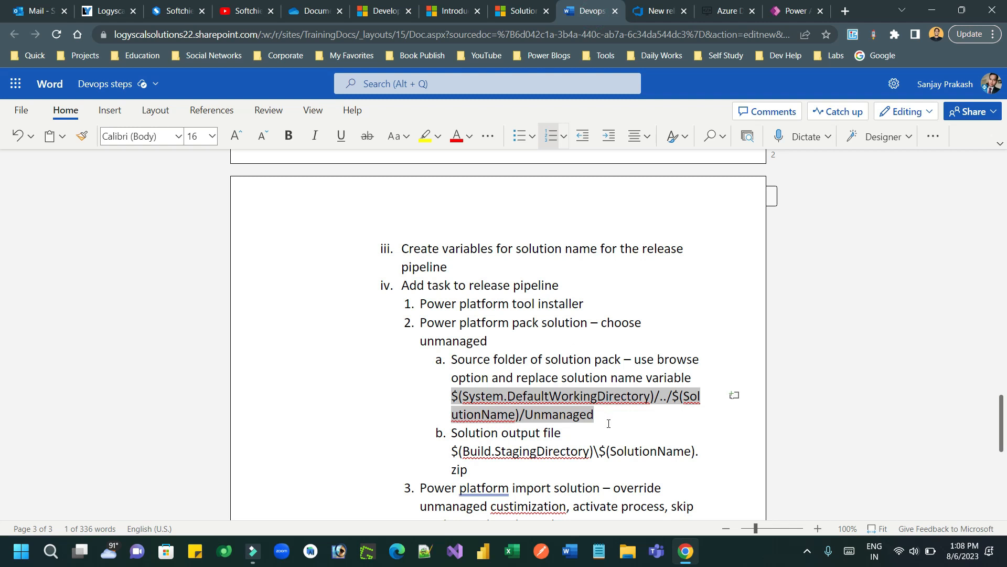
pyautogui.moveTo(489, 470); pyautogui.dragTo(458, 455)
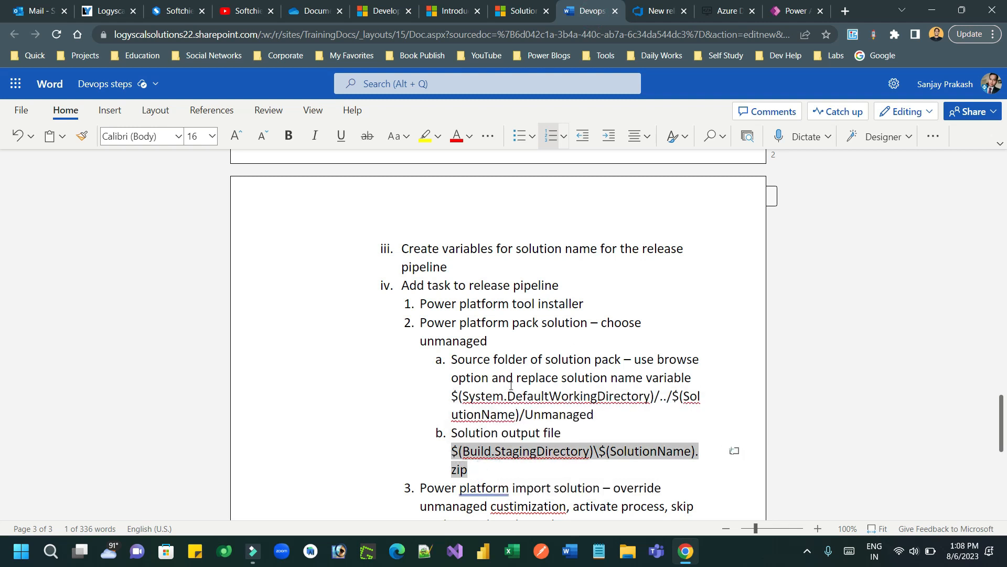
pyautogui.click(660, 10)
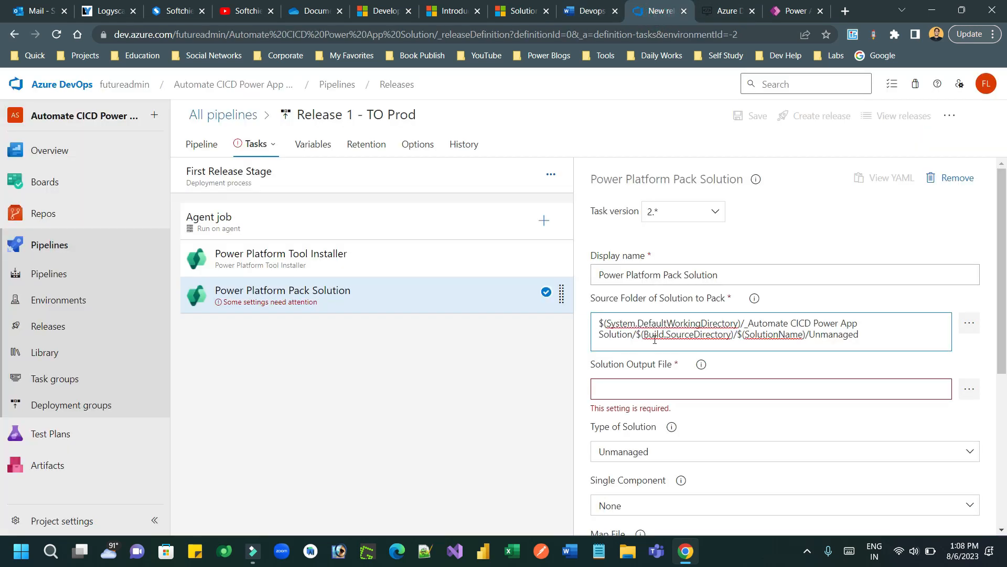
pyautogui.click(864, 387)
pyautogui.write('$(Build.StagingDirectory)\\$(SolutionName).zip')
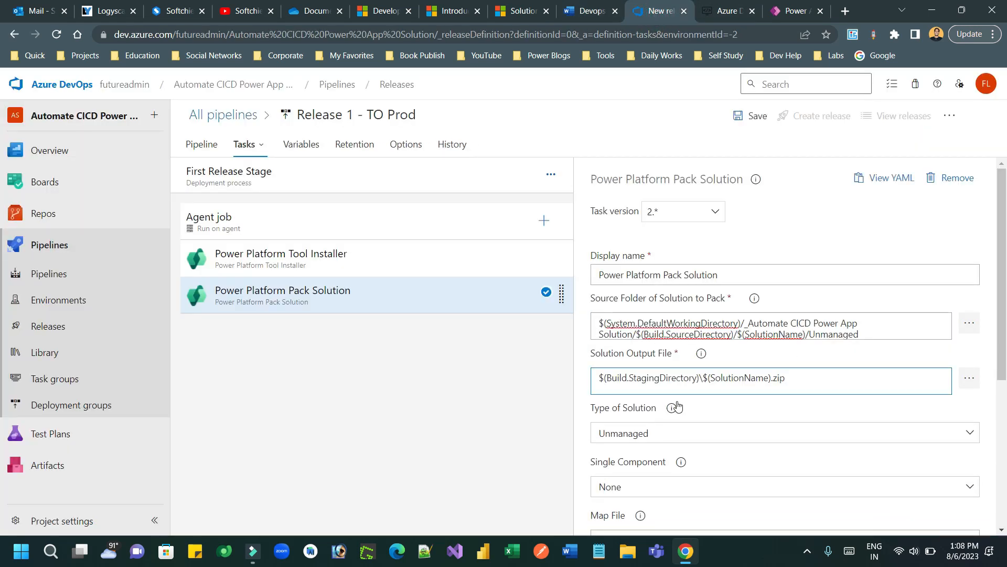
pyautogui.click(671, 386)
pyautogui.click(804, 387)
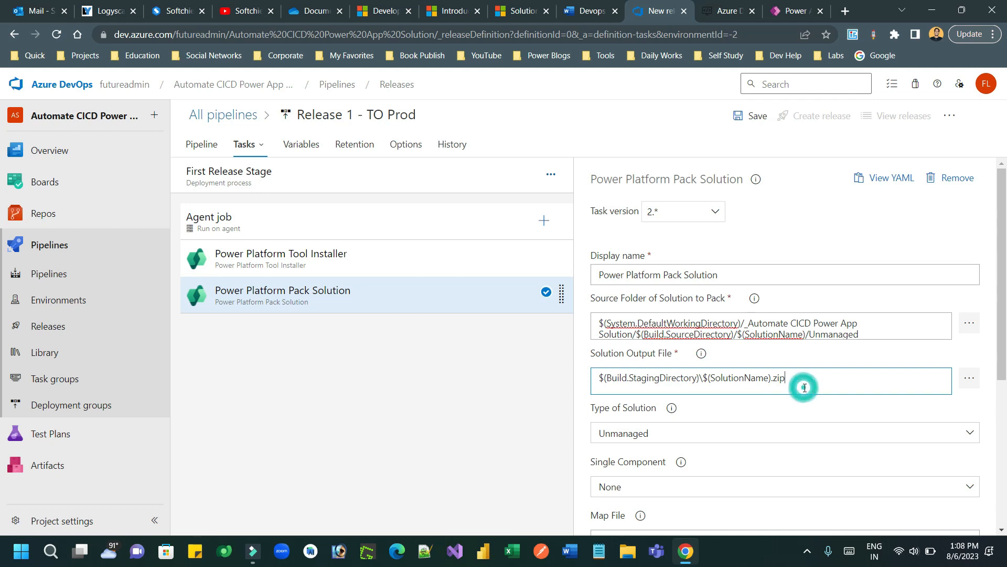
pyautogui.doubleClick(646, 378)
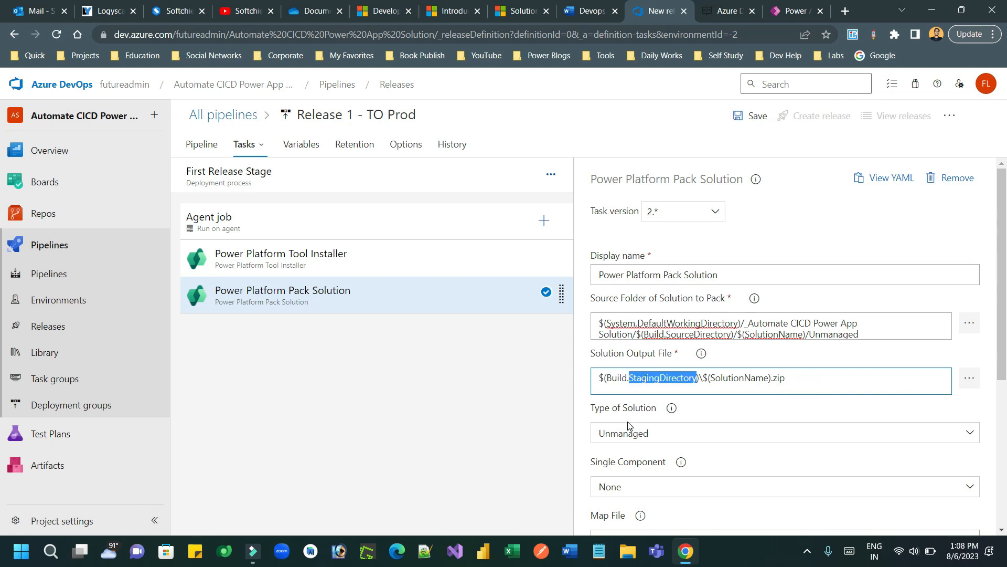
pyautogui.click(590, 6)
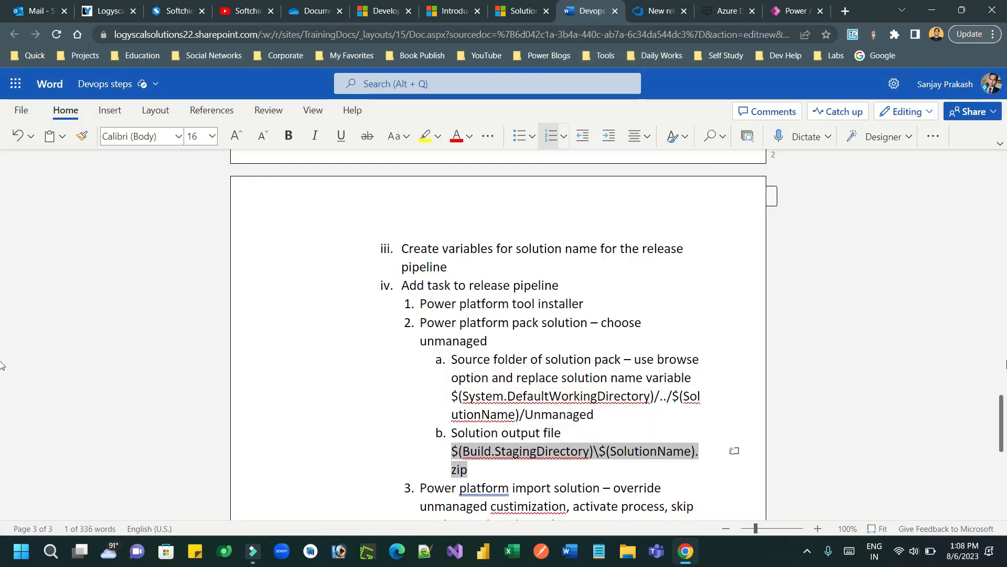
pyautogui.scroll(-3, 924, 414)
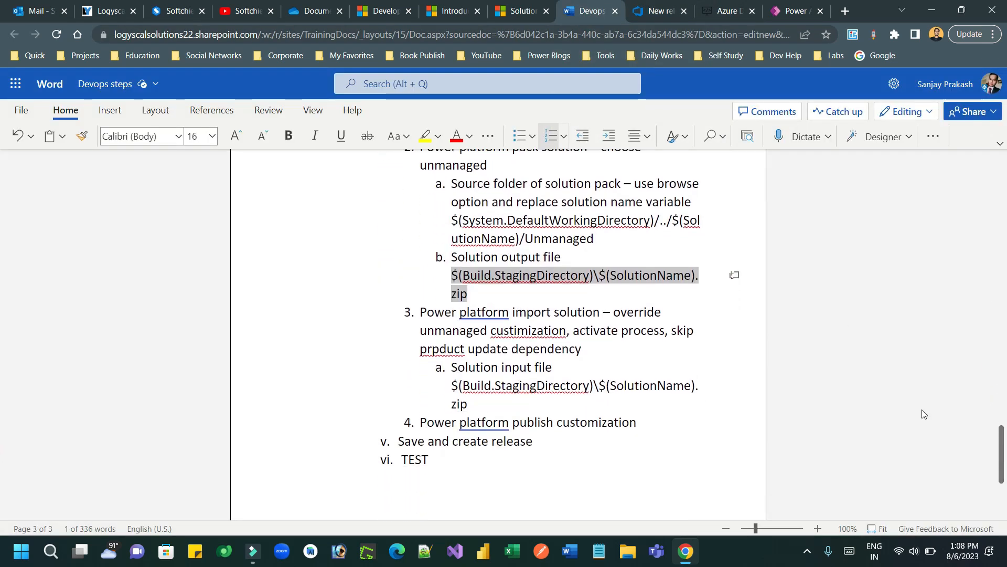
pyautogui.click(651, 9)
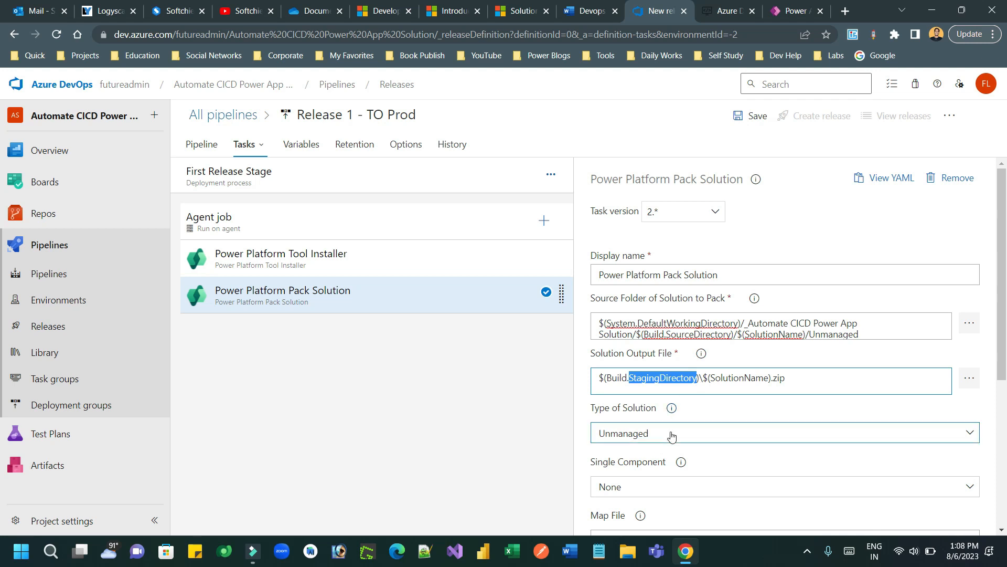
pyautogui.moveTo(1003, 367); pyautogui.dragTo(1006, 344)
# Step: Add a Power Platform Import Solution task using Service Principal authentication and Target Connection
pyautogui.click(541, 219)
pyautogui.click(872, 184)
pyautogui.write('in')
pyautogui.moveTo(832, 325)
pyautogui.moveTo(765, 301)
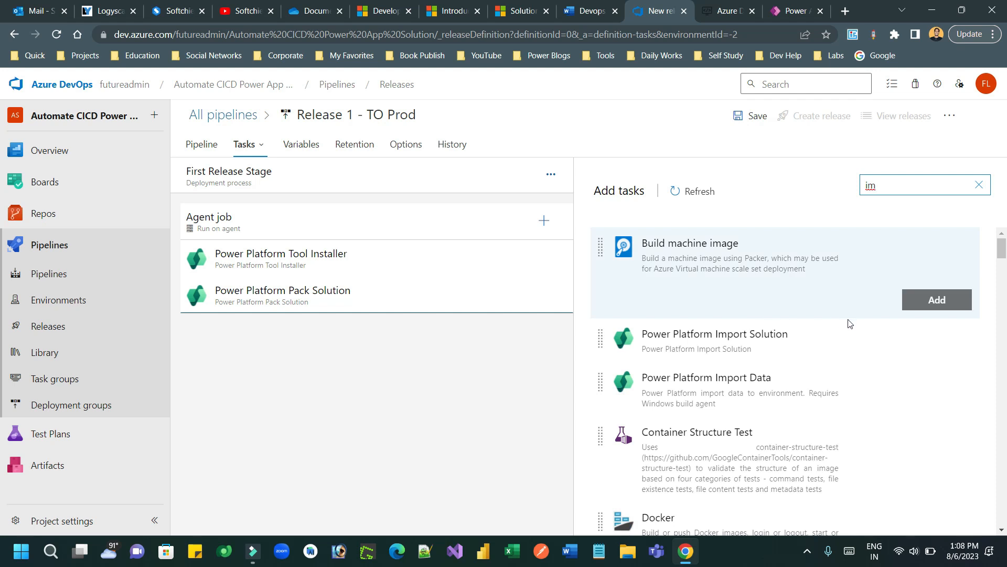
pyautogui.click(933, 344)
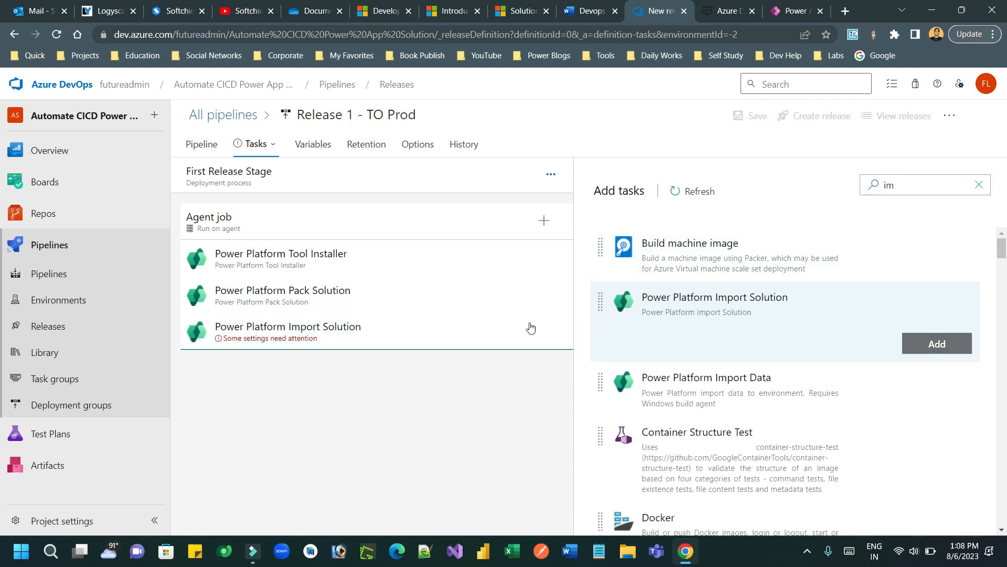
pyautogui.click(428, 330)
pyautogui.click(600, 344)
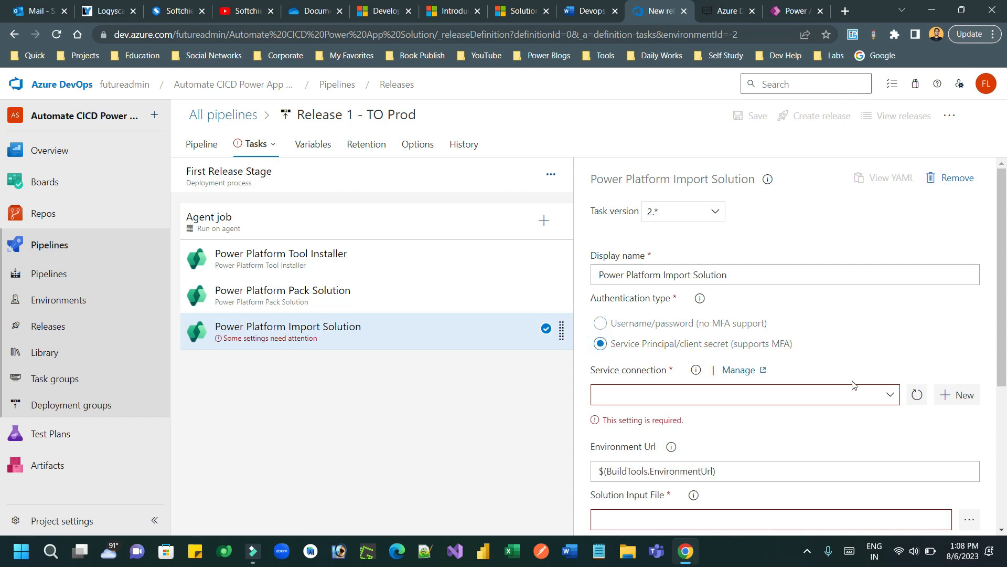
pyautogui.click(891, 394)
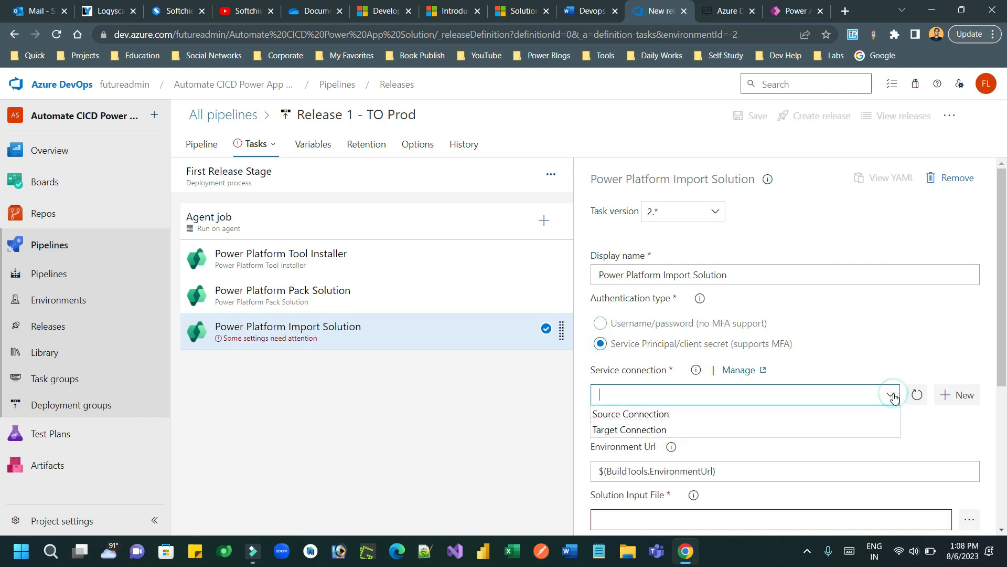
pyautogui.click(660, 430)
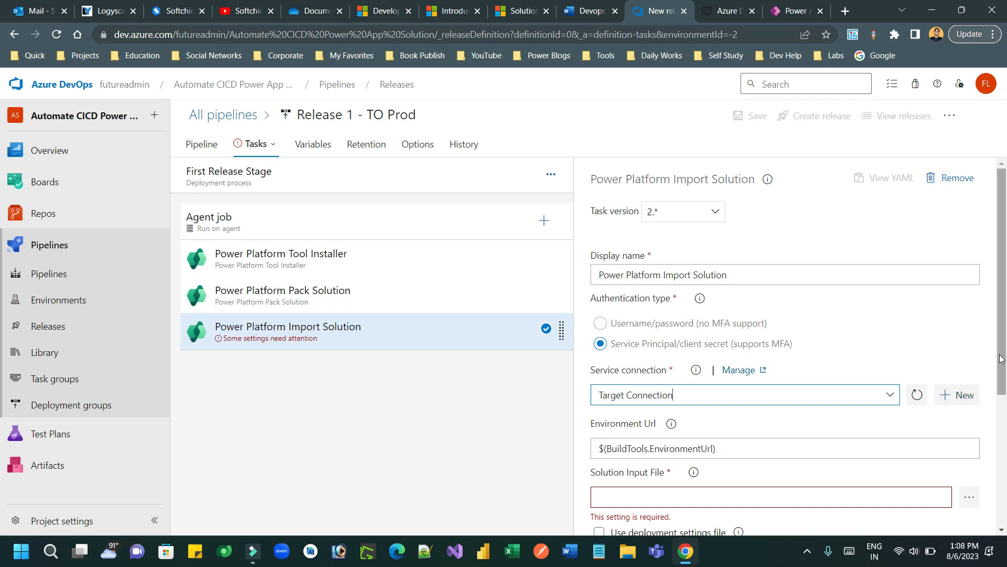
pyautogui.moveTo(1002, 359); pyautogui.dragTo(1005, 435)
# Step: Set the Solution Input File to $(Build.StagingDirectory)\$(SolutionName).zip from the notes
pyautogui.click(718, 367)
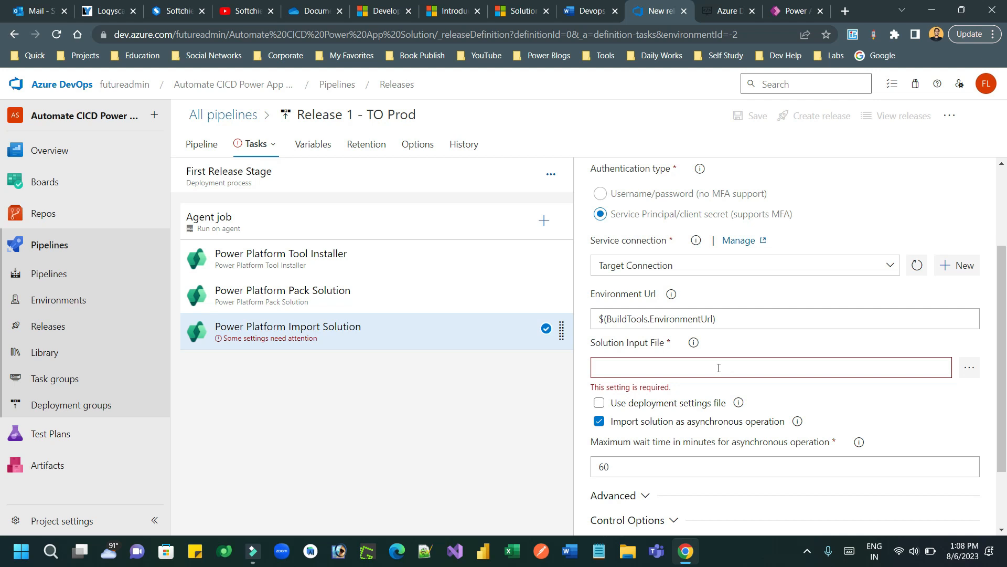
pyautogui.click(591, 11)
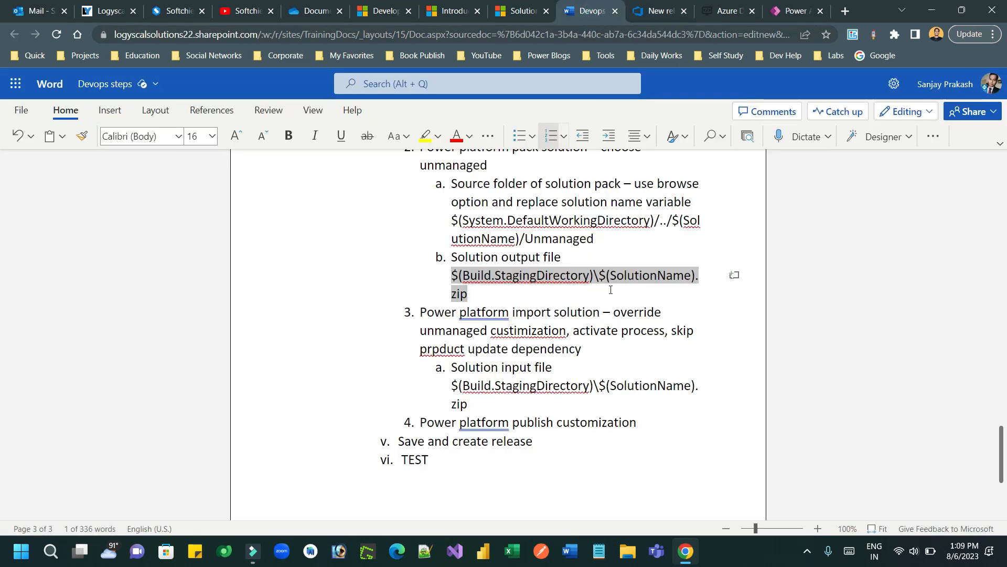
pyautogui.tripleClick(483, 407)
pyautogui.hotkey('ctrl', 'c')
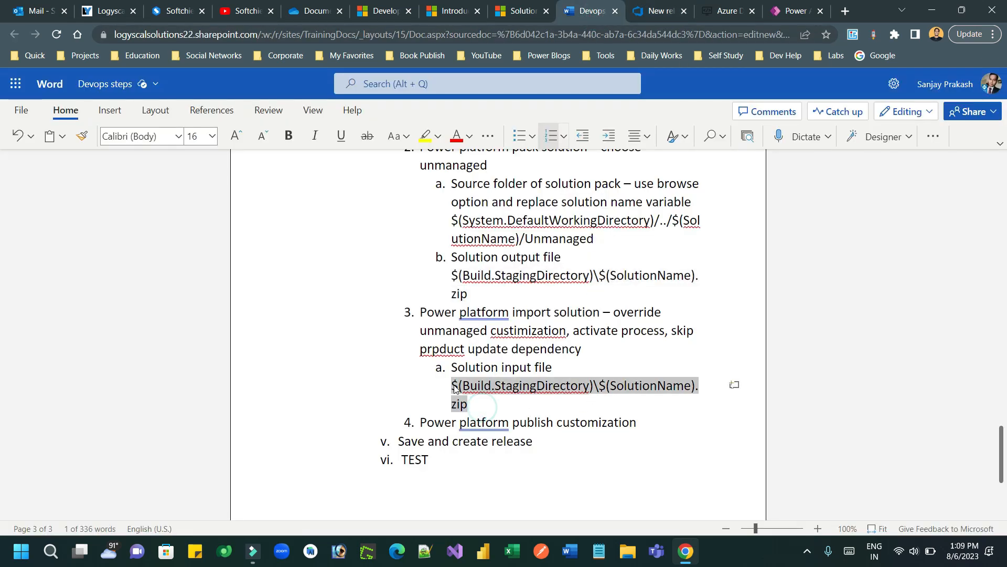
pyautogui.click(661, 15)
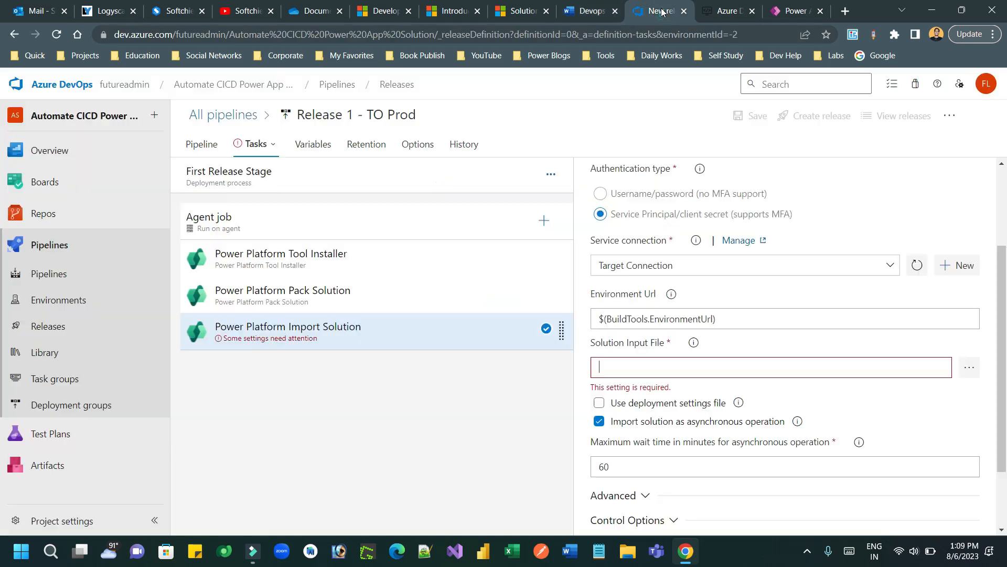
pyautogui.click(646, 365)
pyautogui.hotkey('ctrl', 'v')
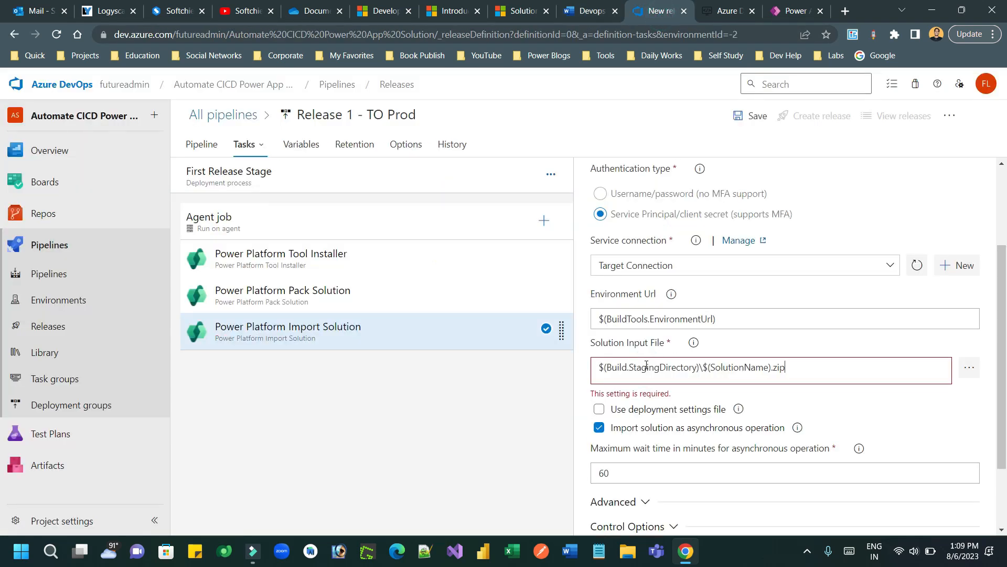
pyautogui.click(661, 378)
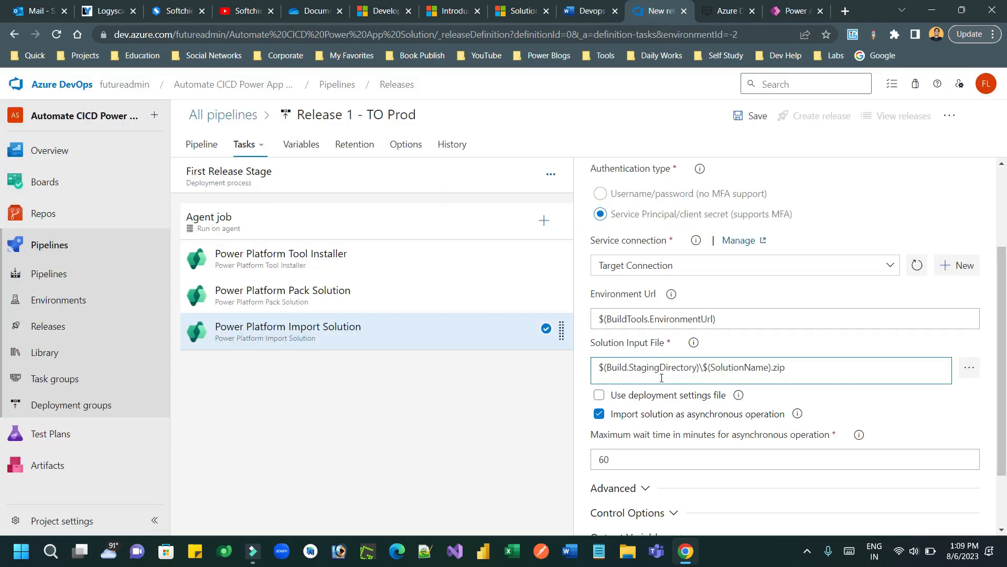
pyautogui.click(584, 15)
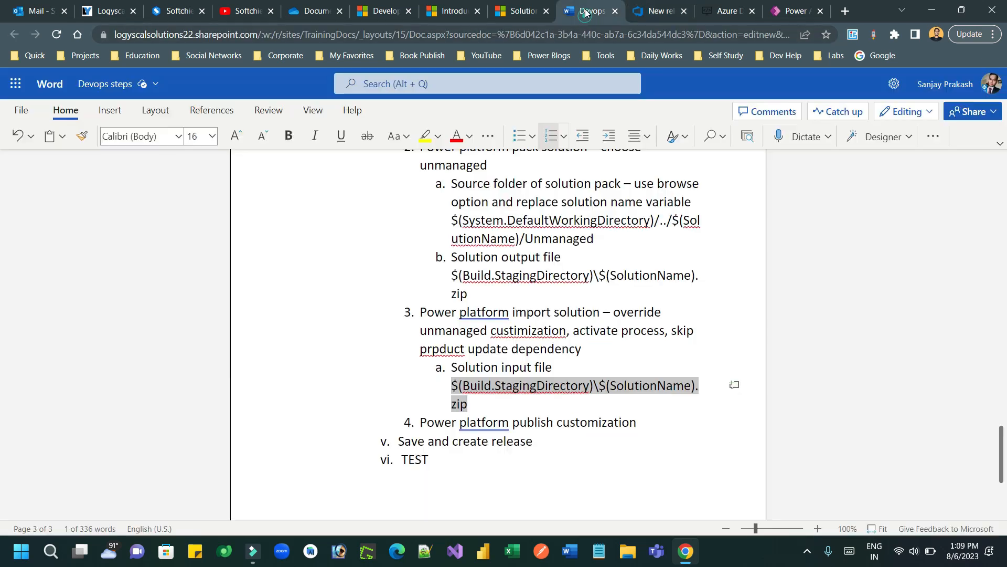
pyautogui.click(654, 14)
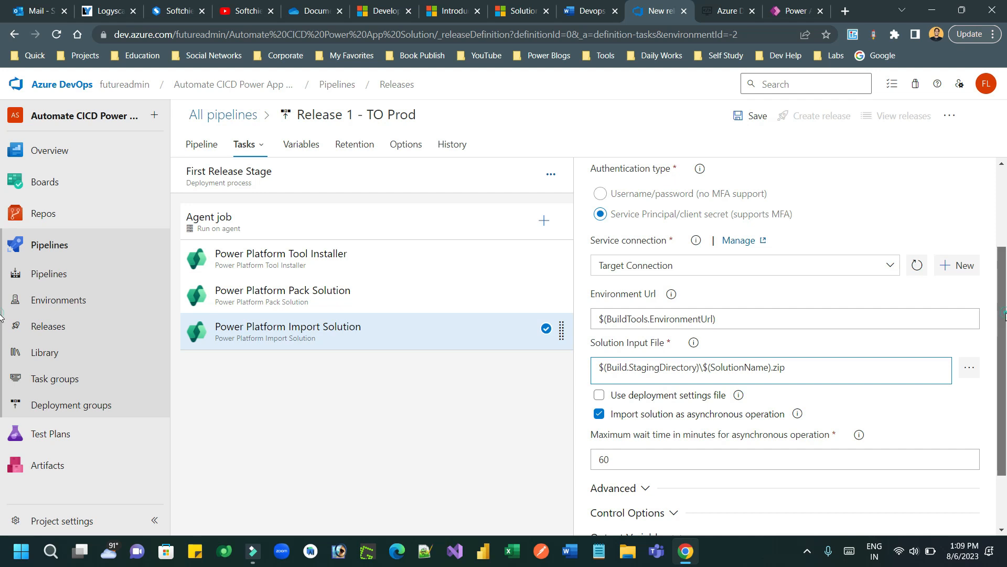
pyautogui.scroll(3, 1004, 314)
# Step: Add the Power Platform Publish Customizations task to the agent job via a 'publ' search
pyautogui.click(545, 219)
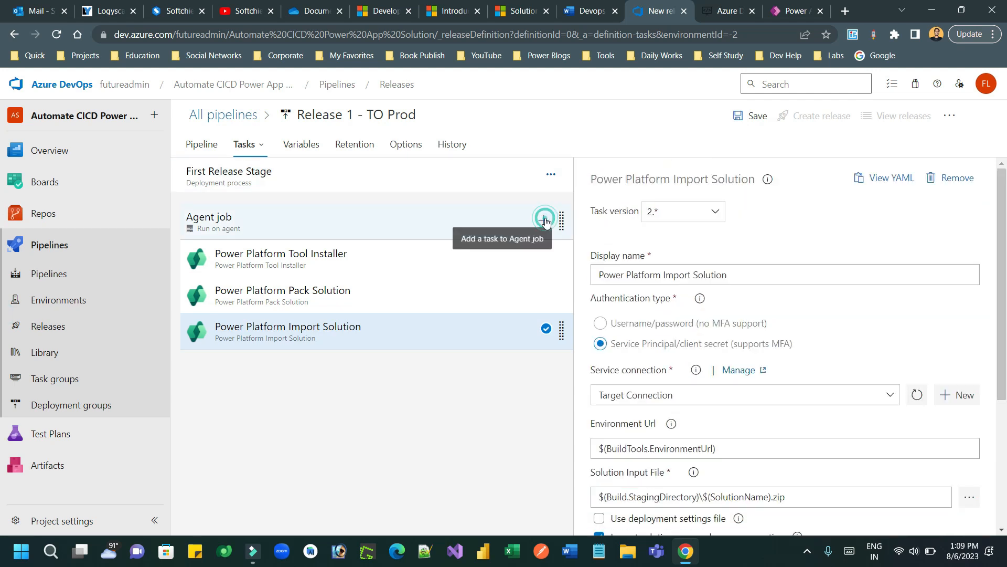
pyautogui.write('publish c')
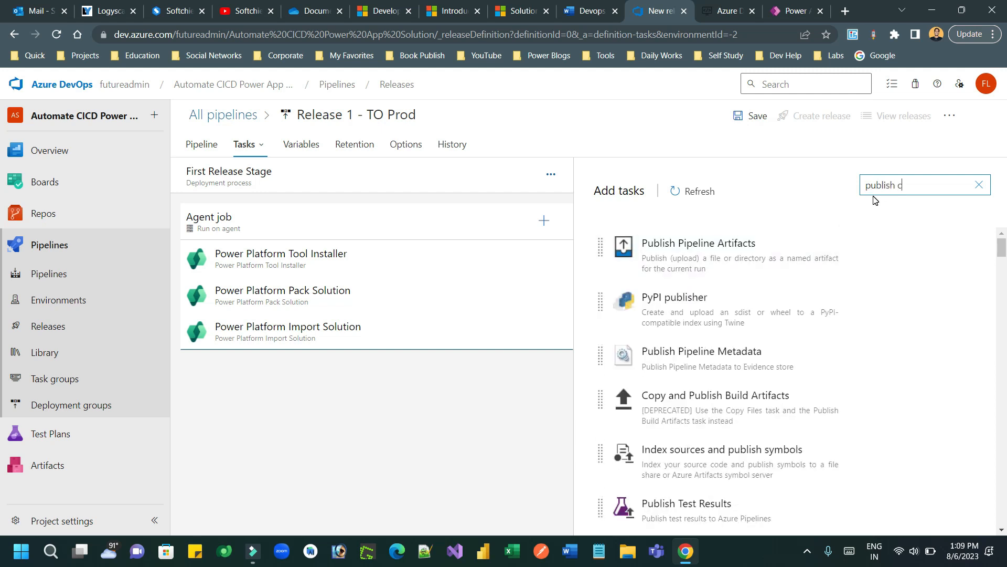
pyautogui.moveTo(1000, 248); pyautogui.dragTo(1000, 264)
pyautogui.moveTo(801, 347)
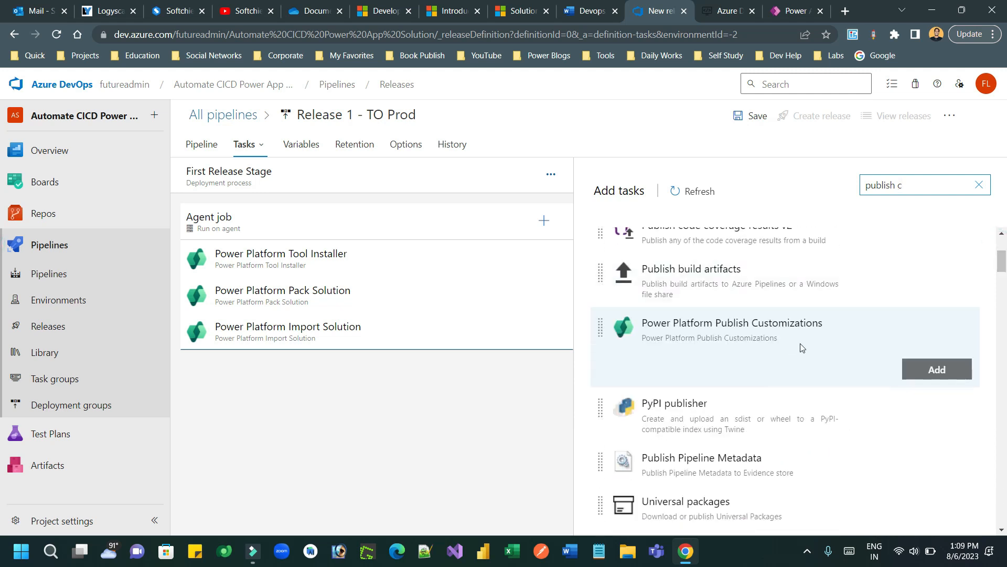
pyautogui.click(932, 371)
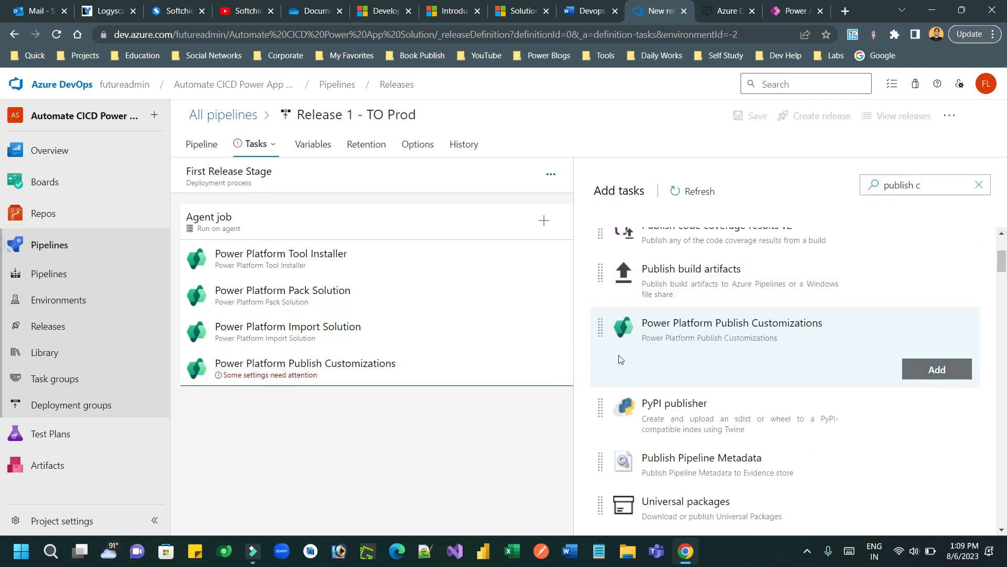
# Step: Make Publish Customizations authenticate by Service Principal through Target Connection
pyautogui.click(436, 382)
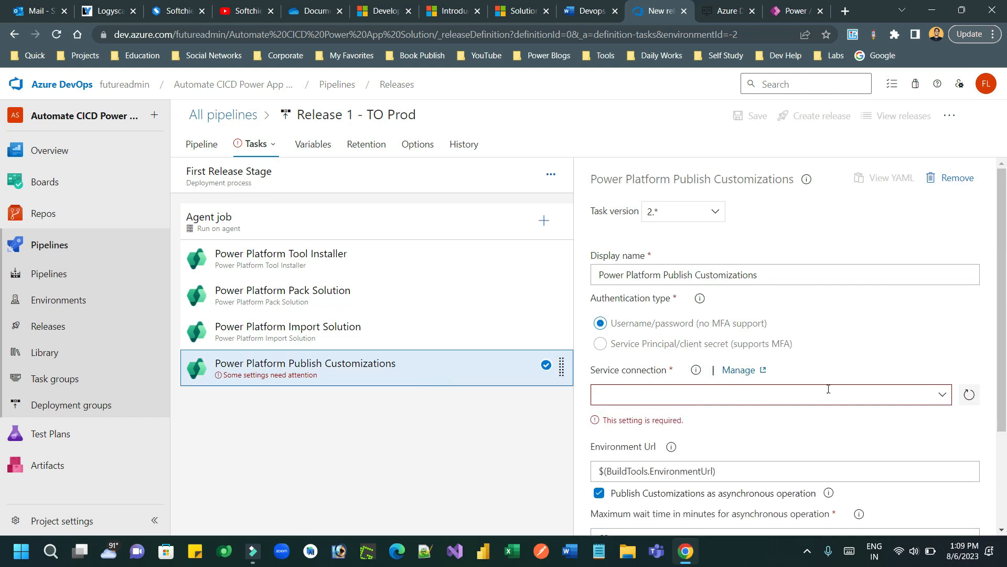
pyautogui.click(942, 395)
pyautogui.click(644, 350)
pyautogui.click(894, 398)
pyautogui.click(690, 429)
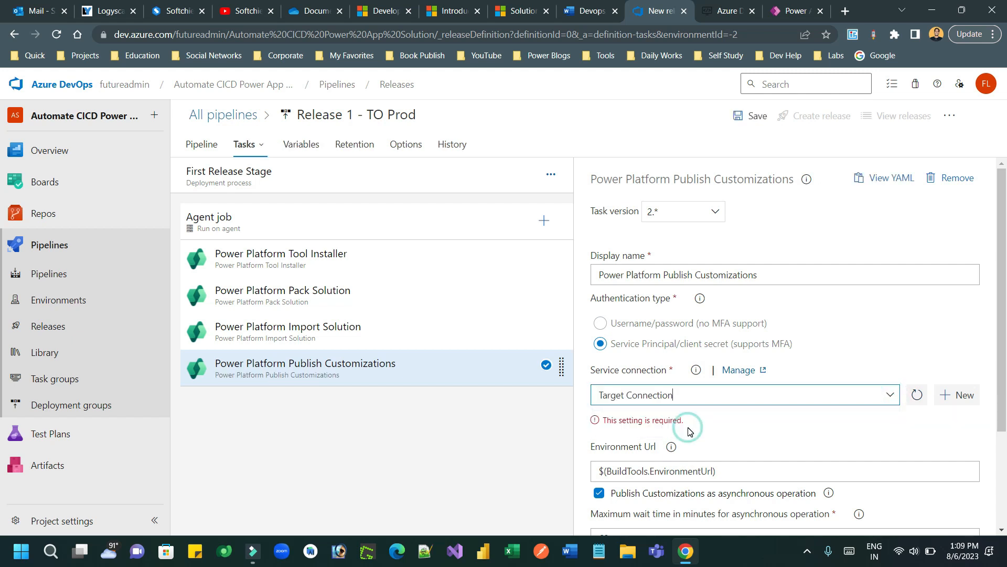
pyautogui.scroll(-2, 1005, 412)
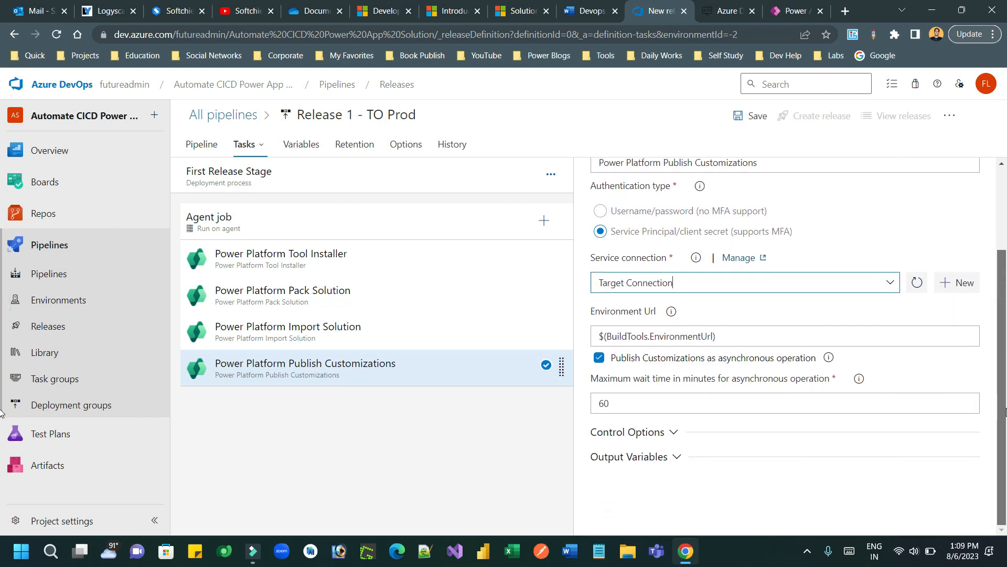
pyautogui.moveTo(1005, 412); pyautogui.dragTo(1005, 301)
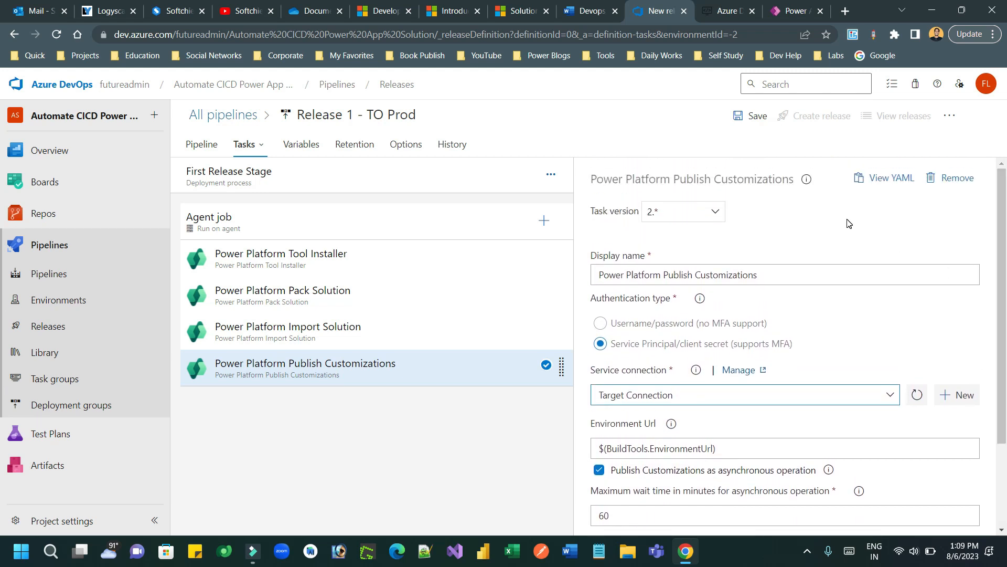
pyautogui.click(598, 10)
pyautogui.click(648, 9)
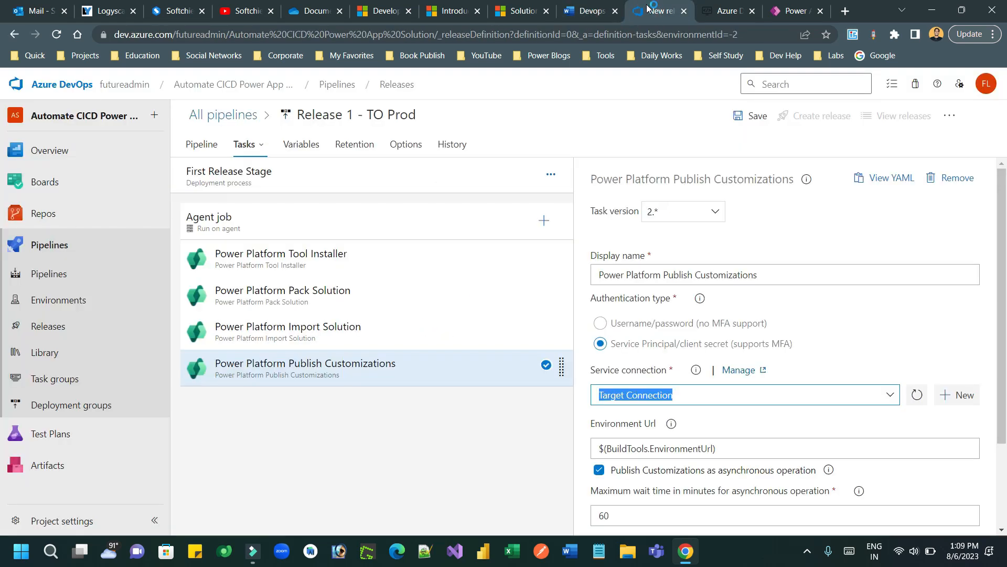
# Step: Save the TO Prod pipeline with the corrected comment 'release created'
pyautogui.click(752, 120)
pyautogui.click(458, 342)
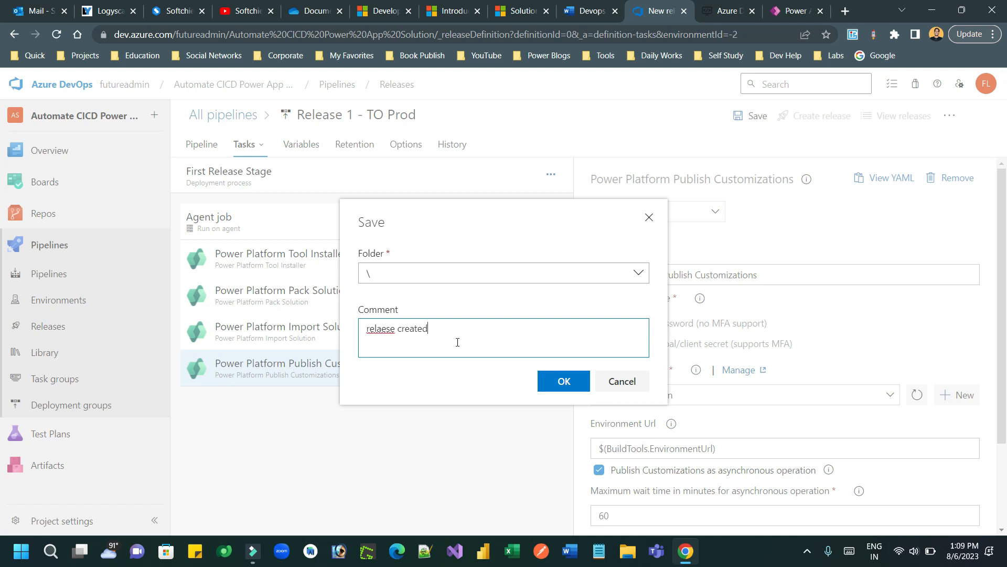
pyautogui.doubleClick(385, 329)
pyautogui.write('release')
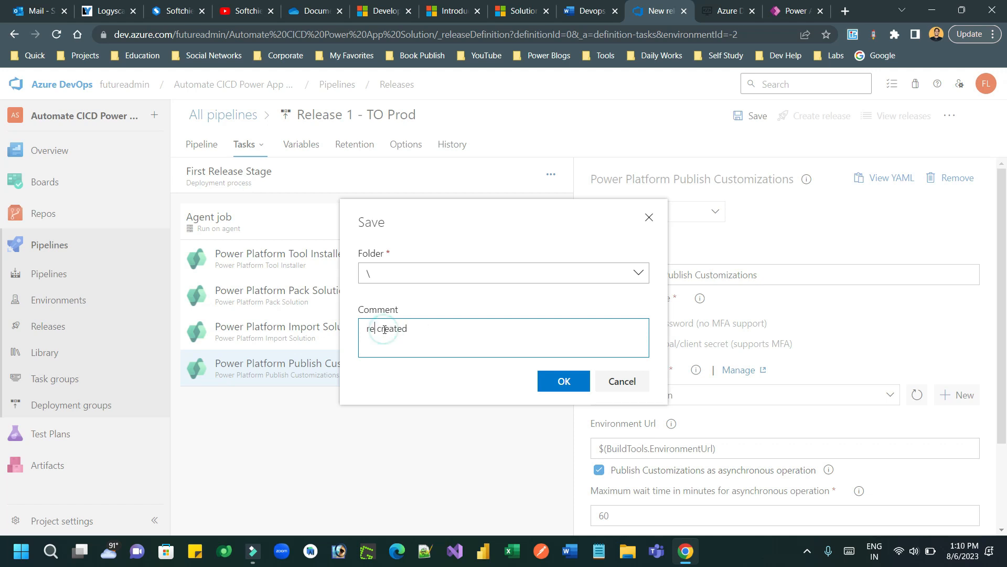
pyautogui.click(564, 381)
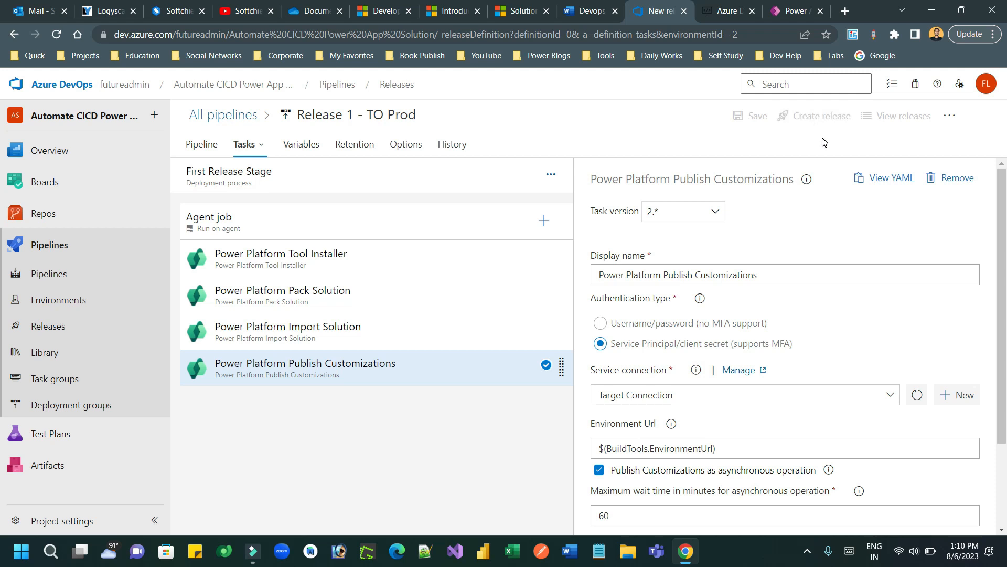
pyautogui.click(208, 148)
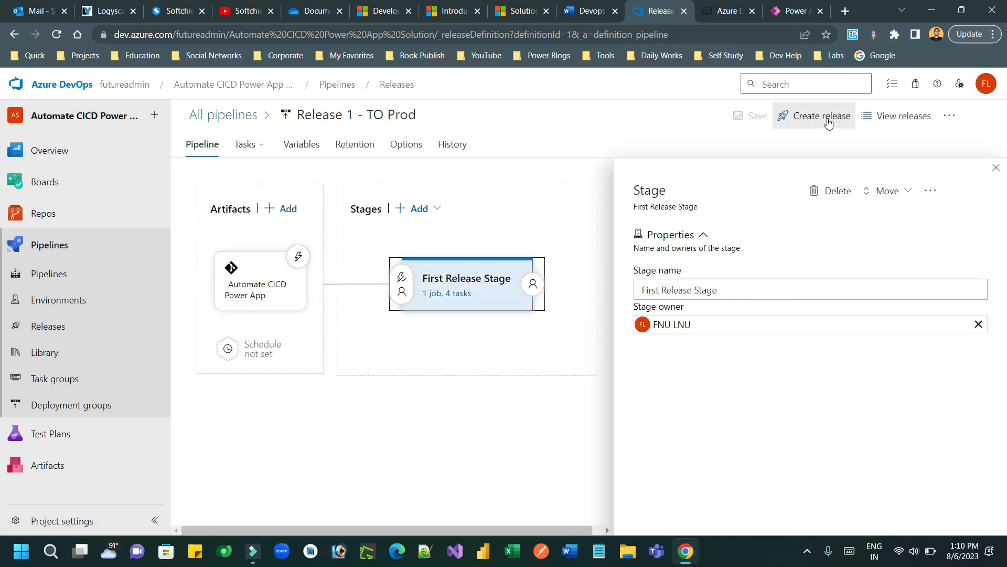
# Step: Create a release with First Release Stage triggered manually and description 'First P'
pyautogui.click(996, 168)
pyautogui.click(810, 116)
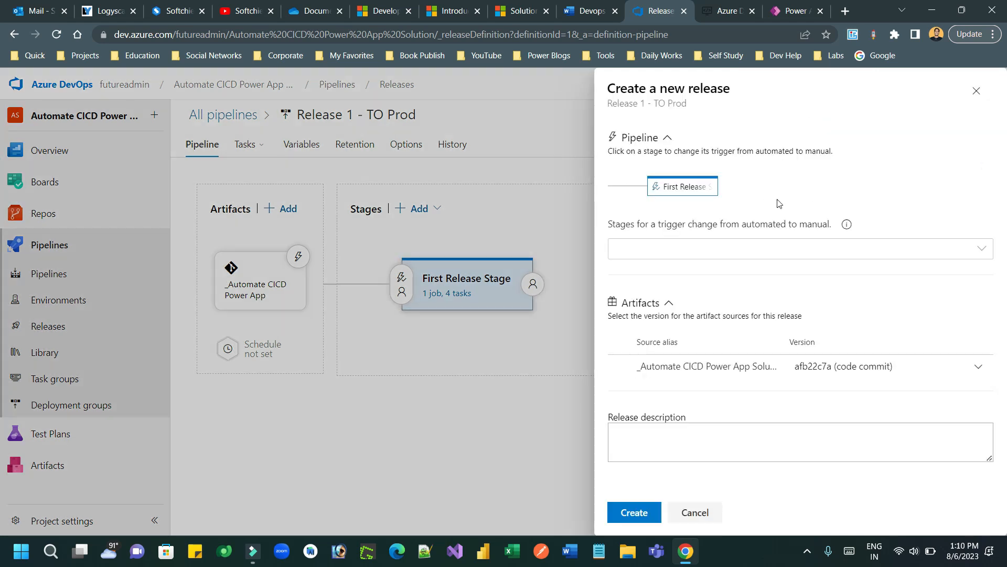
pyautogui.click(719, 258)
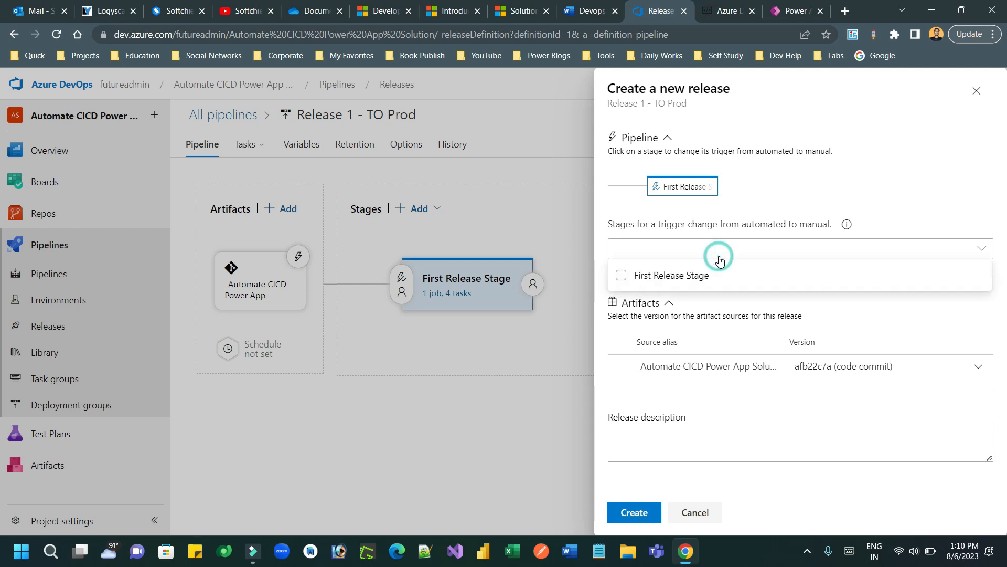
pyautogui.click(622, 276)
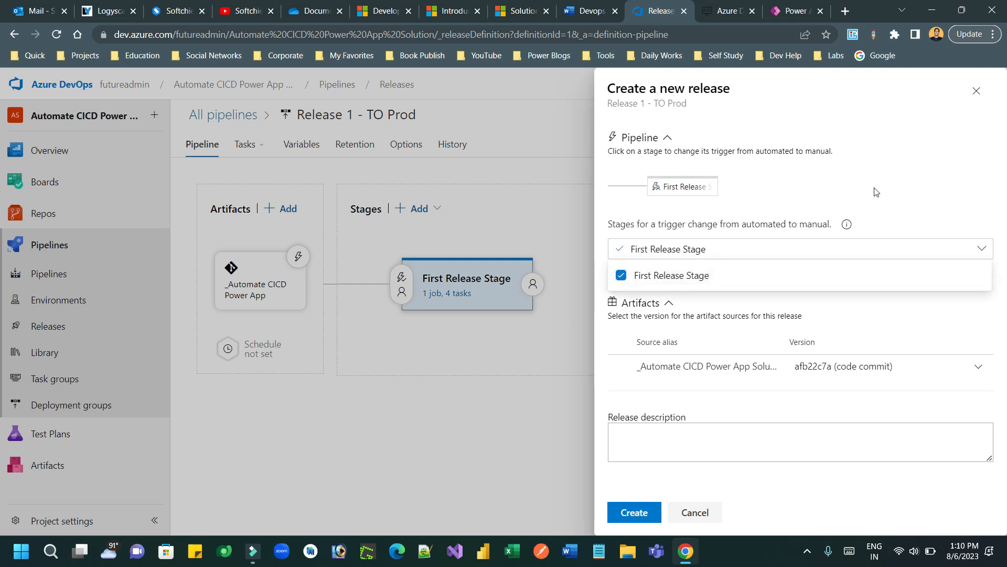
pyautogui.click(910, 207)
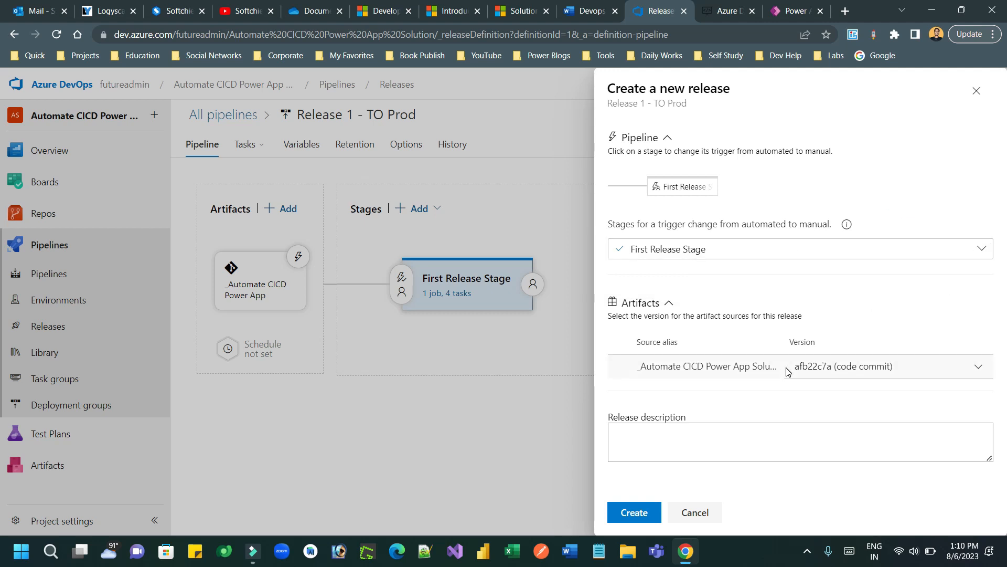
pyautogui.click(680, 454)
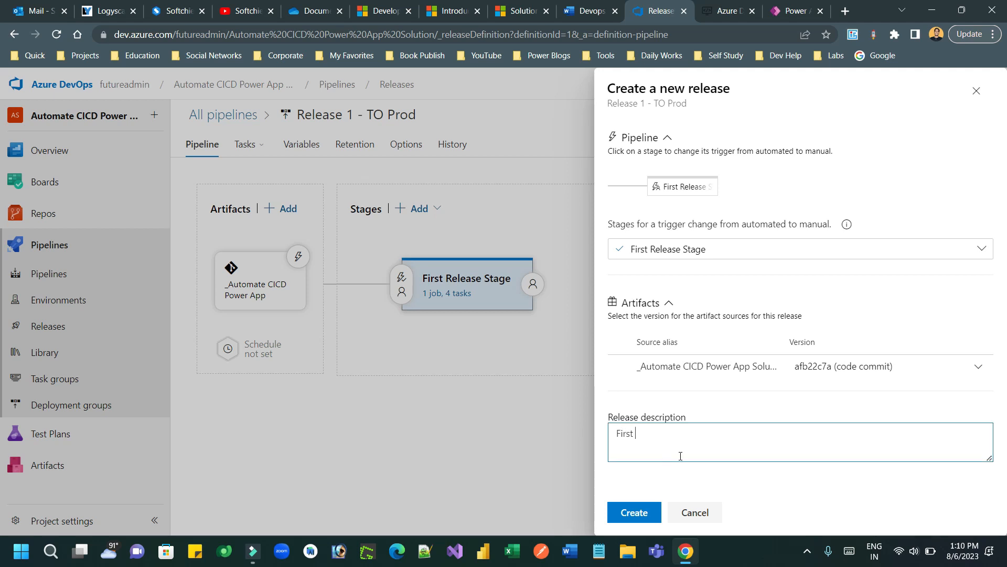
pyautogui.write('First Prod Relese')
pyautogui.click(641, 517)
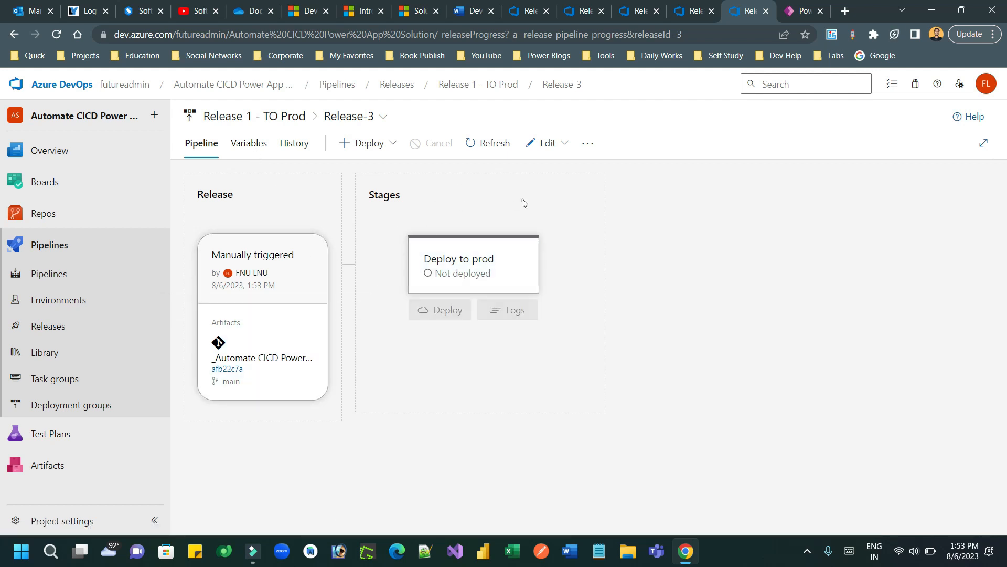
# Step: Deploy Release-3 to the Deploy to prod stage through Deploy multiple
pyautogui.click(390, 147)
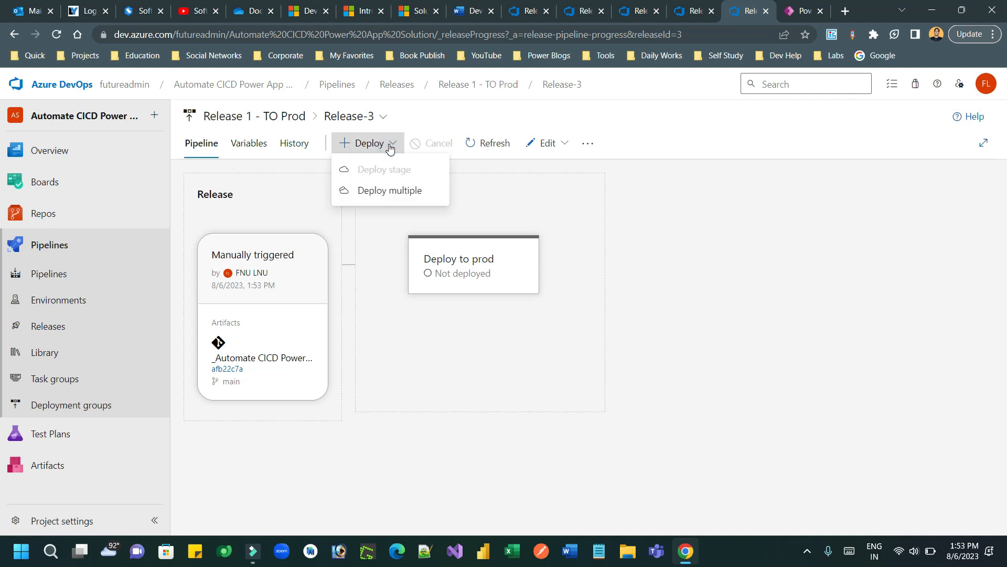
pyautogui.click(379, 192)
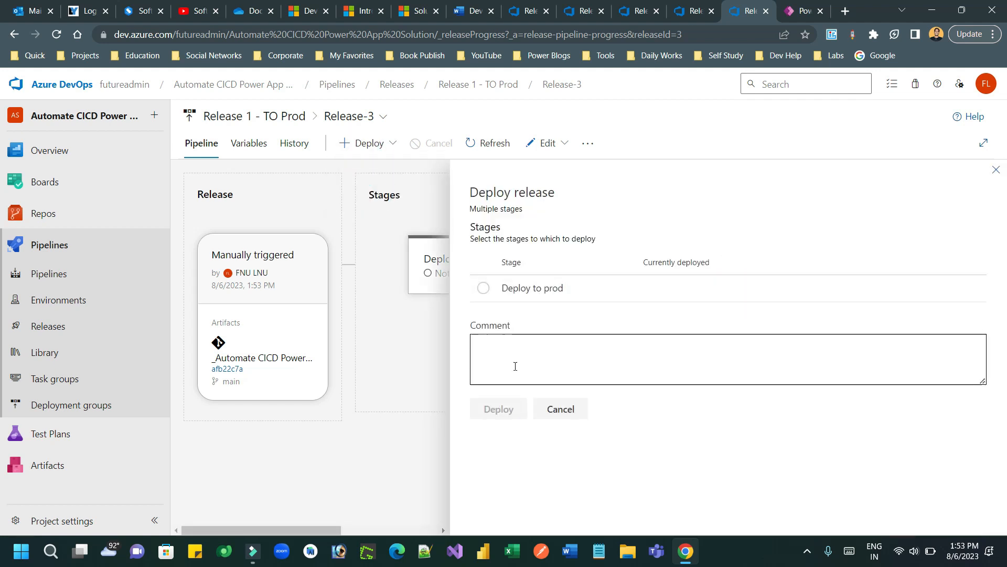
pyautogui.click(483, 288)
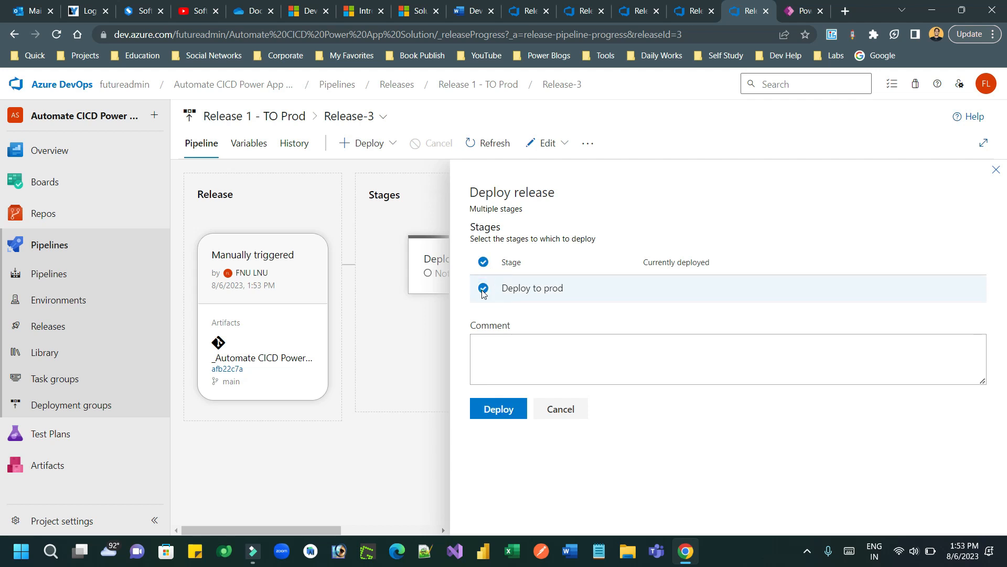
pyautogui.click(499, 409)
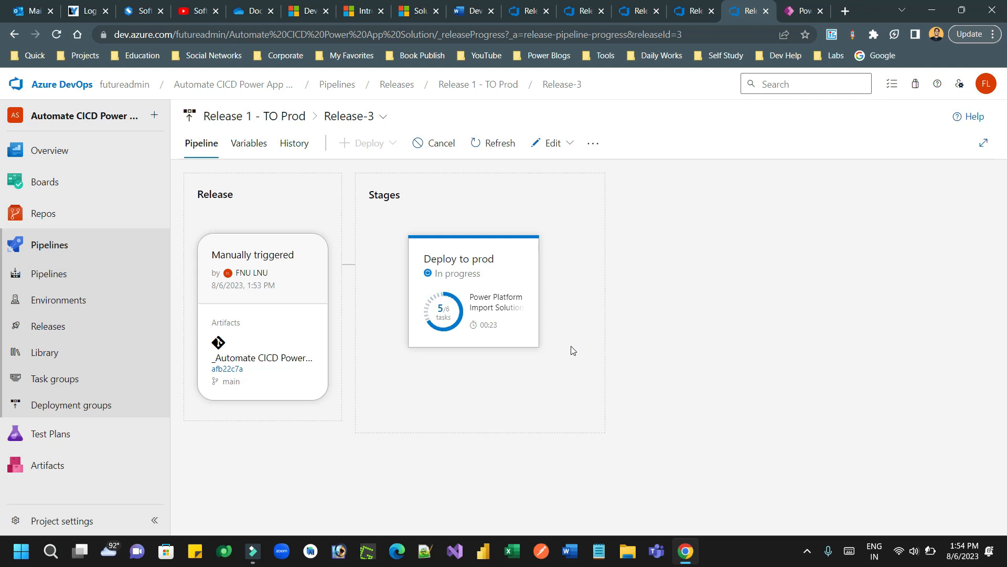
# Step: Open the Deploy to prod stage card to see its in-progress summary
pyautogui.moveTo(495, 283)
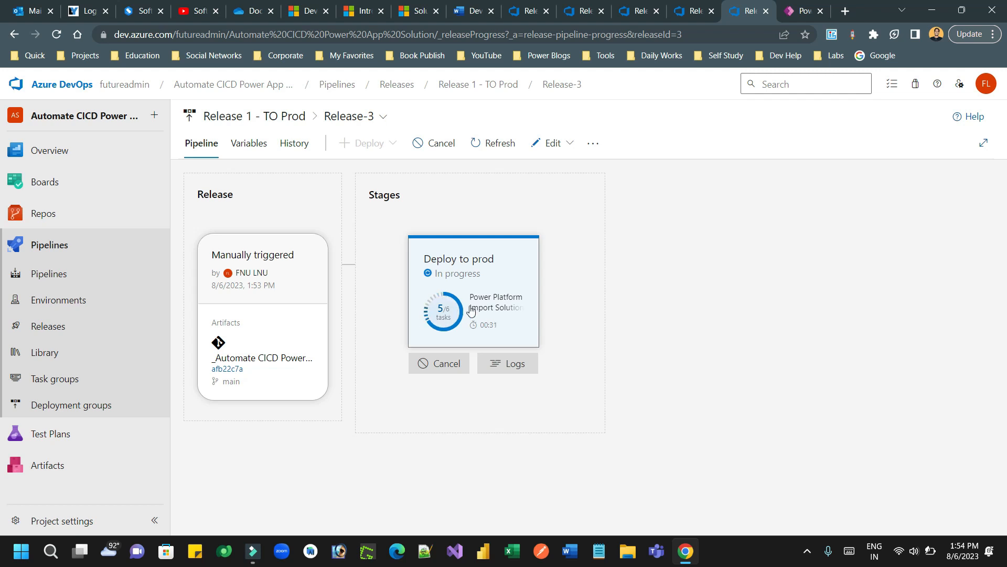
pyautogui.click(499, 284)
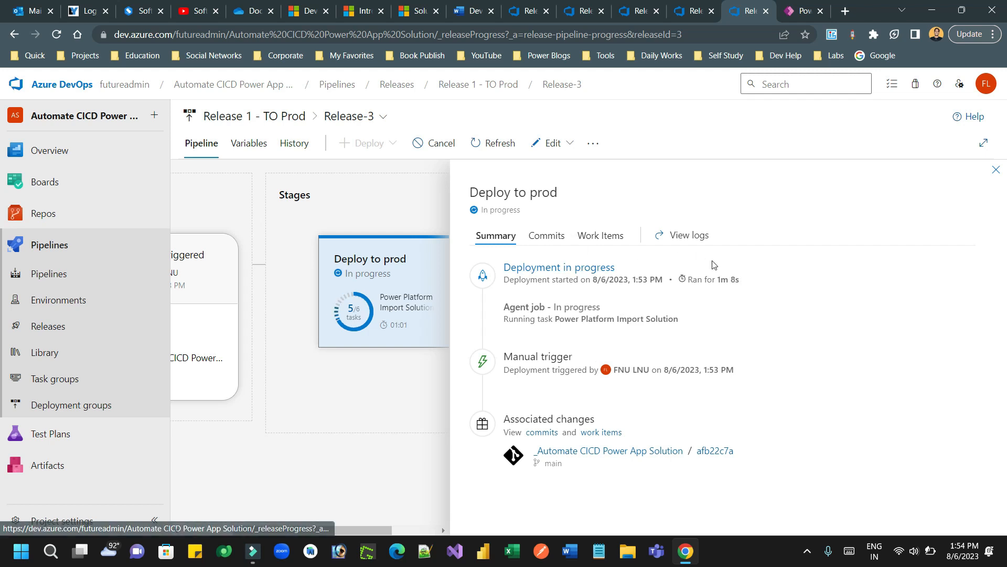
# Step: View the Deploy to prod logs and inspect the Power Platform Import Solution task log
pyautogui.click(688, 236)
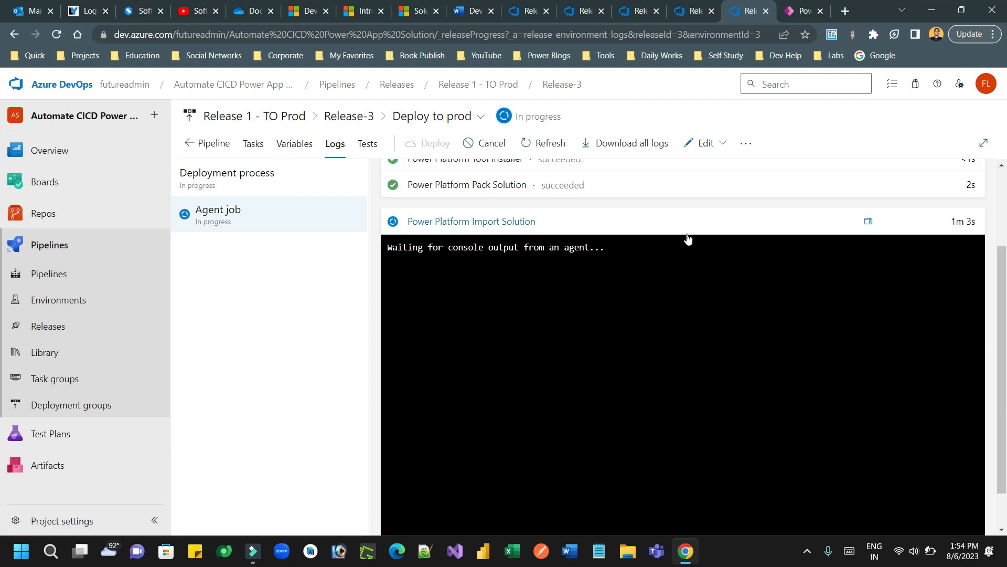
pyautogui.moveTo(1004, 270); pyautogui.dragTo(1005, 354)
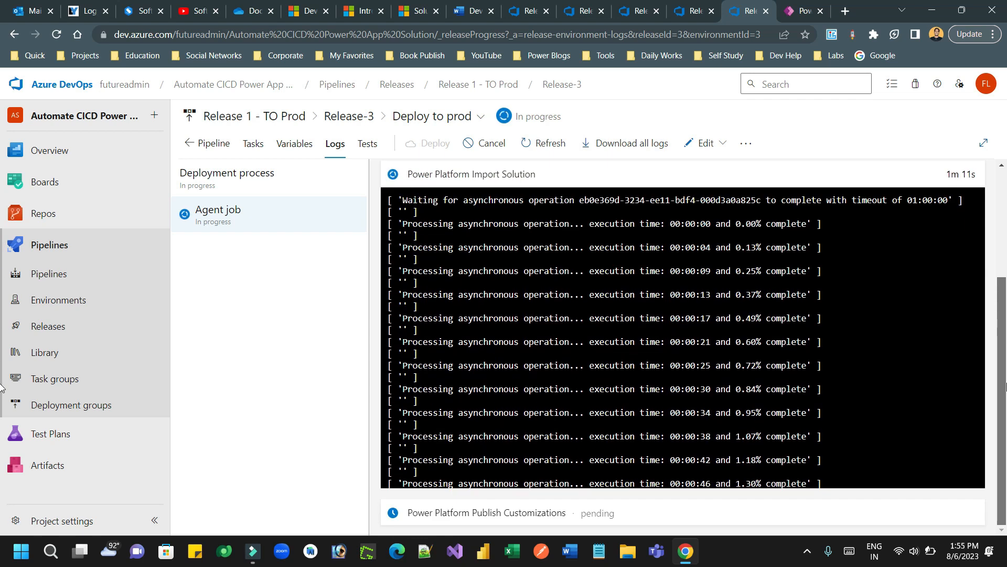
pyautogui.moveTo(1003, 311); pyautogui.dragTo(1006, 355)
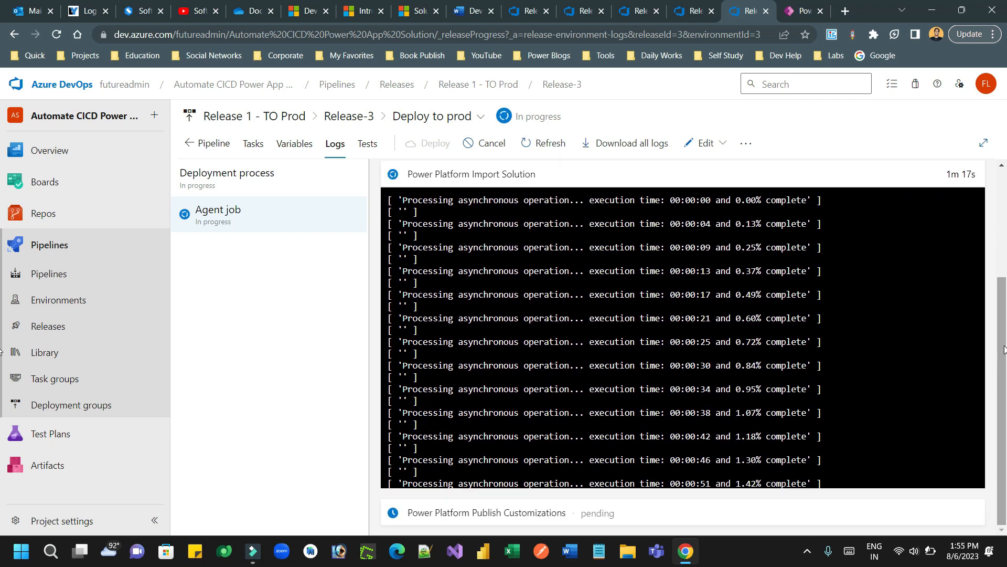
pyautogui.moveTo(1004, 349); pyautogui.dragTo(1006, 247)
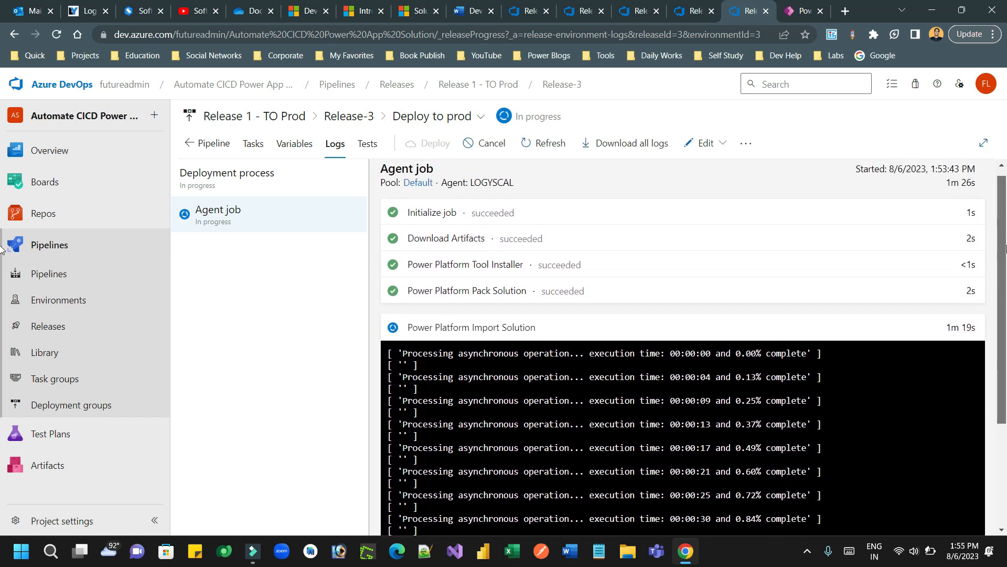
pyautogui.click(904, 328)
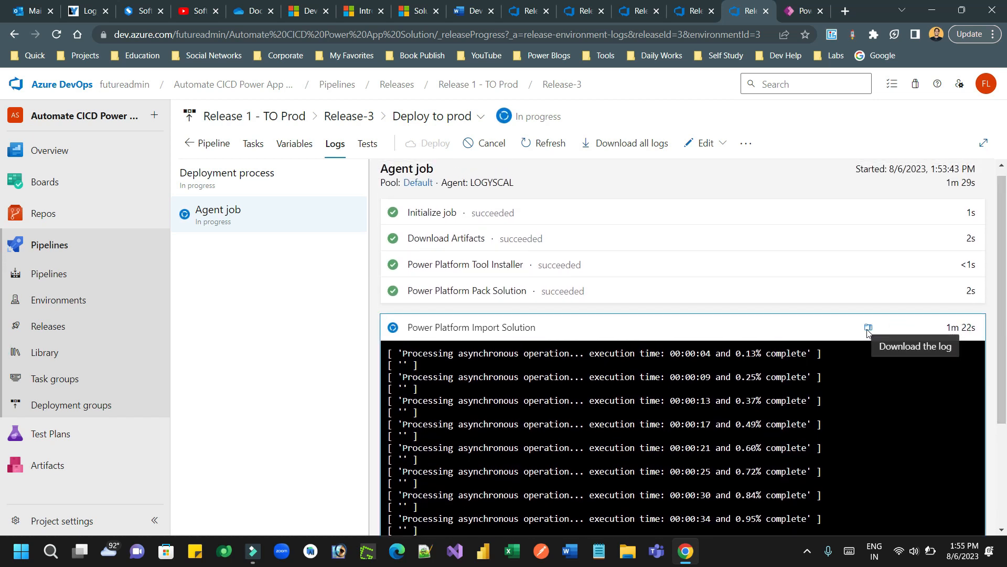
pyautogui.moveTo(1004, 270); pyautogui.dragTo(1002, 358)
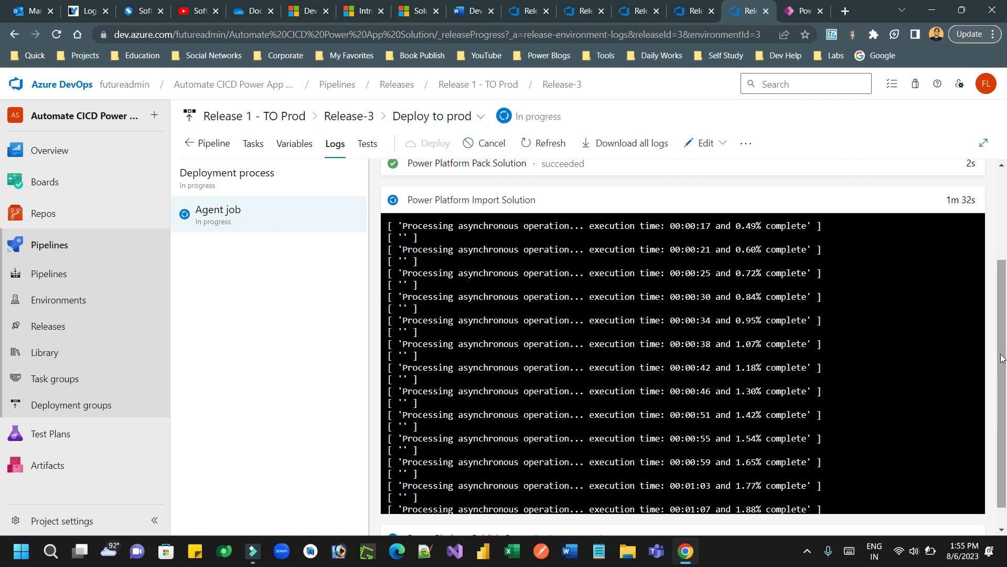
pyautogui.moveTo(1001, 354); pyautogui.dragTo(1001, 393)
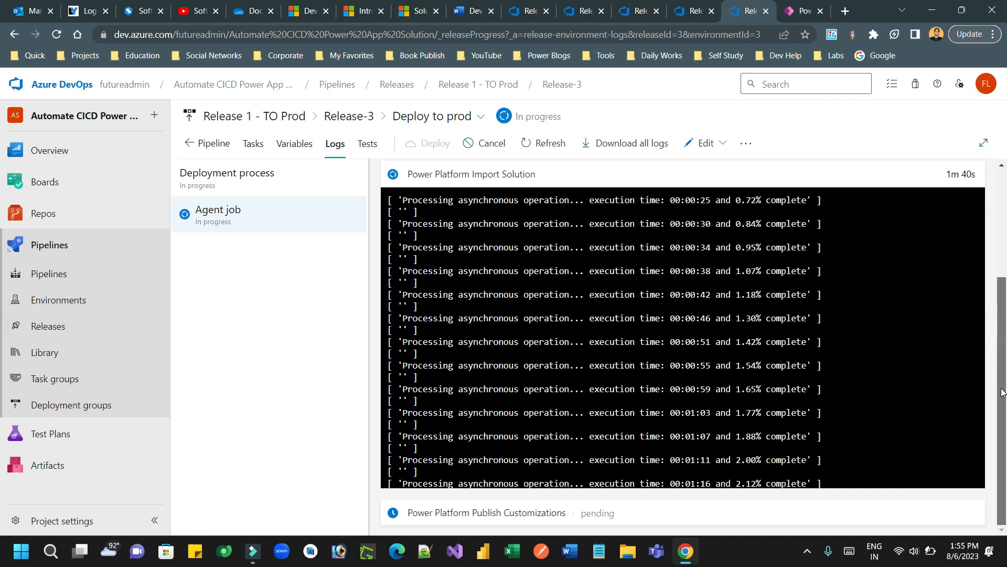
pyautogui.click(1002, 249)
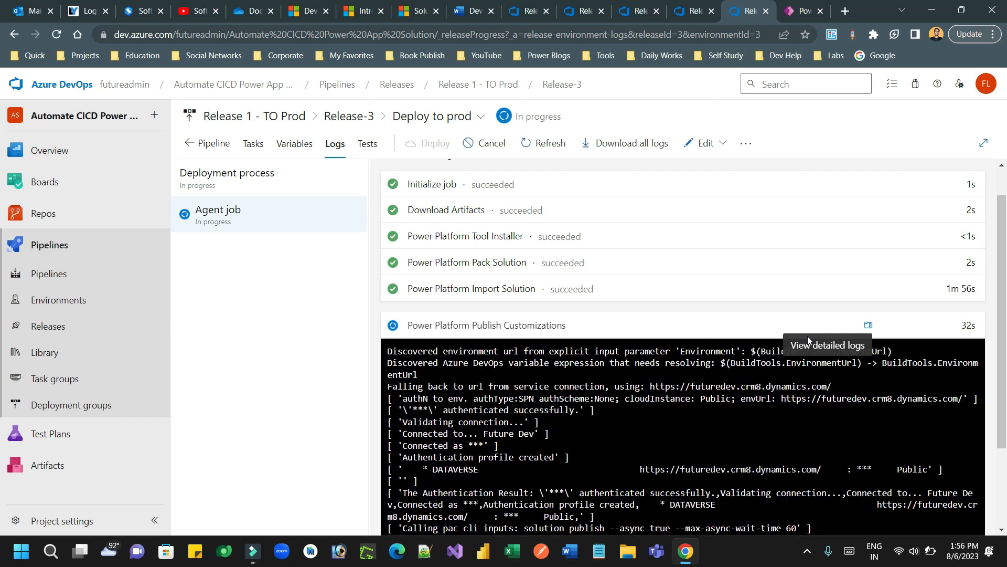
# Step: Return to the Release-3 overview and close the Deploy to prod summary panel
pyautogui.moveTo(1006, 359); pyautogui.dragTo(999, 317)
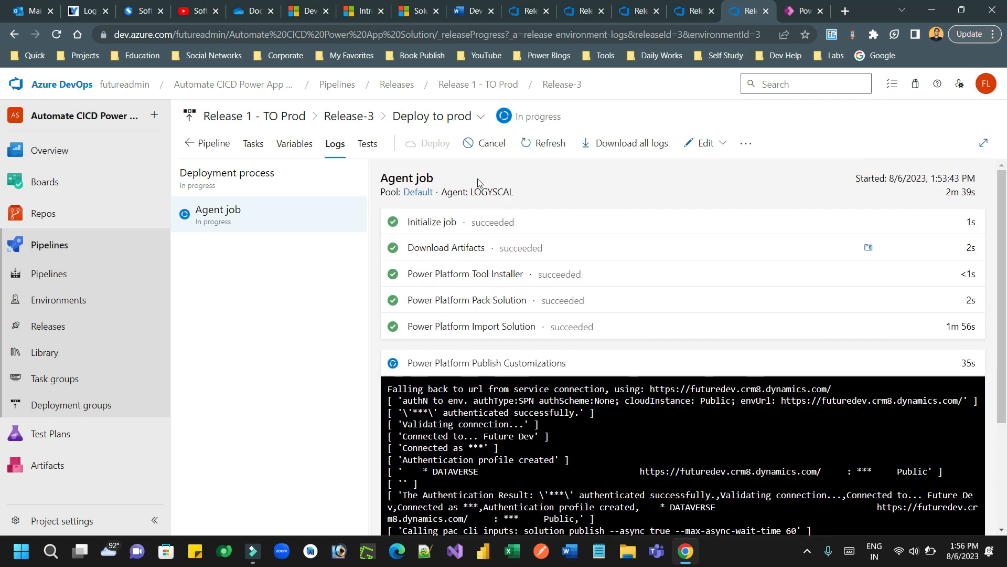
pyautogui.click(14, 34)
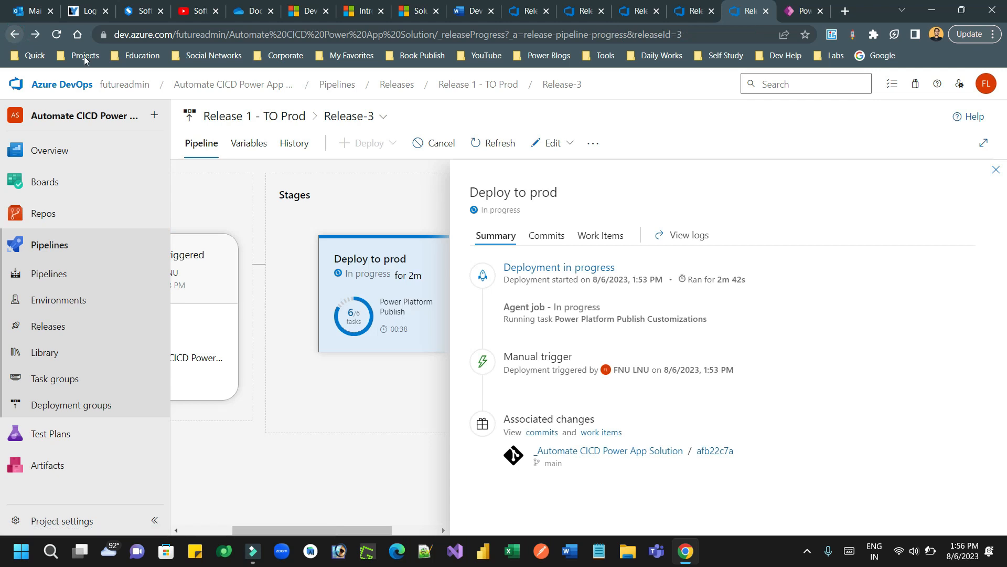
pyautogui.click(997, 172)
pyautogui.moveTo(505, 276)
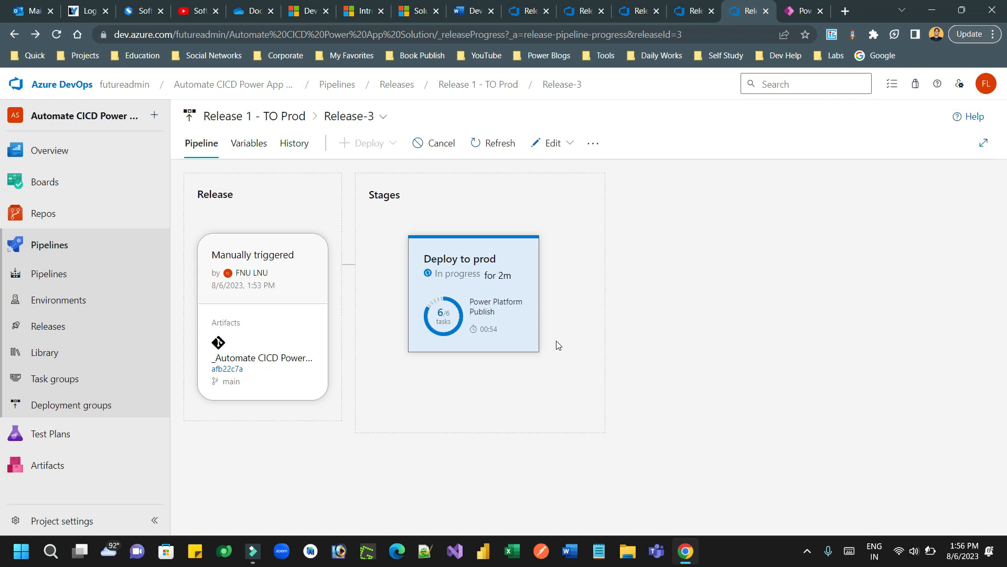
pyautogui.moveTo(482, 303)
pyautogui.click(469, 15)
pyautogui.moveTo(1005, 408); pyautogui.dragTo(1005, 194)
pyautogui.moveTo(1002, 166); pyautogui.dragTo(1002, 442)
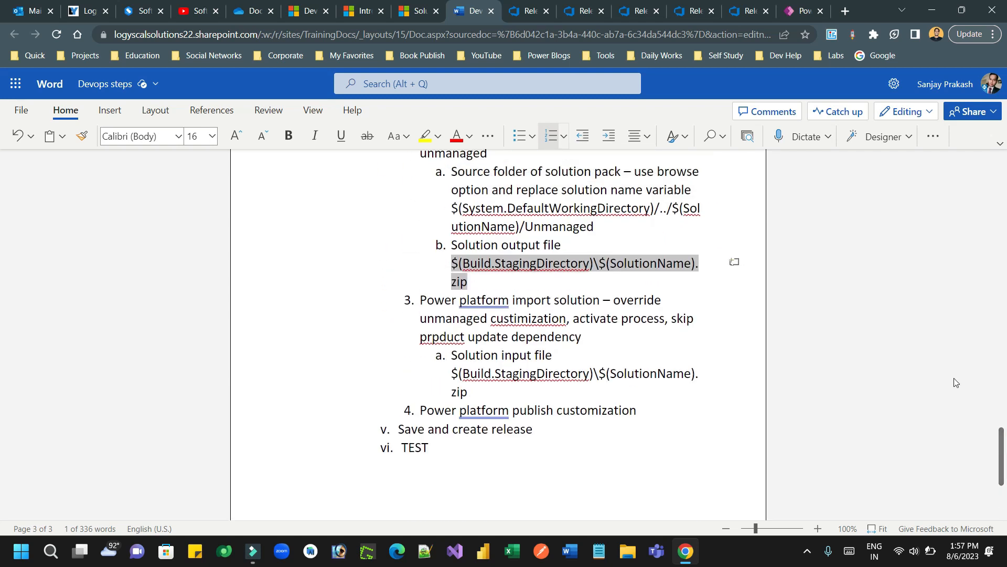
pyautogui.click(742, 11)
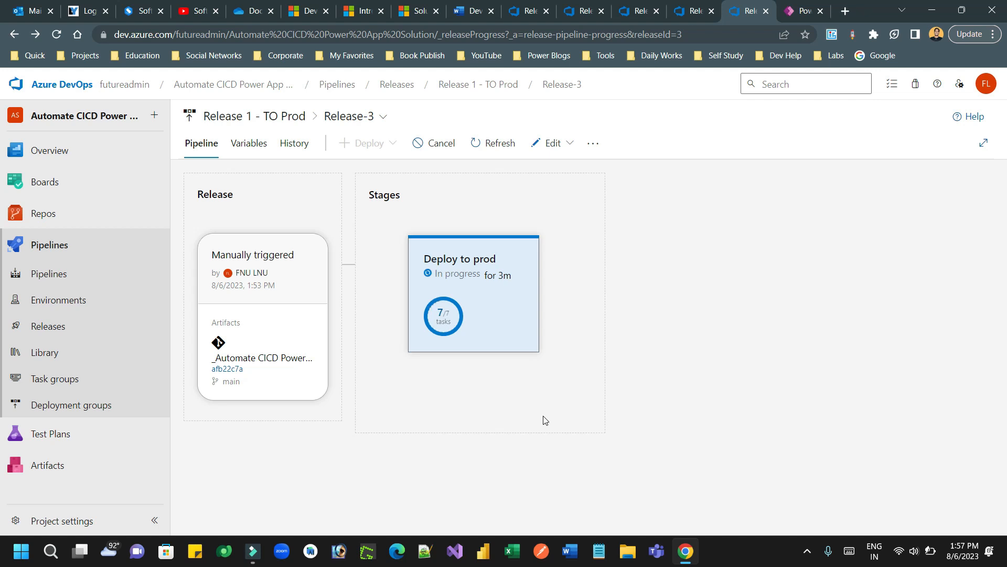
# Step: Confirm Deploy to prod succeeded, then switch to the Future Dev Power Apps Solutions list
pyautogui.moveTo(482, 280)
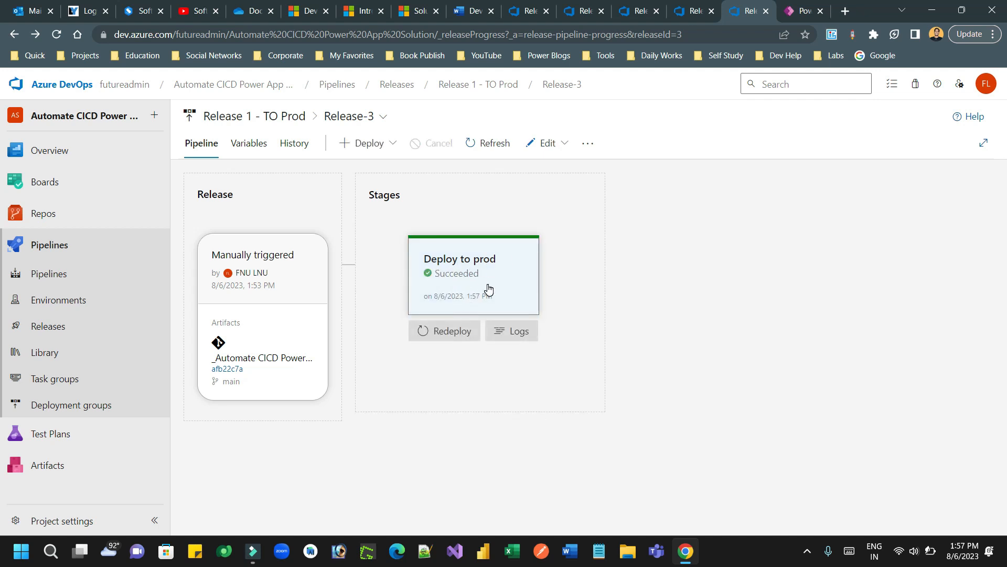
pyautogui.click(795, 11)
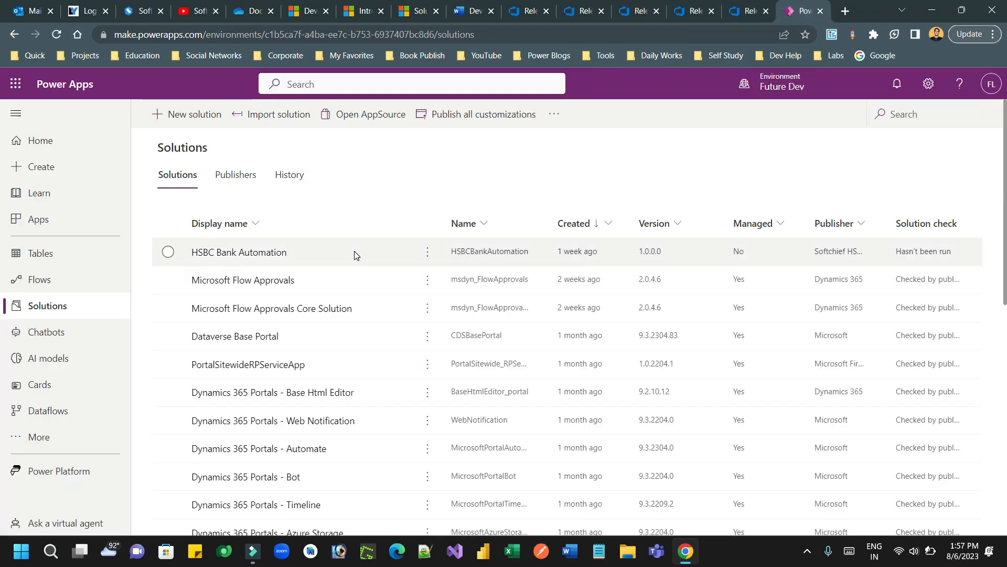
# Step: Refresh Power Apps solutions, check First Demo DevOps CICD's two components, then revisit Release-3
pyautogui.click(56, 35)
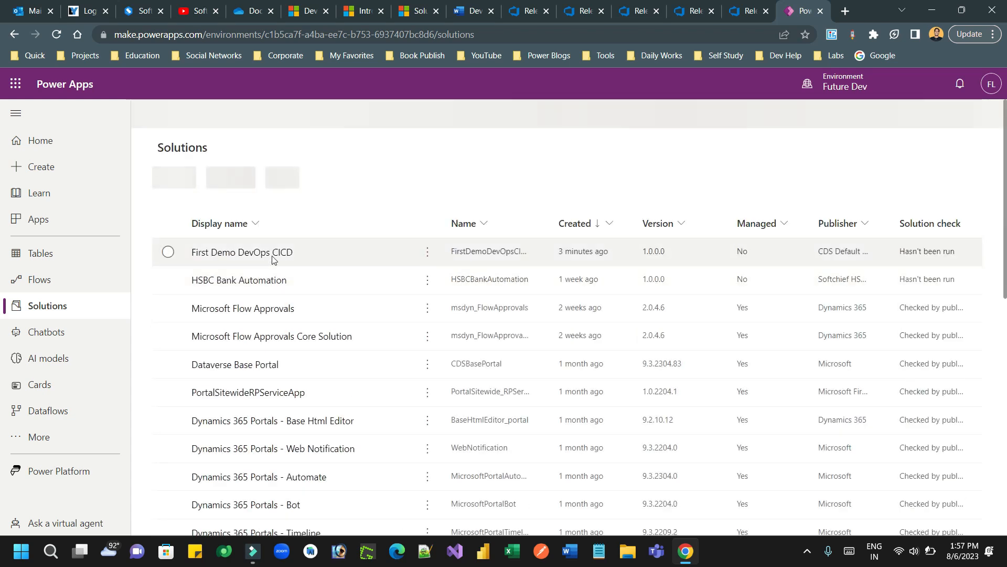
pyautogui.click(253, 254)
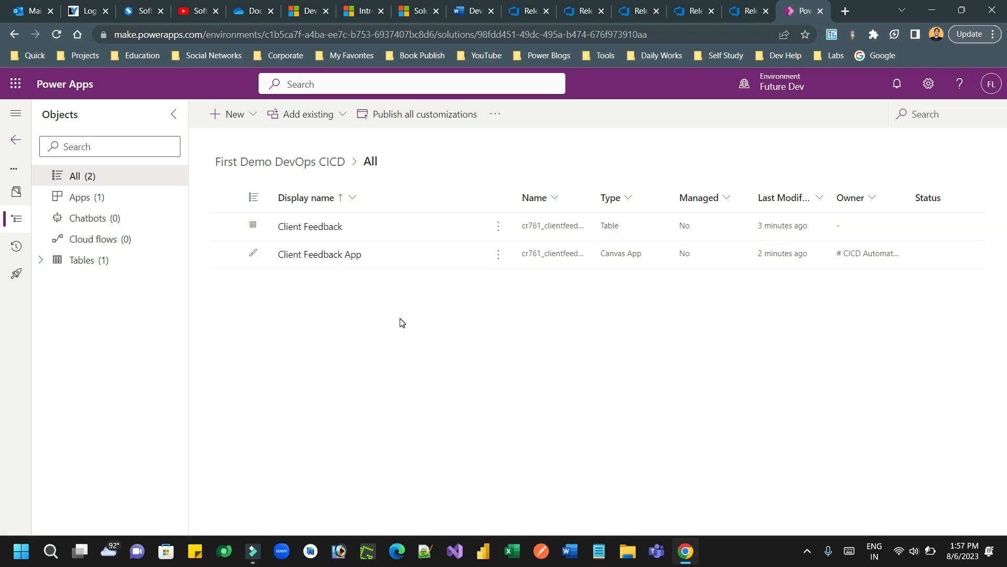
pyautogui.click(739, 11)
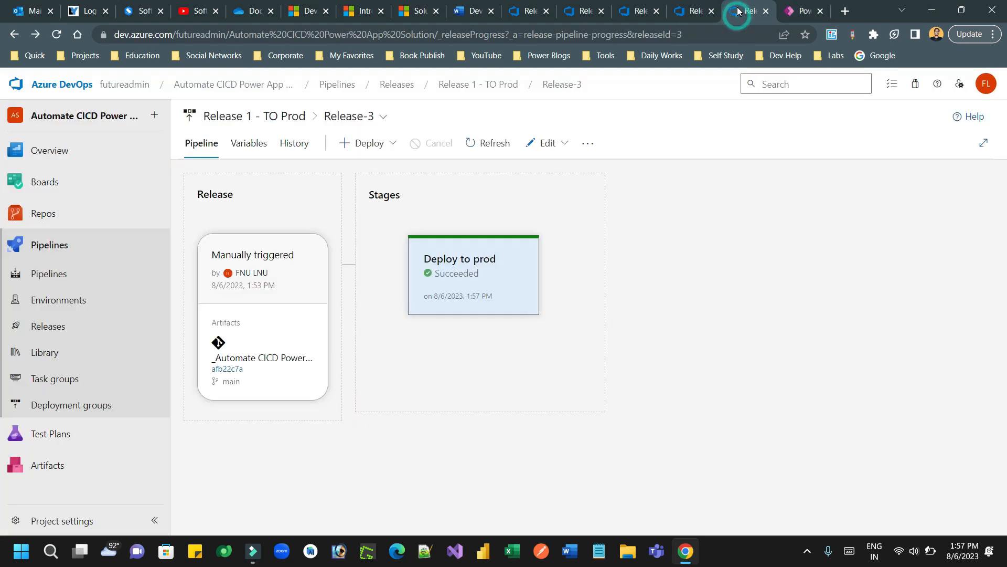
# Step: Bring up the Devops steps document at its 'DevOps CI CD with Power Platform Solution' heading
pyautogui.click(467, 12)
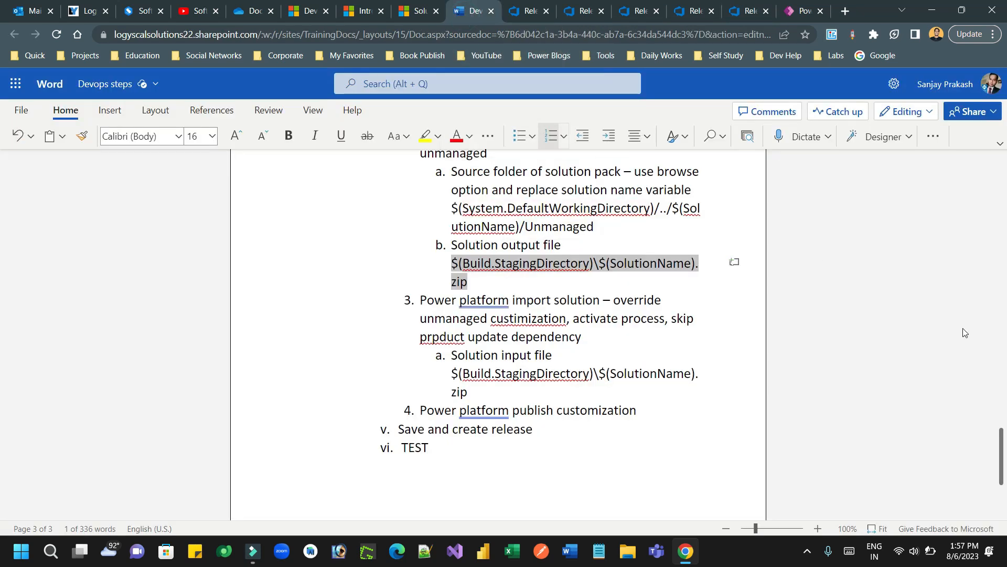
pyautogui.moveTo(1001, 454); pyautogui.dragTo(1005, 184)
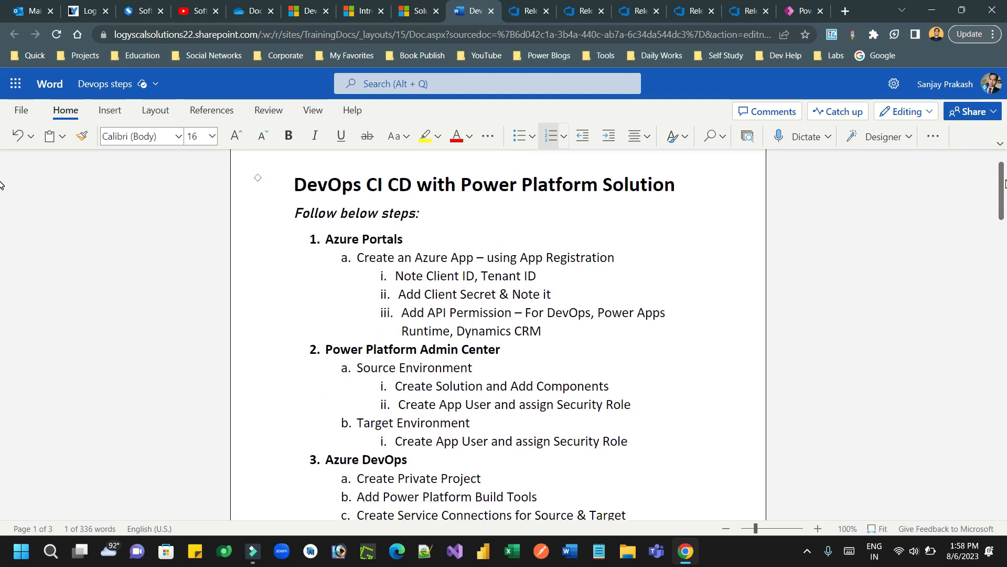